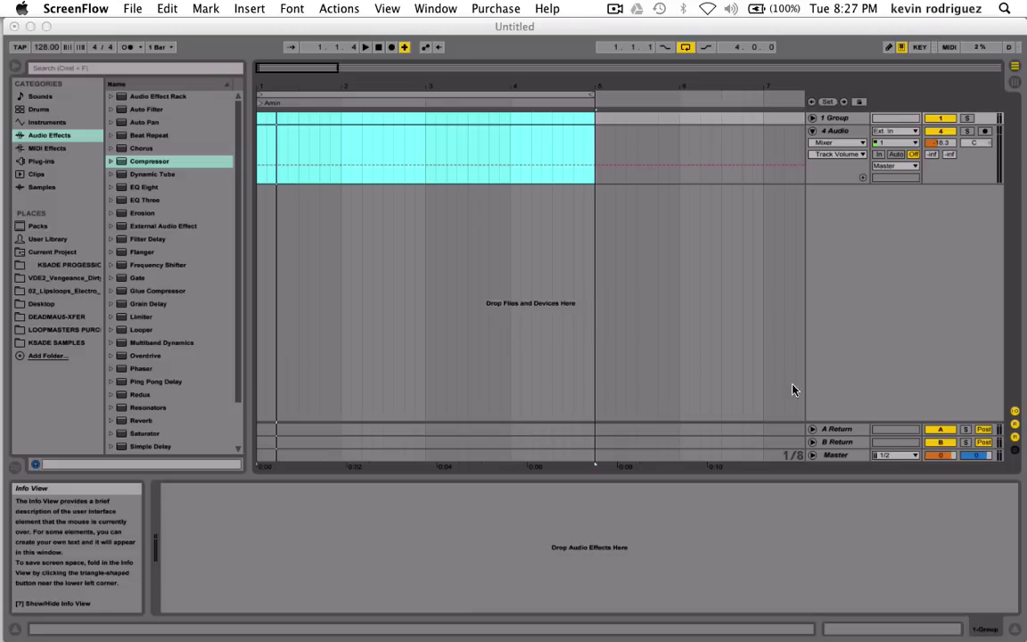
Show the Master track's device chain and inspect its Spectrum device.
{"action": "left_click", "coordinate": [833, 458]}
{"action": "left_click", "coordinate": [835, 457]}
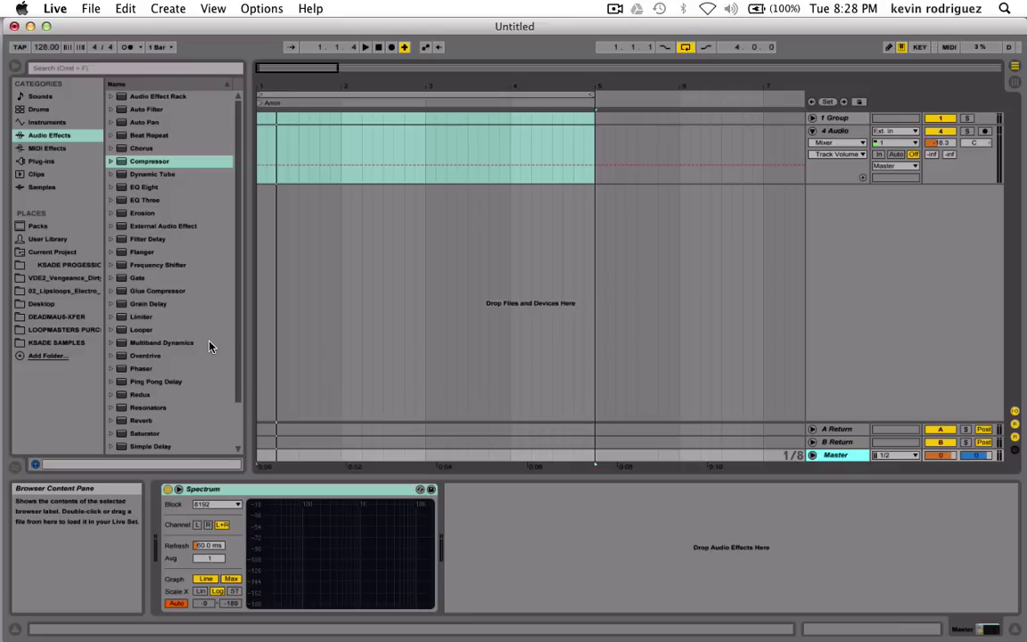
{"action": "left_click", "coordinate": [178, 490]}
{"action": "left_click", "coordinate": [177, 490]}
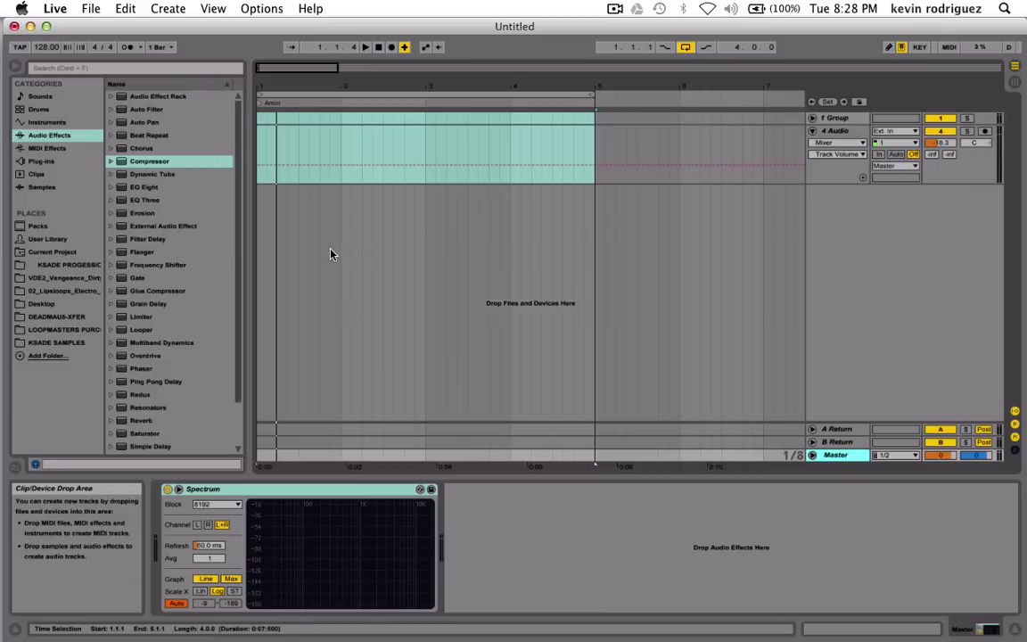
Open the DEADMAU5-XFER sample folder and audition the Big Kicks samples upward to XF_KickBig13.wav.
{"action": "left_click", "coordinate": [52, 317]}
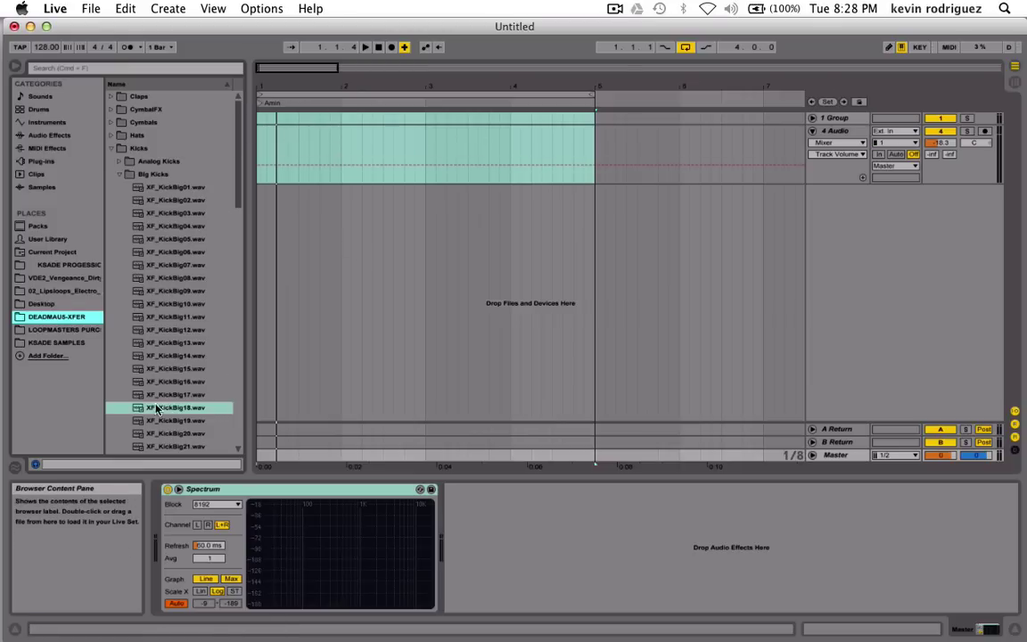
{"action": "key", "text": "Up"}
{"action": "key", "text": "Up"}
{"action": "key", "text": "Up"}
{"action": "key", "text": "Up"}
{"action": "key", "text": "Up"}
{"action": "key", "text": "Up"}
{"action": "key", "text": "Up"}
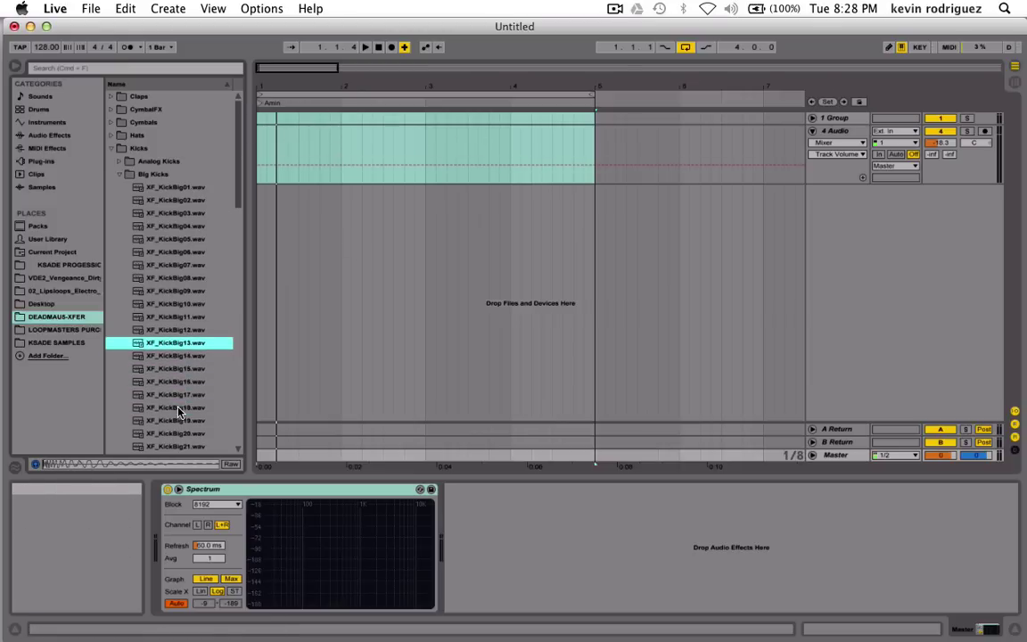
Collapse the Big Kicks folder, expand Analog Kicks and audition its samples through XF_Kick_A_007.wav.
{"action": "left_click", "coordinate": [121, 170]}
{"action": "left_click", "coordinate": [121, 163]}
{"action": "key", "text": "Down"}
{"action": "key", "text": "Down"}
{"action": "key", "text": "Down"}
{"action": "key", "text": "Down"}
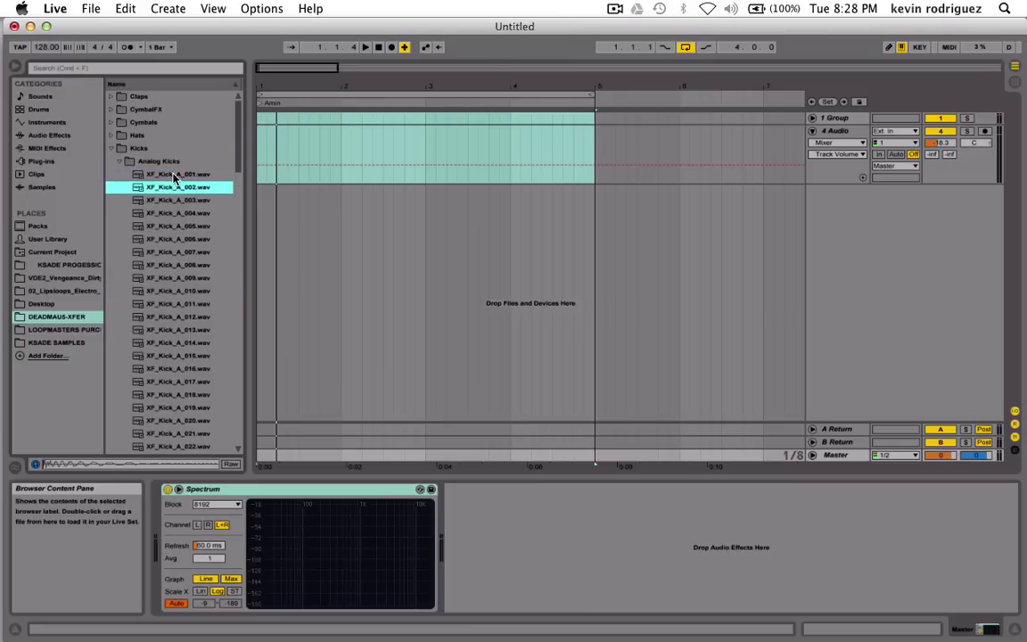
{"action": "key", "text": "Down"}
{"action": "key", "text": "Down"}
{"action": "key", "text": "Down"}
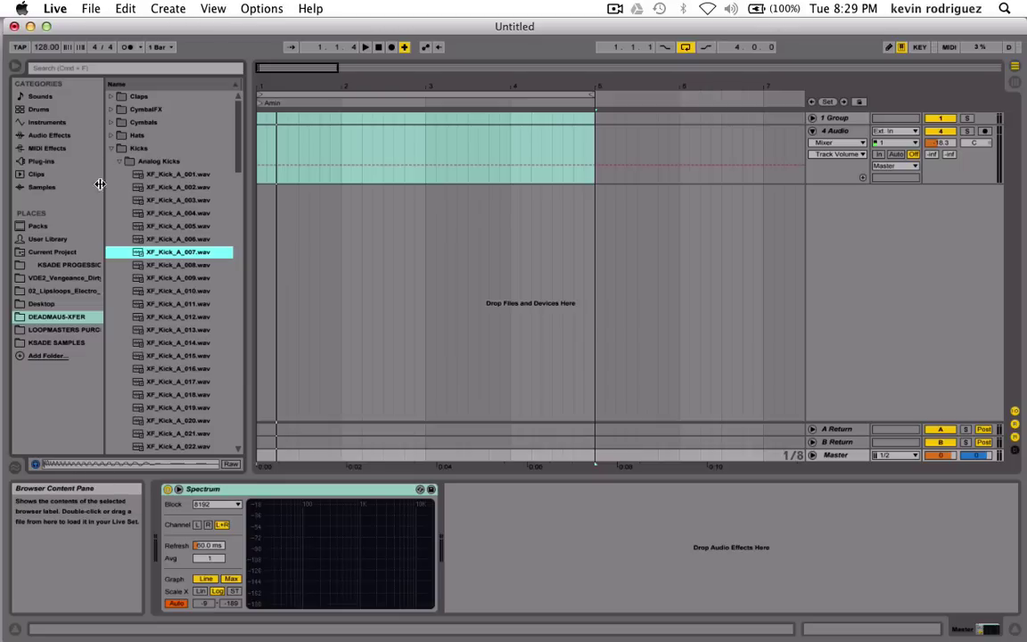
Collapse the Analog Kicks folder and expand the Huge Kicks folder inside Kicks.
{"action": "left_click", "coordinate": [112, 147]}
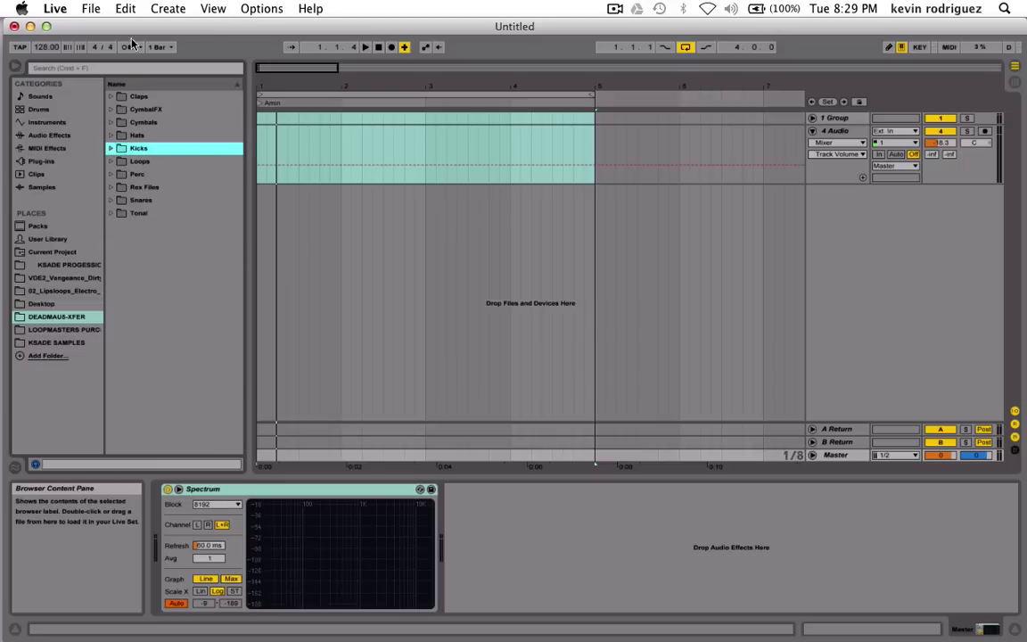
{"action": "left_click", "coordinate": [112, 148]}
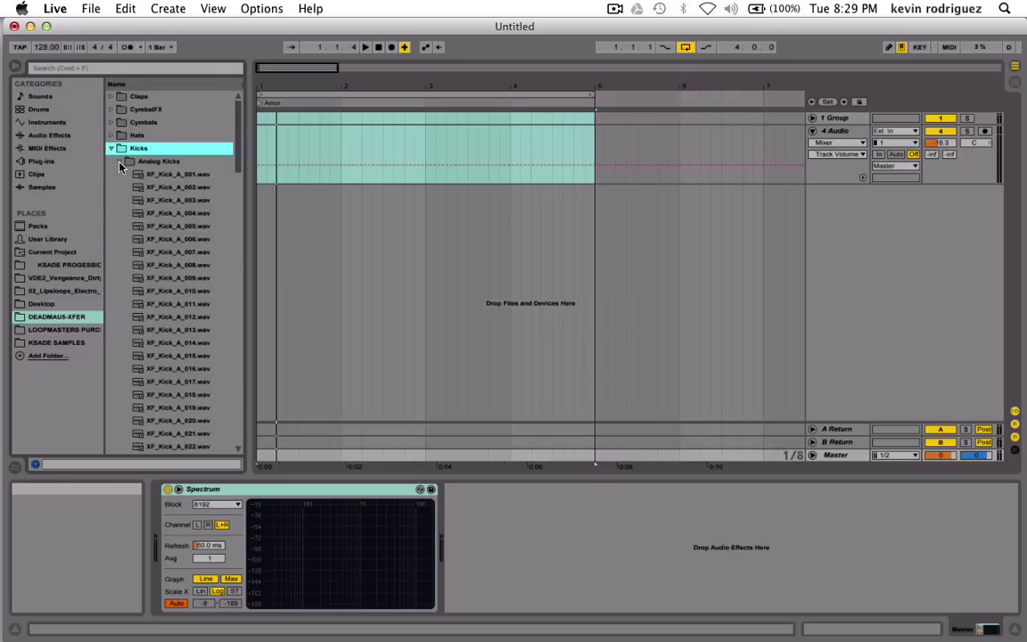
{"action": "scroll", "coordinate": [120, 168], "scroll_direction": "down", "scroll_amount": 10}
{"action": "scroll", "coordinate": [140, 216], "scroll_direction": "up", "scroll_amount": 10}
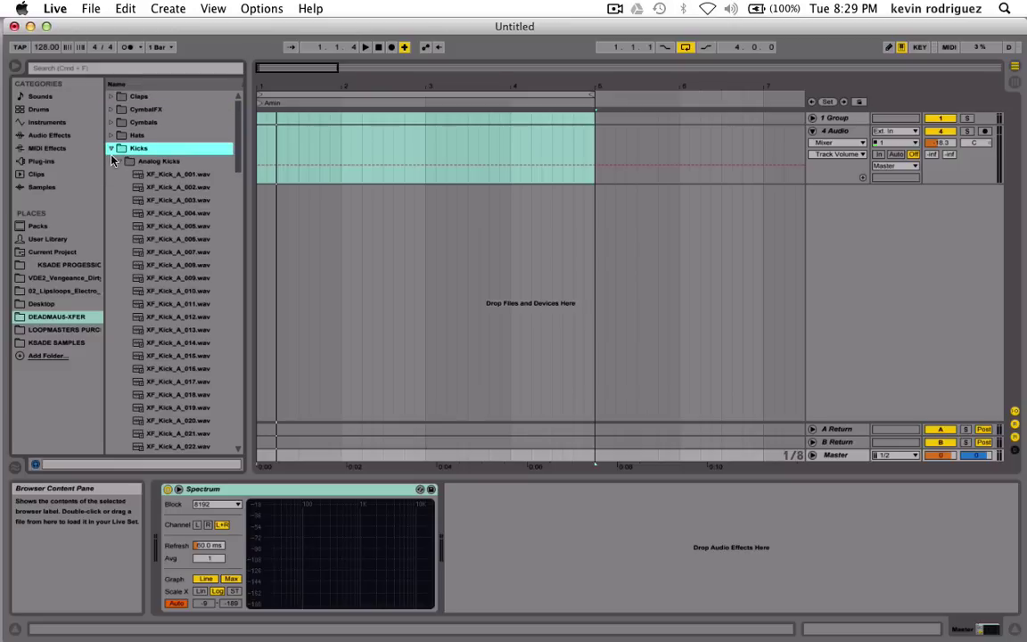
{"action": "left_click", "coordinate": [115, 161]}
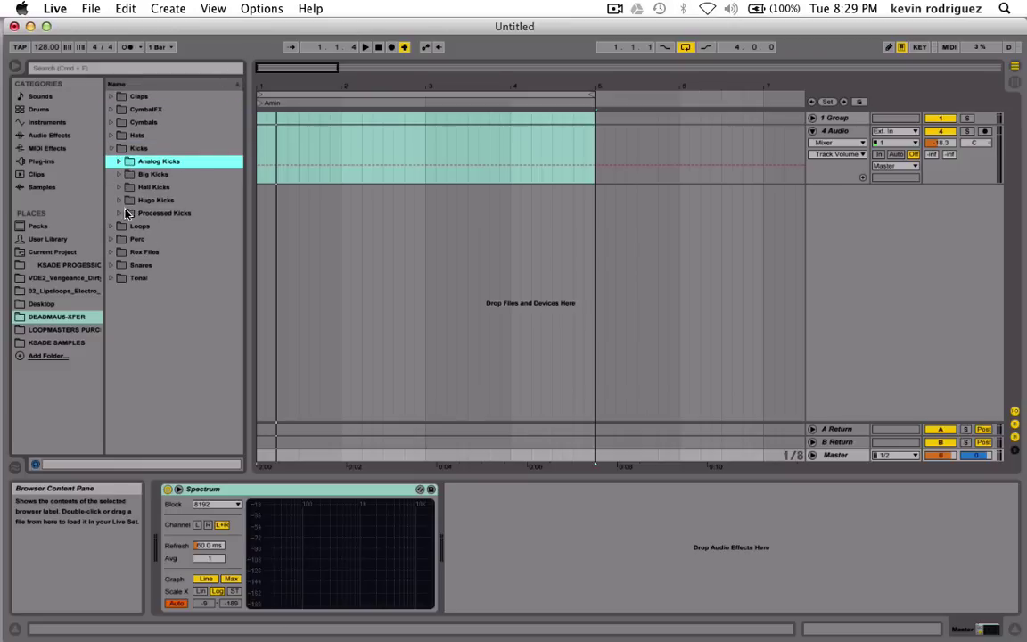
{"action": "left_click", "coordinate": [121, 201]}
{"action": "left_click", "coordinate": [120, 200]}
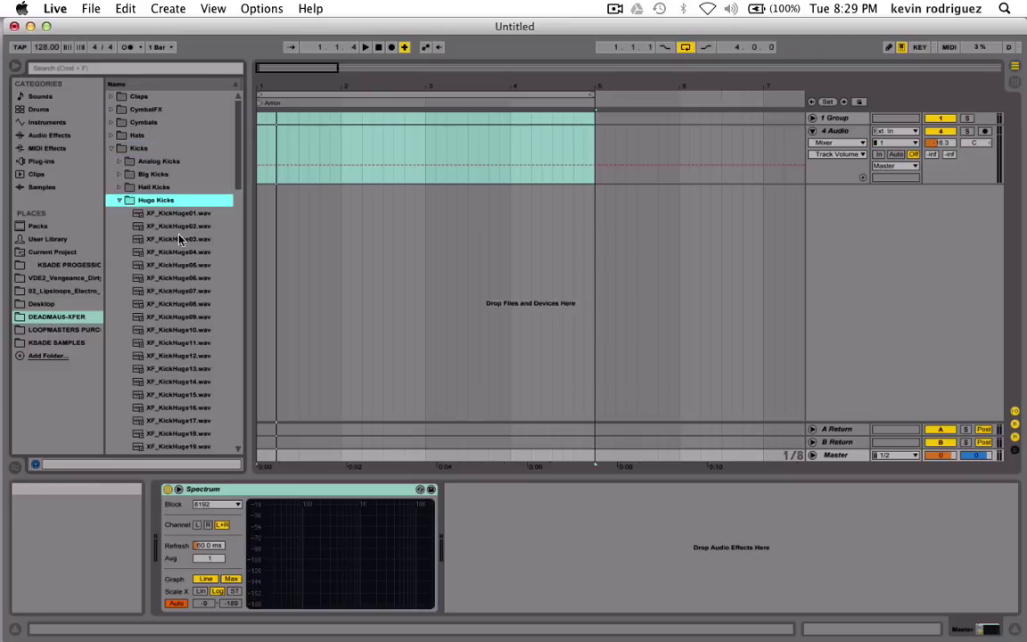
Audition the Huge Kicks samples from XF_KickHuge01.wav through XF_KickHuge20.wav.
{"action": "key", "text": "Down"}
{"action": "key", "text": "Down"}
{"action": "key", "text": "Down"}
{"action": "key", "text": "Down"}
{"action": "key", "text": "Down"}
{"action": "key", "text": "Down"}
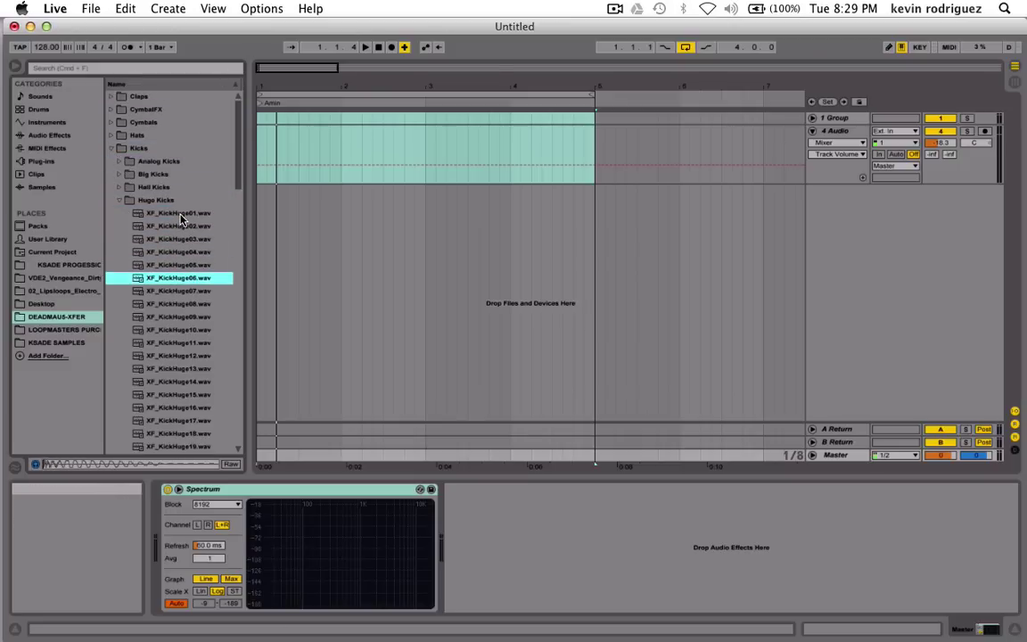
{"action": "key", "text": "Down"}
{"action": "key", "text": "Down"}
{"action": "key", "text": "Down"}
{"action": "key", "text": "Down"}
{"action": "key", "text": "Down"}
{"action": "key", "text": "Down"}
{"action": "key", "text": "Down"}
{"action": "key", "text": "Down"}
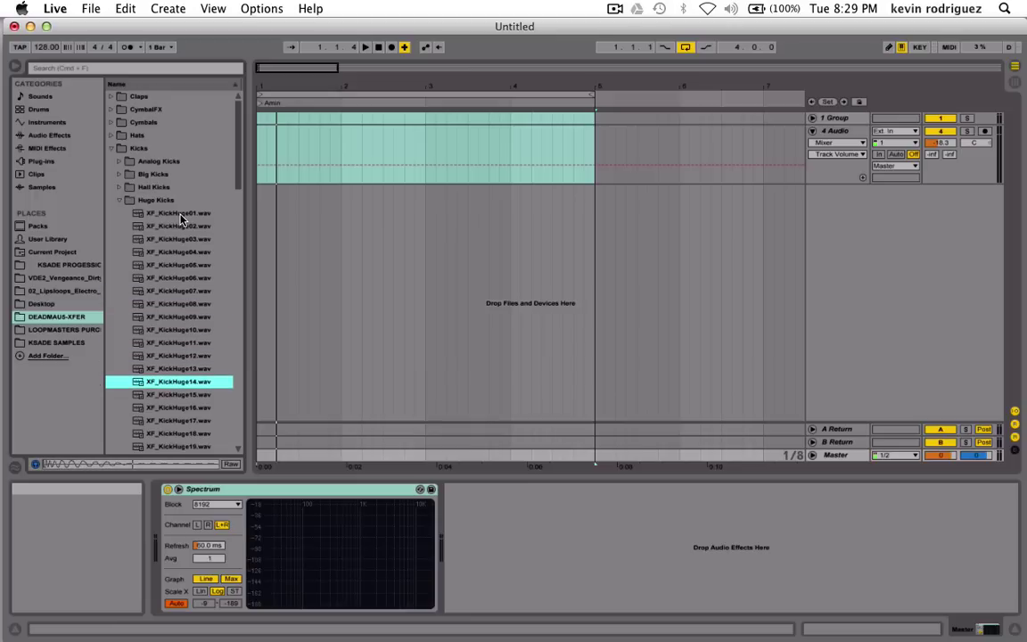
{"action": "key", "text": "Down"}
{"action": "key", "text": "Down"}
{"action": "key", "text": "Down"}
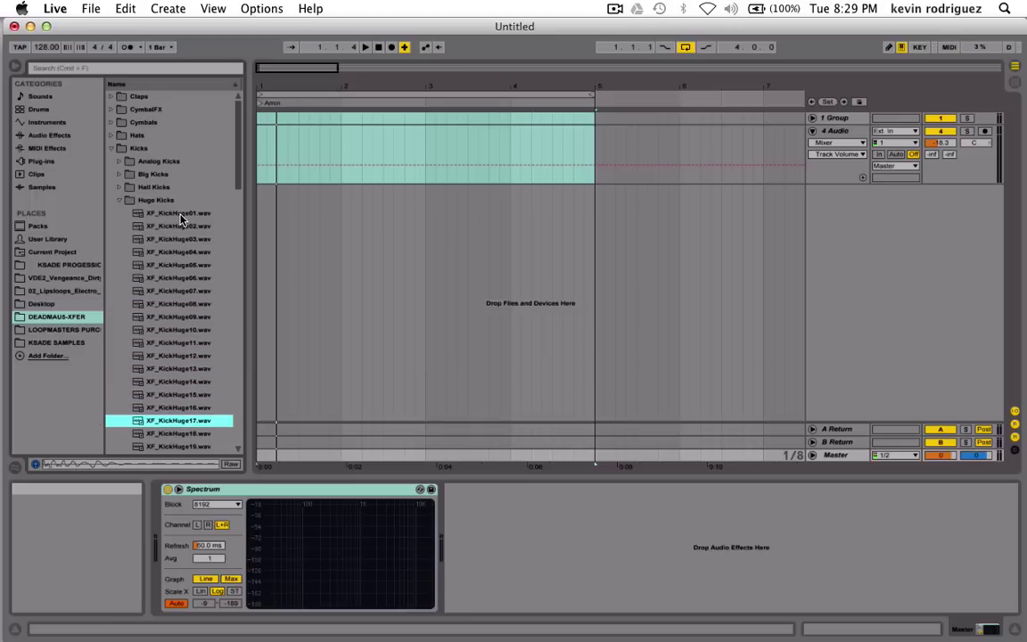
{"action": "key", "text": "Up"}
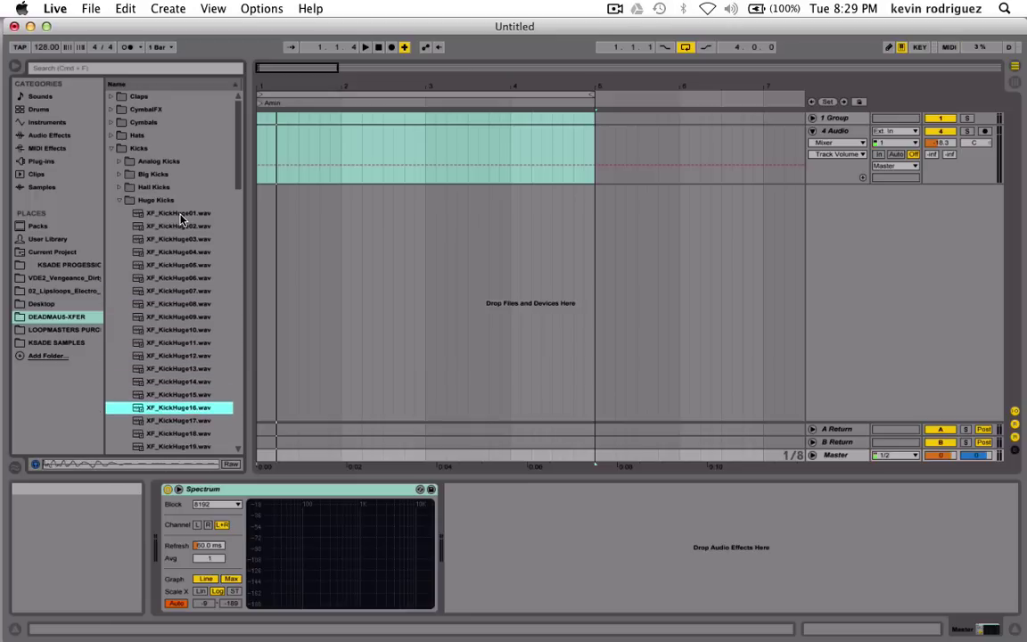
{"action": "key", "text": "Down"}
{"action": "key", "text": "Down"}
{"action": "key", "text": "Down"}
{"action": "key", "text": "Down"}
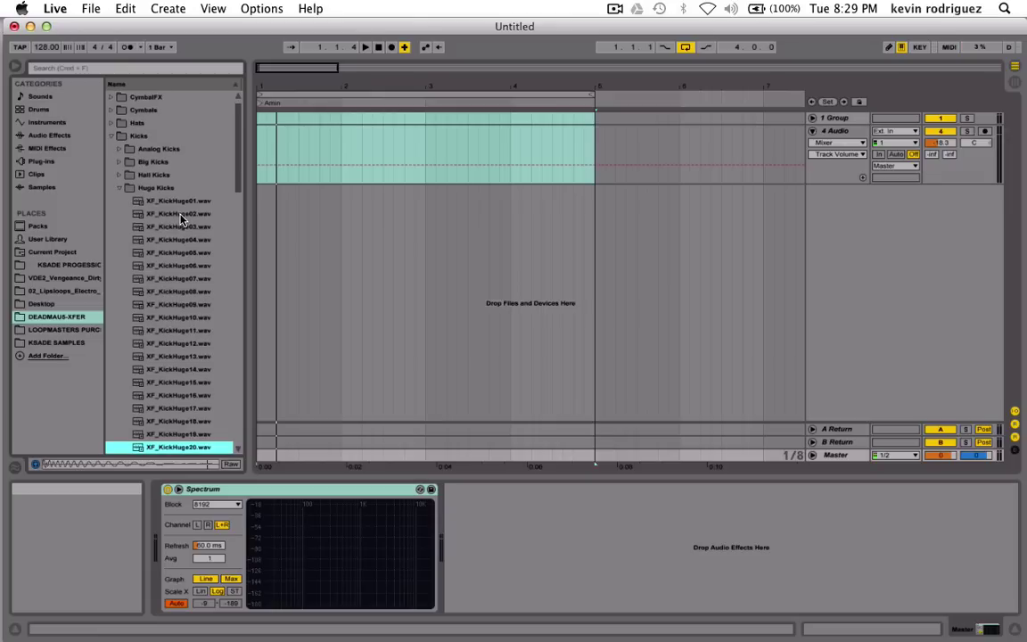
Compare the samples around XF_KickHuge19.wav, and place XF_KickHuge18.wav on a new audio track just before bar 5.
{"action": "key", "text": "Up"}
{"action": "key", "text": "Up"}
{"action": "key", "text": "Down"}
{"action": "key", "text": "Down"}
{"action": "key", "text": "Up"}
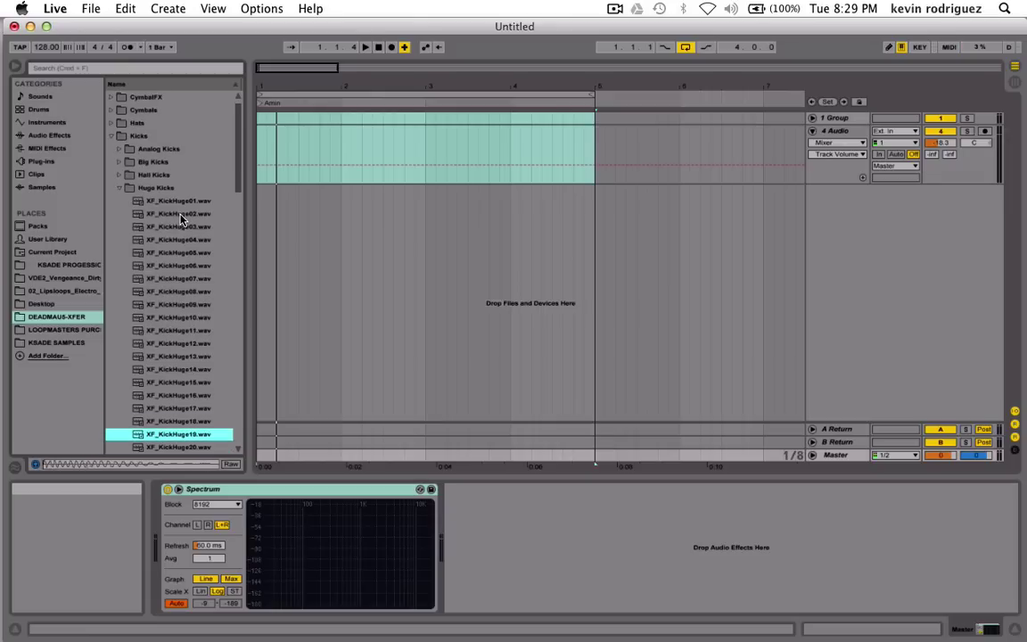
{"action": "left_click", "coordinate": [163, 427]}
{"action": "left_click_drag", "start_coordinate": [163, 428], "coordinate": [584, 228]}
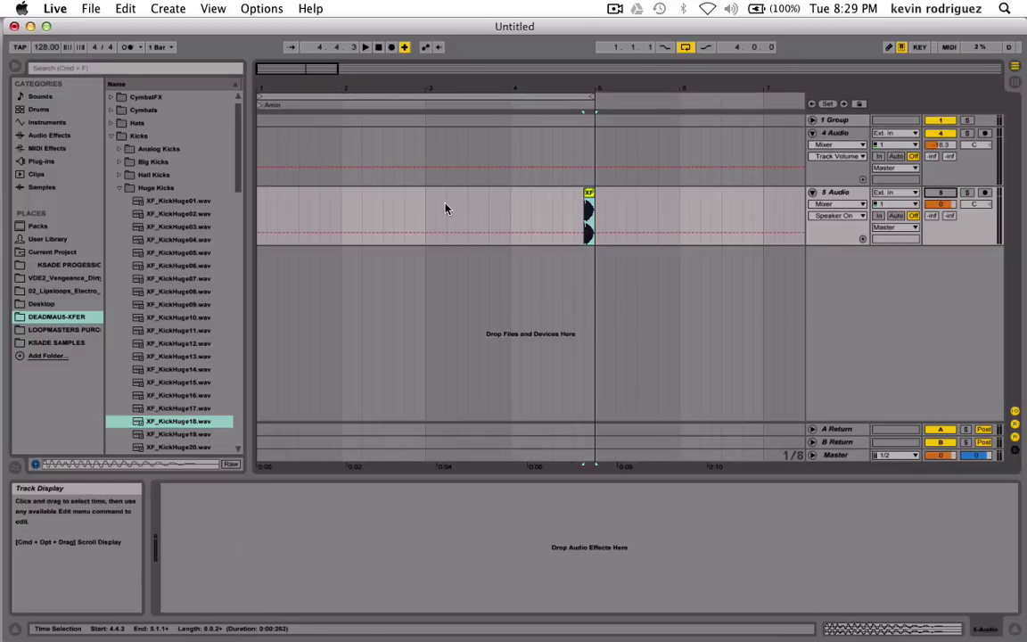
Audition the Huge Kicks samples from XF_KickHuge19.wav through XF_KickHuge33.wav.
{"action": "left_click", "coordinate": [166, 437]}
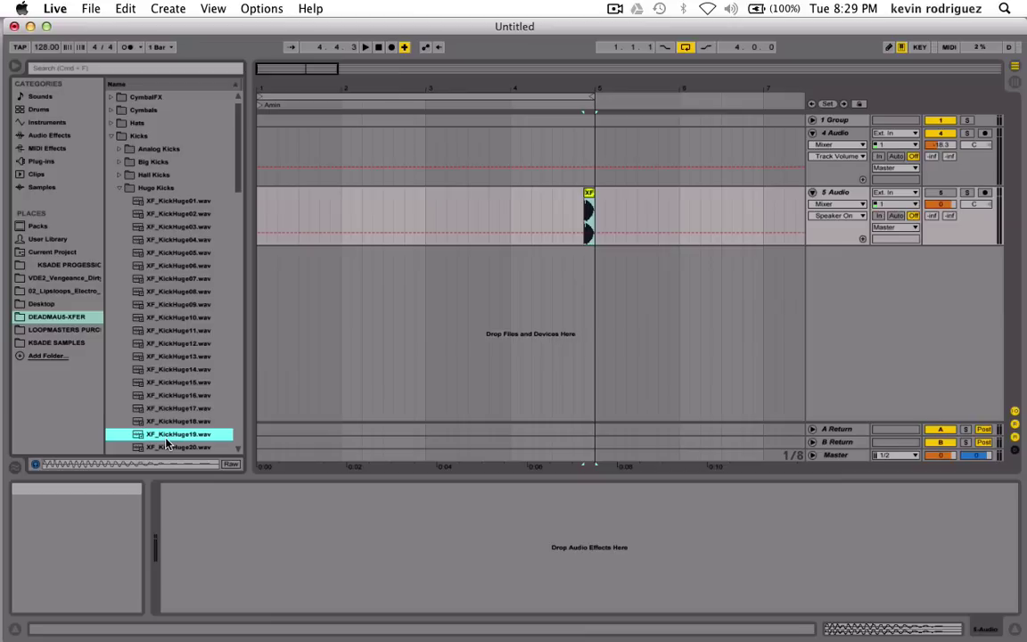
{"action": "key", "text": "Down"}
{"action": "key", "text": "Down"}
{"action": "key", "text": "Down"}
{"action": "key", "text": "Down"}
{"action": "key", "text": "Down"}
{"action": "key", "text": "Down"}
{"action": "key", "text": "Down"}
{"action": "key", "text": "Down"}
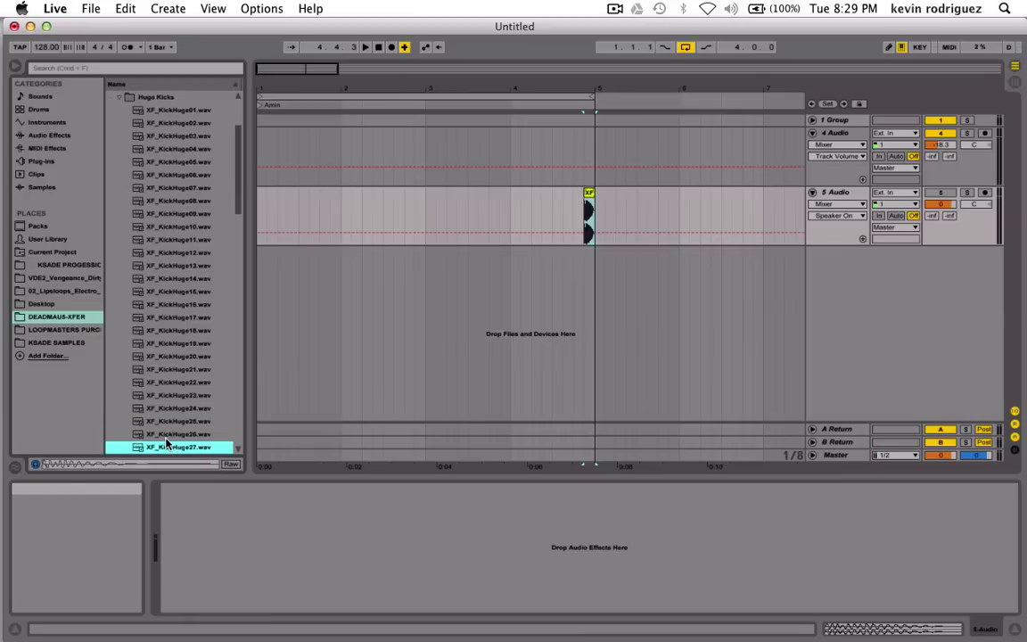
{"action": "key", "text": "Down"}
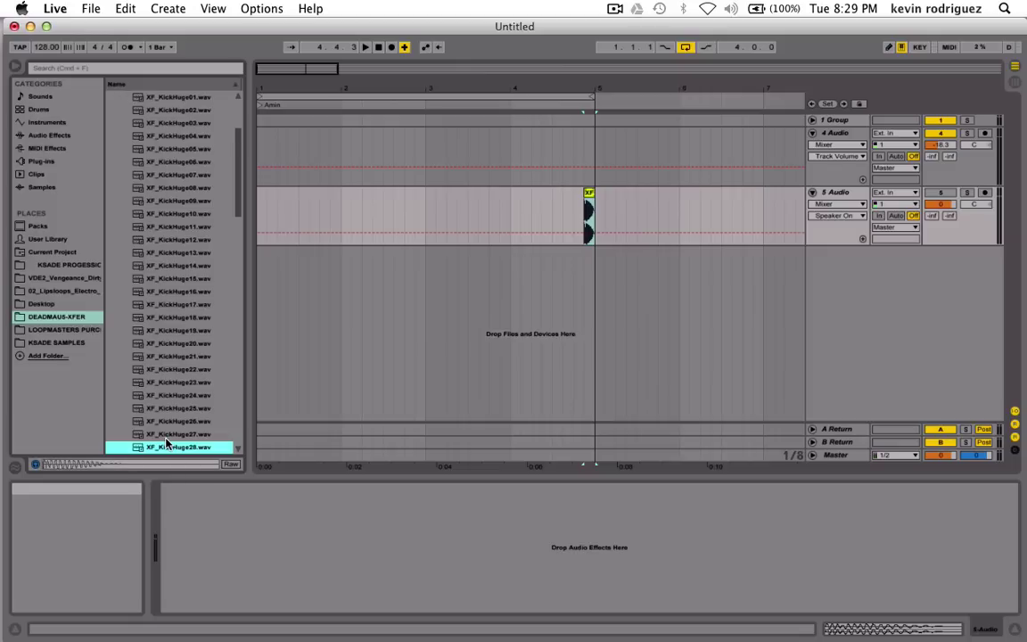
{"action": "key", "text": "Down"}
{"action": "key", "text": "Down"}
{"action": "key", "text": "Down"}
{"action": "key", "text": "Down"}
{"action": "key", "text": "Down"}
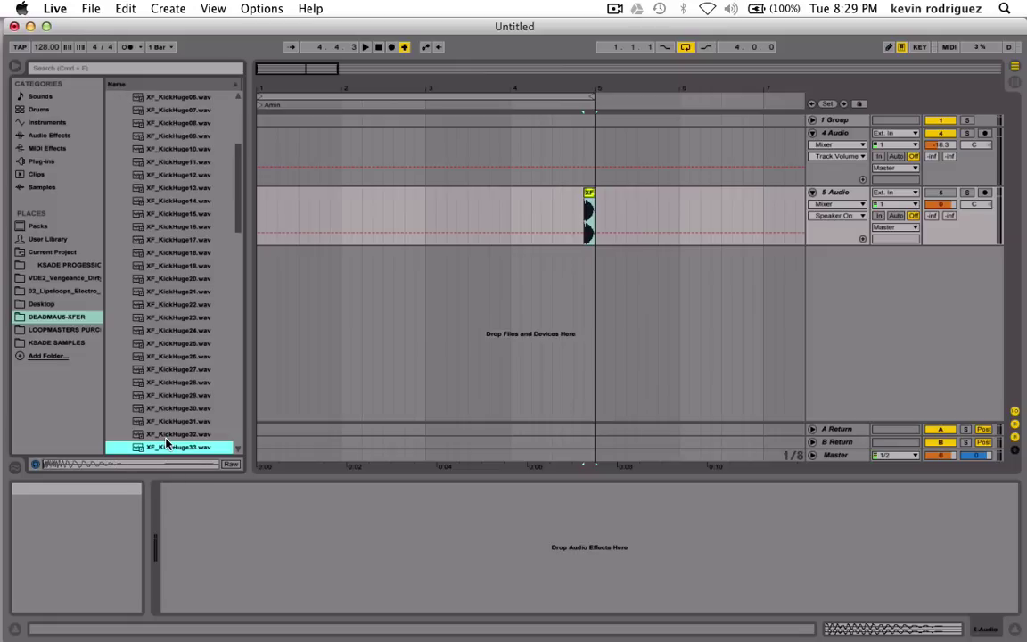
Compare samples XF_KickHuge31.wav to XF_KickHuge33.wav, and place XF_KickHuge31.wav at bar 1 of the 4 Audio track.
{"action": "key", "text": "Up"}
{"action": "key", "text": "Up"}
{"action": "key", "text": "Down"}
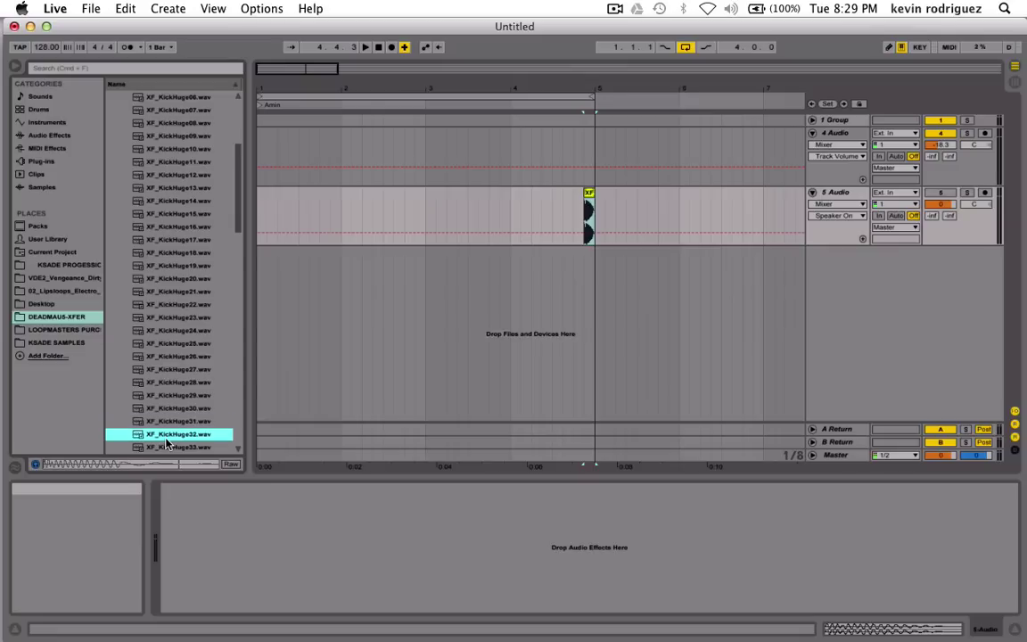
{"action": "key", "text": "Up"}
{"action": "left_click_drag", "start_coordinate": [168, 425], "coordinate": [263, 173]}
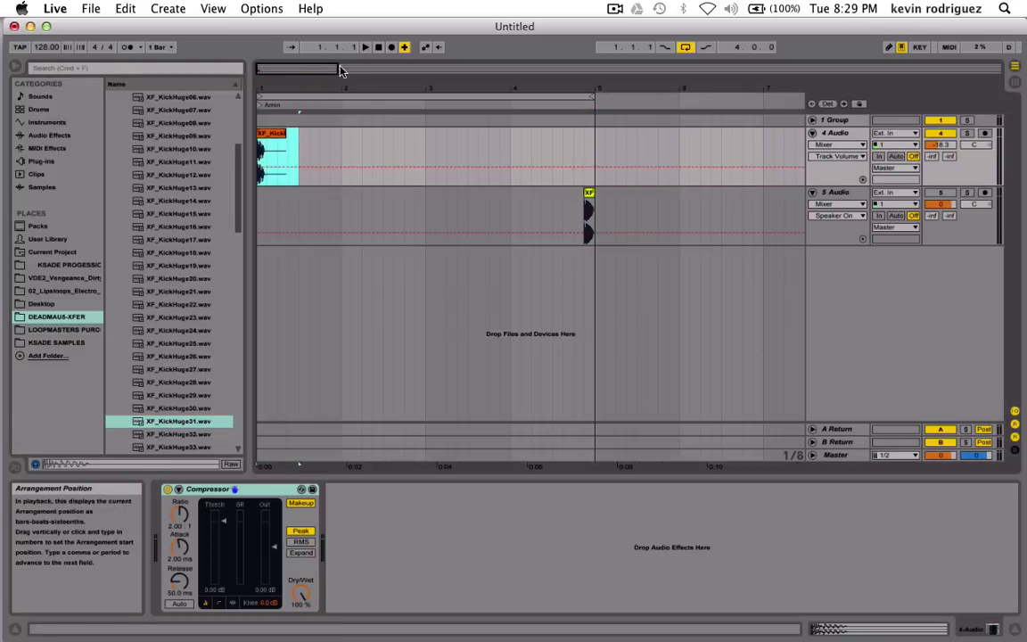
Duplicate the first beat of the XF_KickHuge31 clip repeatedly along the 4 Audio track until the kicks run past bar 5.
{"action": "left_click_drag", "start_coordinate": [308, 66], "coordinate": [331, 182]}
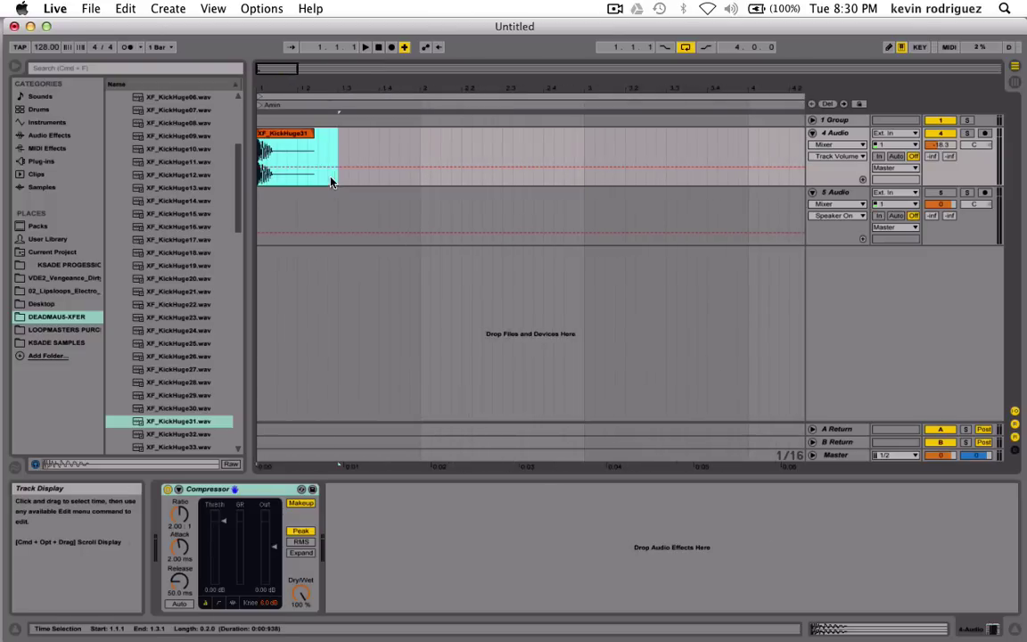
{"action": "left_click", "coordinate": [281, 159]}
{"action": "key", "text": "super+d"}
{"action": "key", "text": "super+d"}
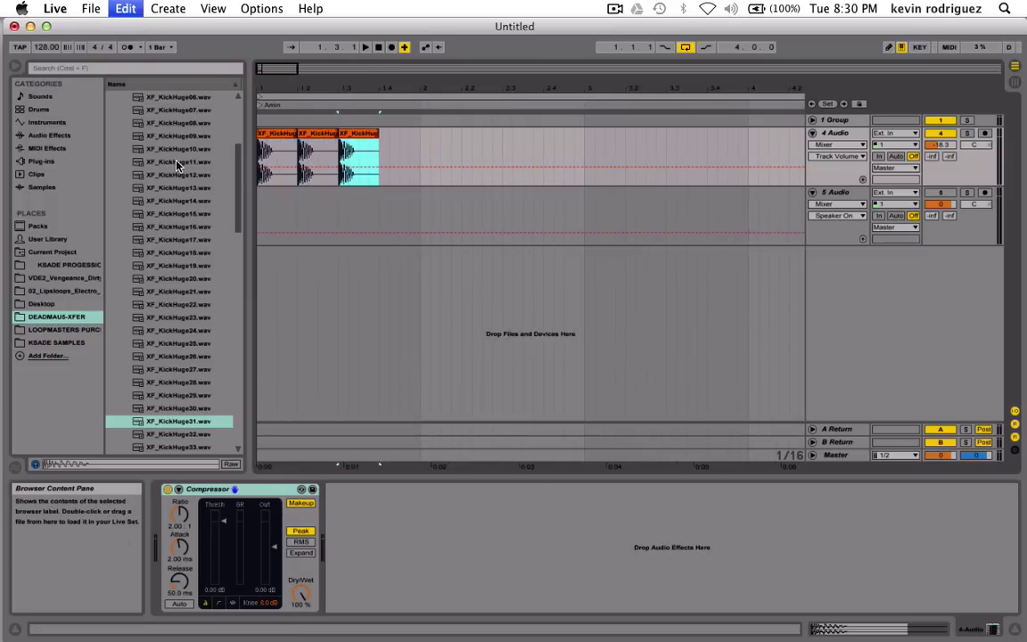
{"action": "key", "text": "super+d"}
{"action": "key", "text": "super+d"}
{"action": "key", "text": "super+d"}
{"action": "key", "text": "super+d"}
{"action": "key", "text": "super+d"}
{"action": "key", "text": "super+d"}
{"action": "key", "text": "super+d"}
{"action": "key", "text": "super+d"}
{"action": "key", "text": "super+d"}
{"action": "key", "text": "super+d"}
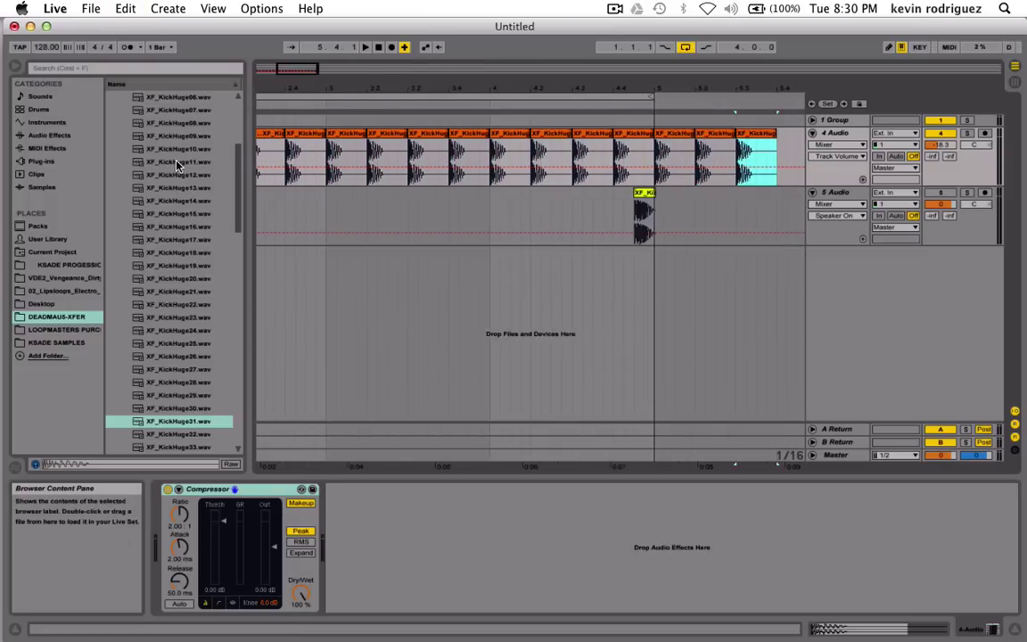
Undo the surplus kick duplicates beyond bar 5 so the pattern fills exactly four bars.
{"action": "key", "text": "super+z"}
{"action": "key", "text": "super+z"}
{"action": "key", "text": "super+z"}
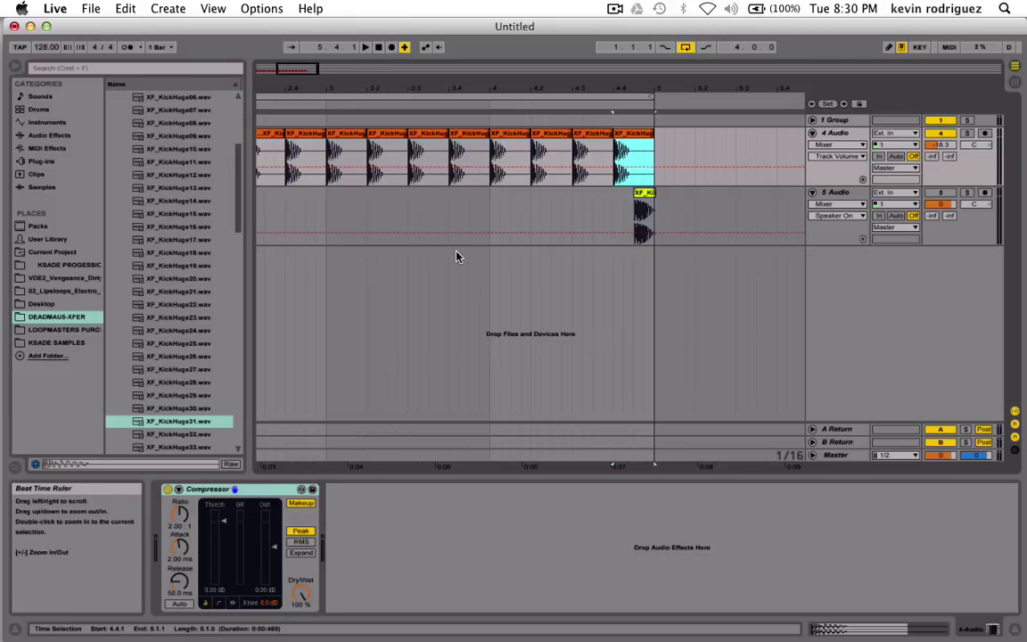
{"action": "scroll", "coordinate": [458, 256], "scroll_direction": "left", "scroll_amount": 5}
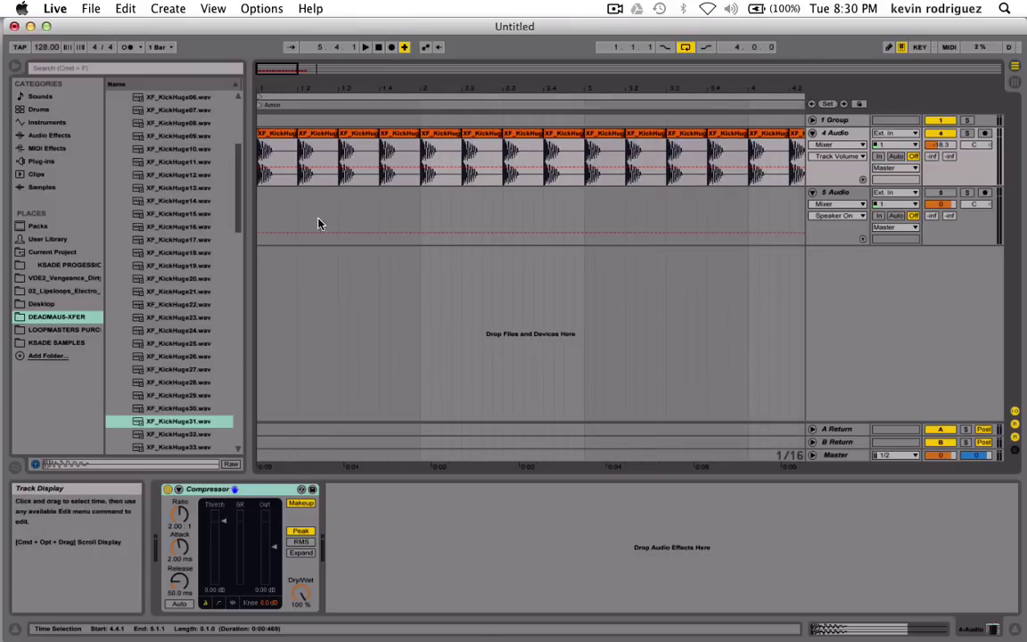
Play the kick loop and set the 4 Audio track's volume to -10.6 dB.
{"action": "left_click", "coordinate": [312, 251]}
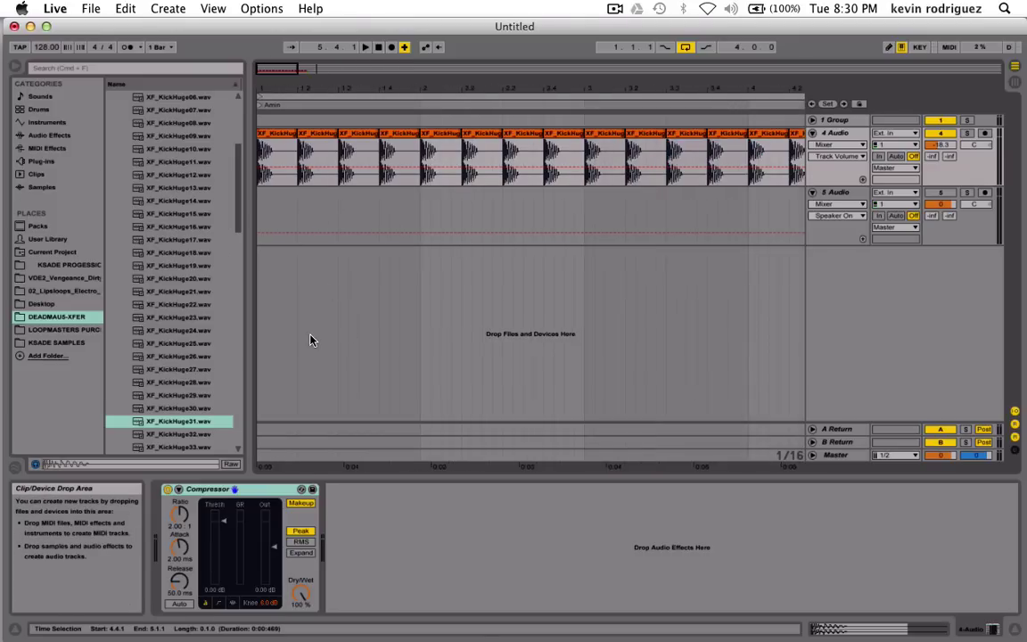
{"action": "key", "text": "space"}
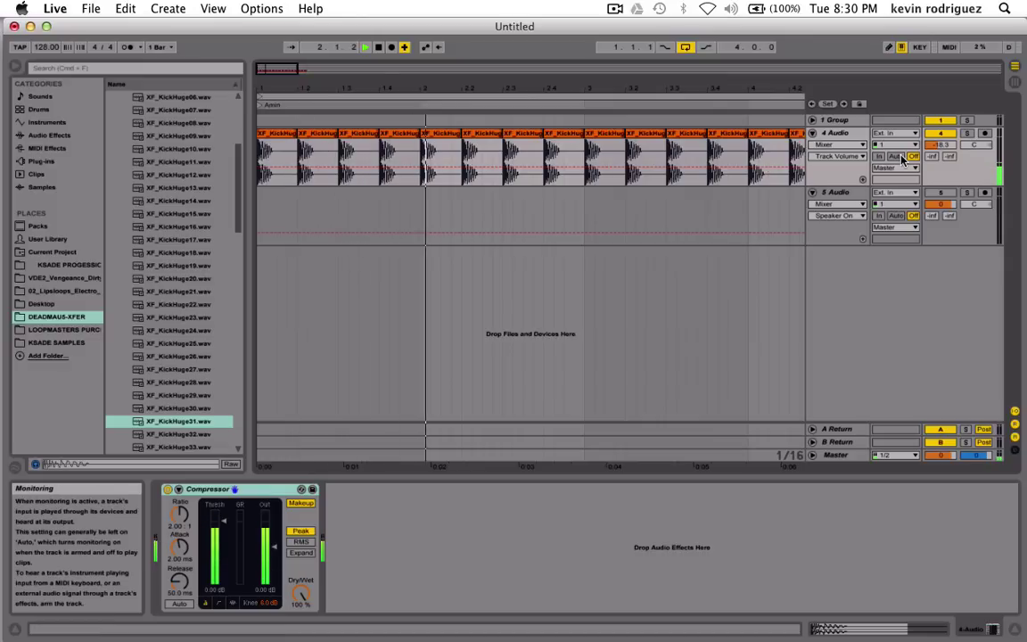
{"action": "key", "text": "space"}
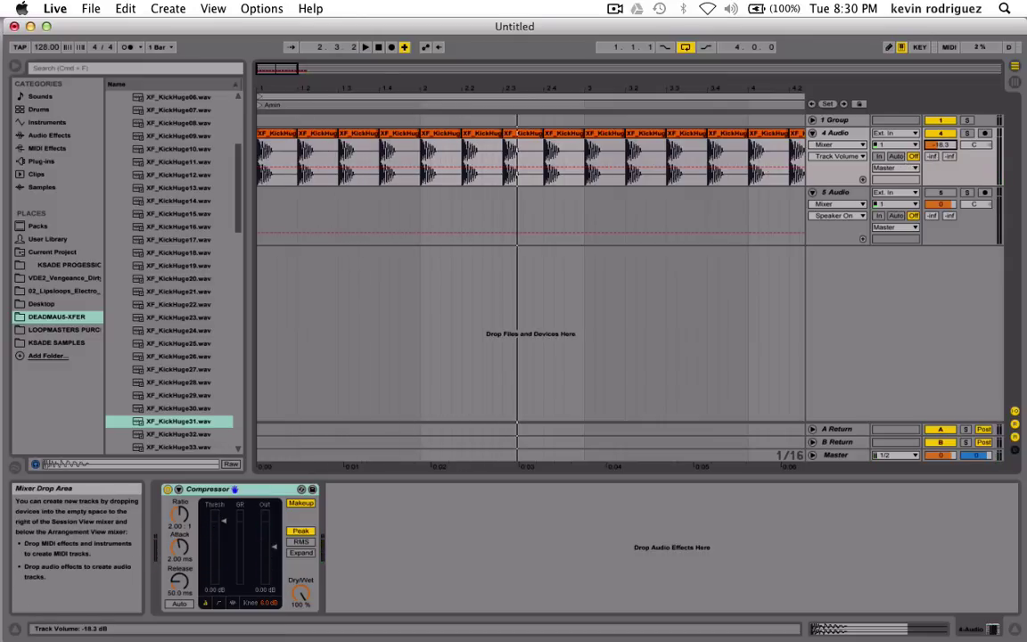
{"action": "key", "text": "space"}
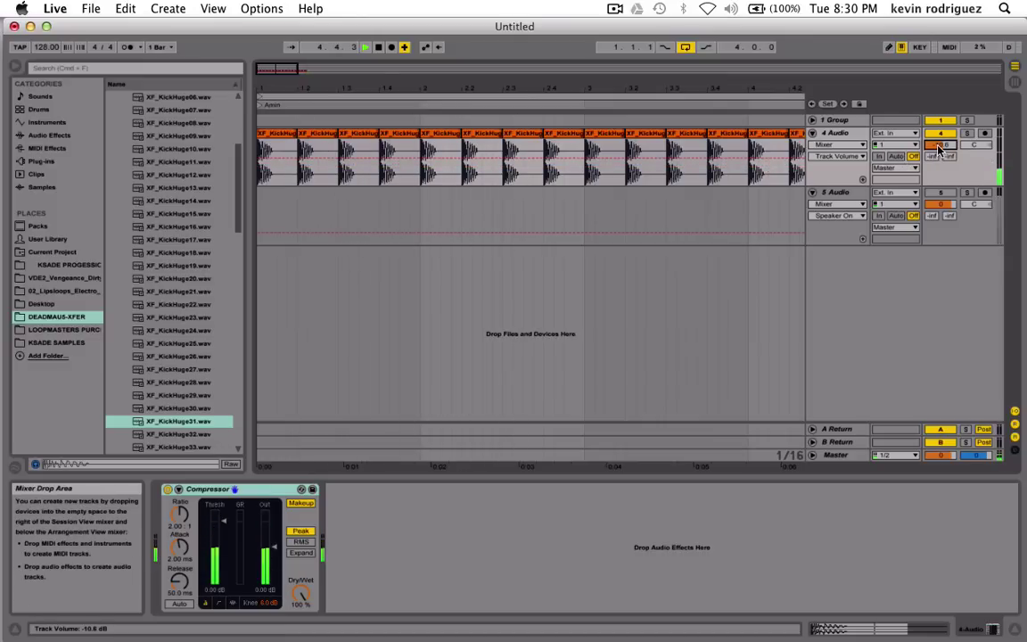
{"action": "left_click", "coordinate": [842, 136]}
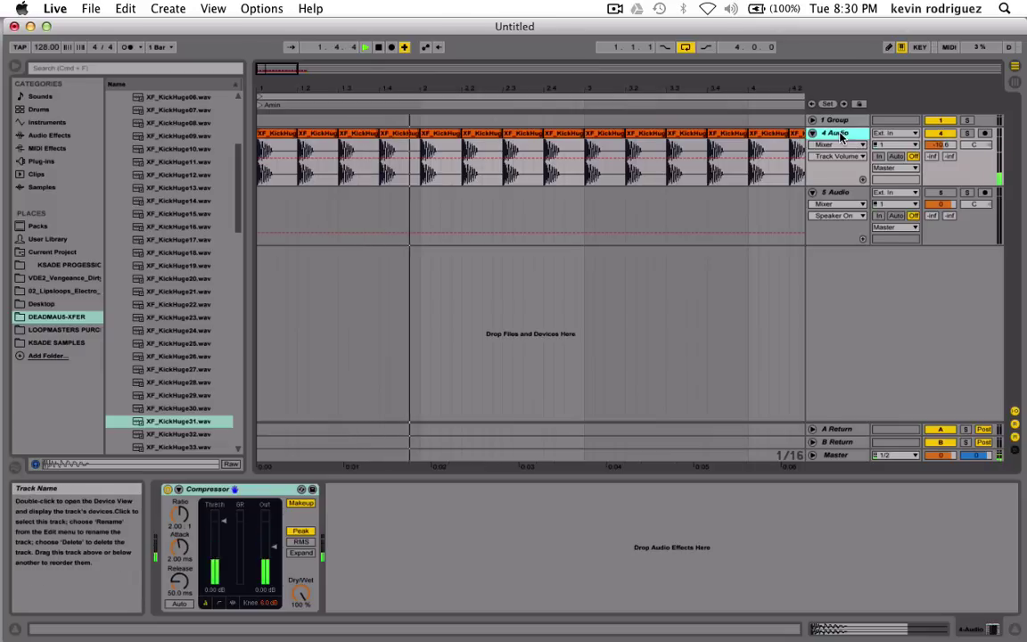
{"action": "left_click", "coordinate": [402, 157]}
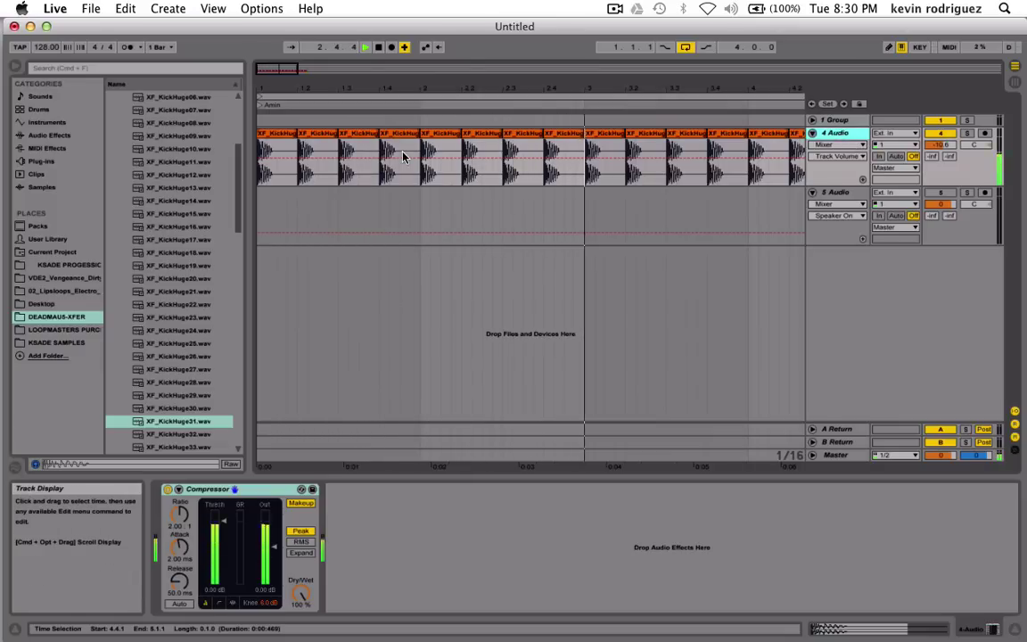
Stop playback, remove the Compressor from the 4 Audio track and delete the 1 Group track.
{"action": "key", "text": "space"}
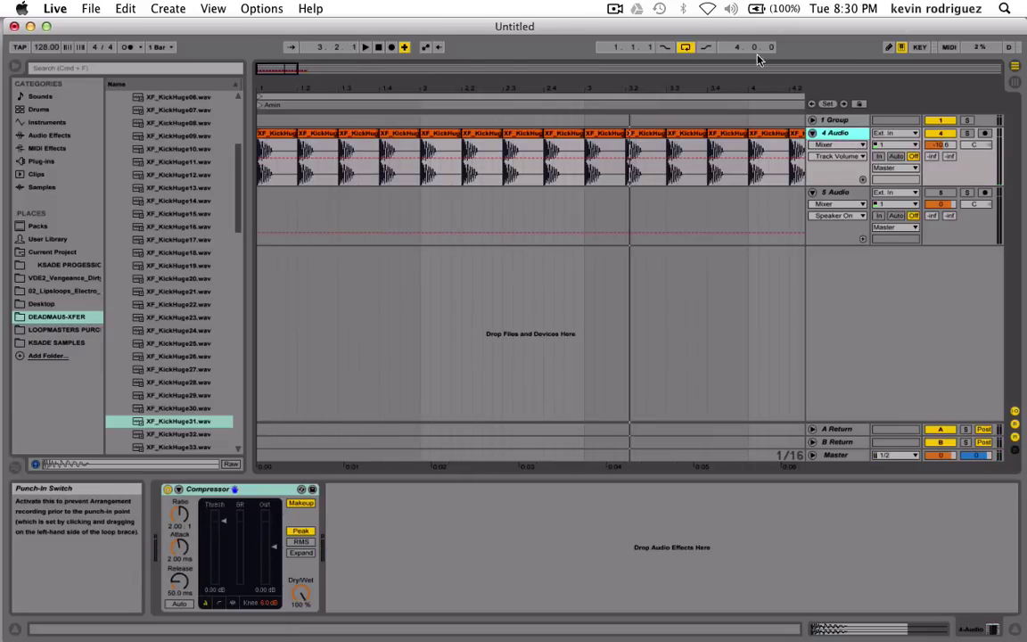
{"action": "left_click", "coordinate": [209, 489]}
{"action": "key", "text": "Delete"}
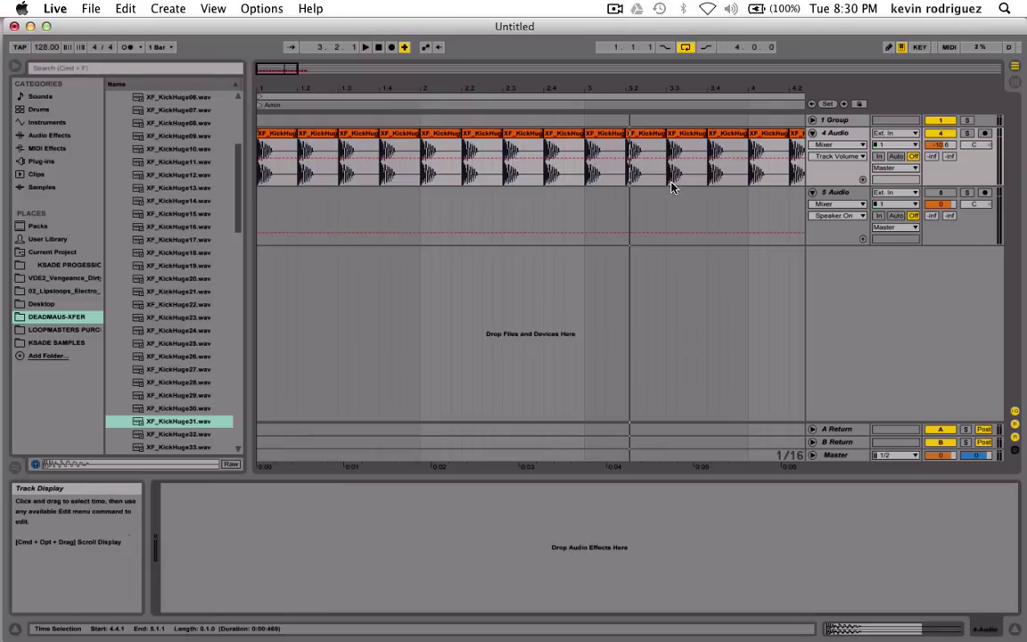
{"action": "left_click", "coordinate": [835, 121]}
{"action": "key", "text": "super+shift+g"}
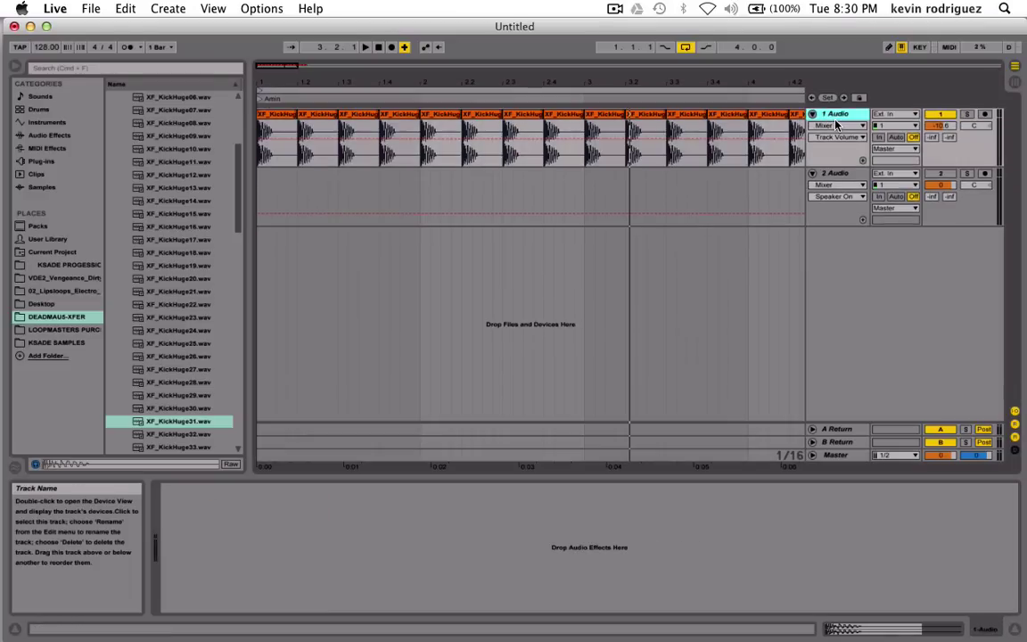
Select the Master track and hide the return tracks and the In/Out section in the arrangement.
{"action": "left_click", "coordinate": [846, 431]}
{"action": "key", "text": "Down"}
{"action": "key", "text": "Down"}
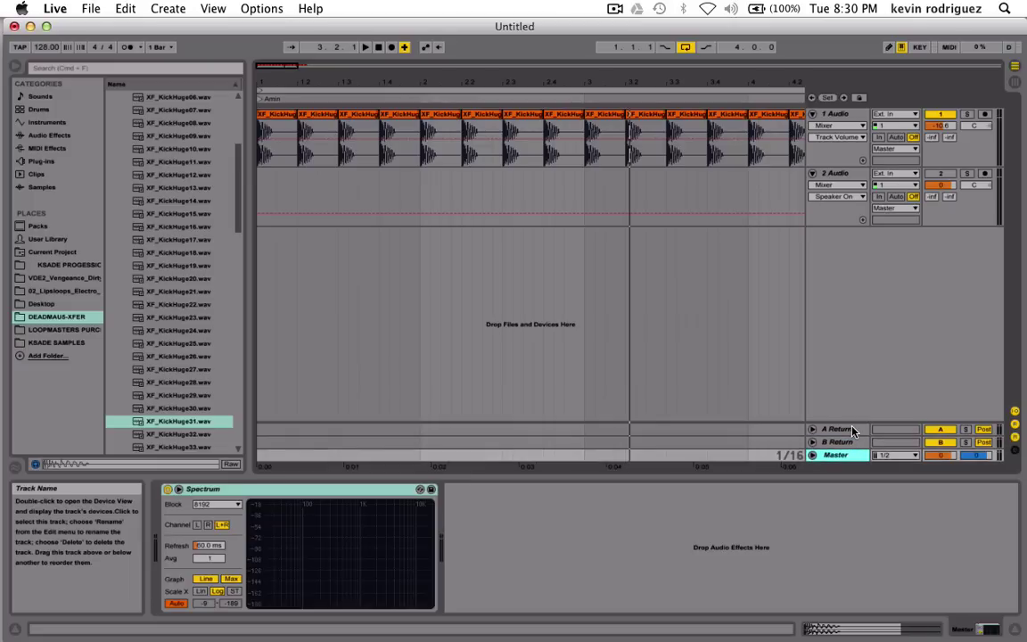
{"action": "left_click", "coordinate": [1015, 415]}
{"action": "key", "text": "super+alt+i"}
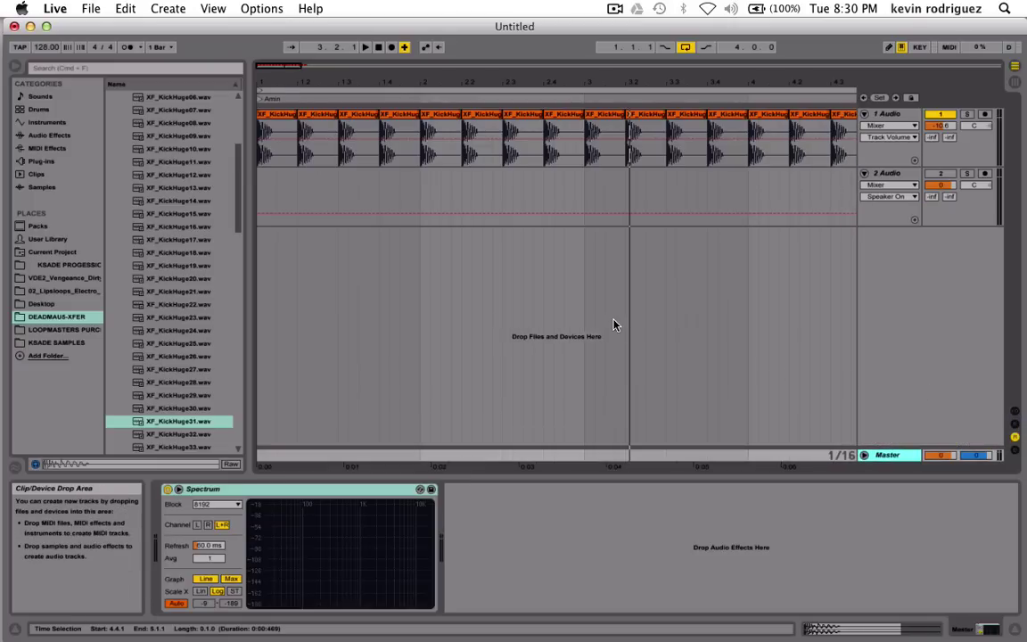
Play back the four-bar kick loop and place the insert marker at bar 1 of the 2 Audio track.
{"action": "scroll", "coordinate": [614, 324], "scroll_direction": "right", "scroll_amount": 5}
{"action": "scroll", "coordinate": [613, 325], "scroll_direction": "left", "scroll_amount": 10}
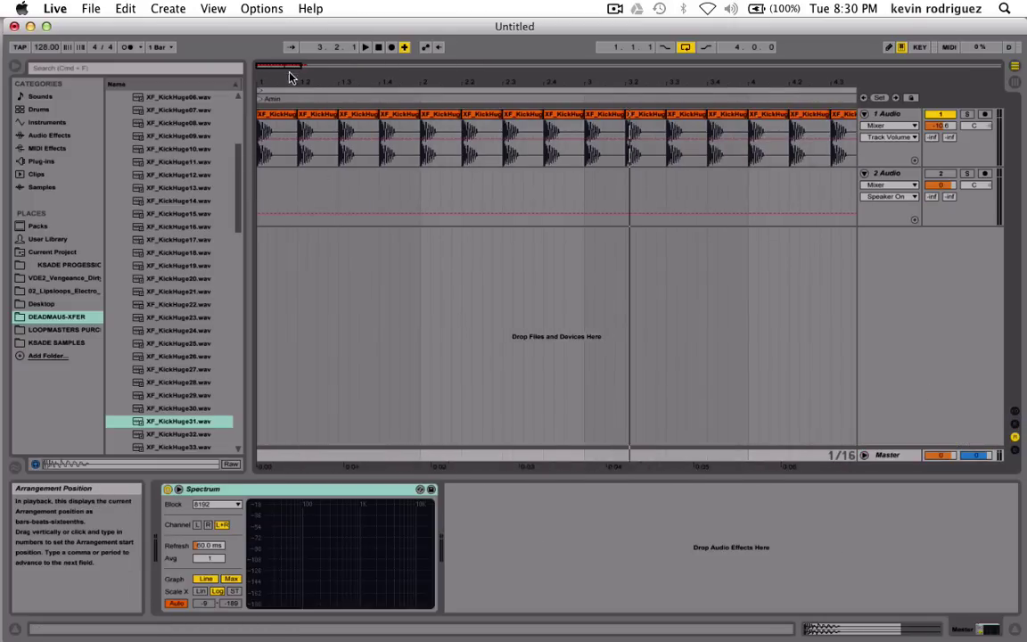
{"action": "left_click_drag", "start_coordinate": [293, 69], "coordinate": [299, 111]}
{"action": "key", "text": "space"}
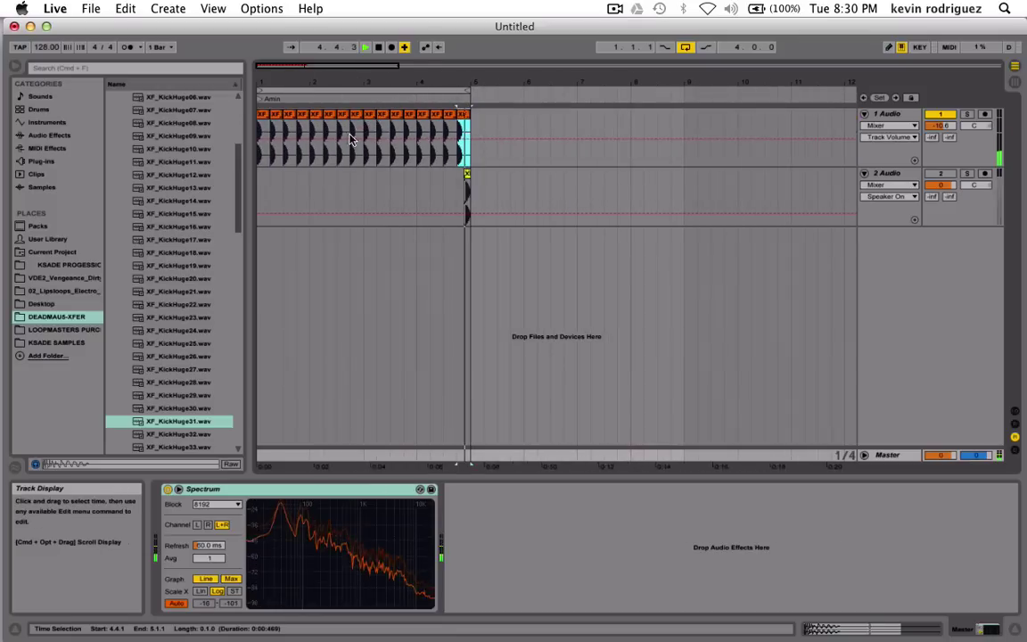
{"action": "left_click", "coordinate": [261, 189]}
{"action": "key", "text": "space"}
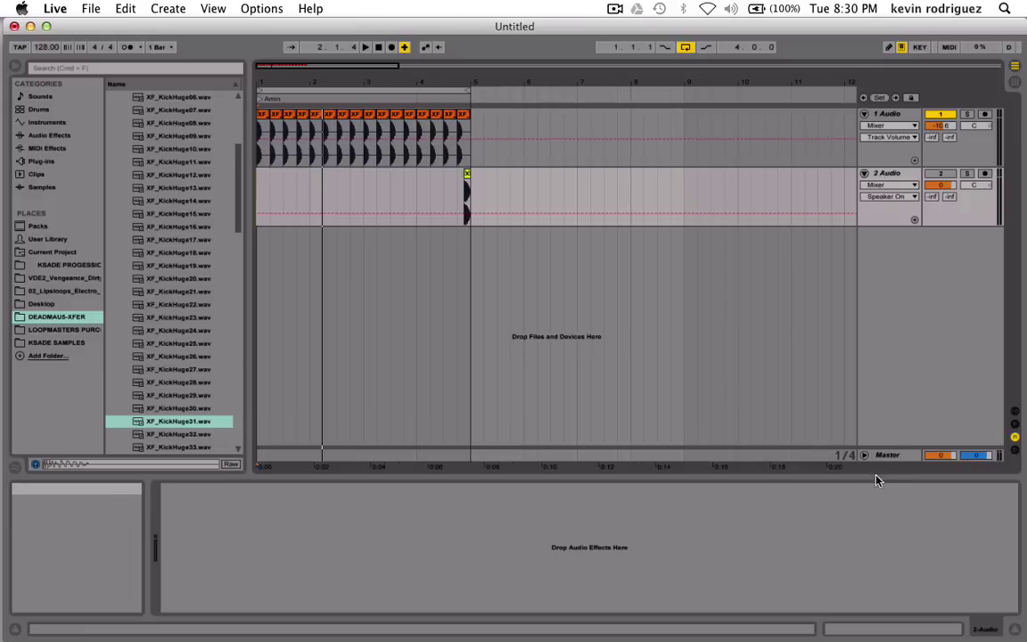
Browse the audio effects for Spectrum and expand the Master track's Spectrum display to its large view.
{"action": "left_click", "coordinate": [887, 455]}
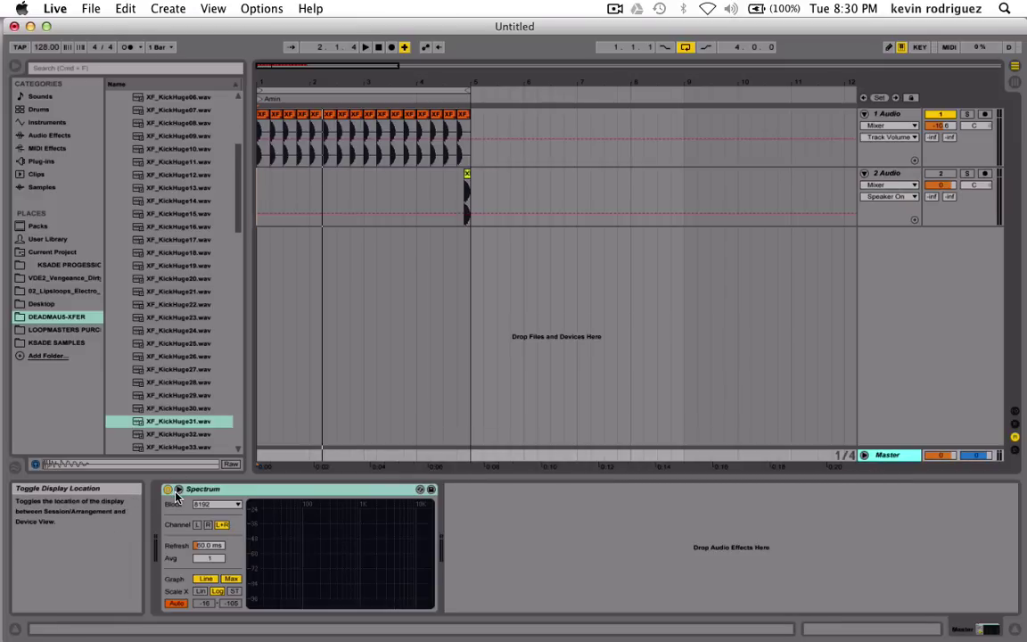
{"action": "left_click", "coordinate": [49, 136]}
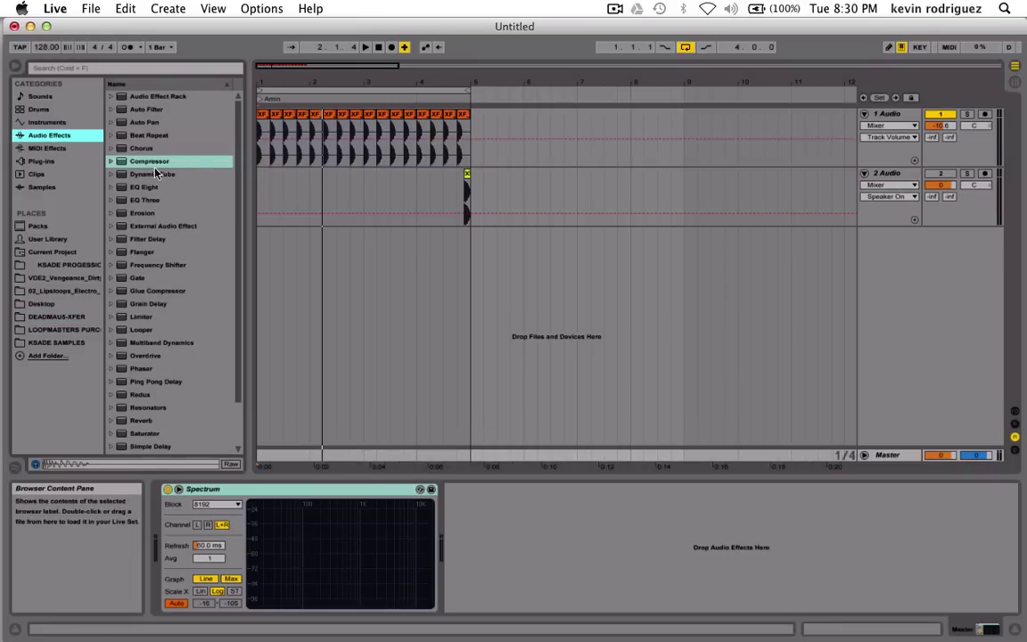
{"action": "scroll", "coordinate": [161, 335], "scroll_direction": "down", "scroll_amount": 2}
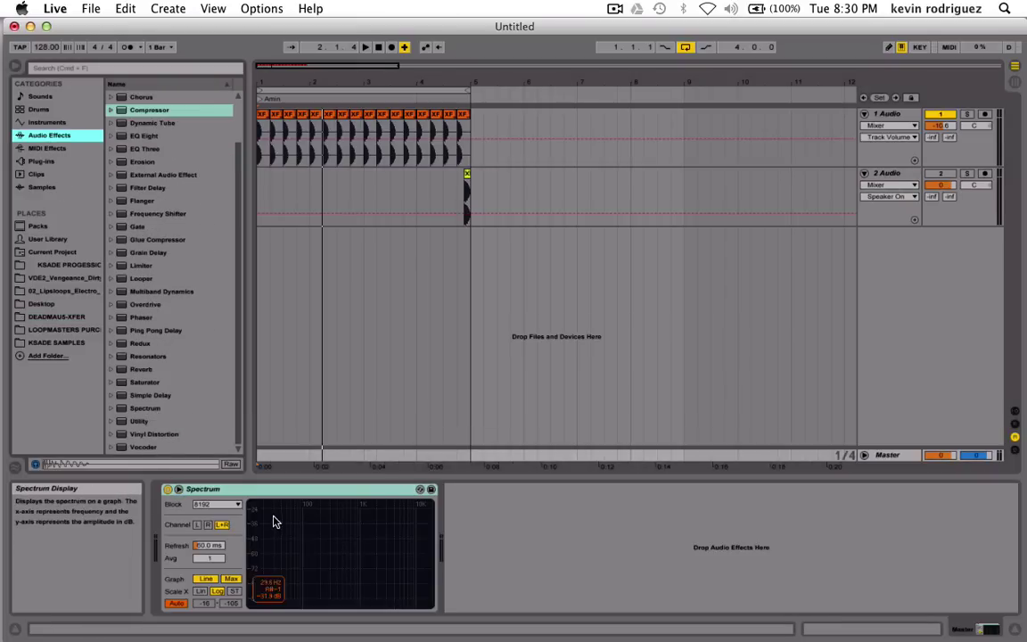
{"action": "left_click", "coordinate": [895, 458]}
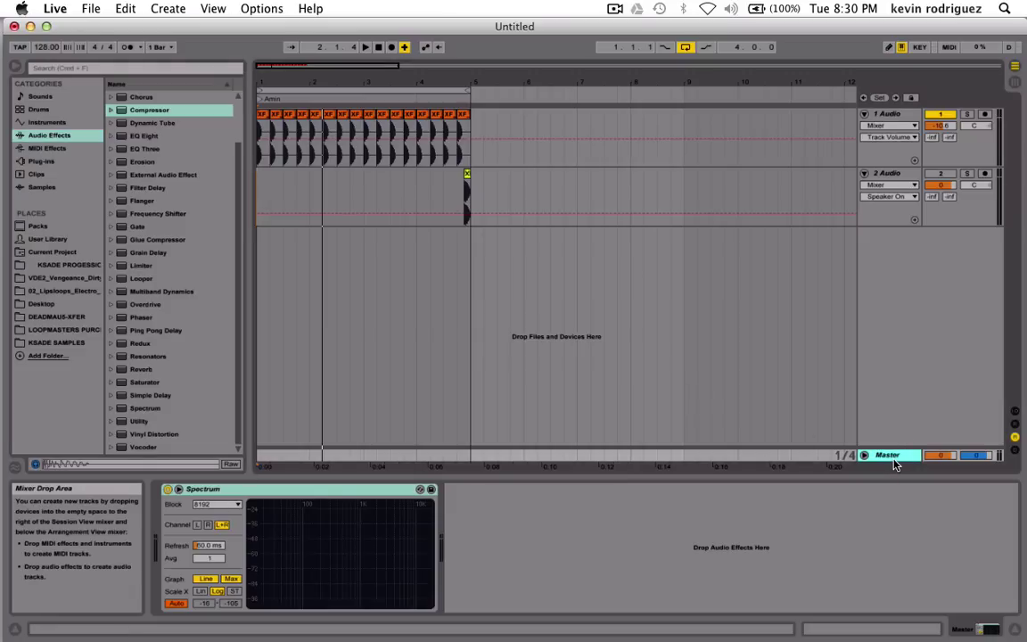
{"action": "left_click", "coordinate": [420, 488]}
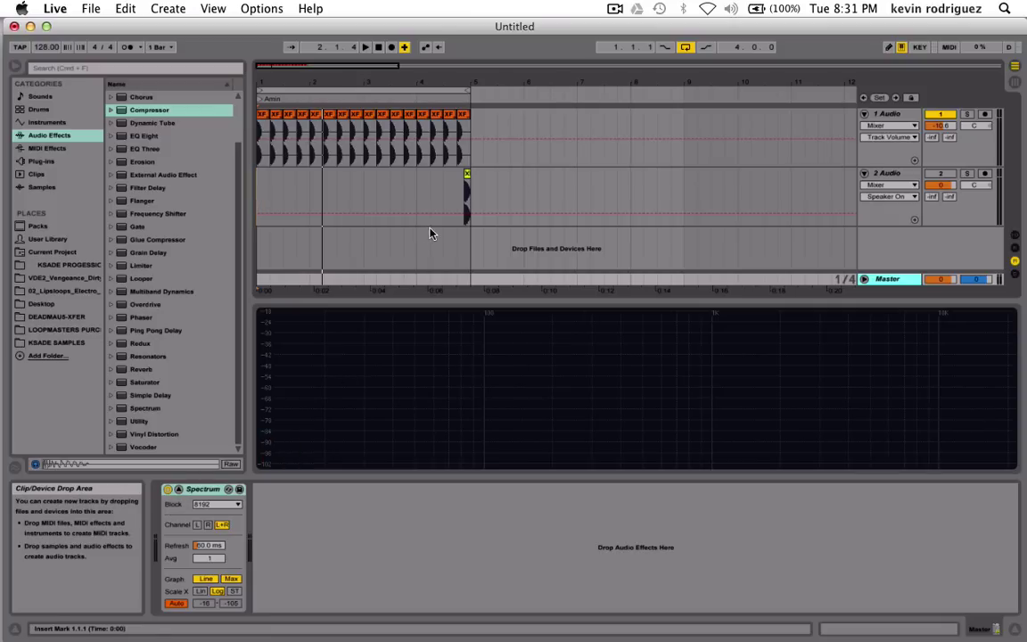
Solo the 1 Audio track and play the loop to examine the kick's fundamental frequency in Spectrum.
{"action": "left_click", "coordinate": [967, 115]}
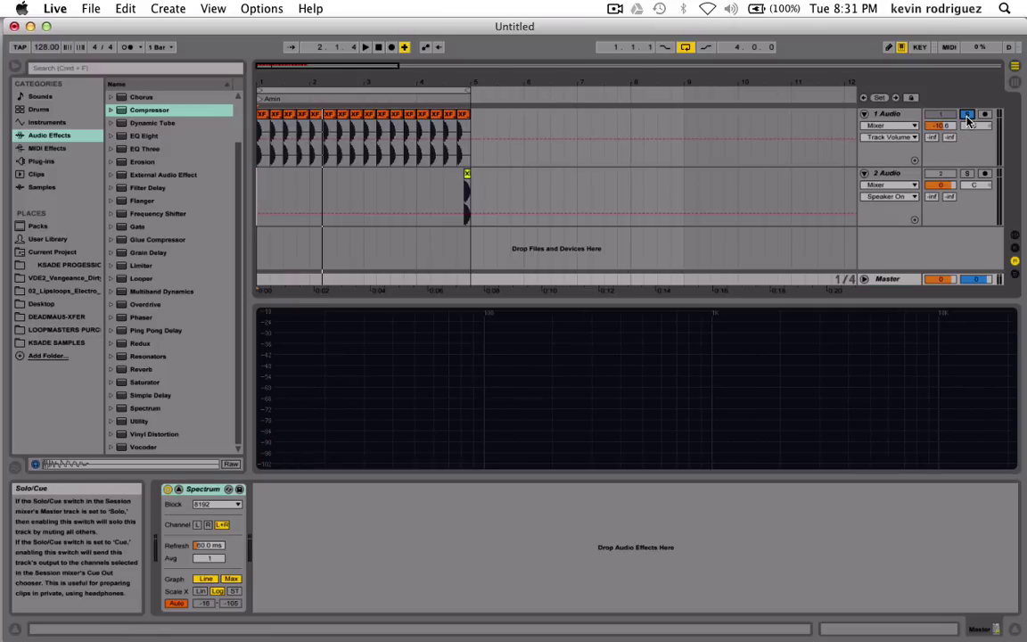
{"action": "key", "text": "space"}
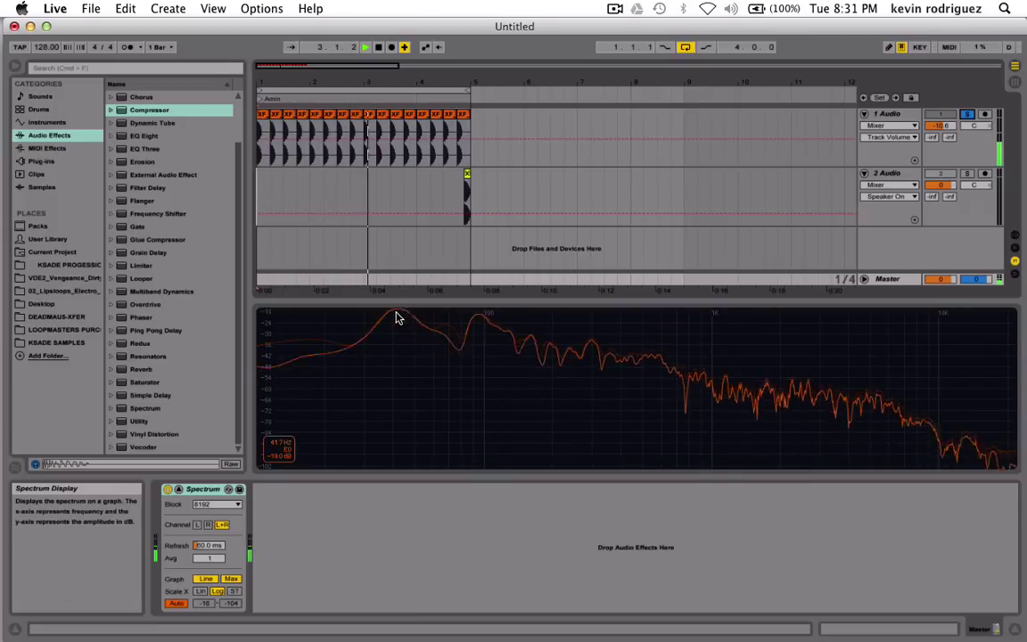
{"action": "key", "text": "space"}
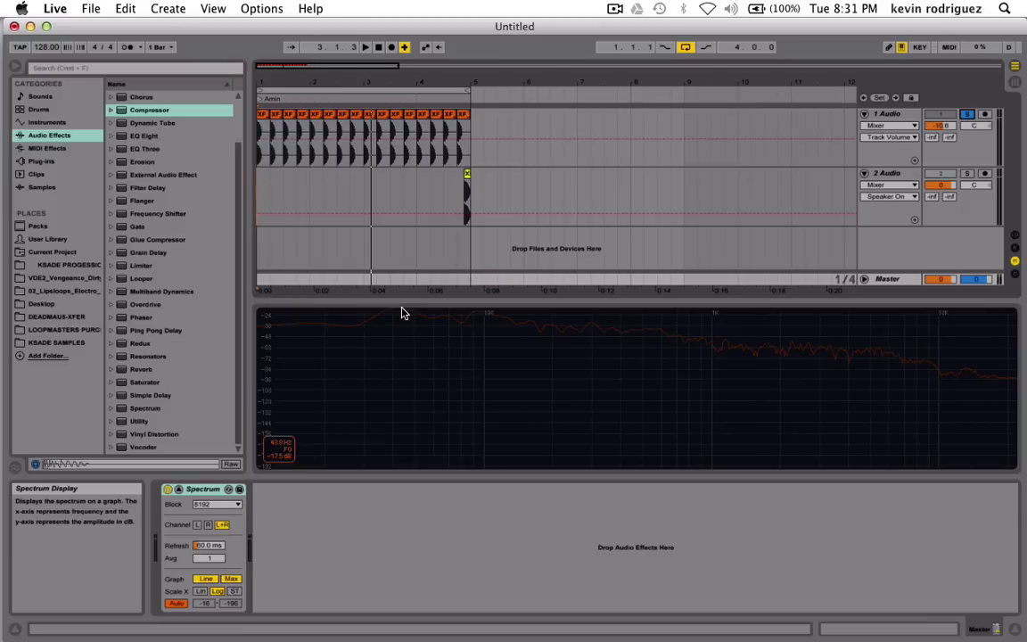
Consolidate the four bars of kicks on the 1 Audio track into a single clip.
{"action": "left_click", "coordinate": [264, 133]}
{"action": "left_click", "coordinate": [472, 130], "text": "shift"}
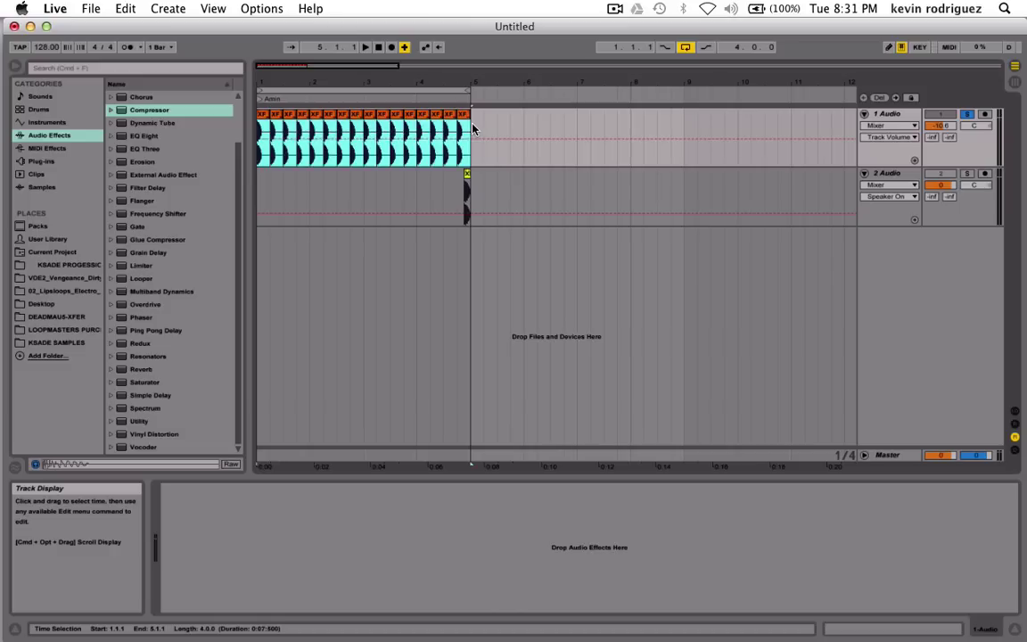
{"action": "key", "text": "super+j"}
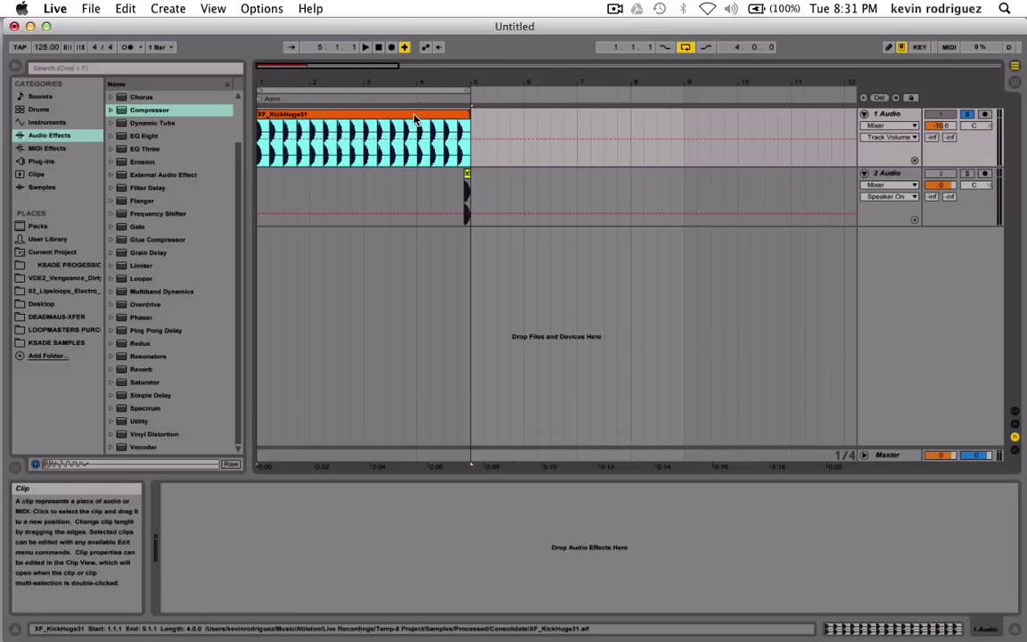
Open the consolidated XF_KickHuge31 clip and transpose it up to 4 semitones while playing the loop.
{"action": "double_click", "coordinate": [417, 118]}
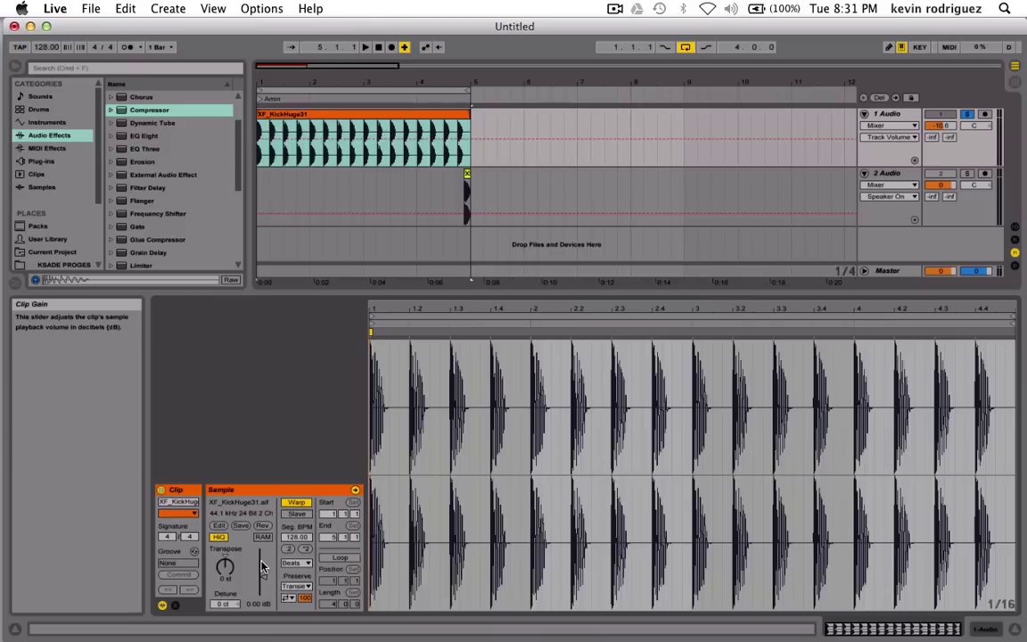
{"action": "left_click_drag", "start_coordinate": [224, 567], "coordinate": [225, 558]}
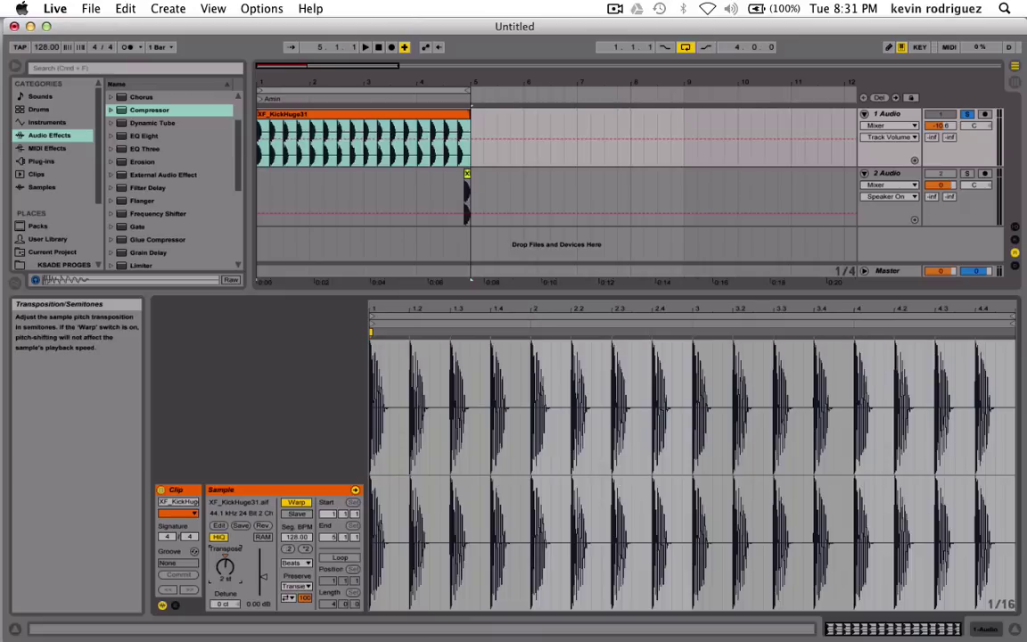
{"action": "key", "text": "space"}
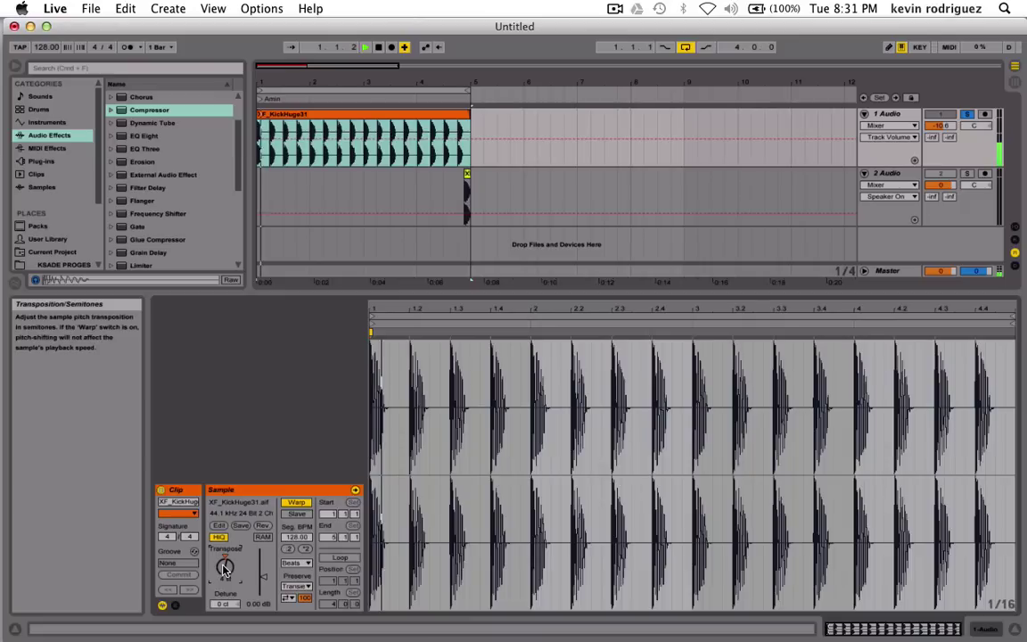
Examine the transposed kick's fundamental peak in the Master track's Spectrum, and stop playback.
{"action": "key", "text": "shift+Tab"}
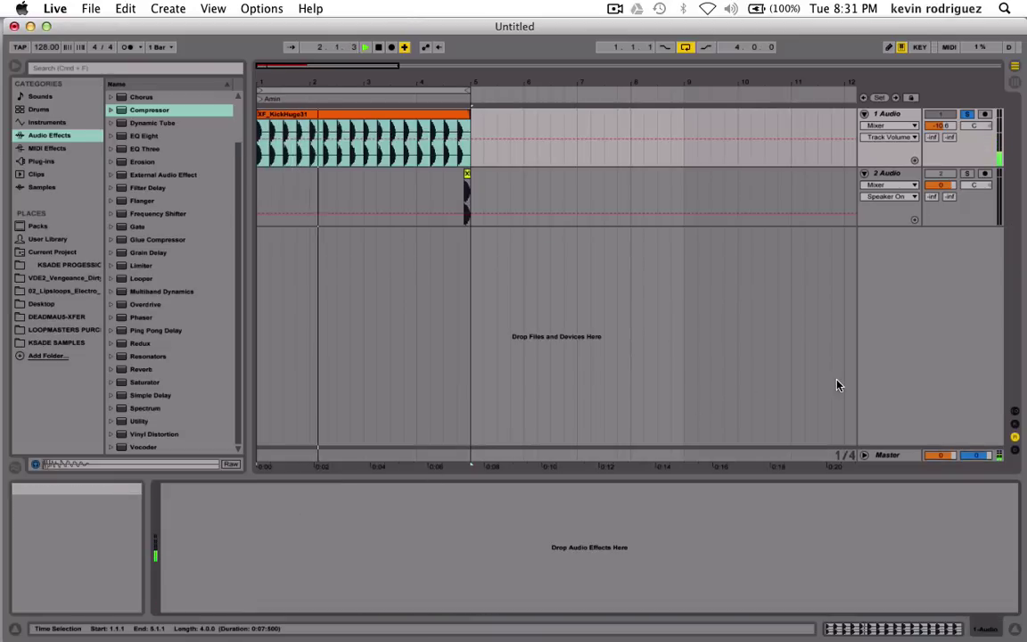
{"action": "left_click", "coordinate": [891, 454]}
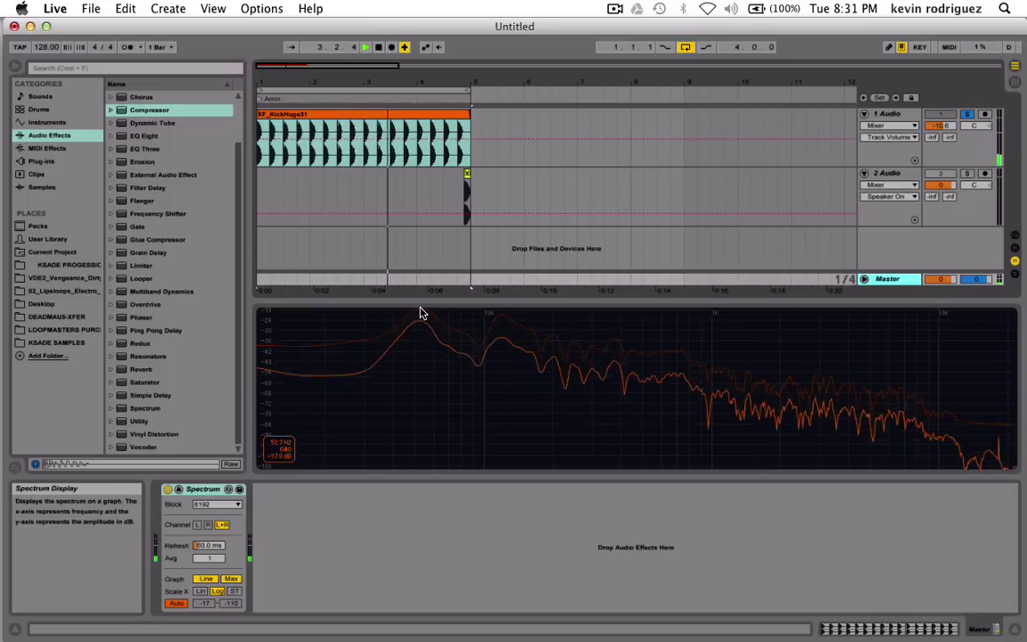
{"action": "key", "text": "space"}
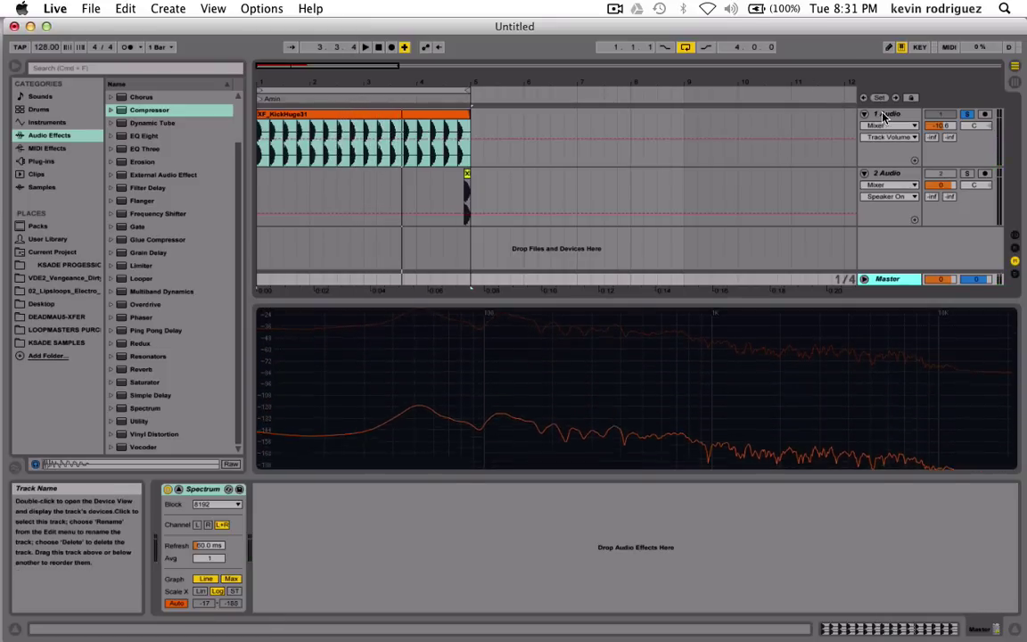
Reopen the XF_KickHuge31 clip on the 1 Audio track and set its transposition to 5 semitones.
{"action": "left_click", "coordinate": [883, 112]}
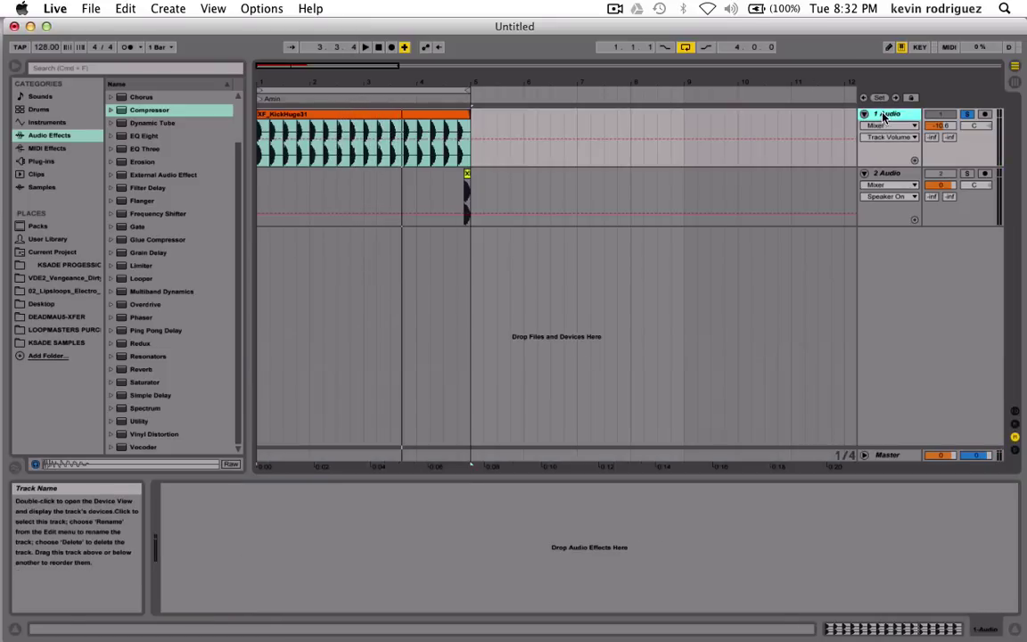
{"action": "double_click", "coordinate": [392, 134]}
{"action": "left_click", "coordinate": [226, 564]}
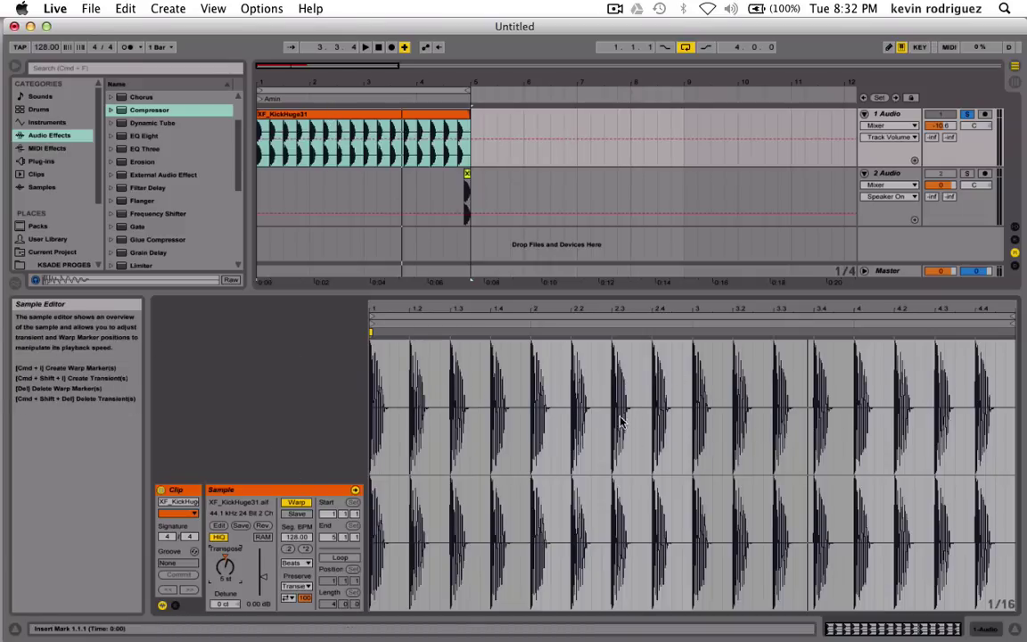
{"action": "left_click", "coordinate": [179, 512]}
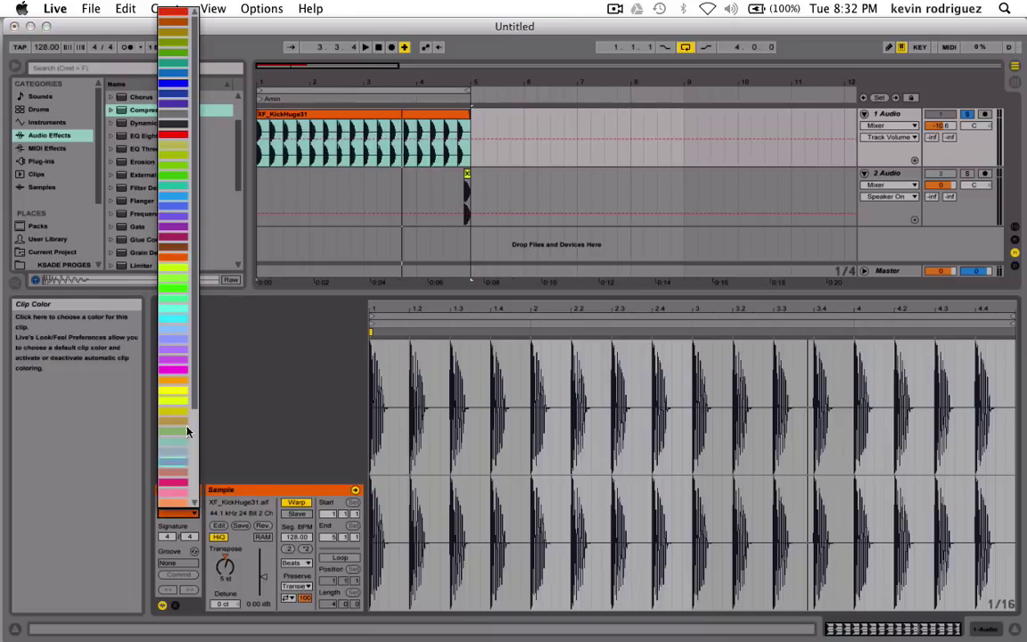
{"action": "left_click", "coordinate": [230, 433]}
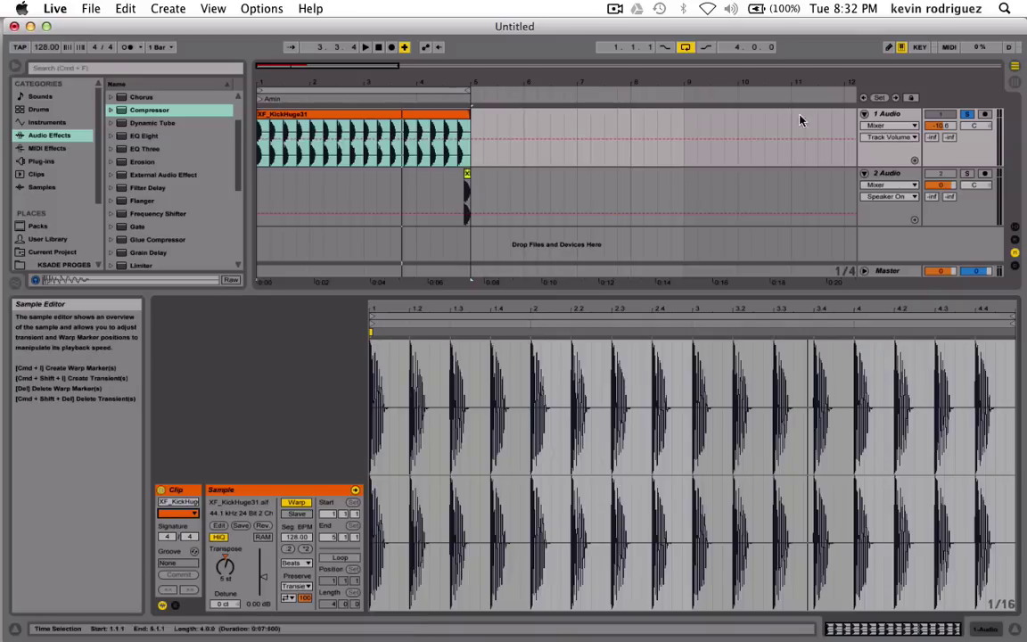
Play the transposed kick loop and select the Master track to check the kick's pitch in Spectrum.
{"action": "left_click", "coordinate": [936, 136]}
{"action": "key", "text": "space"}
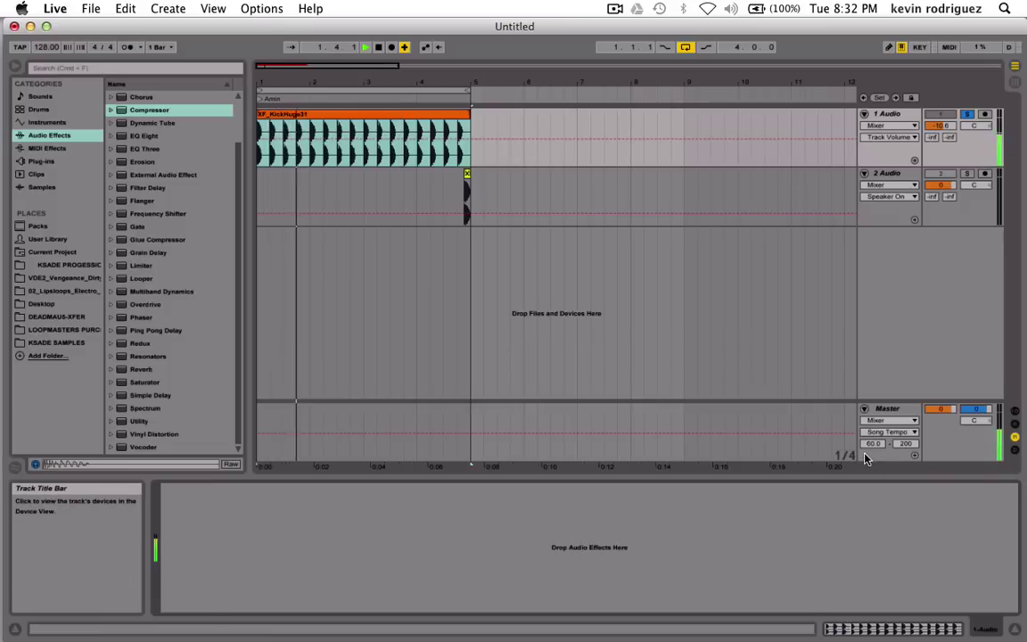
{"action": "left_click", "coordinate": [887, 410]}
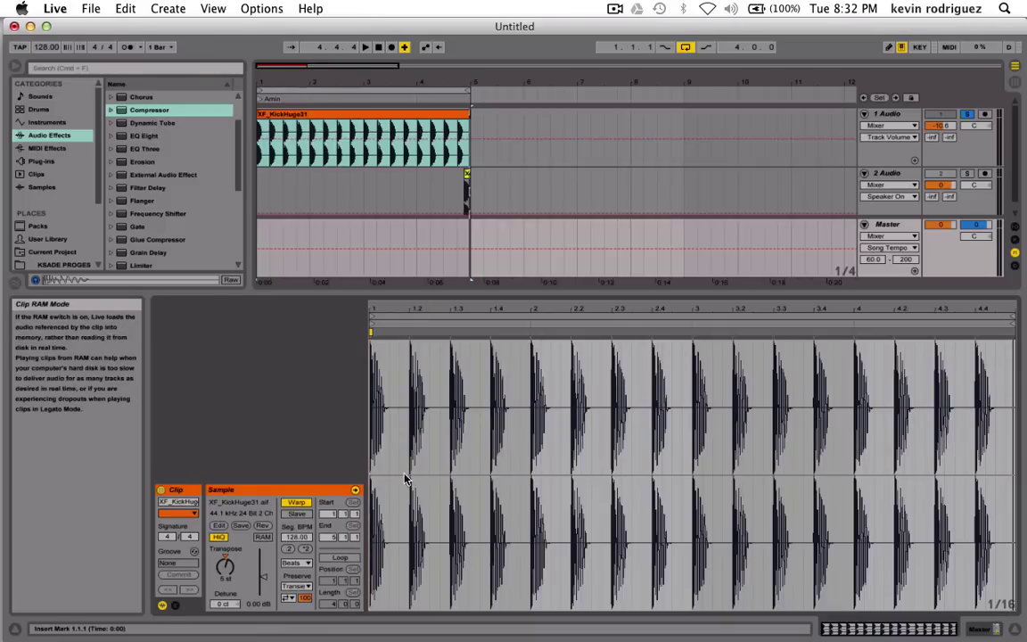
Try the kick clip at 3 semitones of transposition during playback, and restore it to 5 semitones.
{"action": "key", "text": "space"}
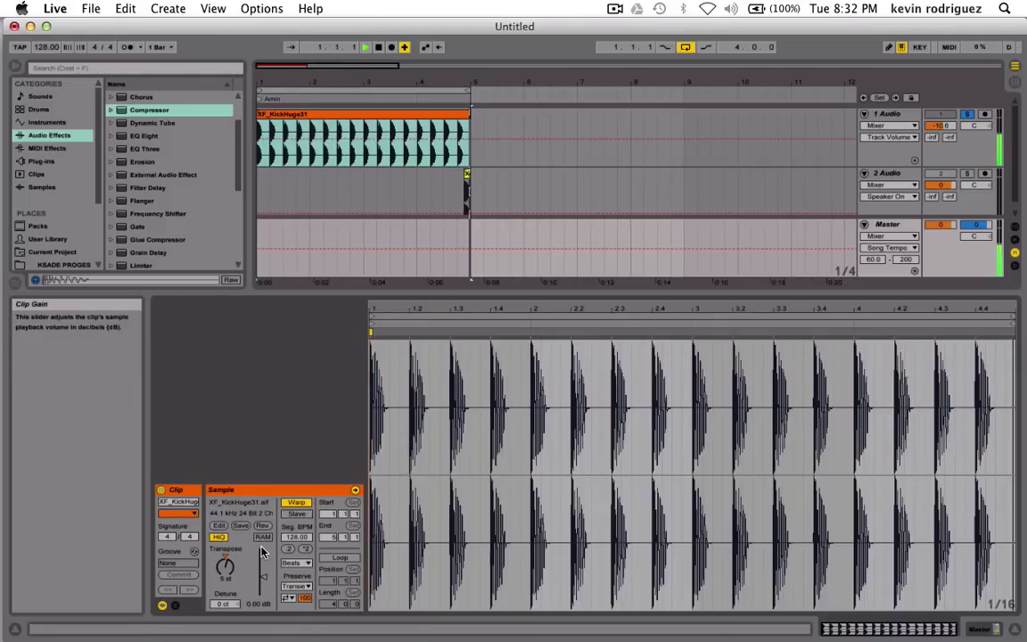
{"action": "mouse_move", "coordinate": [225, 563]}
{"action": "left_mouse_down"}
{"action": "mouse_move", "coordinate": [225, 579]}
{"action": "mouse_move", "coordinate": [227, 567]}
{"action": "left_mouse_up"}
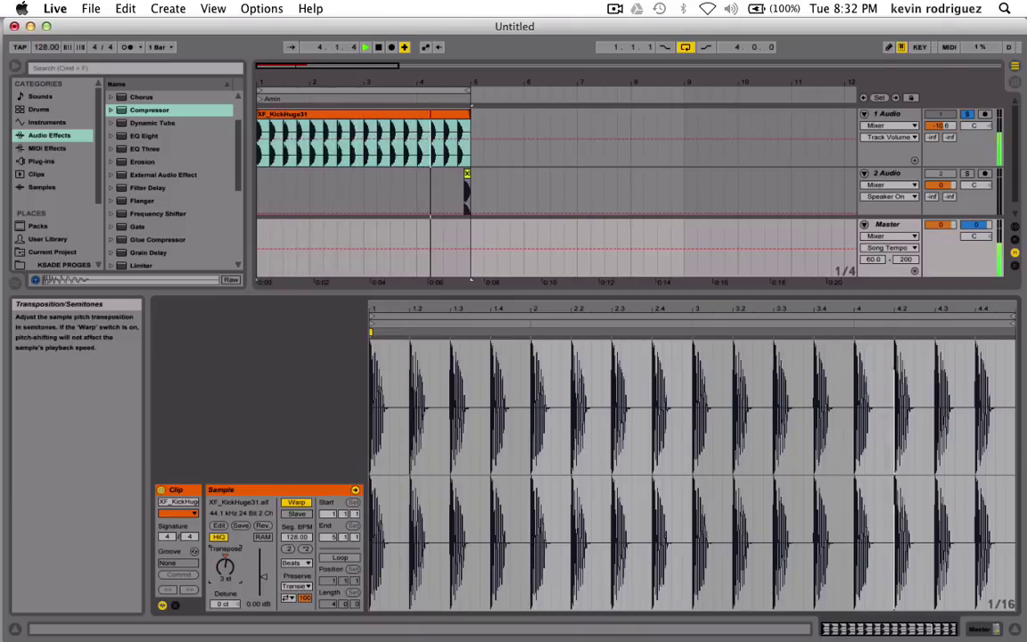
{"action": "key", "text": "space"}
{"action": "key", "text": "space"}
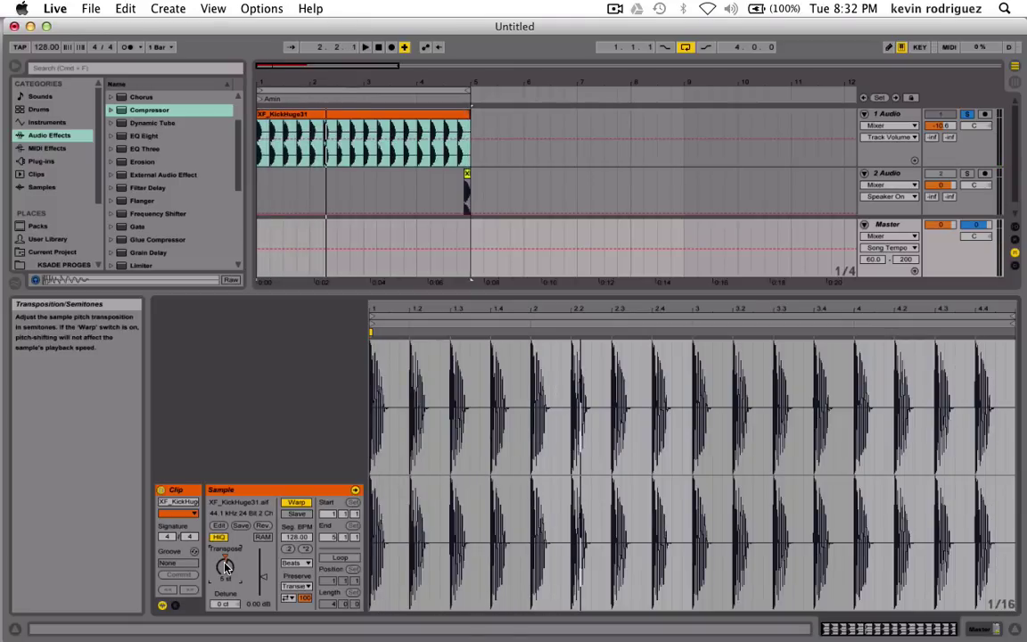
Return to the Master track's devices and collapse the enlarged Spectrum display back into the device.
{"action": "key", "text": "shift+Tab"}
{"action": "left_click_drag", "start_coordinate": [777, 226], "coordinate": [771, 278]}
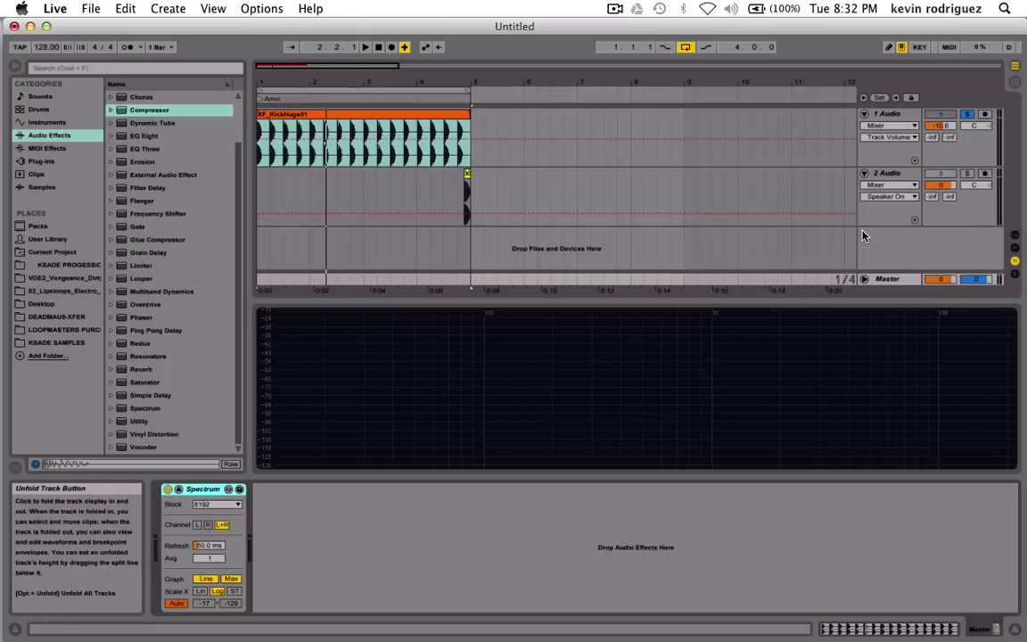
{"action": "left_click", "coordinate": [228, 489]}
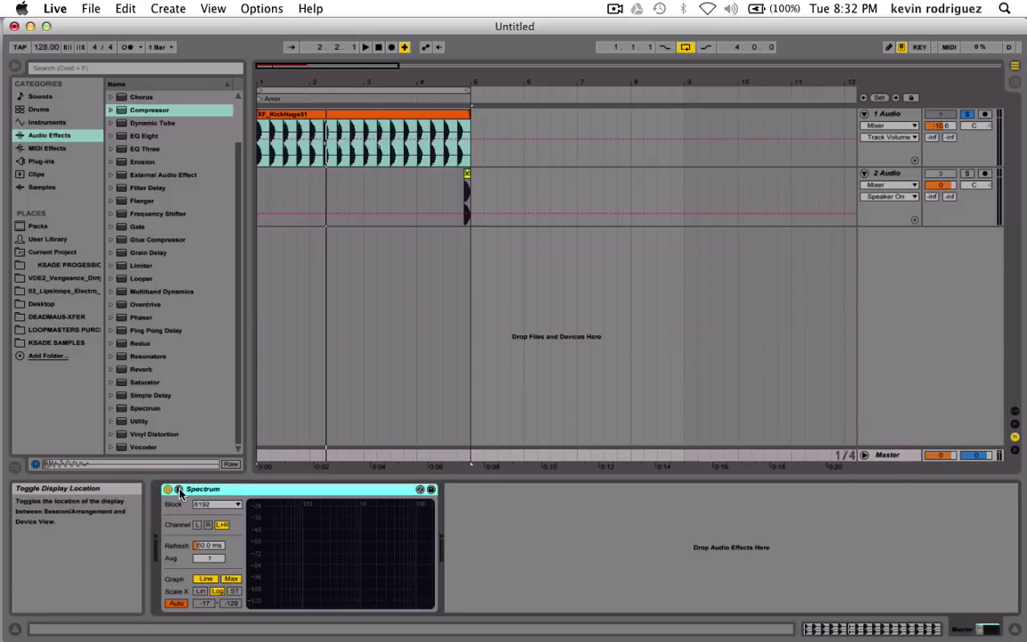
Browse the LOOPMASTERS purchases folder to the DDC_REAL CRASHES samples inside the RV_DESIGNER_DANCE_CYMBALS pack.
{"action": "key", "text": "space"}
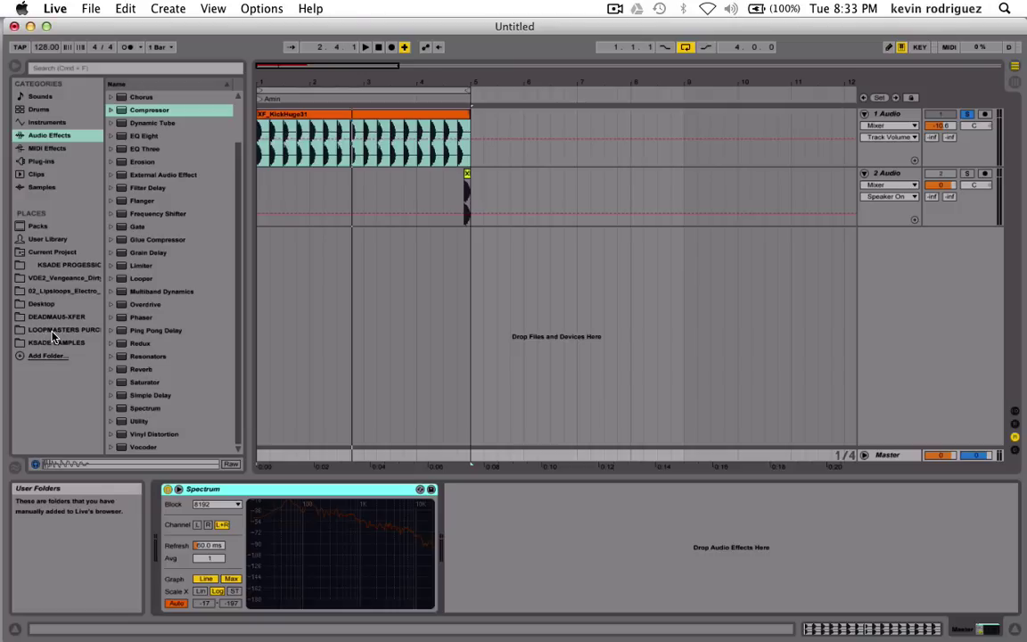
{"action": "left_click", "coordinate": [31, 333]}
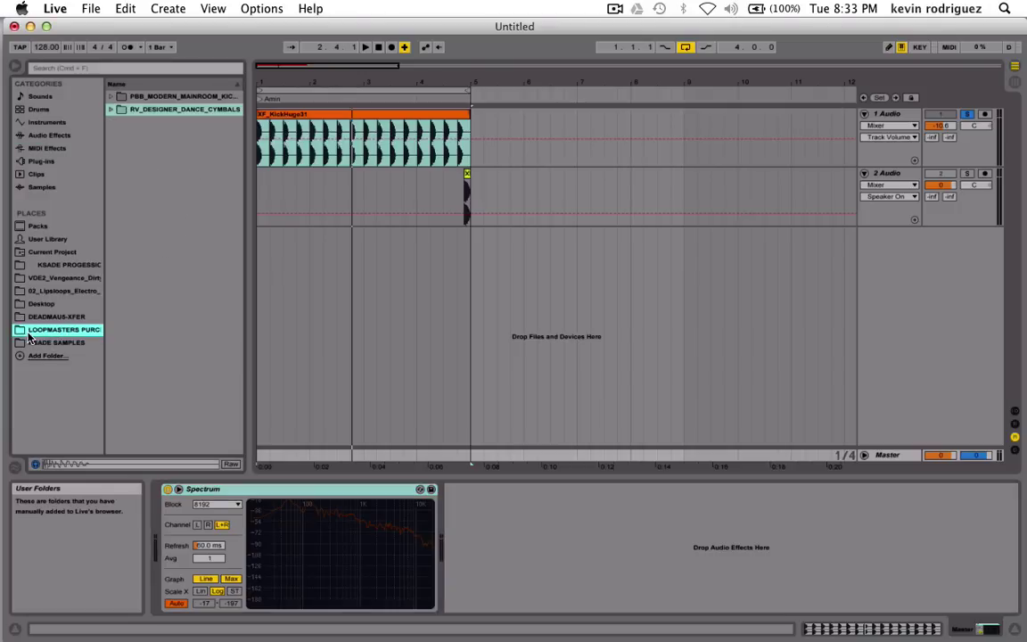
{"action": "left_click", "coordinate": [112, 110]}
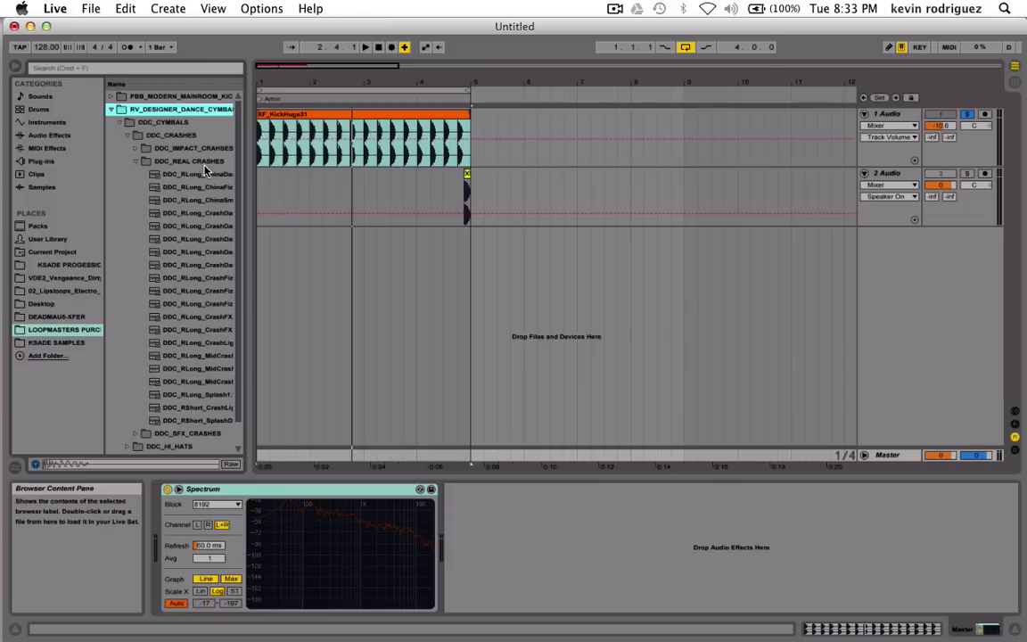
{"action": "scroll", "coordinate": [205, 171], "scroll_direction": "down", "scroll_amount": 1}
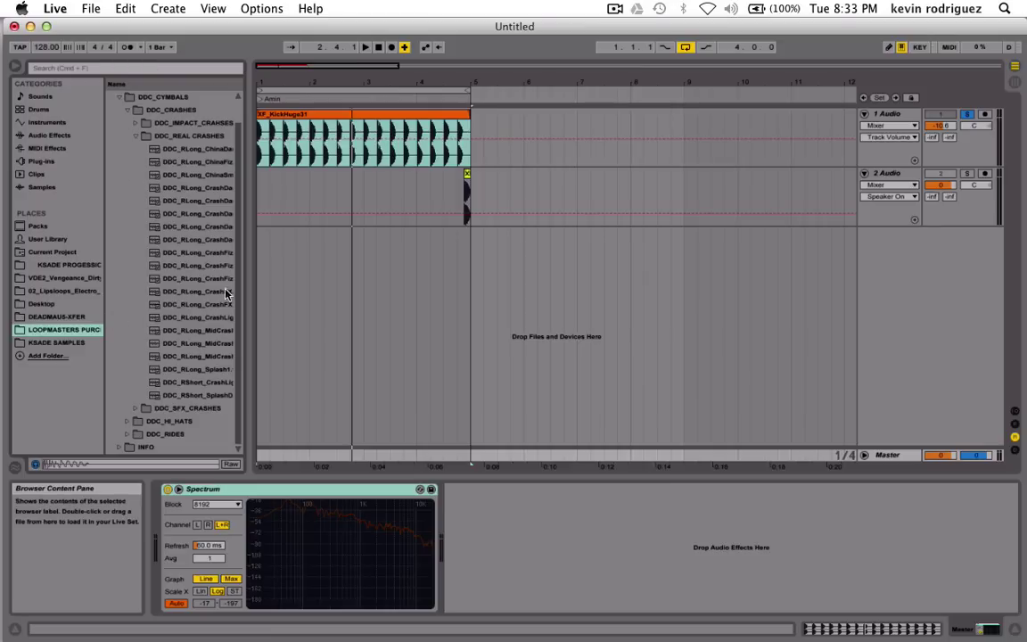
{"action": "scroll", "coordinate": [149, 266], "scroll_direction": "up", "scroll_amount": 2}
{"action": "scroll", "coordinate": [149, 265], "scroll_direction": "down", "scroll_amount": 2}
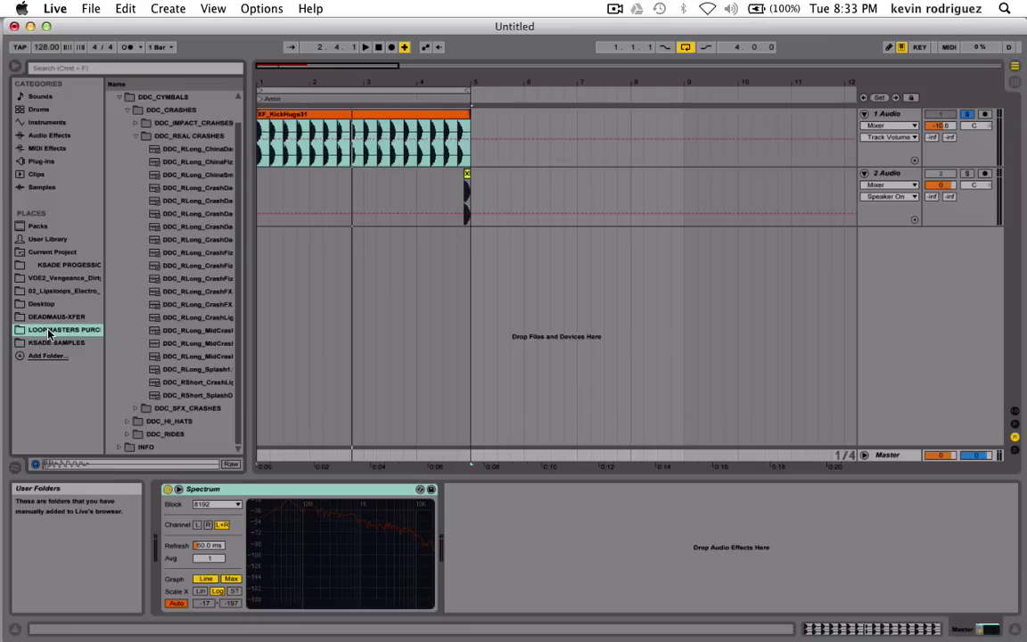
Audition several crash samples and place DDC_RLong_Splash1 at bar 1 on a new audio track below 2 Audio.
{"action": "left_click", "coordinate": [178, 152]}
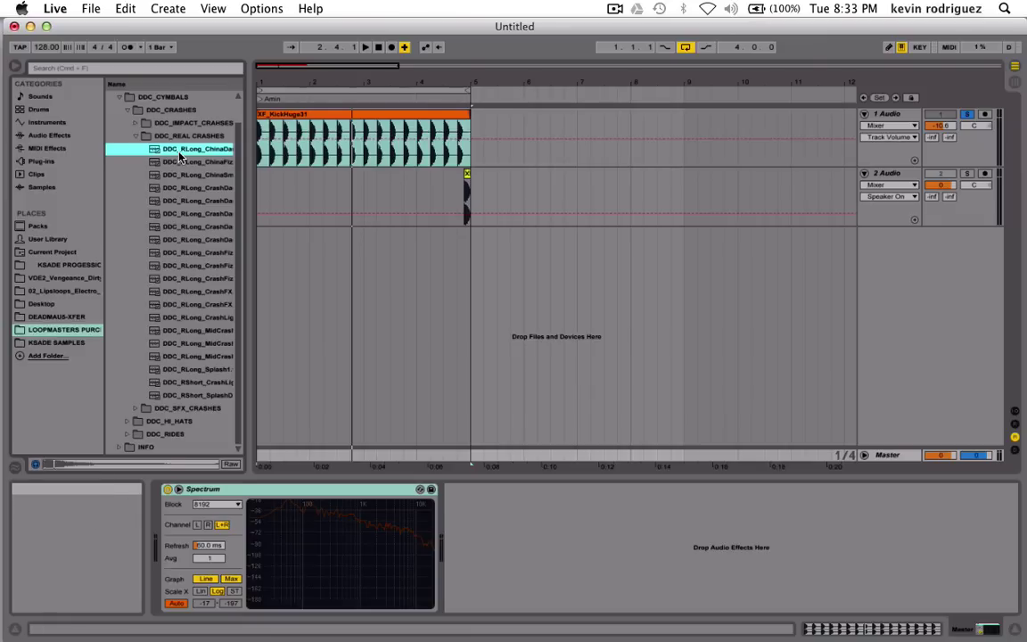
{"action": "left_click", "coordinate": [190, 395]}
{"action": "key", "text": "Up"}
{"action": "key", "text": "Up"}
{"action": "key", "text": "Up"}
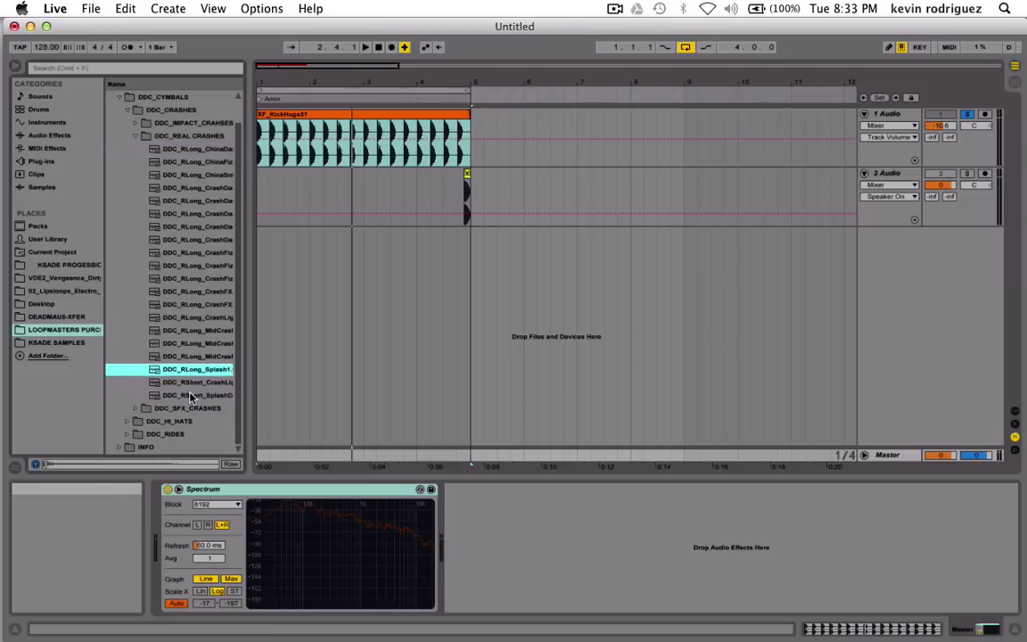
{"action": "key", "text": "Down"}
{"action": "left_click_drag", "start_coordinate": [189, 369], "coordinate": [258, 252]}
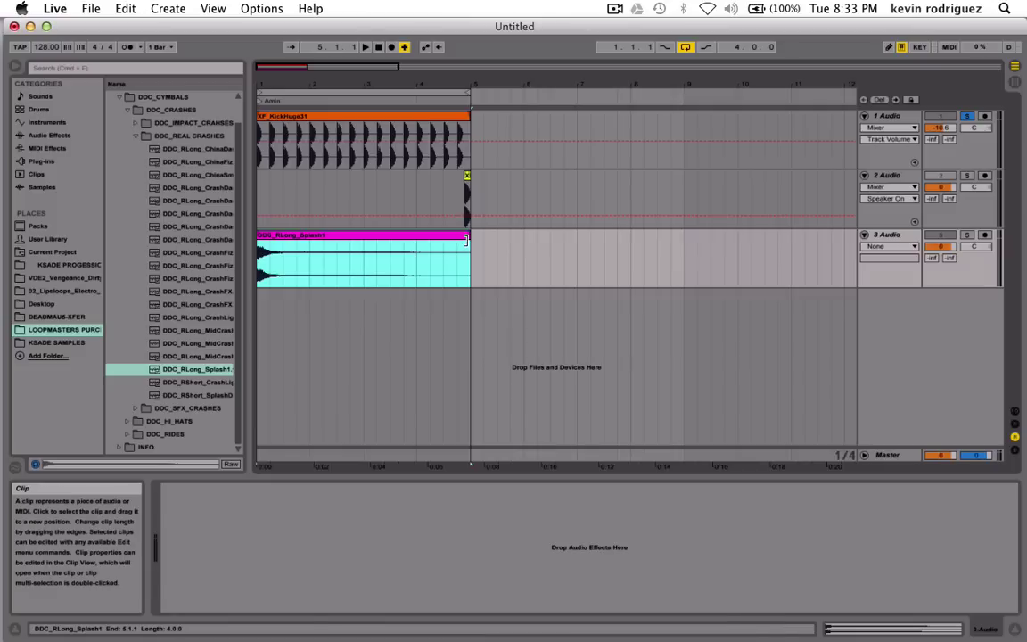
Shorten the splash clip to one beat and duplicate it on every beat through the end of bar 4.
{"action": "left_click_drag", "start_coordinate": [469, 254], "coordinate": [263, 239]}
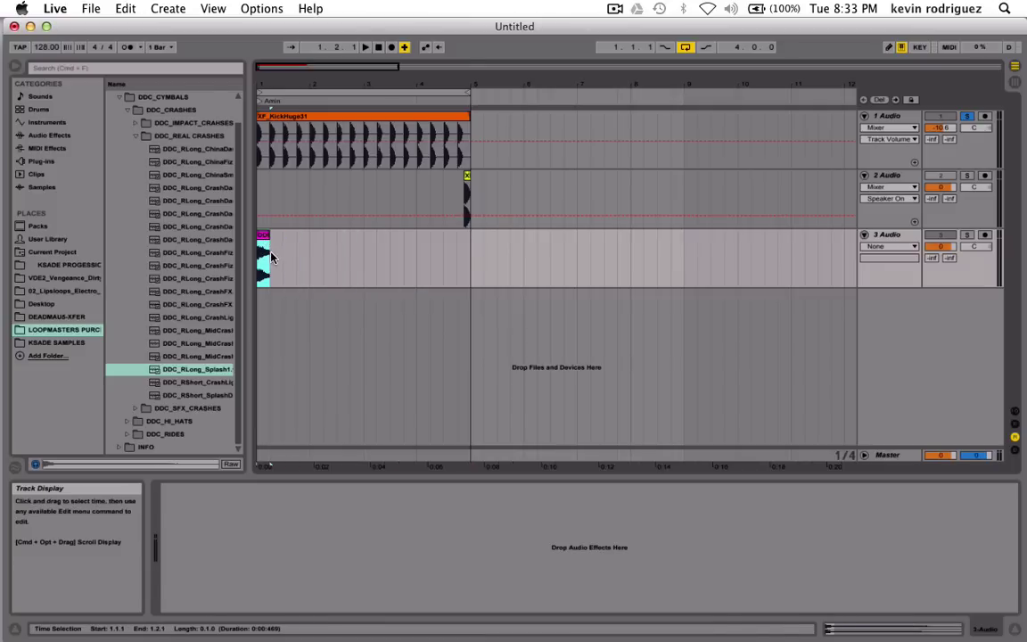
{"action": "key", "text": "super+d"}
{"action": "key", "text": "super+d"}
{"action": "key", "text": "super+d"}
{"action": "key", "text": "super+d"}
{"action": "key", "text": "super+d"}
{"action": "key", "text": "super+d"}
{"action": "key", "text": "super+d"}
{"action": "key", "text": "super+d"}
{"action": "key", "text": "super+d"}
{"action": "key", "text": "super+d"}
{"action": "key", "text": "super+d"}
{"action": "key", "text": "super+d"}
{"action": "key", "text": "super+d"}
{"action": "key", "text": "super+d"}
{"action": "key", "text": "super+d"}
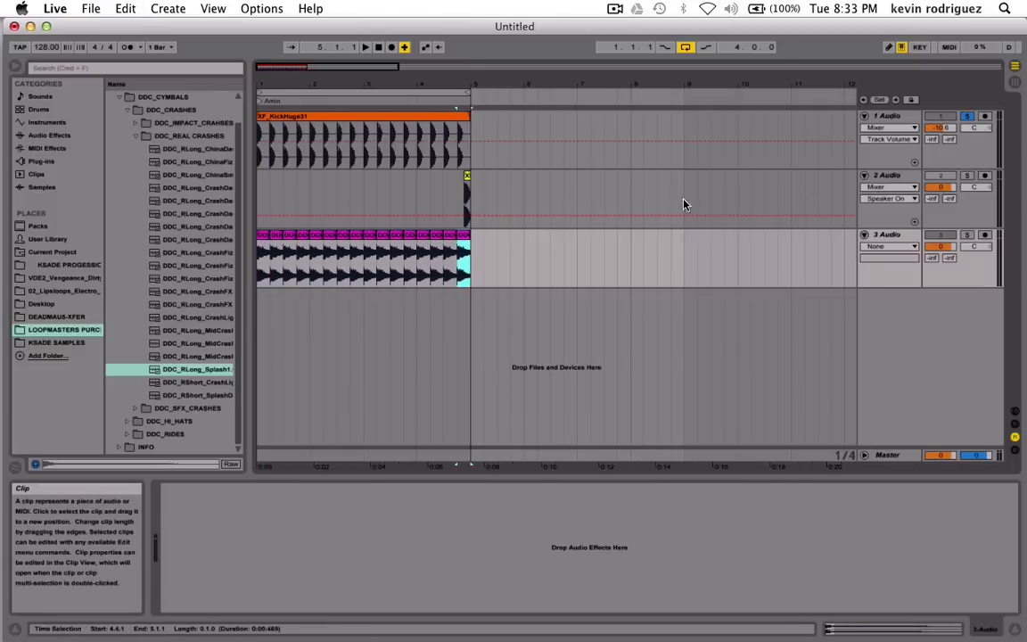
Set the 3 Audio track's volume to -14.1 dB and unsolo 1 Audio to hear the kick and splash together.
{"action": "left_click_drag", "start_coordinate": [941, 246], "coordinate": [940, 259]}
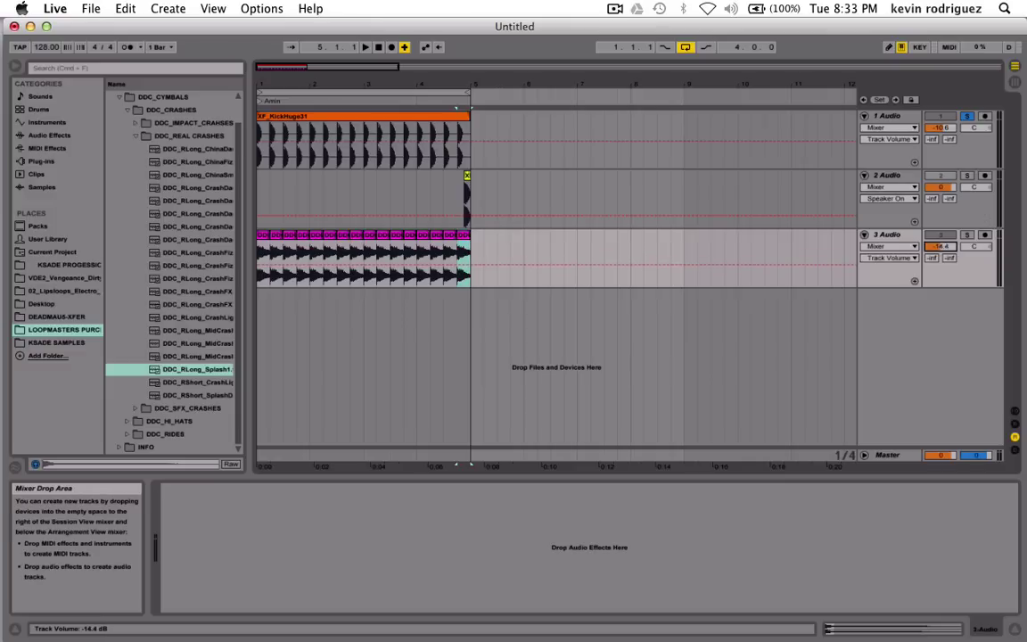
{"action": "key", "text": "space"}
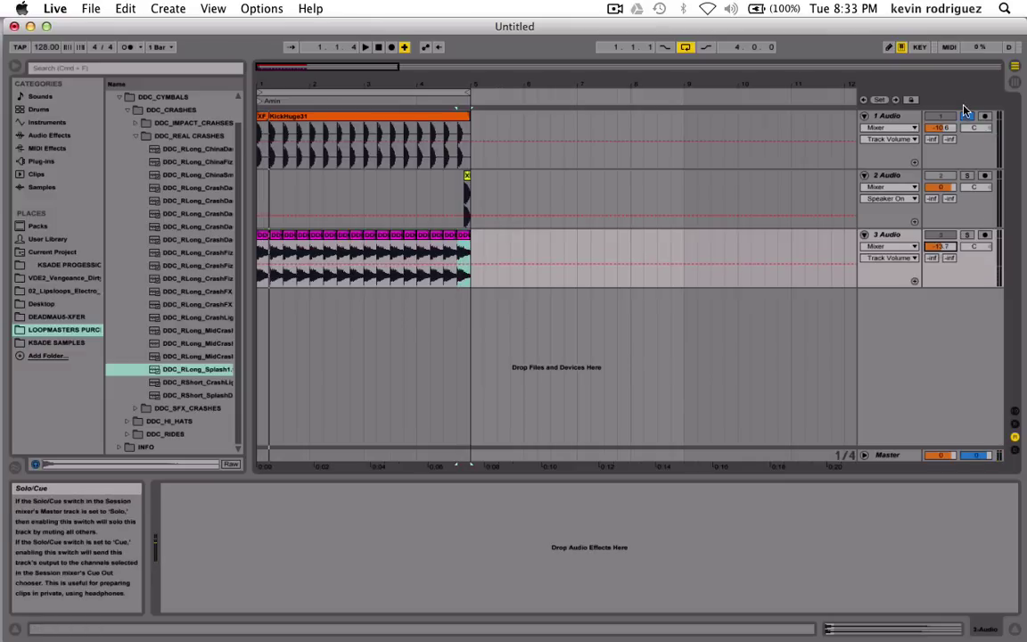
{"action": "left_click", "coordinate": [968, 117]}
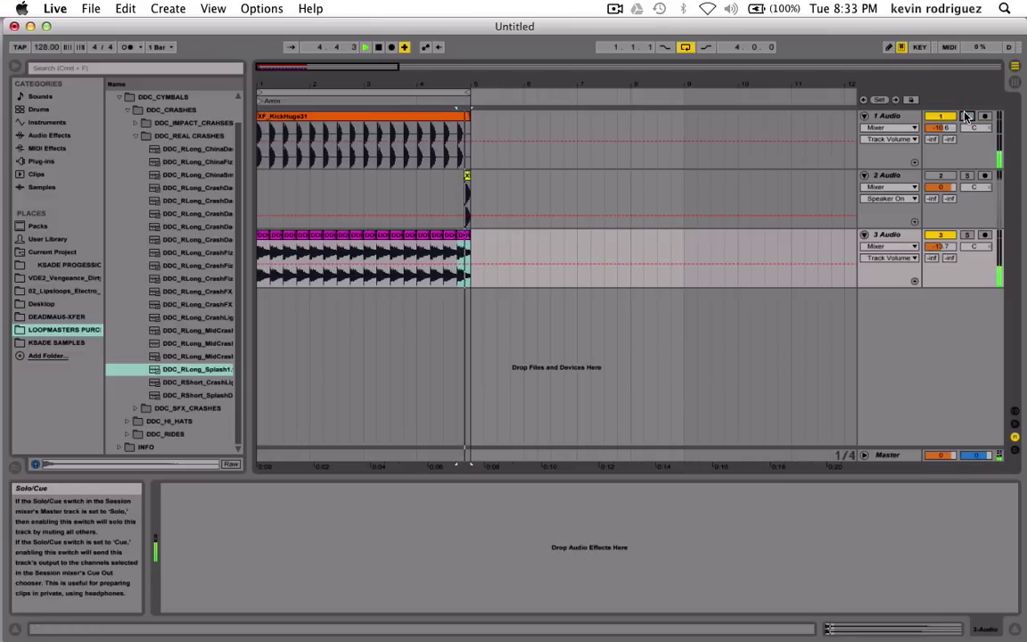
{"action": "key", "text": "space"}
{"action": "left_click_drag", "start_coordinate": [949, 246], "coordinate": [947, 250]}
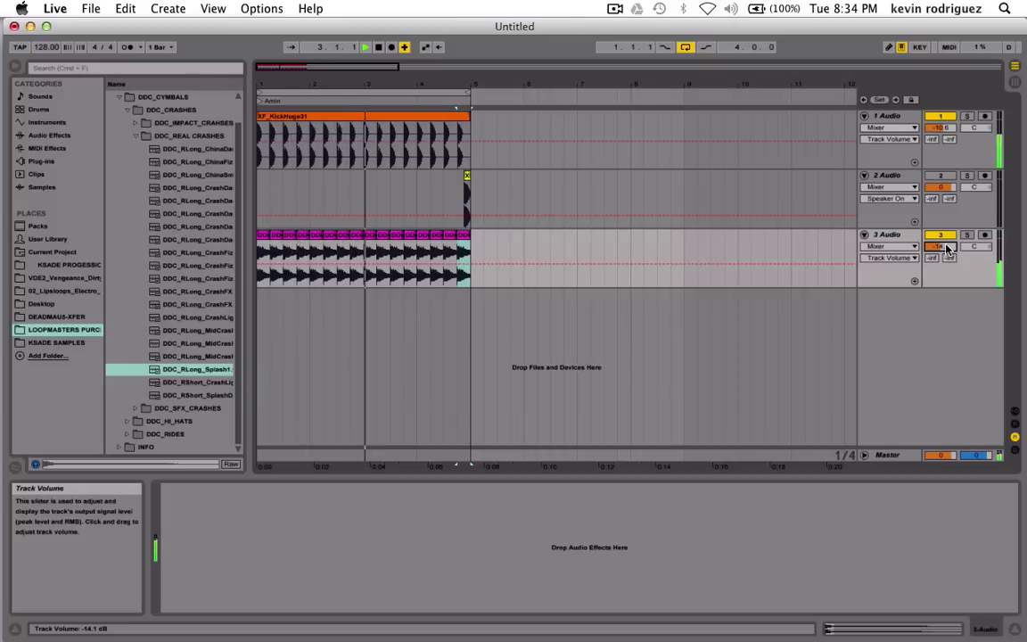
{"action": "key", "text": "space"}
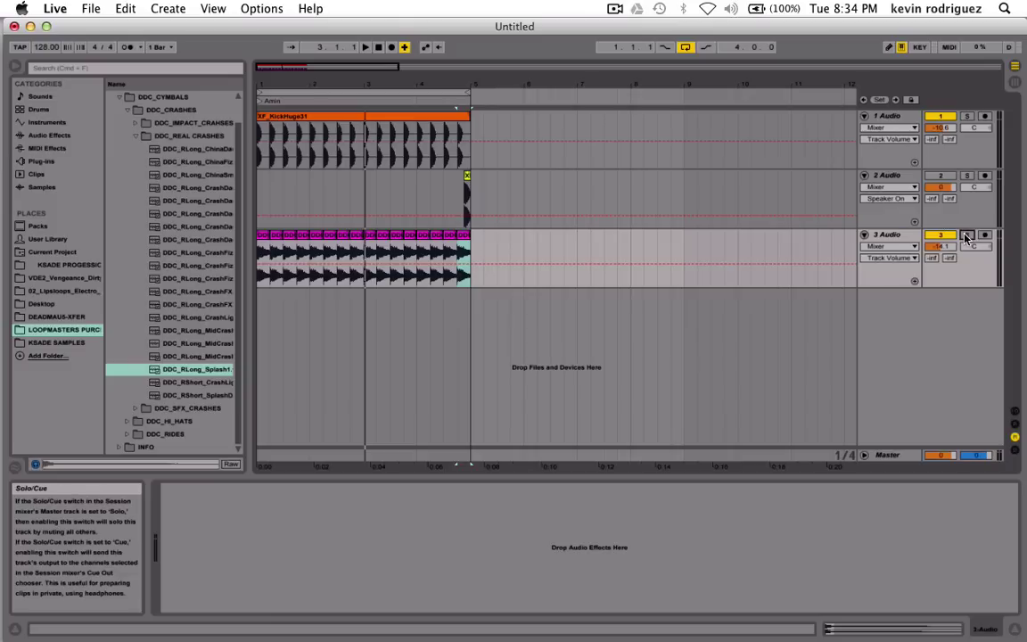
Solo 3 Audio, add a Utility with a Reverb in front of it, and deactivate the Reverb.
{"action": "left_click", "coordinate": [40, 135]}
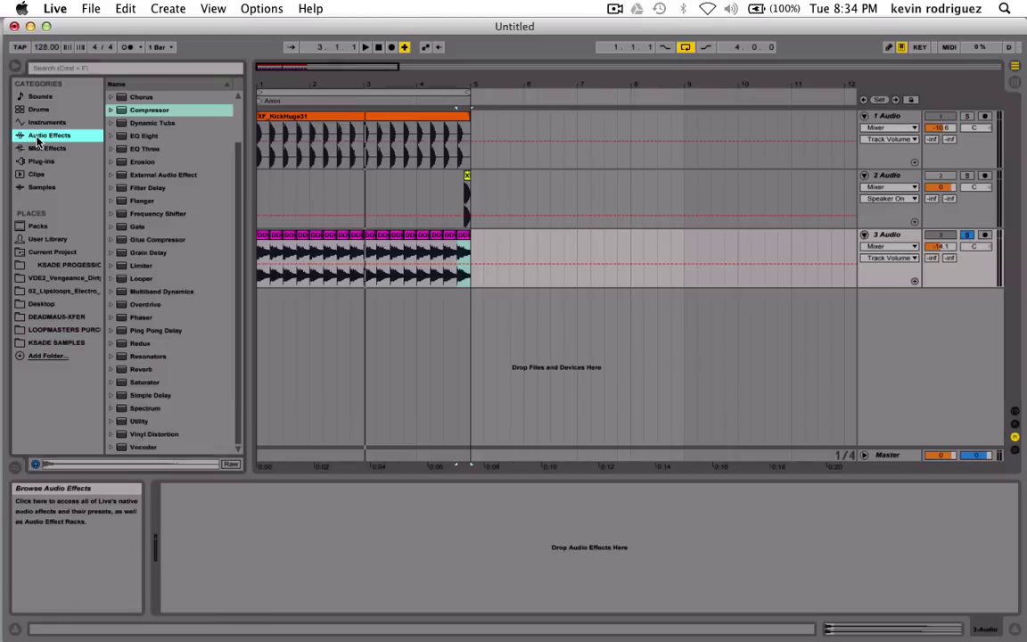
{"action": "left_click_drag", "start_coordinate": [138, 420], "coordinate": [344, 532]}
{"action": "left_click_drag", "start_coordinate": [138, 369], "coordinate": [156, 535]}
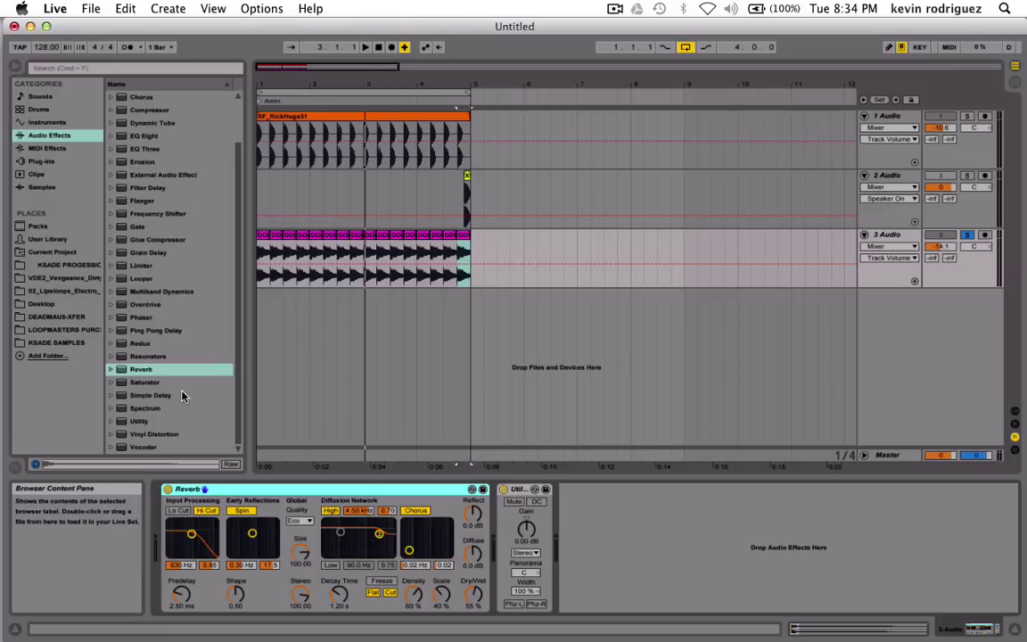
{"action": "scroll", "coordinate": [214, 241], "scroll_direction": "up", "scroll_amount": 3}
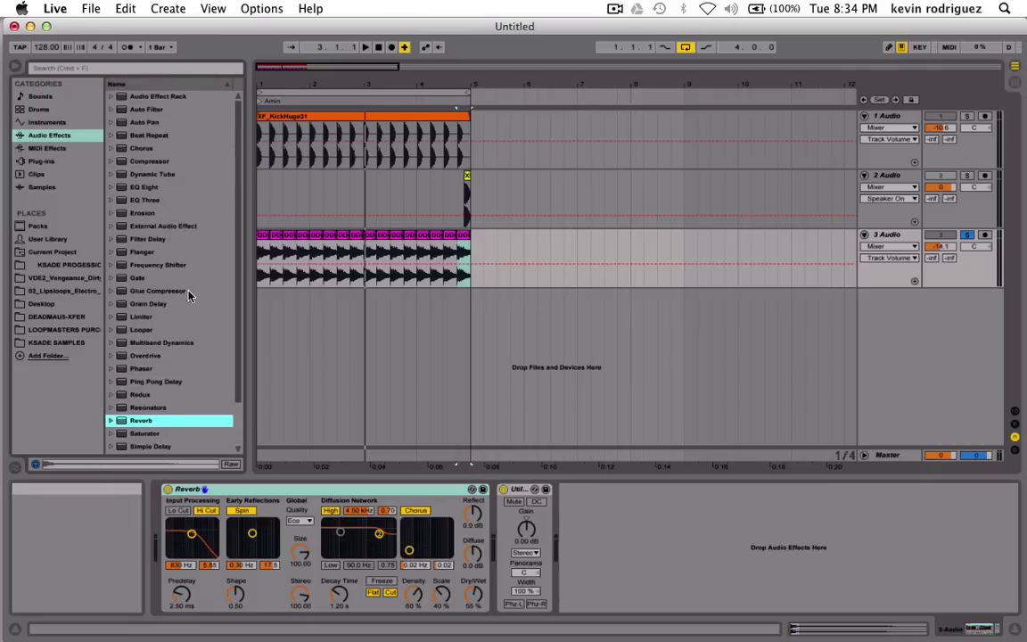
{"action": "left_click", "coordinate": [168, 490]}
{"action": "left_click", "coordinate": [168, 489]}
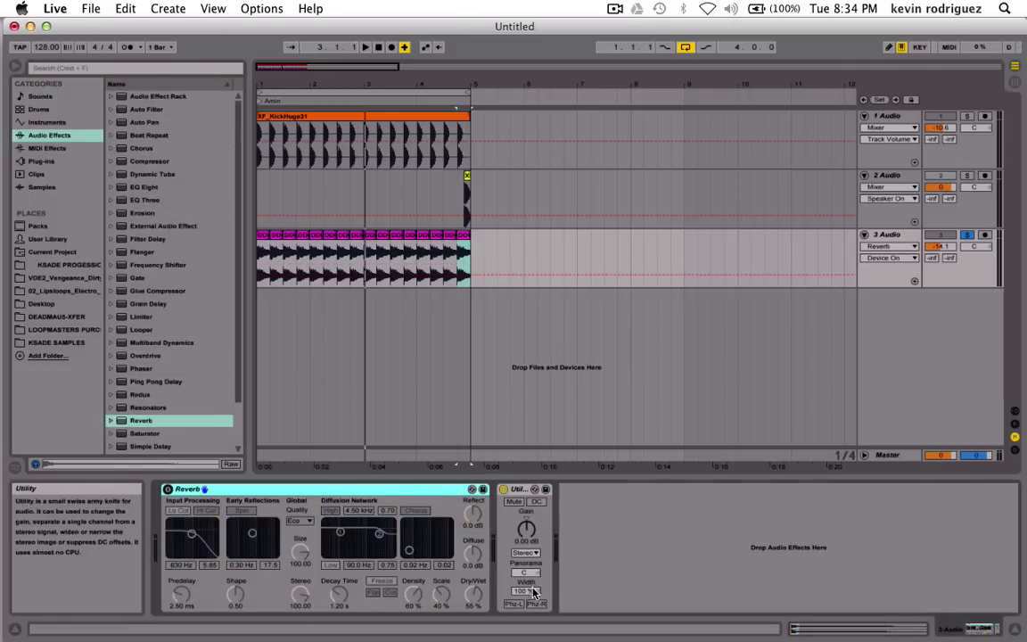
Set the Utility's width to 170 %, enable its DC filter and play the splash loop.
{"action": "left_click_drag", "start_coordinate": [533, 592], "coordinate": [533, 570]}
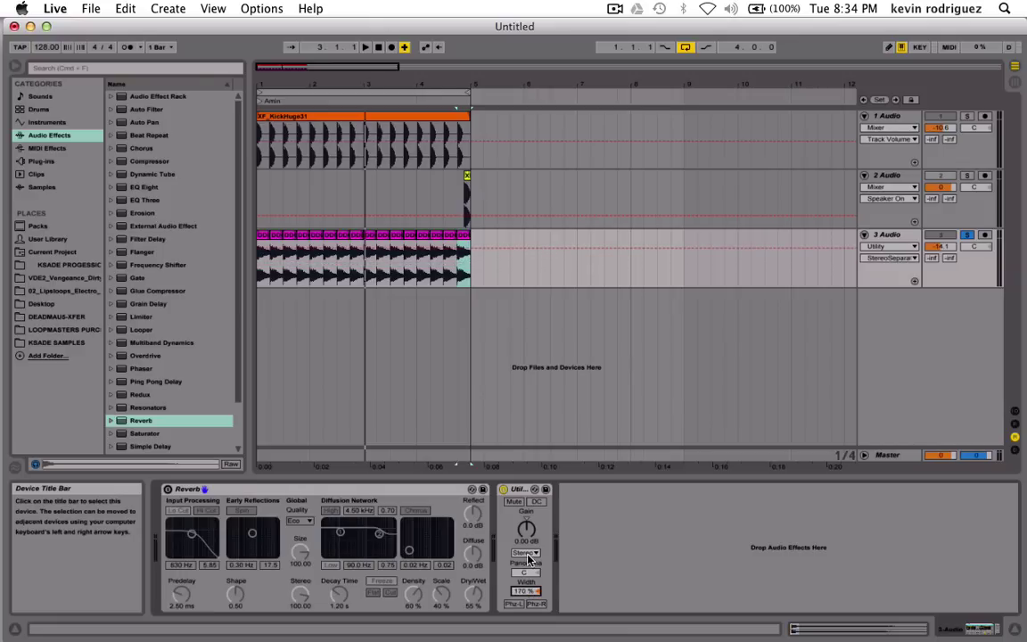
{"action": "left_click", "coordinate": [537, 502]}
{"action": "key", "text": "space"}
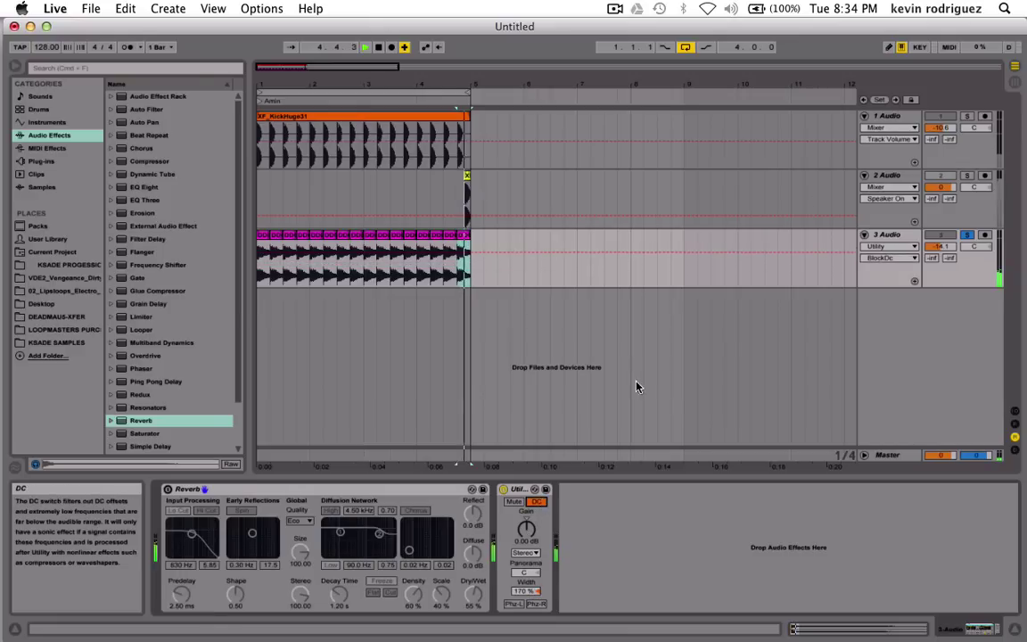
Raise the Utility's gain to 6.11 dB during playback, toggling the device off and on to compare.
{"action": "left_click", "coordinate": [503, 490]}
{"action": "left_click", "coordinate": [503, 490]}
{"action": "left_click_drag", "start_coordinate": [524, 528], "coordinate": [524, 501]}
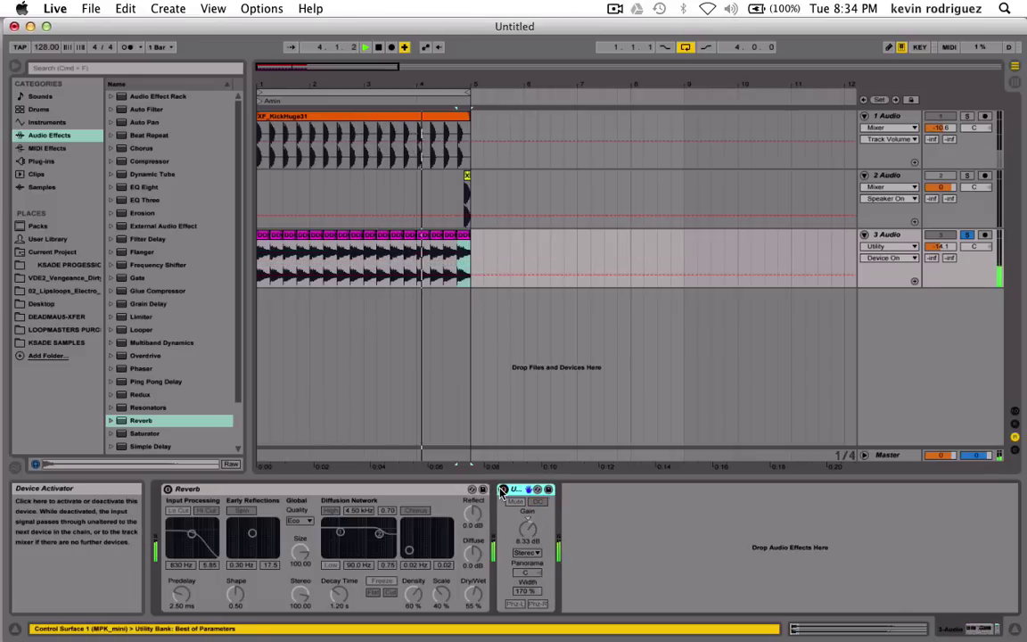
{"action": "left_click_drag", "start_coordinate": [527, 529], "coordinate": [527, 532]}
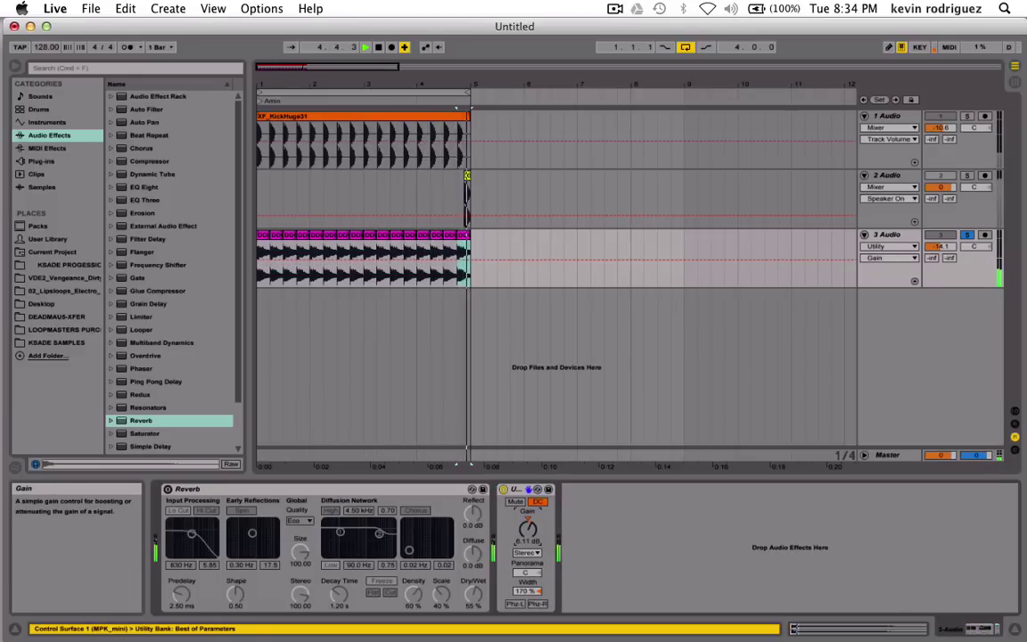
{"action": "left_click", "coordinate": [504, 489]}
{"action": "left_click", "coordinate": [503, 489]}
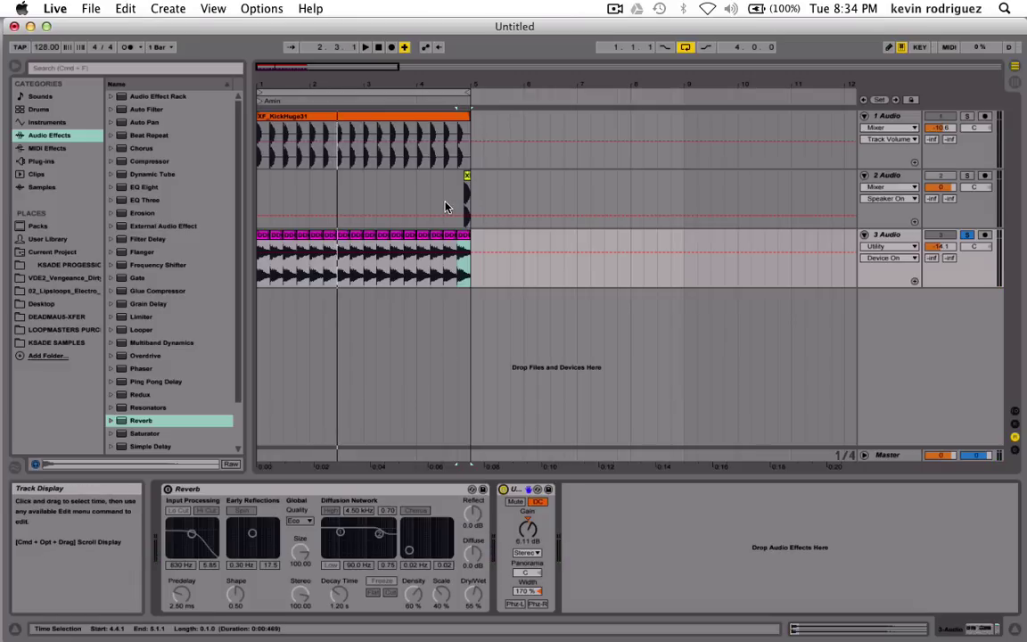
Play the splash loop with the Utility bypassed and reactivate it to compare the stereo width.
{"action": "left_click", "coordinate": [504, 489]}
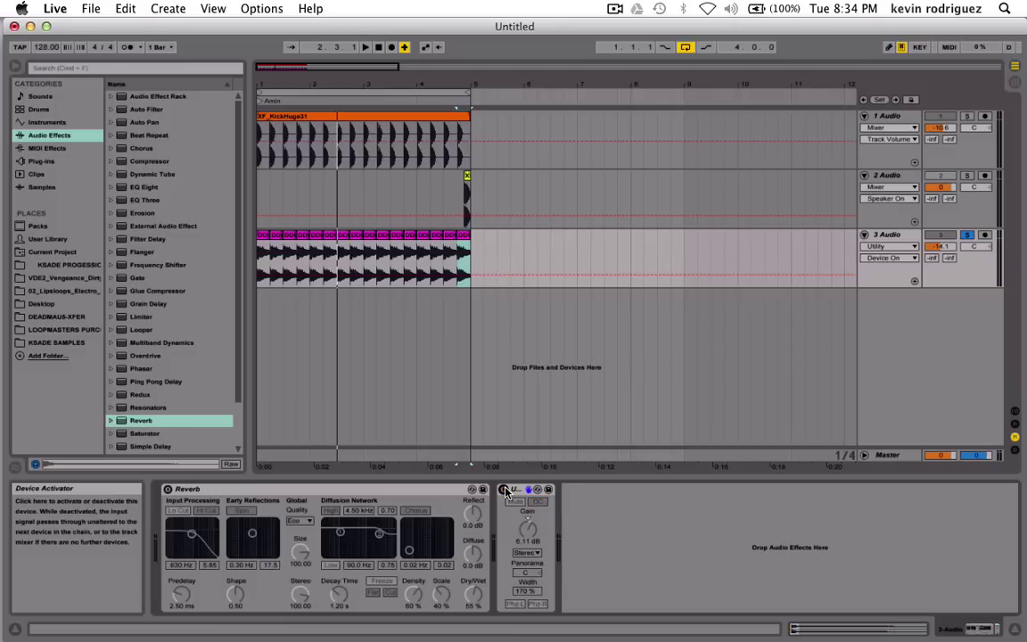
{"action": "key", "text": "space"}
{"action": "left_click", "coordinate": [504, 490]}
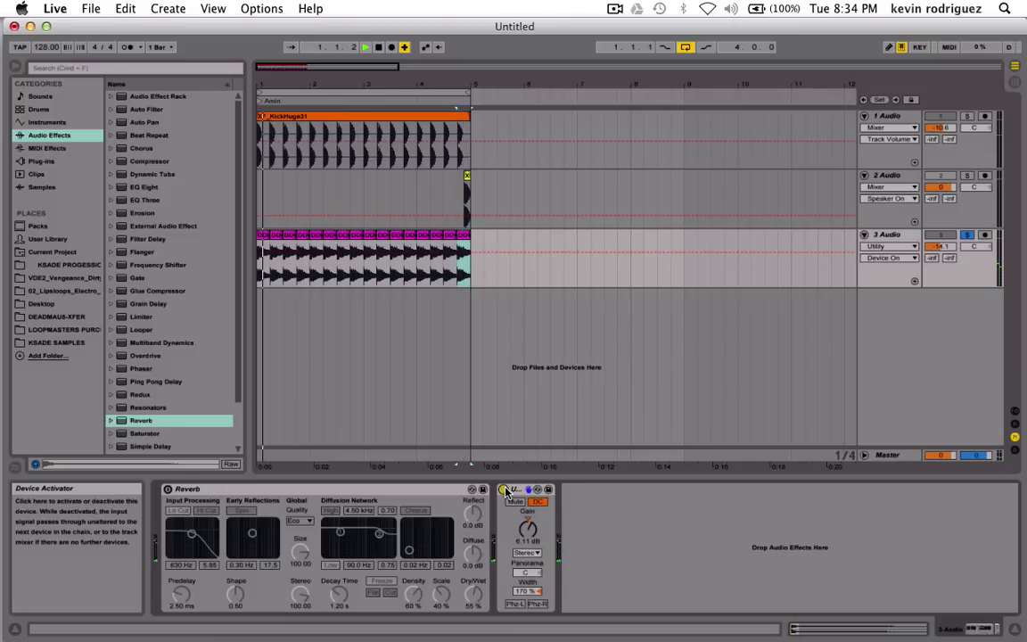
{"action": "key", "text": "space"}
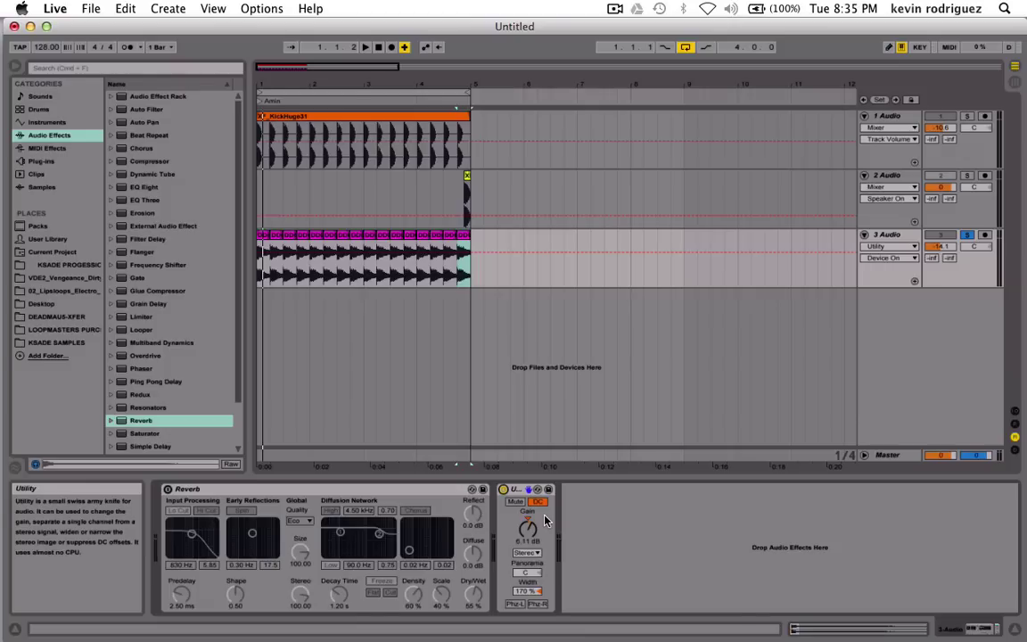
Reactivate the Reverb and turn off its Spin, High shelf and Chorus options.
{"action": "left_click", "coordinate": [249, 488]}
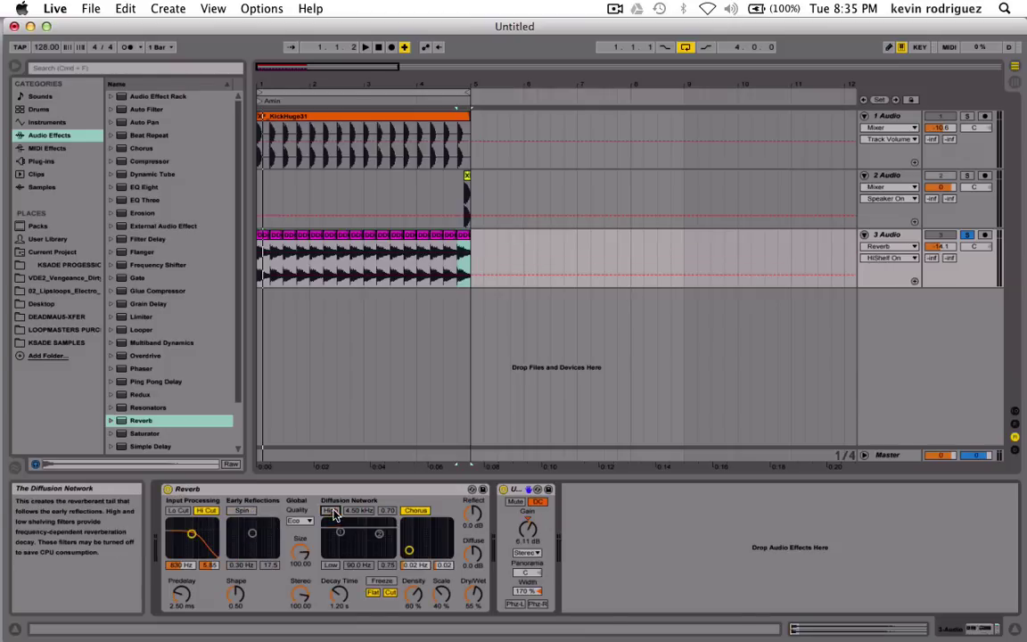
{"action": "left_click", "coordinate": [428, 511]}
{"action": "left_click", "coordinate": [429, 513]}
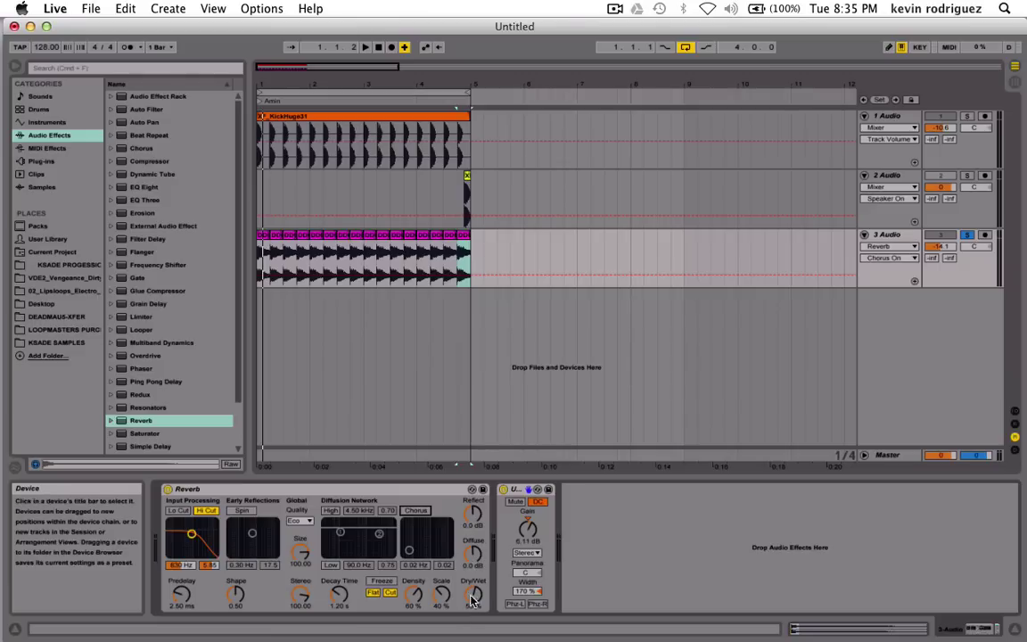
Set the Reverb to 44 % dry/wet, 2.76 s decay and 0.50 ms predelay, with Lo Cut enabled and the input filter at 361 Hz.
{"action": "left_click_drag", "start_coordinate": [465, 605], "coordinate": [466, 610]}
{"action": "left_click", "coordinate": [335, 596]}
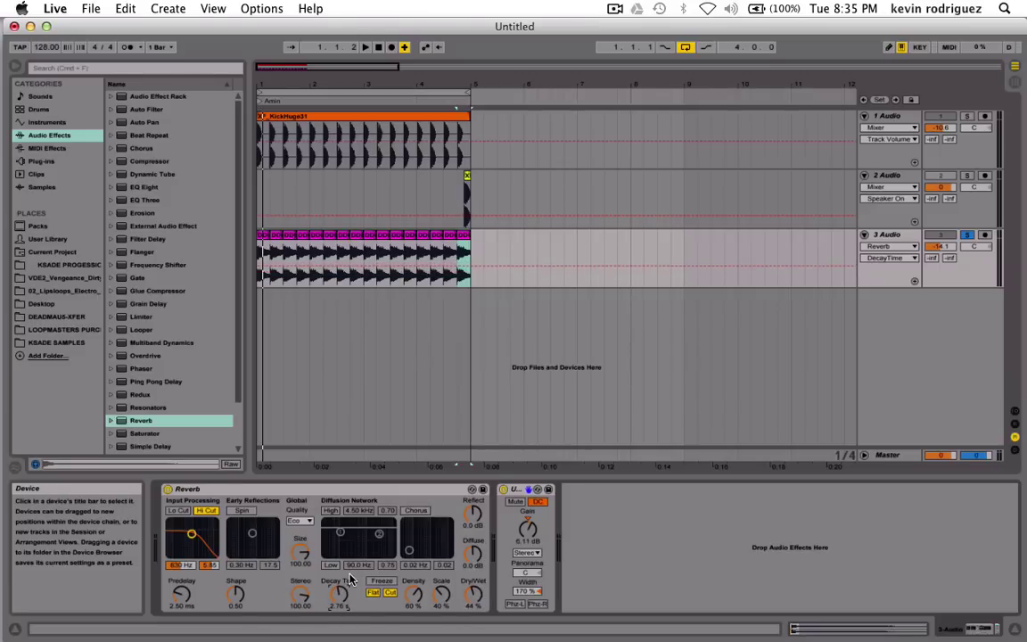
{"action": "left_click_drag", "start_coordinate": [182, 595], "coordinate": [196, 620]}
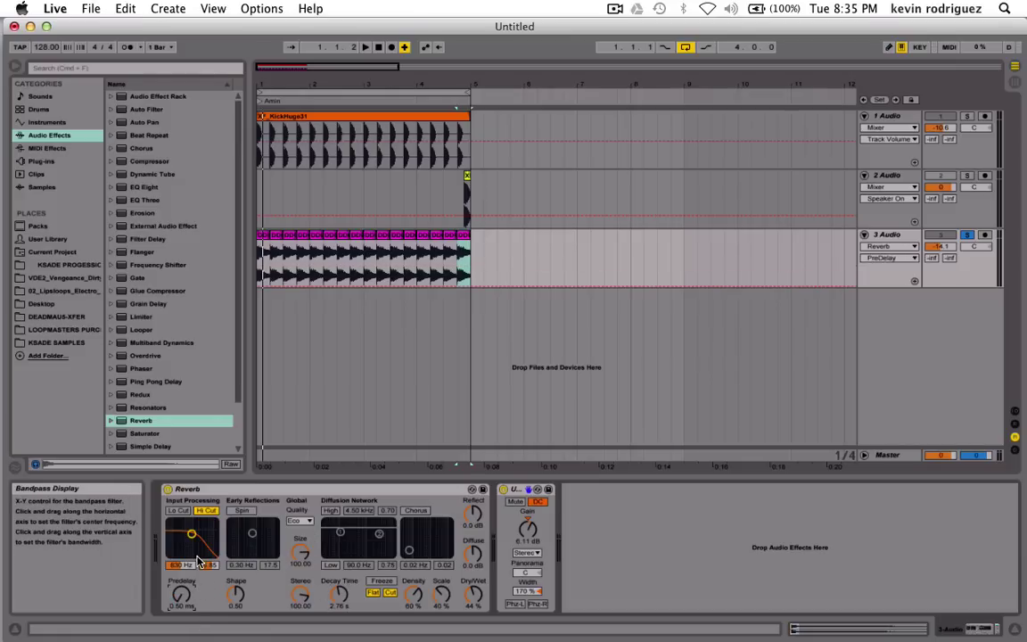
{"action": "left_click", "coordinate": [179, 510]}
{"action": "left_click_drag", "start_coordinate": [191, 533], "coordinate": [186, 534]}
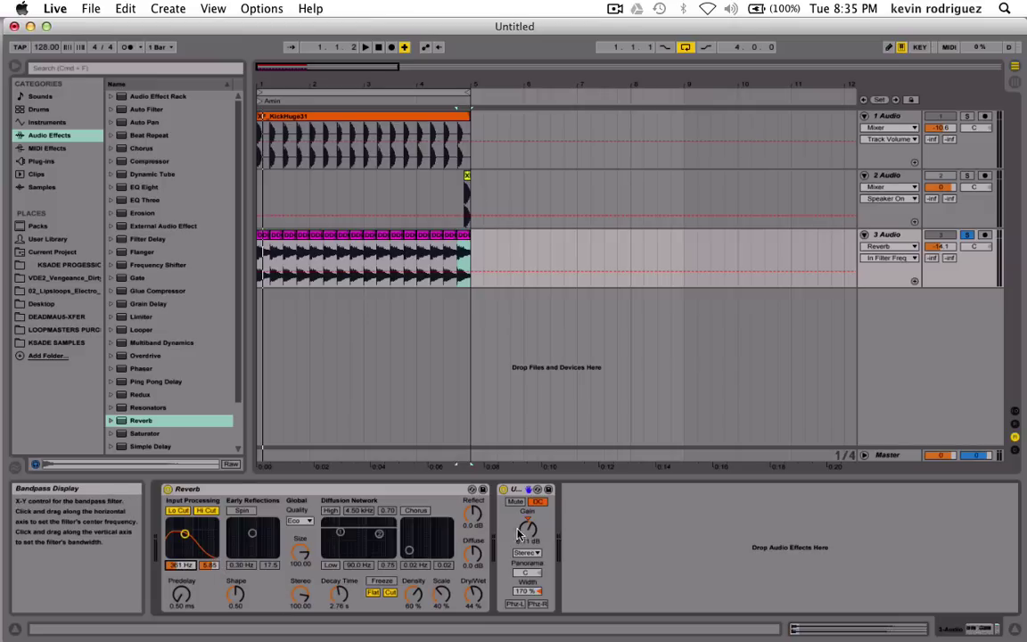
Set the Reverb's Diffuse to -2.5 dB, Reflect to 3.5 dB and dry/wet to 30 % while the splash loop plays.
{"action": "left_click", "coordinate": [474, 554]}
{"action": "key", "text": "space"}
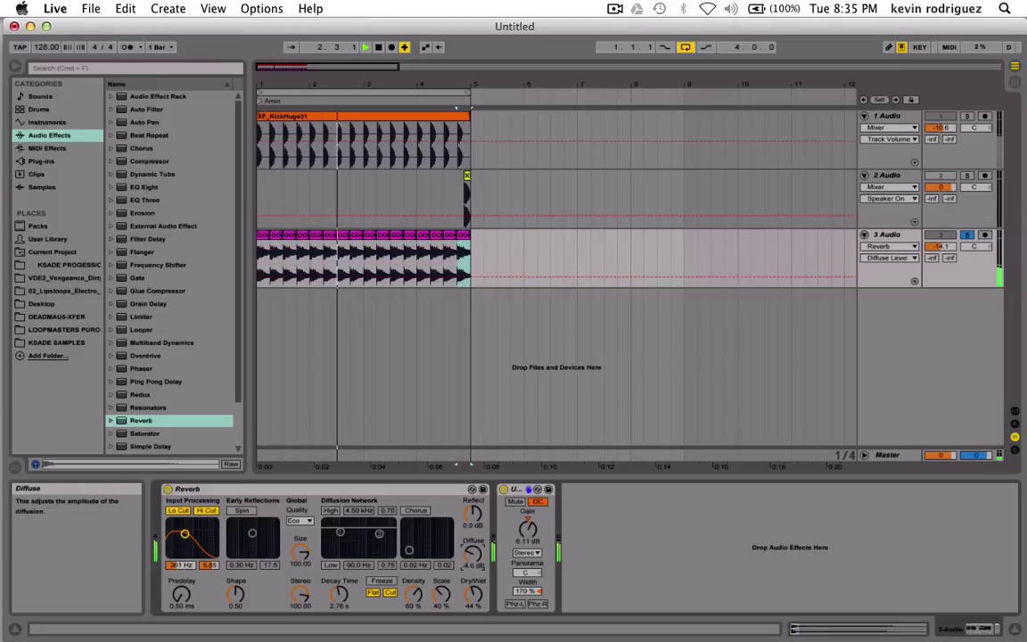
{"action": "left_click_drag", "start_coordinate": [474, 515], "coordinate": [474, 506]}
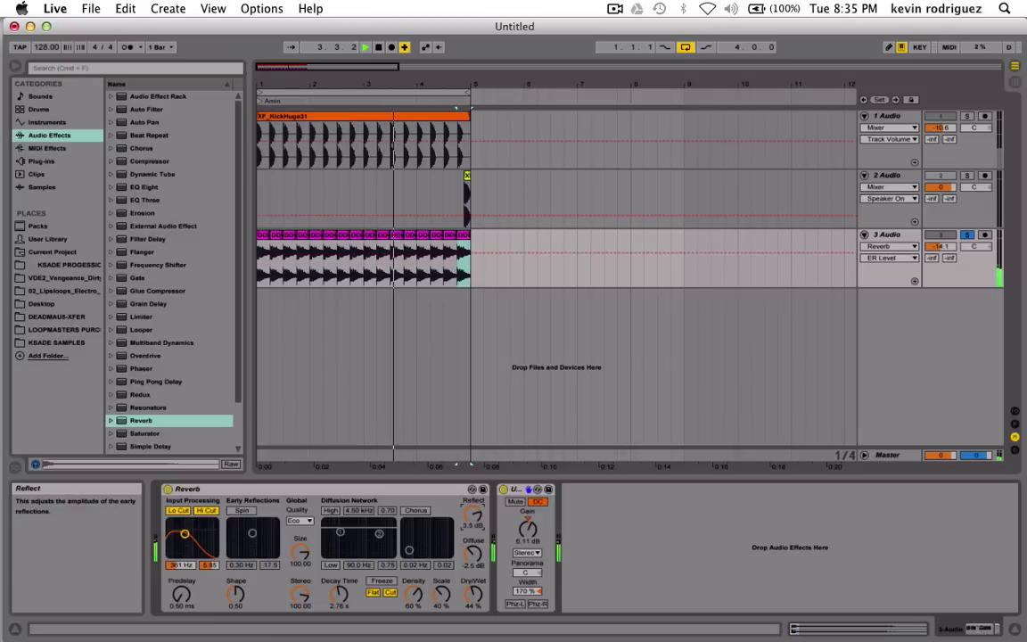
{"action": "left_click_drag", "start_coordinate": [473, 593], "coordinate": [465, 607]}
{"action": "left_click", "coordinate": [344, 606]}
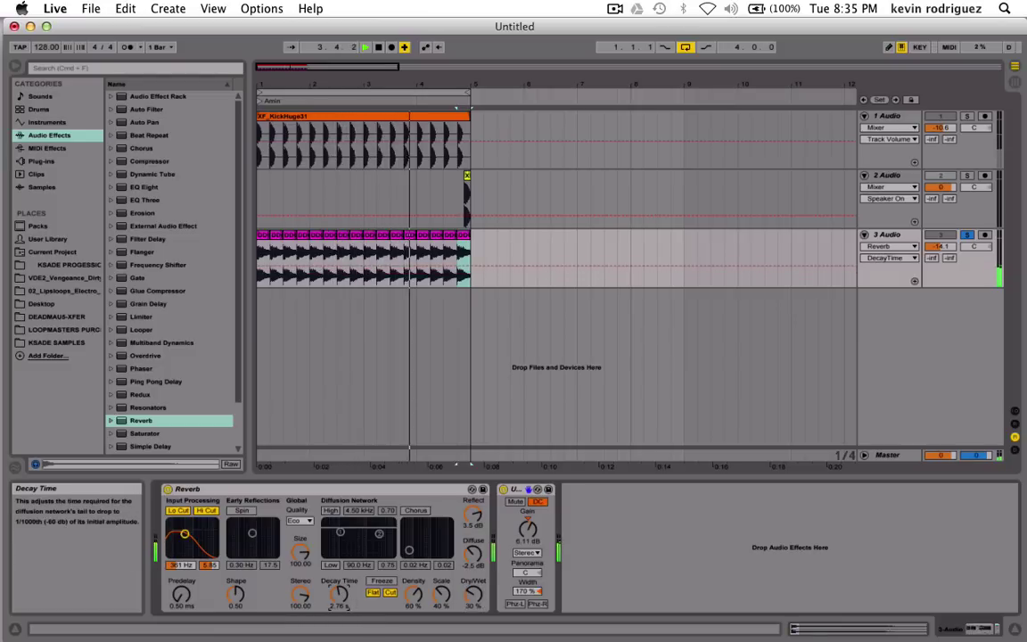
Set the Reverb's decay time to 5.45 s, and bypass and reactivate the device to compare the splash.
{"action": "left_click_drag", "start_coordinate": [344, 605], "coordinate": [344, 592]}
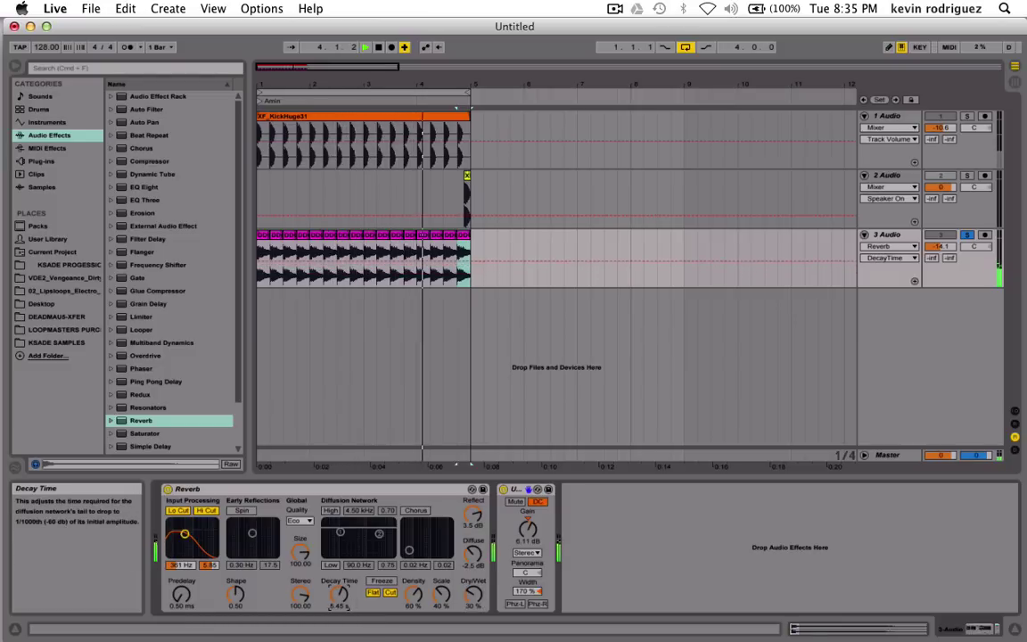
{"action": "left_click", "coordinate": [168, 490]}
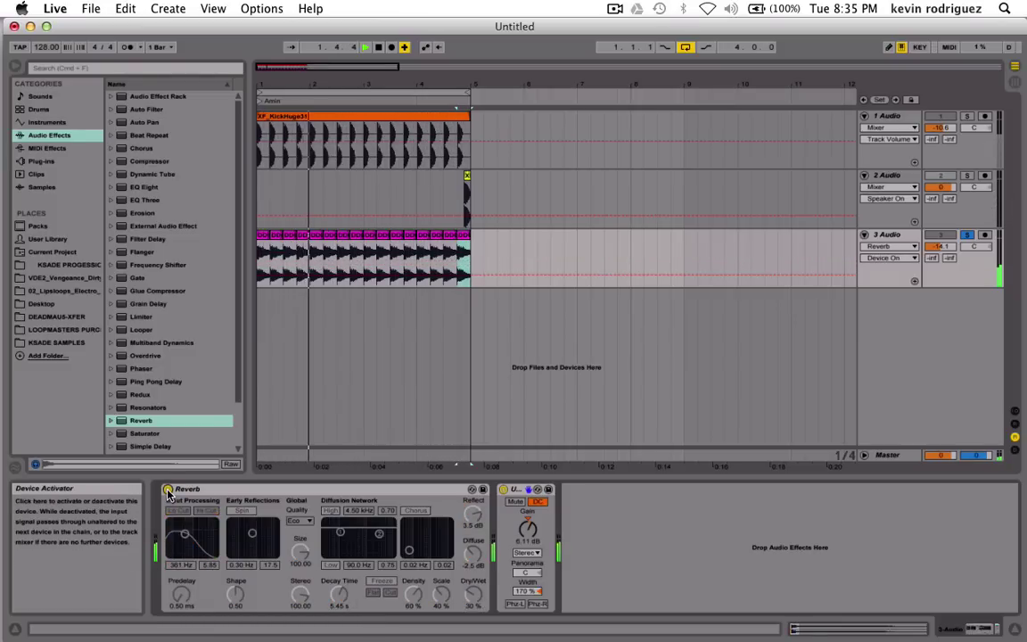
{"action": "left_click", "coordinate": [167, 491]}
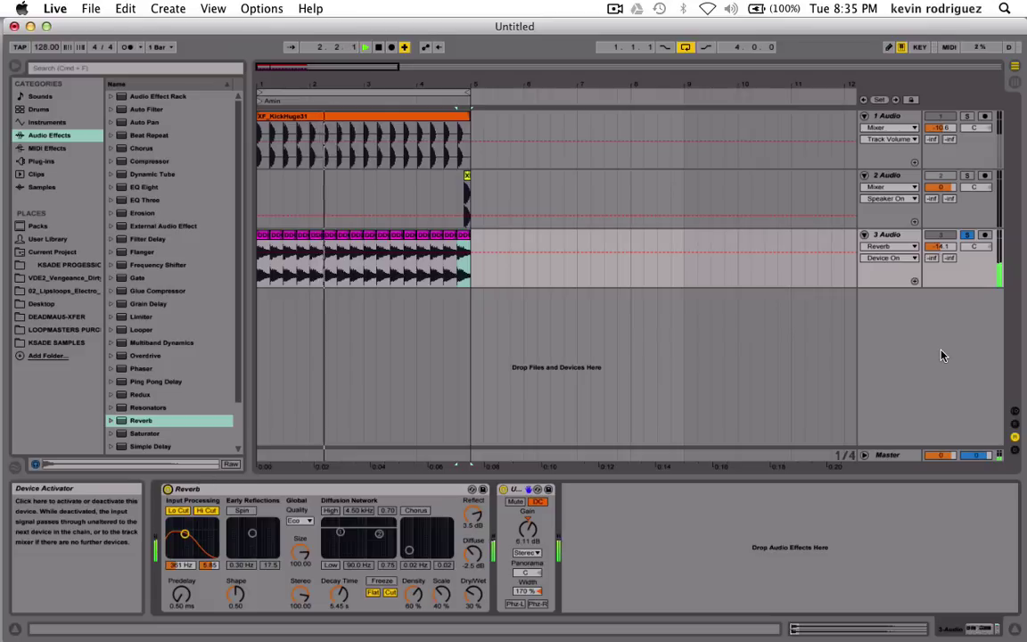
Unsolo the splash track and set its Utility width to 150 % while the full loop plays.
{"action": "left_click", "coordinate": [968, 237]}
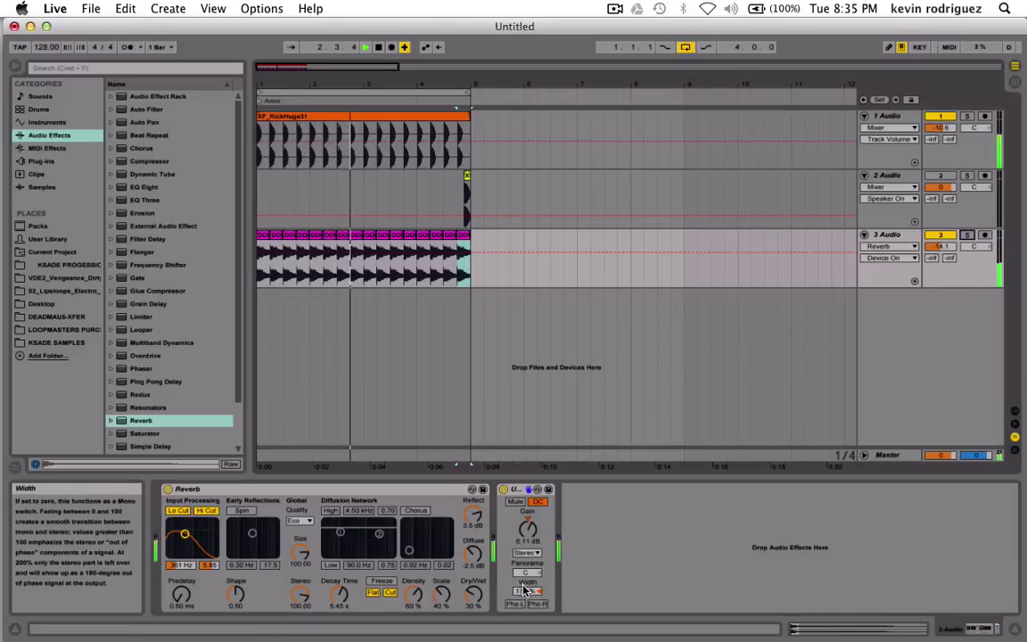
{"action": "left_click_drag", "start_coordinate": [526, 590], "coordinate": [526, 554]}
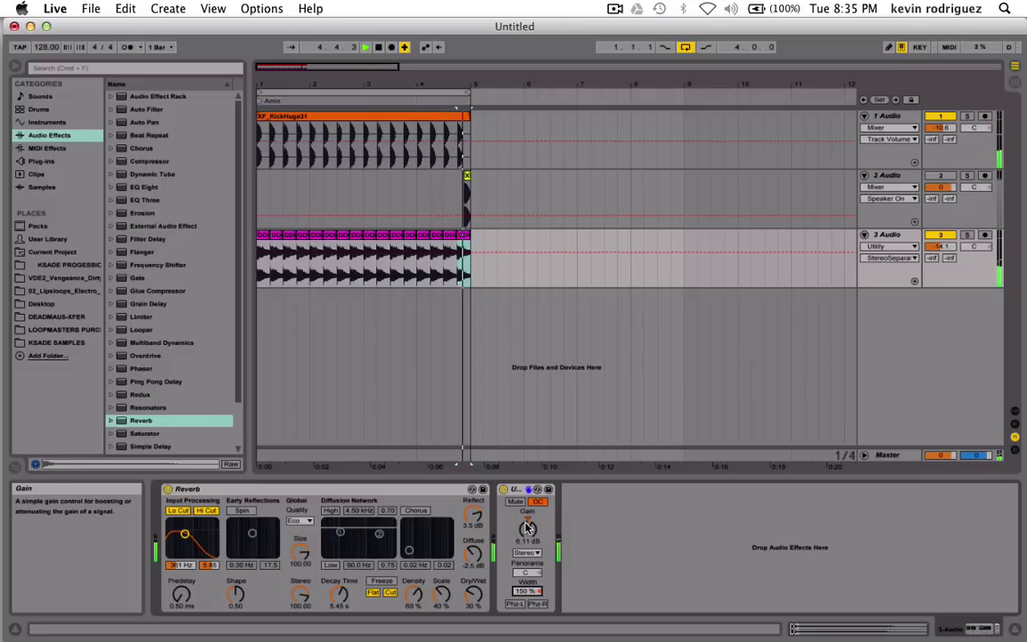
{"action": "key", "text": "space"}
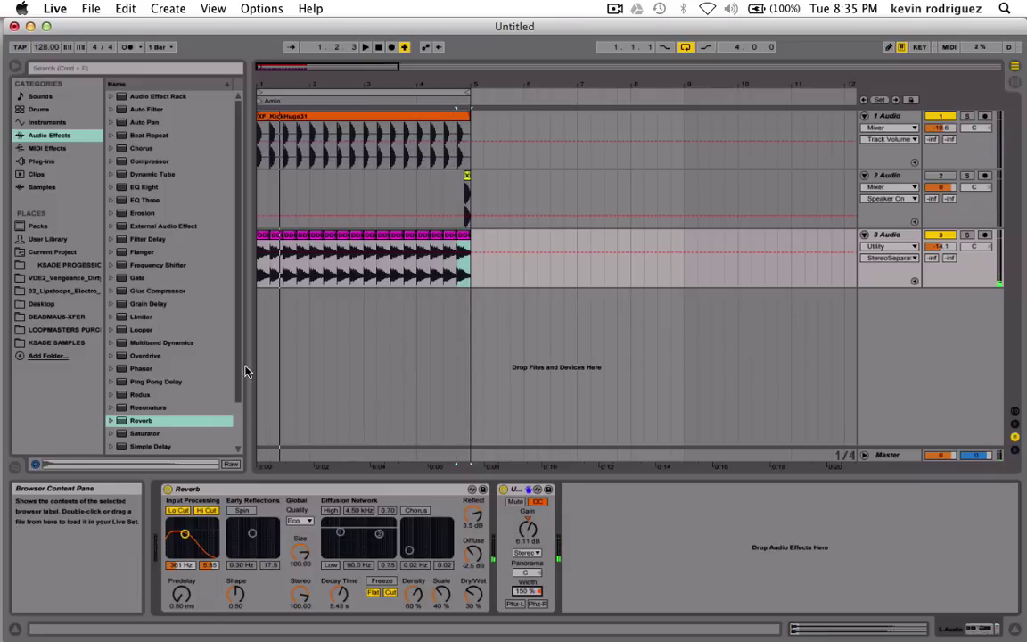
Set the Reverb's decay time to 2.64 s while listening to the full loop.
{"action": "left_click_drag", "start_coordinate": [339, 593], "coordinate": [342, 600]}
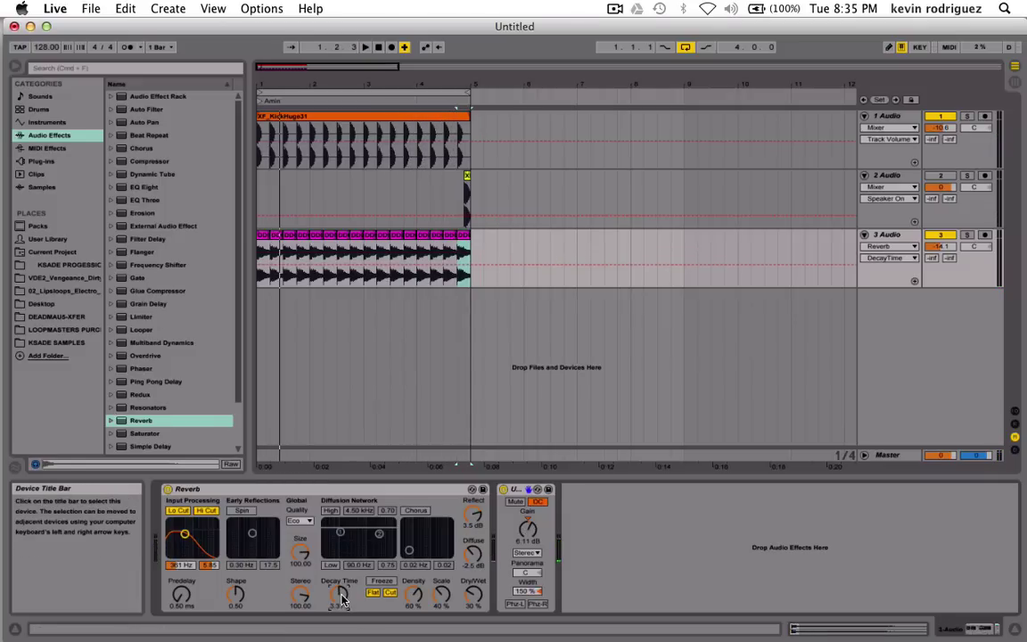
{"action": "key", "text": "space"}
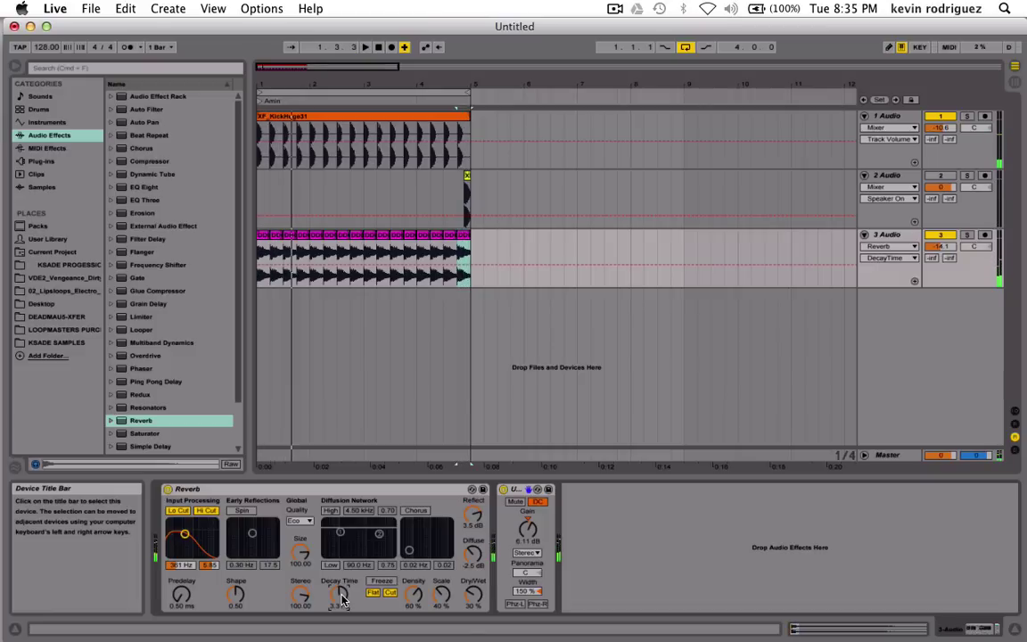
{"action": "mouse_move", "coordinate": [343, 600]}
{"action": "left_mouse_down"}
{"action": "mouse_move", "coordinate": [343, 612]}
{"action": "mouse_move", "coordinate": [344, 564]}
{"action": "mouse_move", "coordinate": [343, 602]}
{"action": "left_mouse_up"}
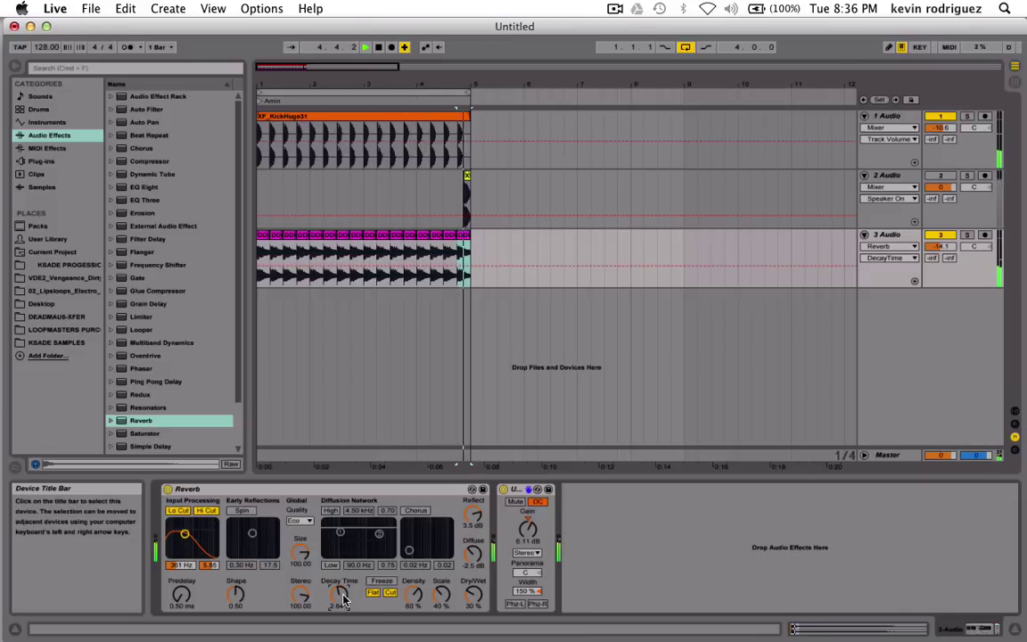
Compare the loop with the Reverb and Utility bypassed, and leave both devices active with playback stopped.
{"action": "left_click", "coordinate": [167, 491]}
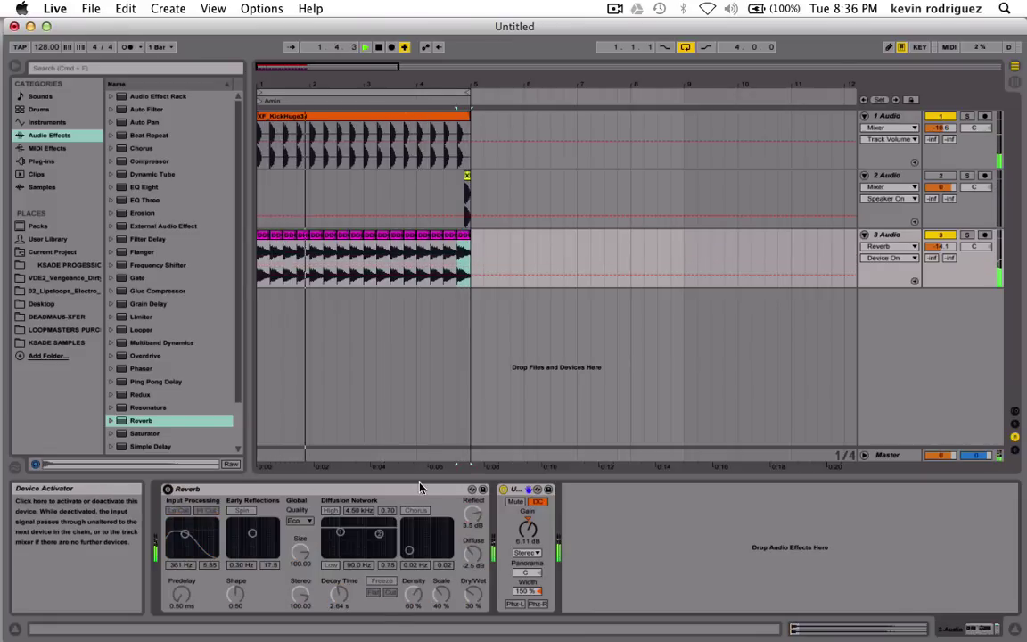
{"action": "left_click", "coordinate": [504, 490]}
{"action": "left_click", "coordinate": [503, 490]}
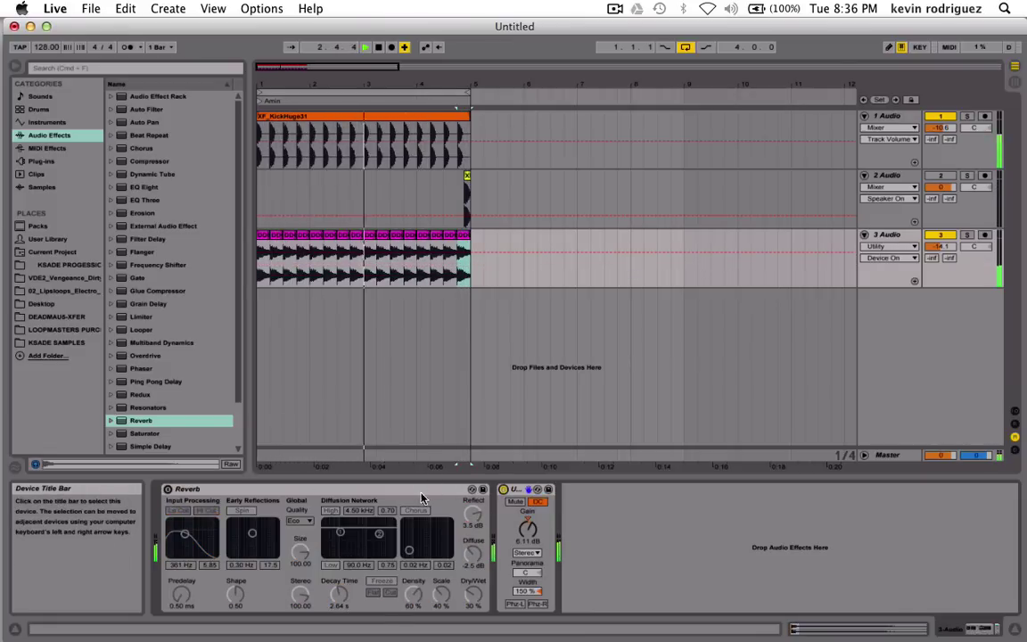
{"action": "left_click", "coordinate": [168, 491]}
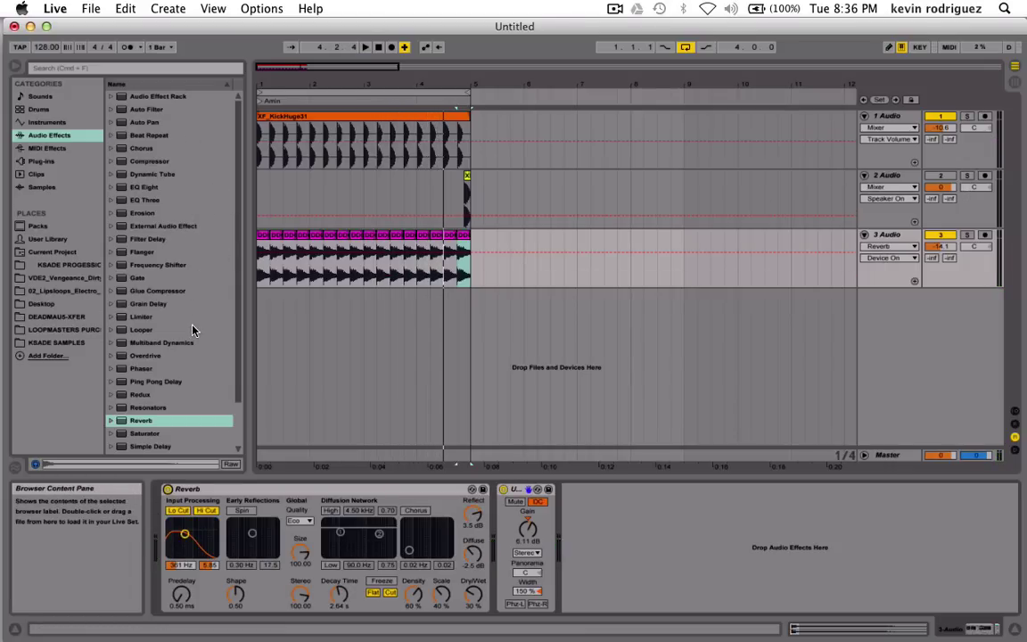
Add an Erosion effect ahead of the Reverb on the splash track.
{"action": "scroll", "coordinate": [192, 331], "scroll_direction": "down", "scroll_amount": 3}
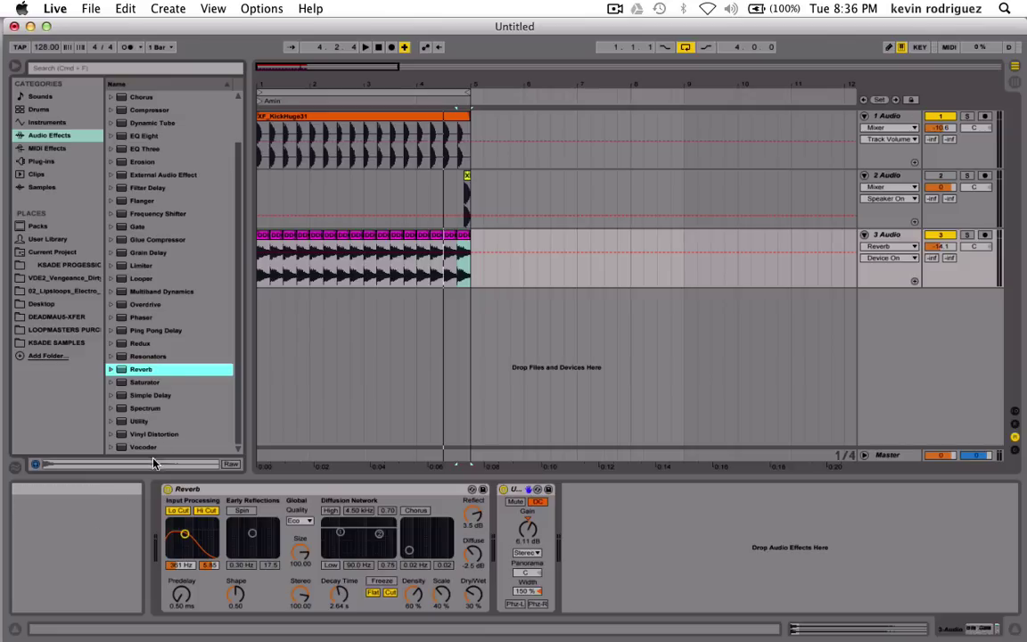
{"action": "scroll", "coordinate": [156, 288], "scroll_direction": "up", "scroll_amount": 3}
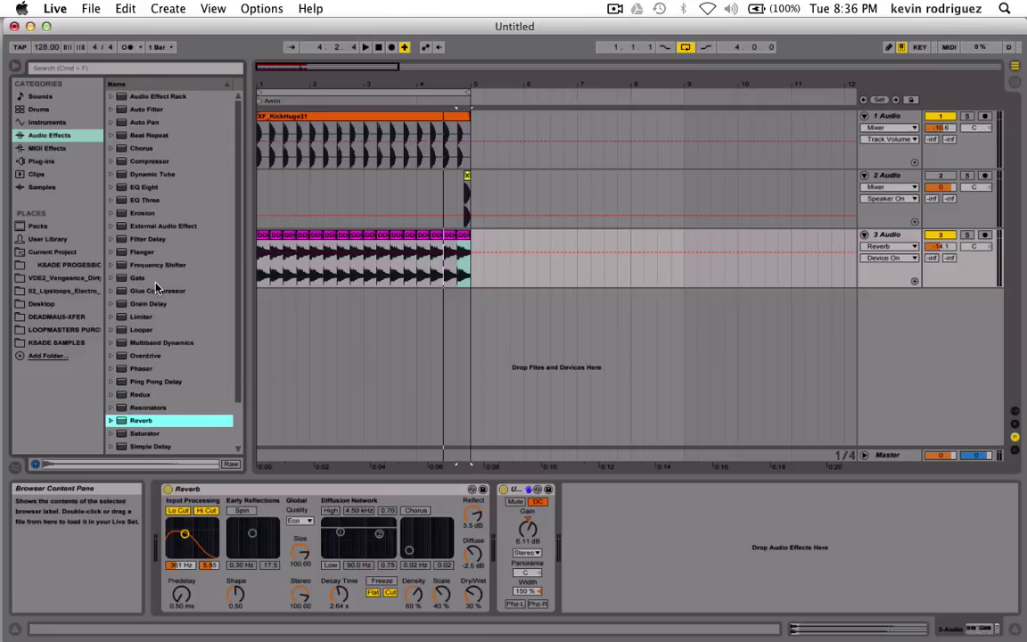
{"action": "left_click", "coordinate": [138, 214]}
{"action": "key", "text": "Return"}
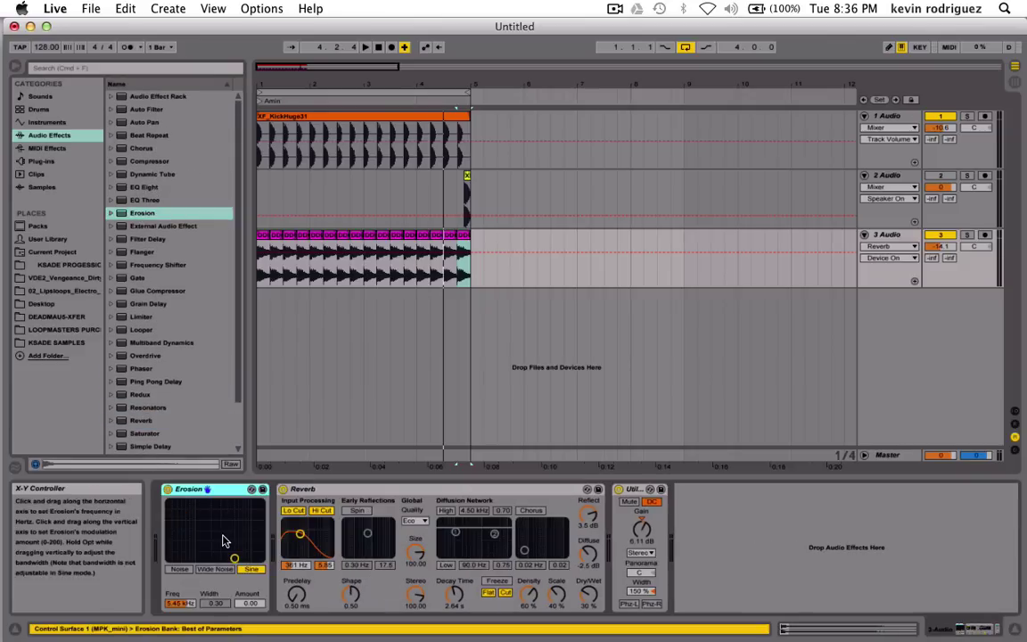
Solo the splash track during playback and set the Erosion to a frequency of 921 Hz and an amount of 17.6.
{"action": "key", "text": "space"}
{"action": "left_click", "coordinate": [967, 235]}
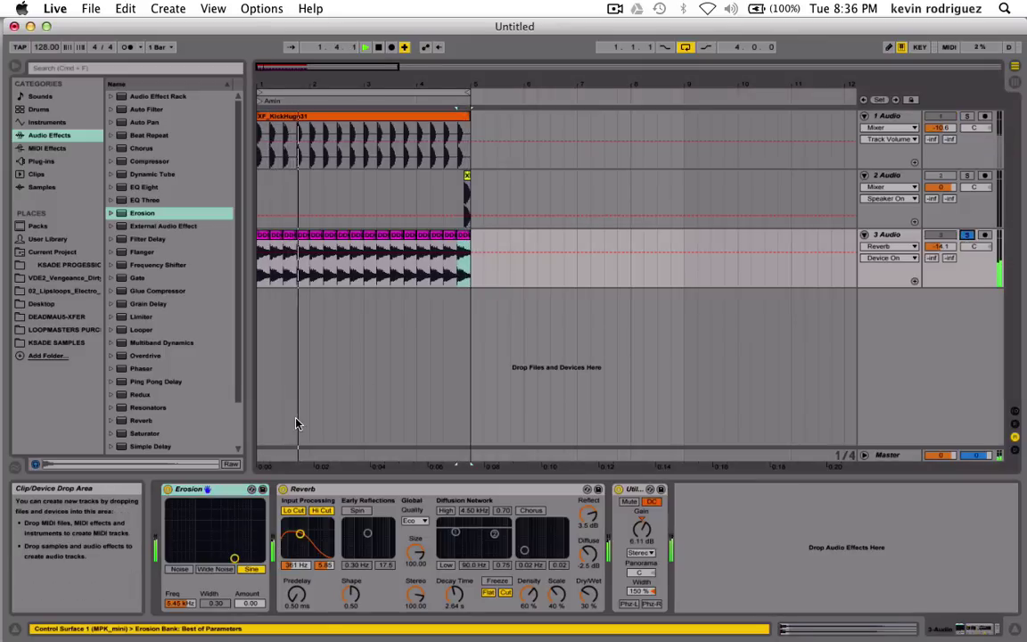
{"action": "left_click_drag", "start_coordinate": [227, 558], "coordinate": [194, 535]}
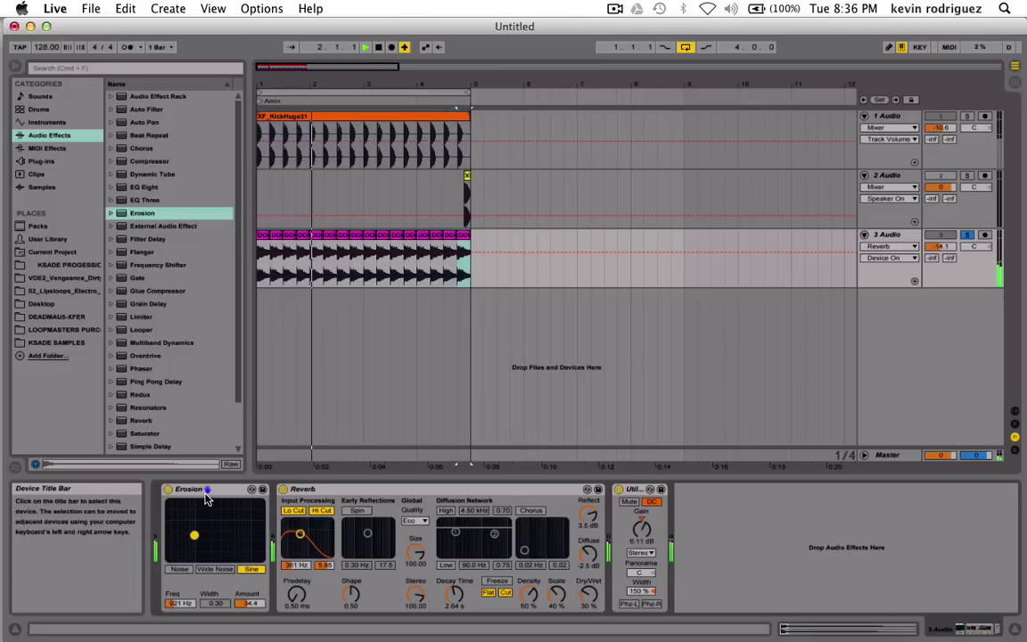
{"action": "left_click_drag", "start_coordinate": [193, 535], "coordinate": [193, 541]}
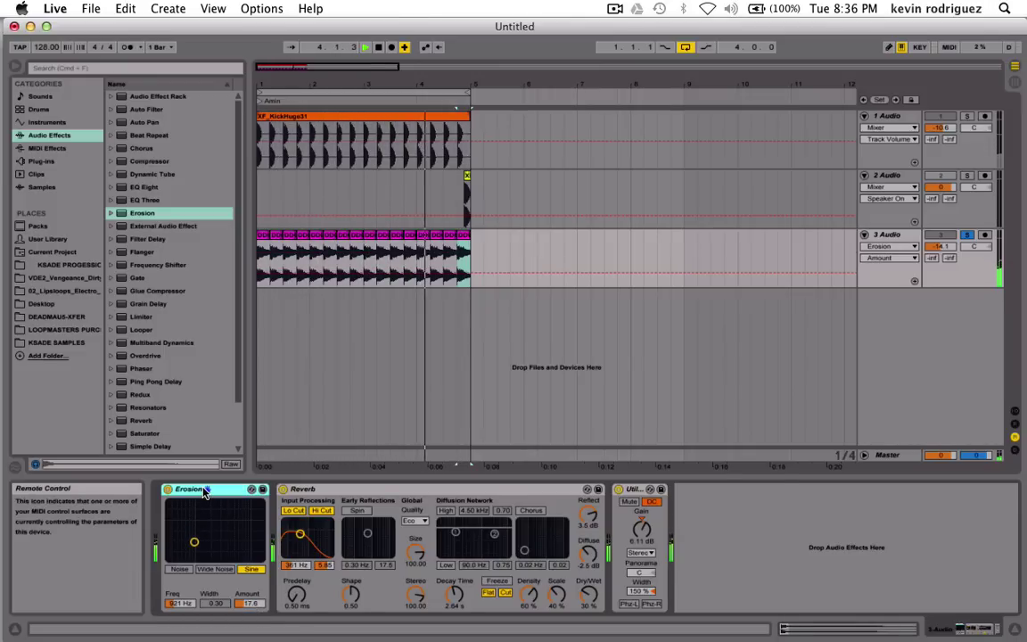
Duplicate the Erosion, try the copy at 1.91 kHz with an amount of 14.4, and delete the copy.
{"action": "key", "text": "super+d"}
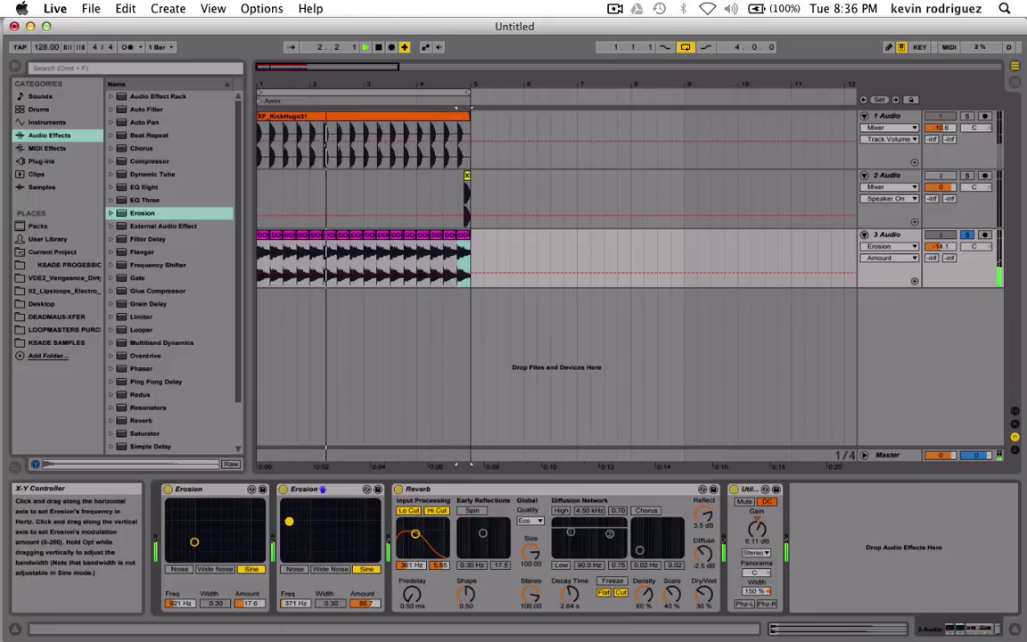
{"action": "left_click_drag", "start_coordinate": [357, 509], "coordinate": [326, 544]}
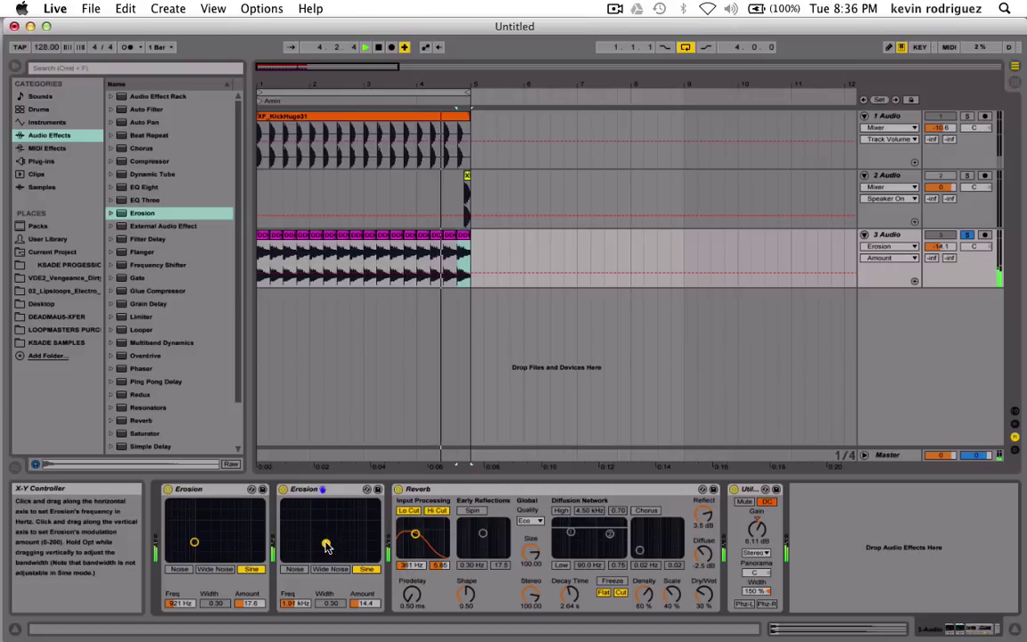
{"action": "left_click", "coordinate": [330, 496]}
{"action": "key", "text": "Delete"}
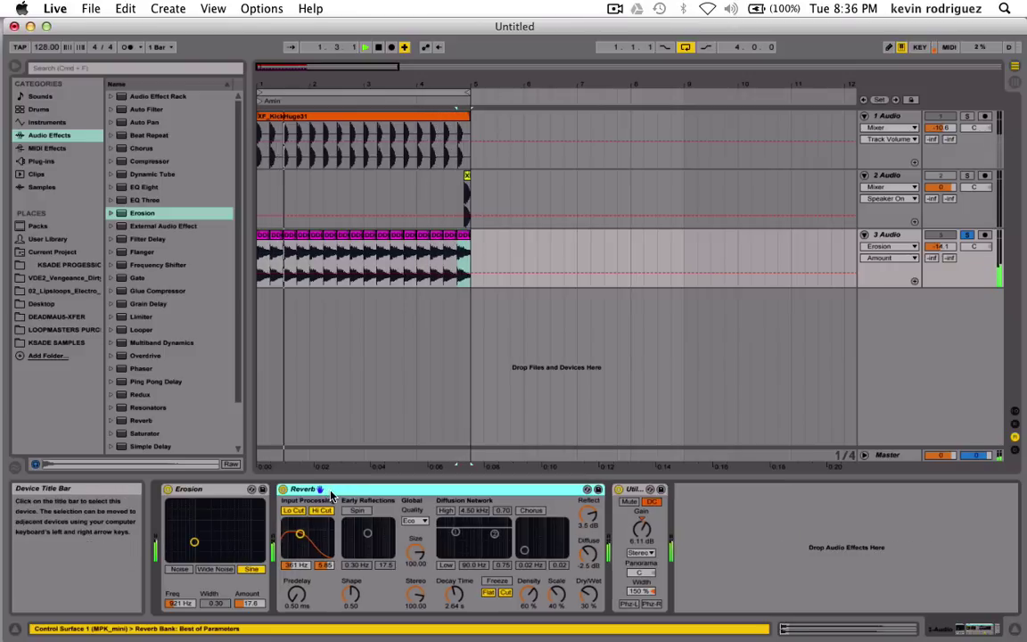
Play the full loop with the splash unsoloed, and compare it with the splash track soloed.
{"action": "left_click", "coordinate": [967, 238]}
{"action": "key", "text": "space"}
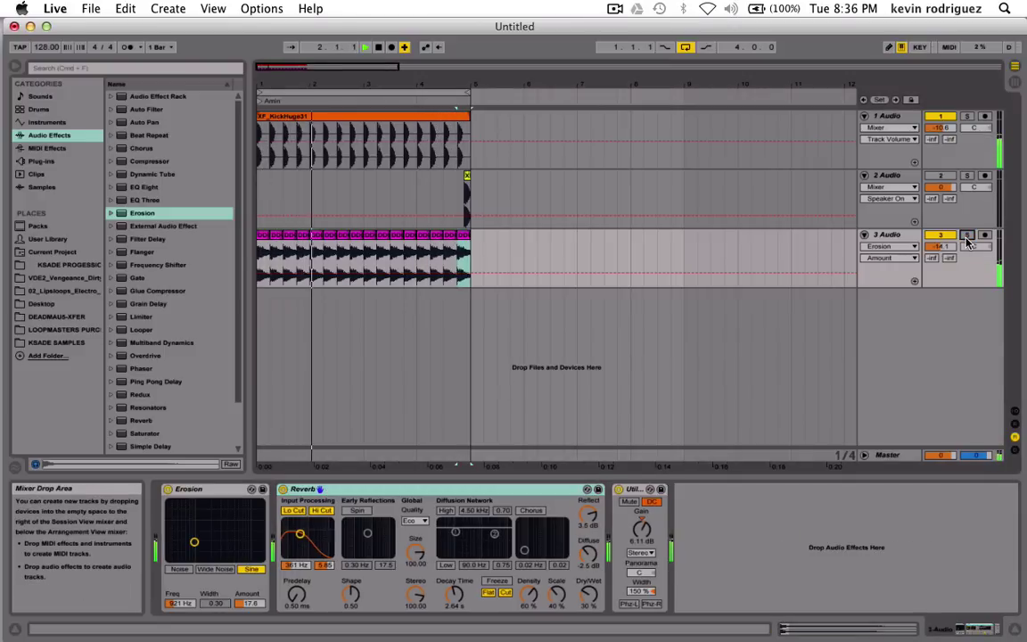
{"action": "key", "text": "space"}
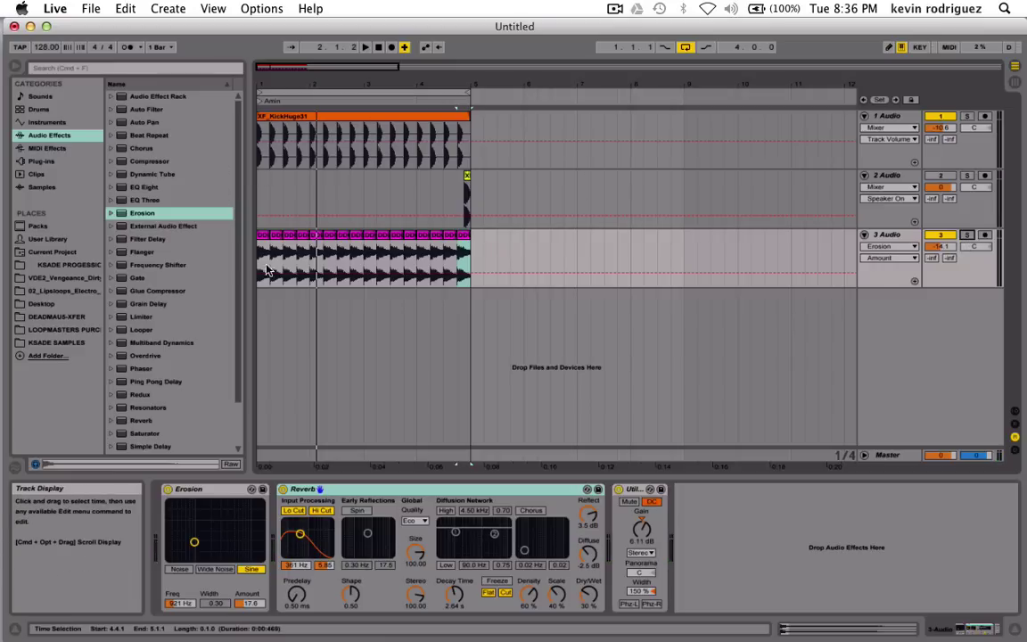
{"action": "key", "text": "space"}
{"action": "left_click", "coordinate": [967, 237]}
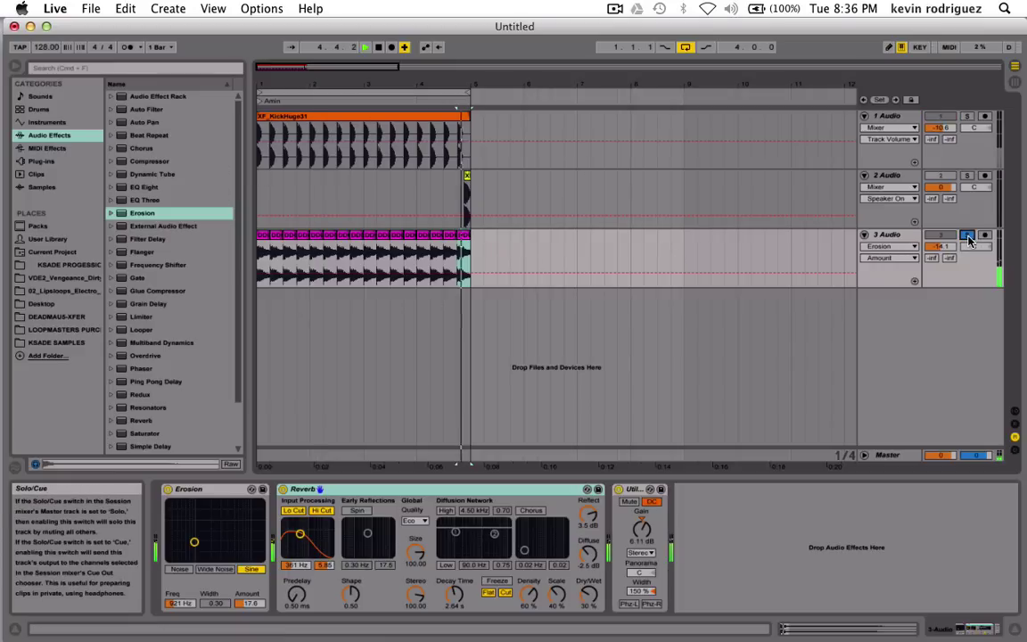
{"action": "key", "text": "space"}
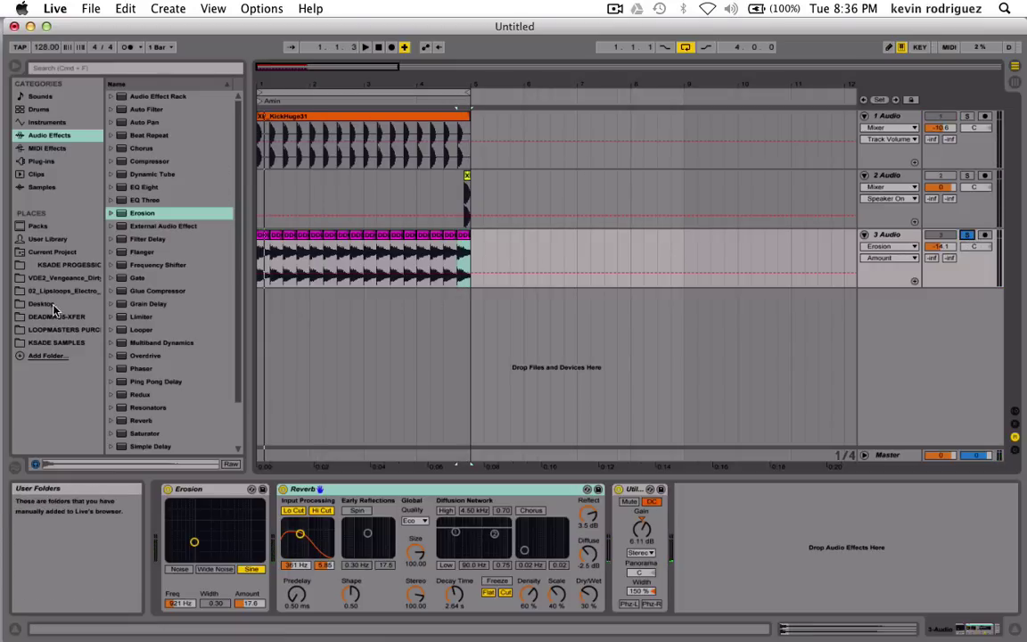
Audition clap samples in the KSADE SAMPLES folder, comparing Huge Clap.wav with VEC1 Clap 001.wav.
{"action": "left_click", "coordinate": [61, 343]}
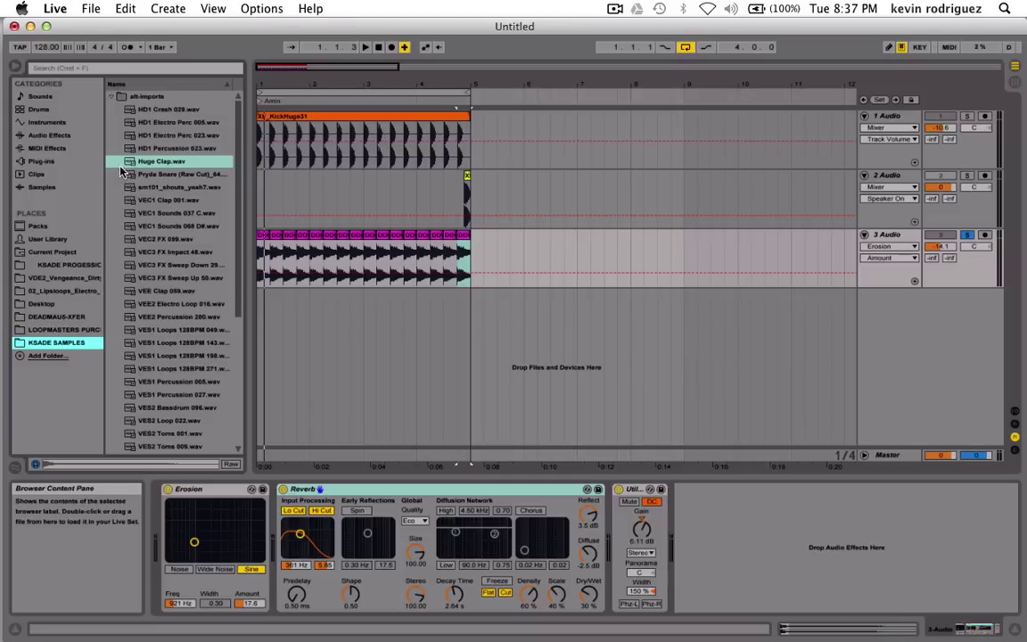
{"action": "left_click", "coordinate": [132, 163]}
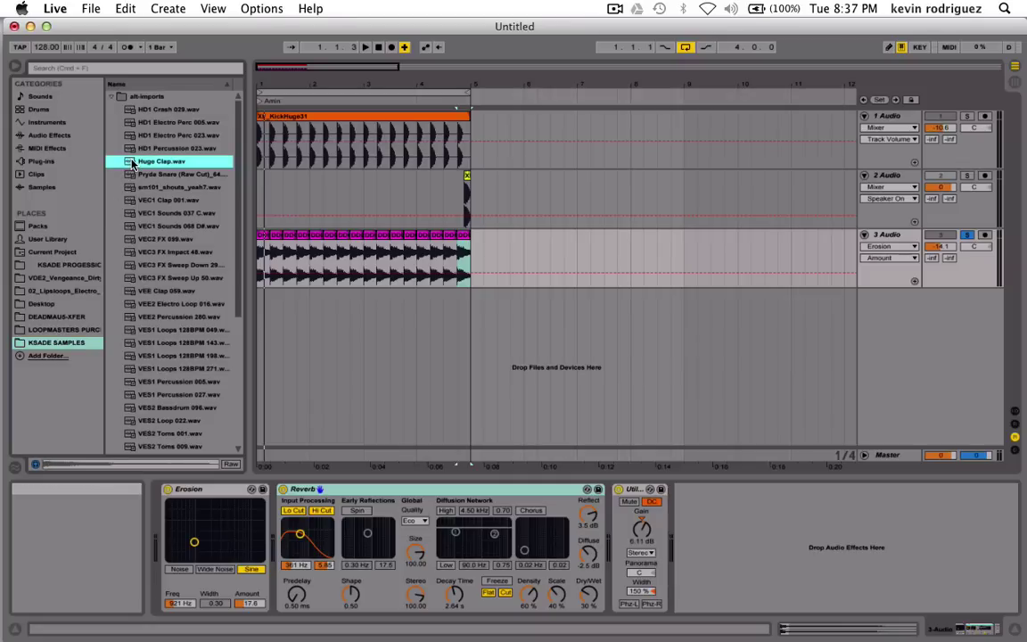
{"action": "key", "text": "Down"}
{"action": "key", "text": "Down"}
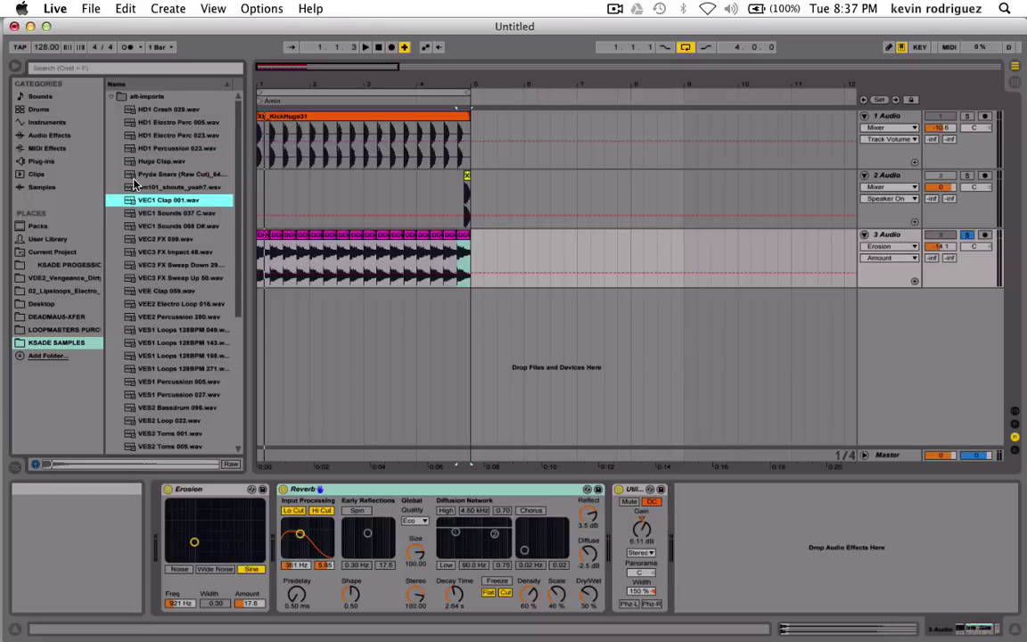
{"action": "key", "text": "Up"}
{"action": "key", "text": "Up"}
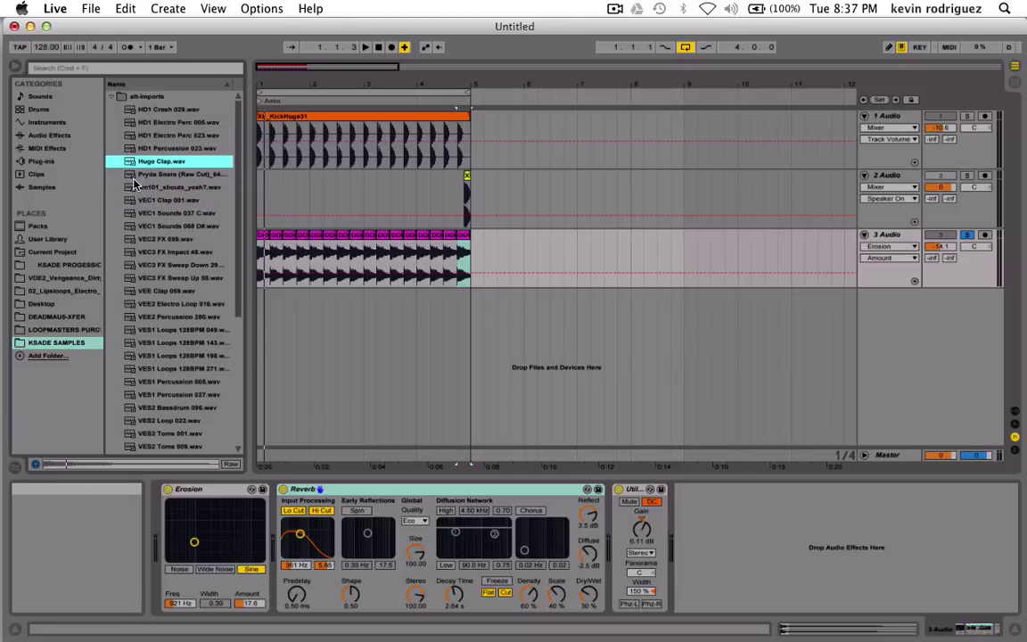
Place Huge Clap.wav at bar 1 on a new audio track and set that track's volume to -16.4 dB, unsoloed.
{"action": "left_click_drag", "start_coordinate": [131, 160], "coordinate": [262, 313]}
{"action": "left_click", "coordinate": [942, 309]}
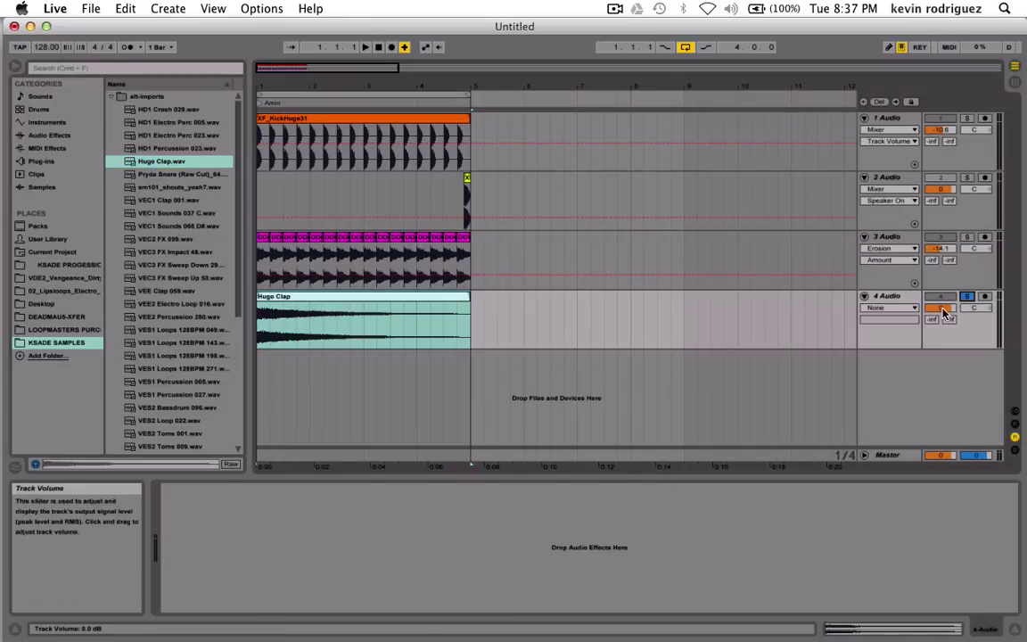
{"action": "key", "text": "space"}
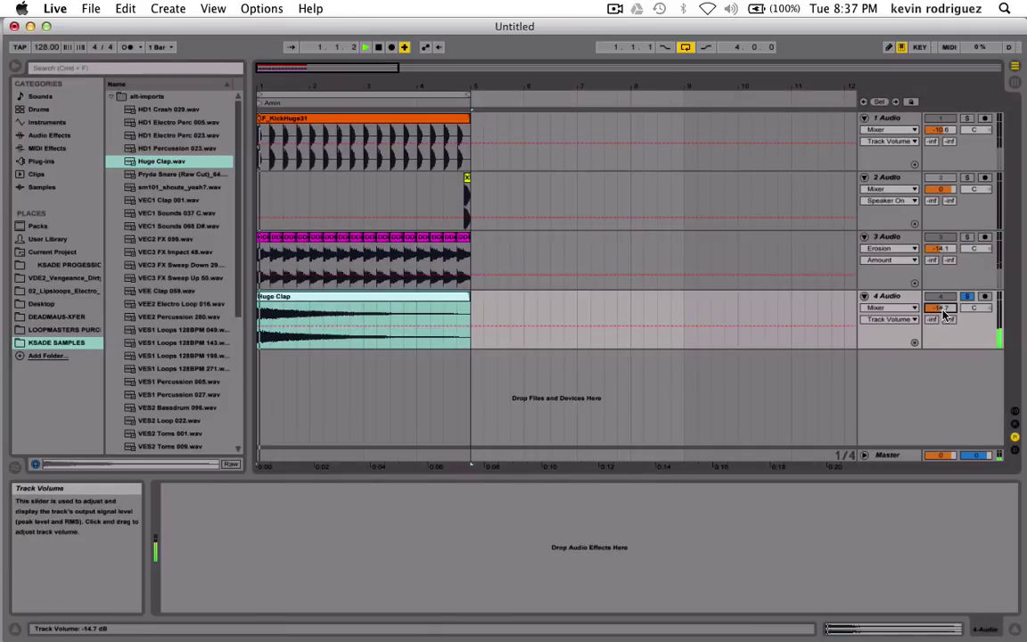
{"action": "left_click", "coordinate": [967, 296]}
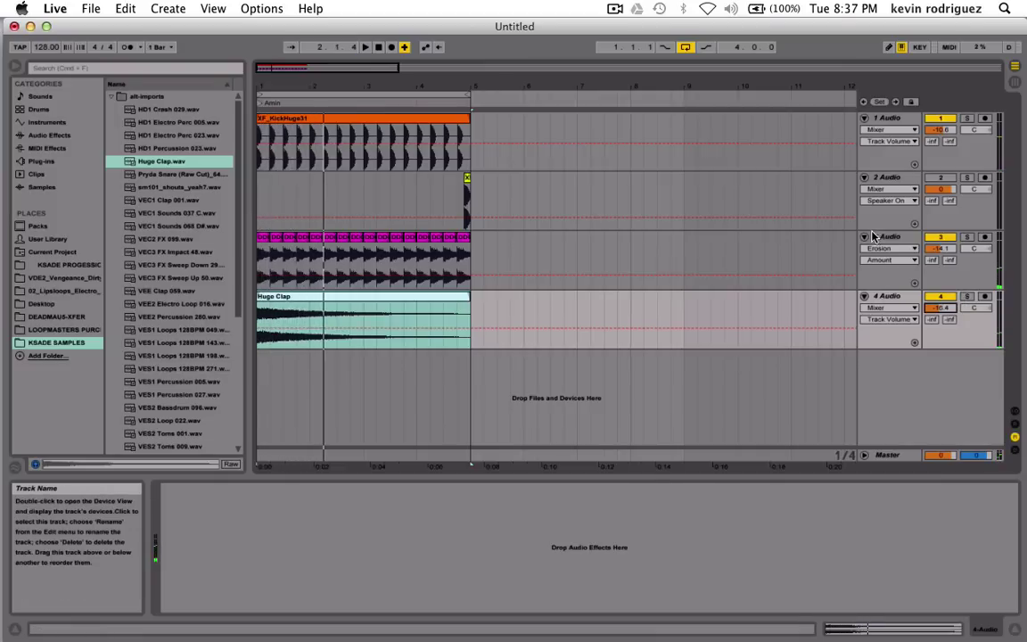
Copy the splash track's Utility onto the clap track and play the full loop.
{"action": "left_click", "coordinate": [790, 236]}
{"action": "left_click", "coordinate": [632, 490]}
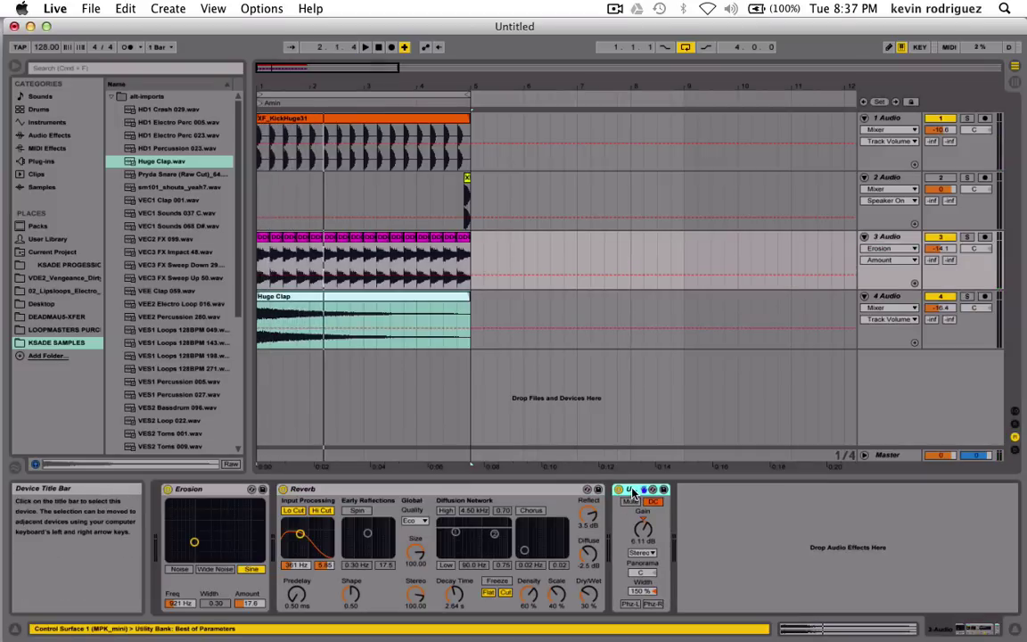
{"action": "left_click", "coordinate": [892, 295]}
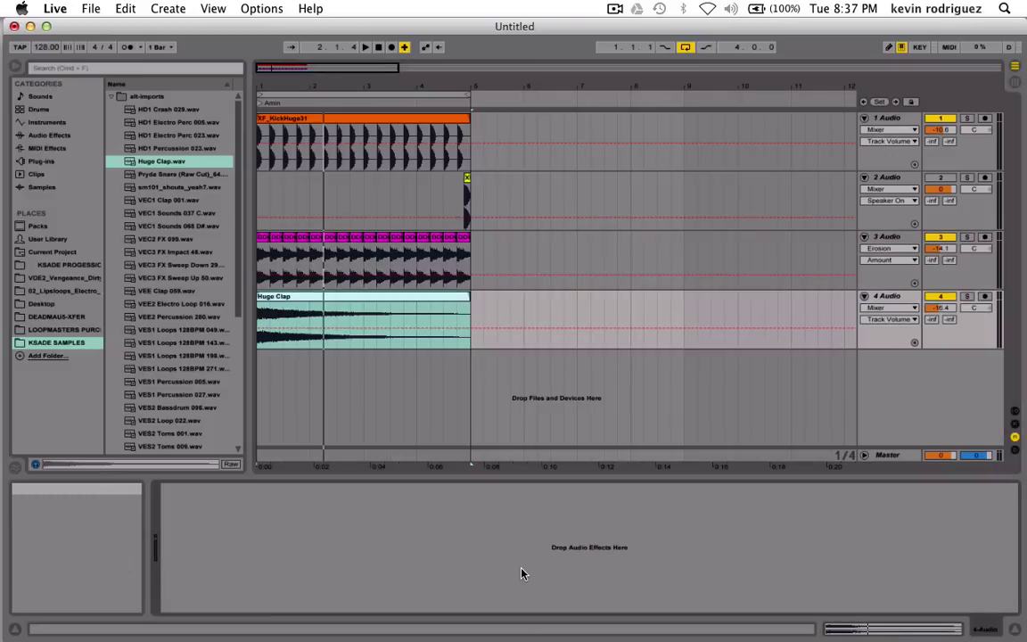
{"action": "key", "text": "super+v"}
{"action": "key", "text": "space"}
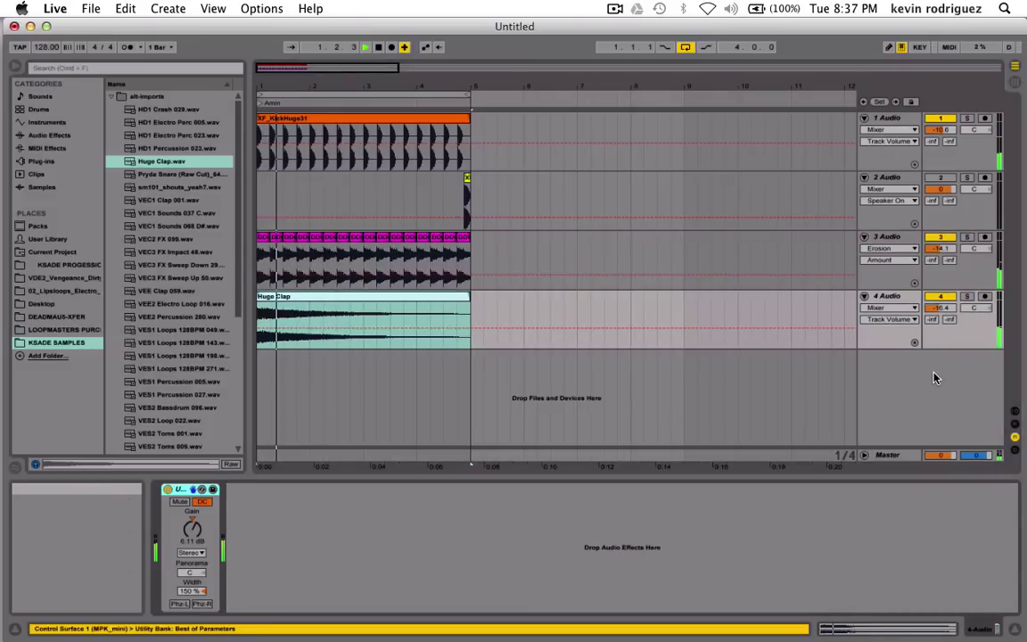
Solo the clap track and set its Utility stereo width to 116 %.
{"action": "left_click", "coordinate": [967, 295]}
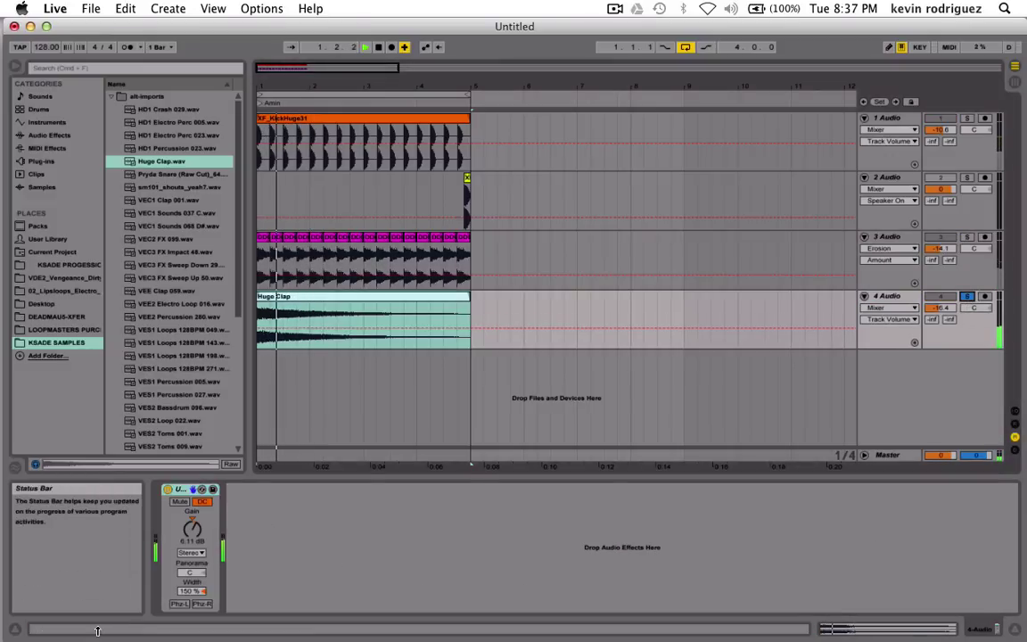
{"action": "left_click_drag", "start_coordinate": [192, 591], "coordinate": [189, 615]}
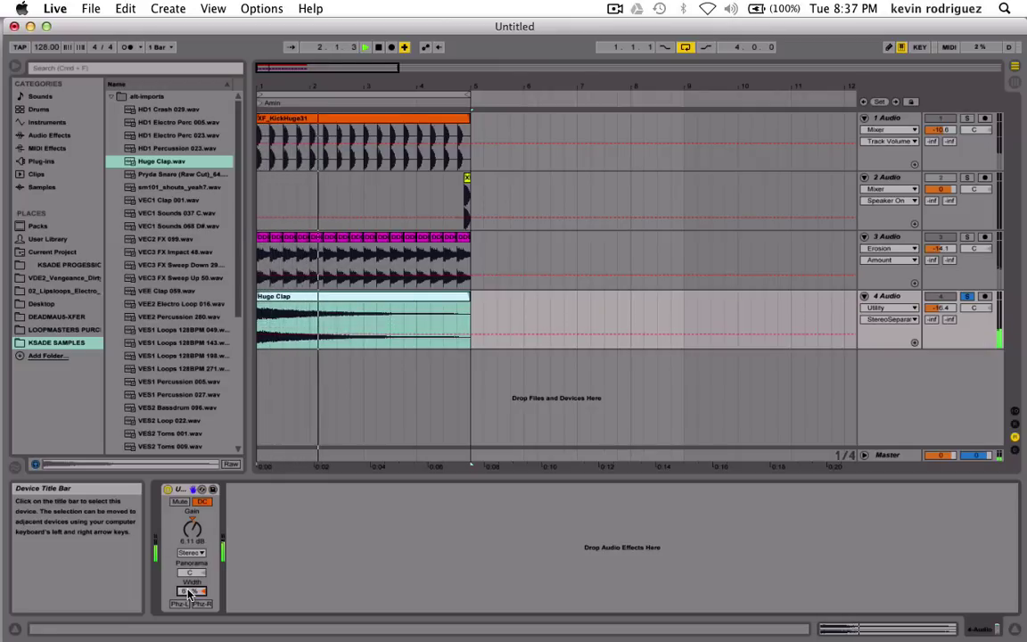
{"action": "left_click_drag", "start_coordinate": [189, 593], "coordinate": [189, 595]}
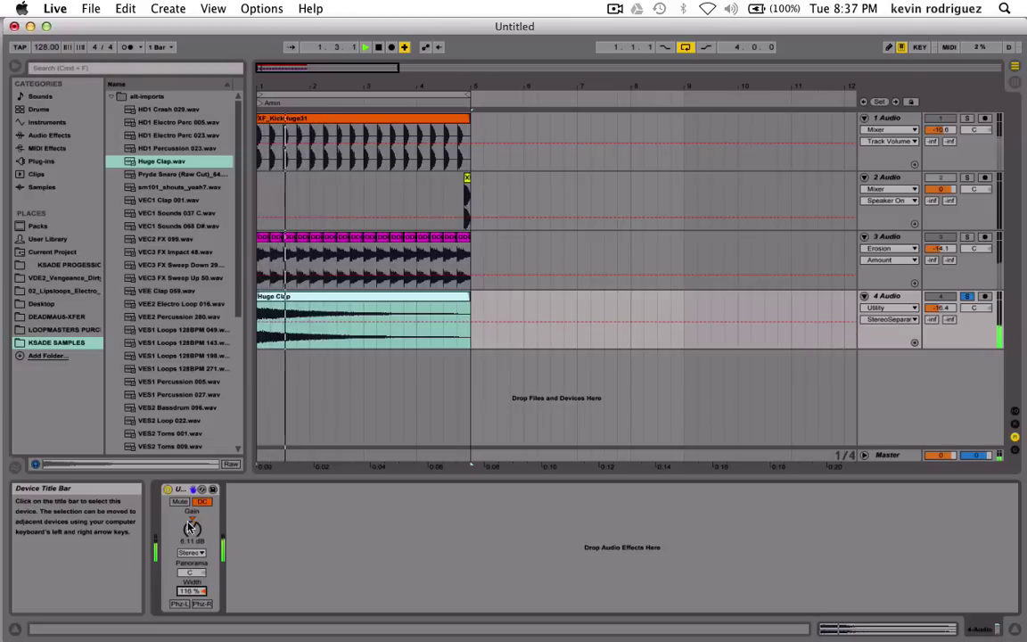
Try Utility gains of 0 dB and 4.44 dB on the clap, comparing each with the device bypassed.
{"action": "left_click", "coordinate": [192, 527]}
{"action": "key", "text": "Delete"}
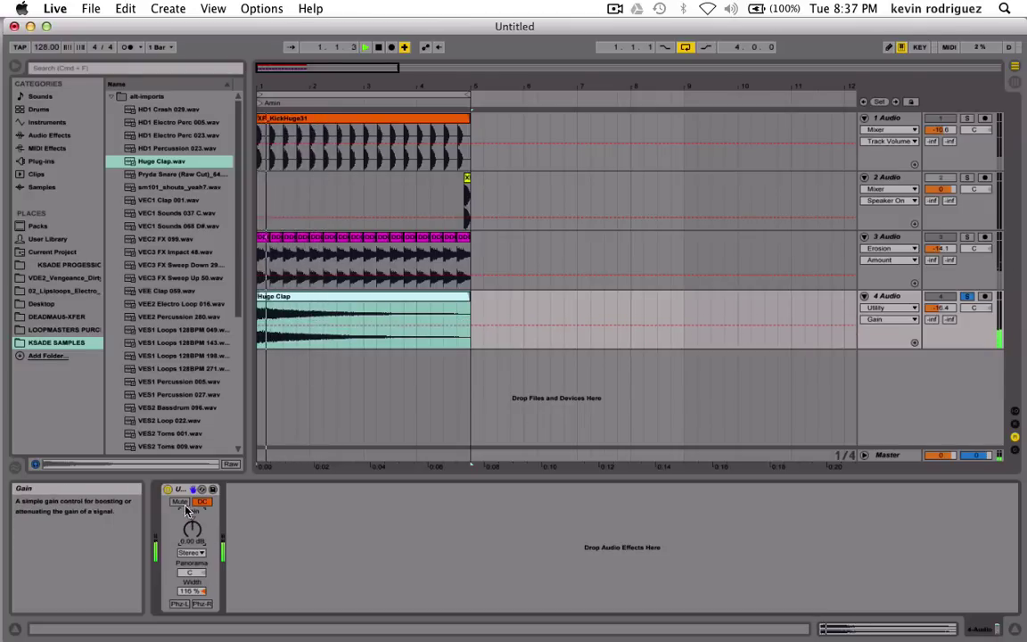
{"action": "left_click", "coordinate": [168, 490]}
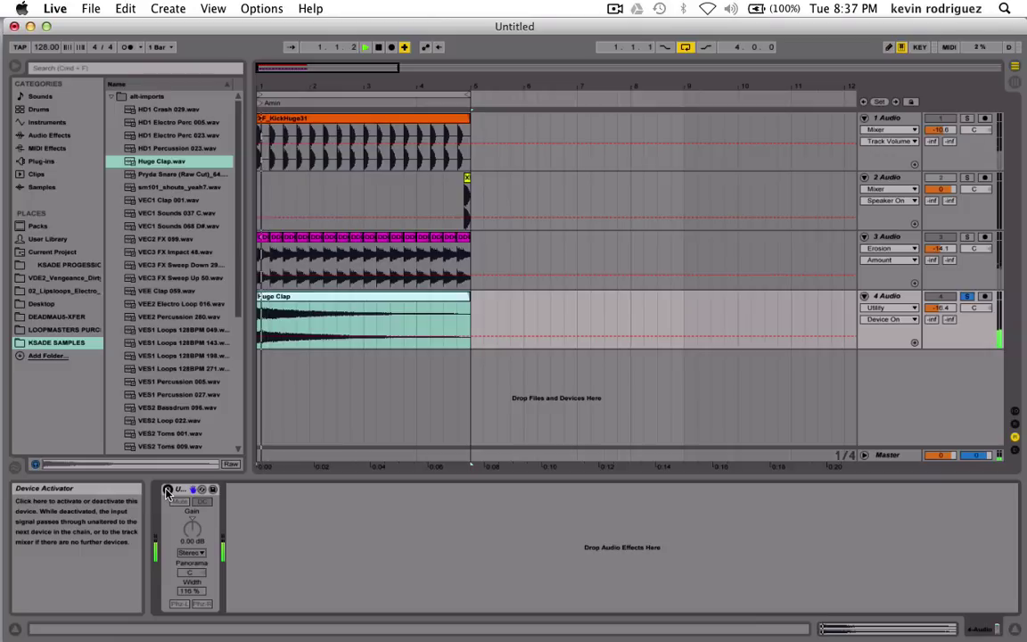
{"action": "left_click", "coordinate": [167, 491]}
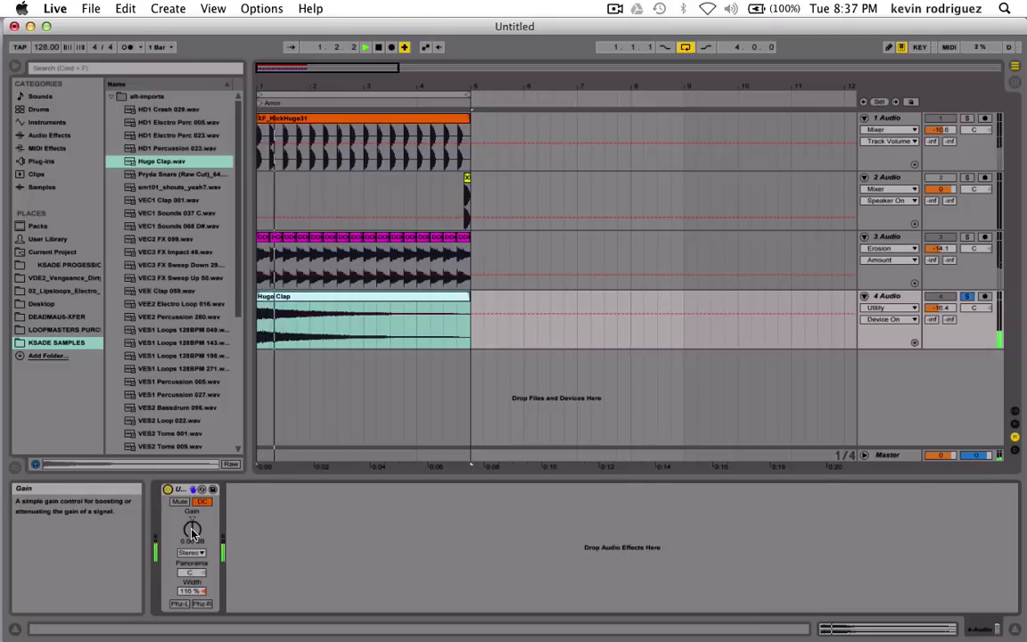
{"action": "left_click_drag", "start_coordinate": [192, 540], "coordinate": [192, 534]}
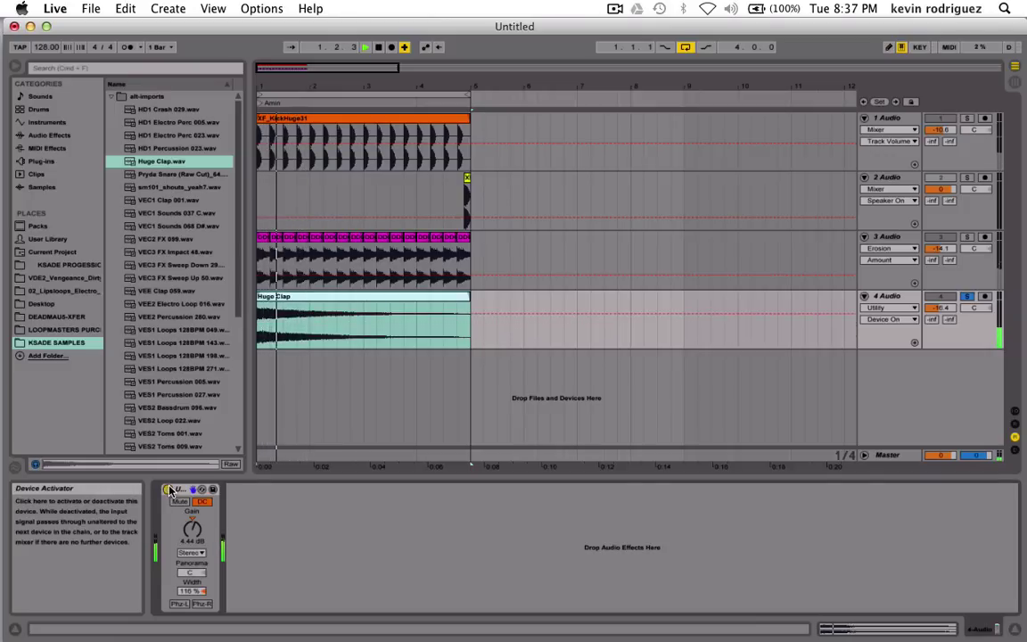
{"action": "left_click", "coordinate": [167, 490]}
{"action": "left_click", "coordinate": [168, 491]}
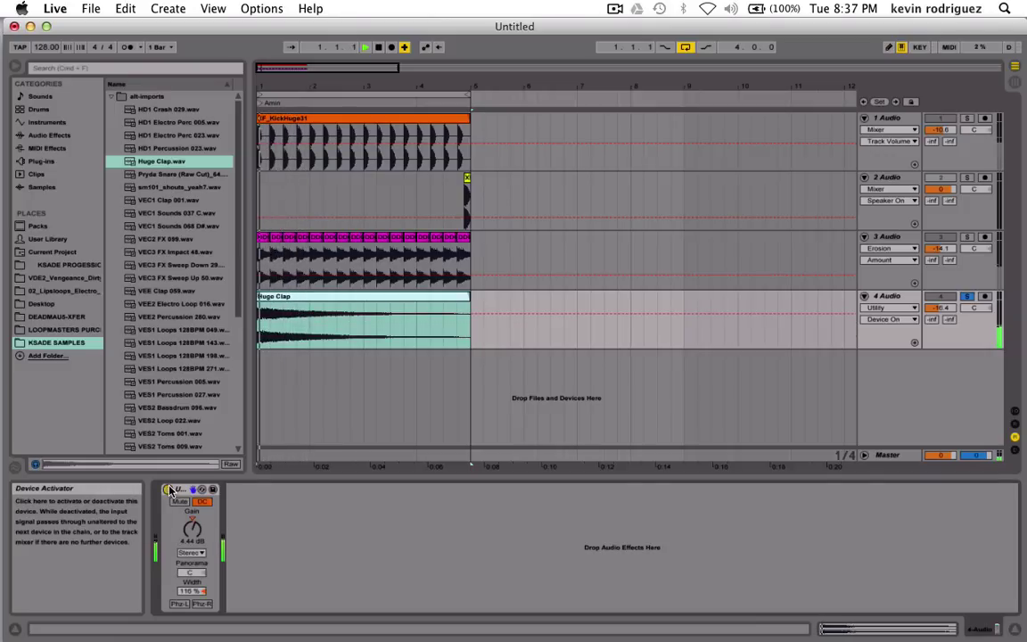
Set the clap's Utility gain to 1.67 dB, compare it with the device bypassed, and unsolo the clap track.
{"action": "left_click_drag", "start_coordinate": [191, 528], "coordinate": [191, 540]}
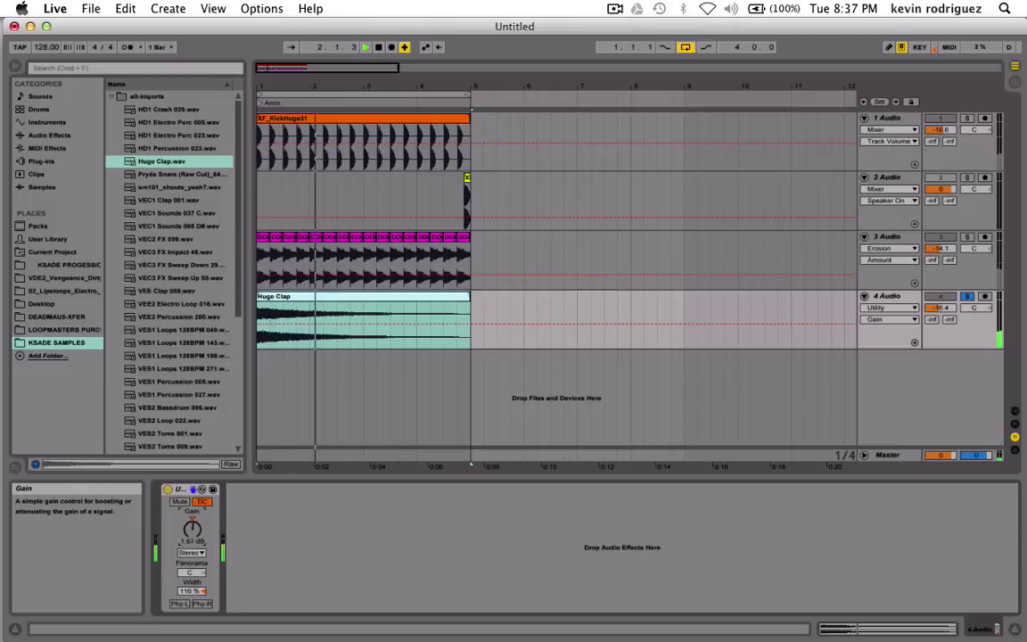
{"action": "left_click", "coordinate": [168, 491]}
{"action": "left_click", "coordinate": [168, 490]}
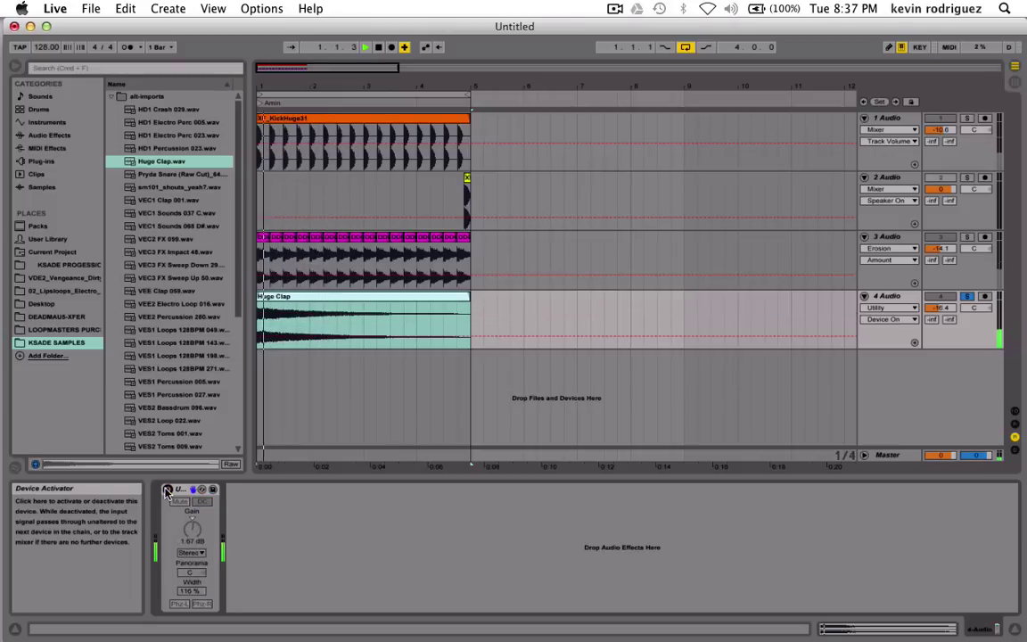
{"action": "left_click", "coordinate": [967, 297]}
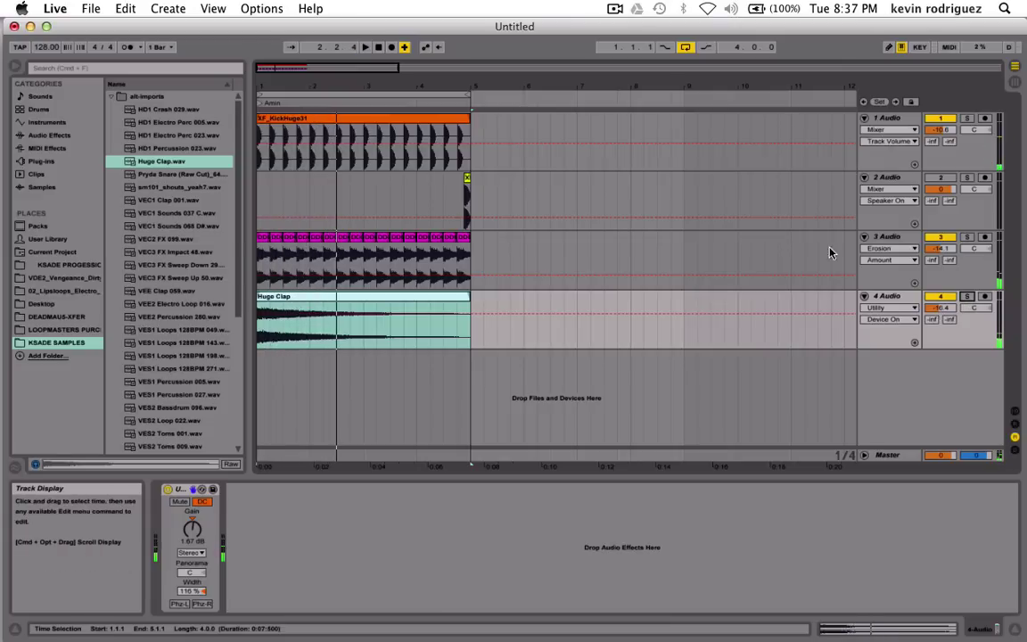
Copy the splash track's Reverb onto the clap track ahead of its Utility and play the full loop.
{"action": "left_click", "coordinate": [892, 236]}
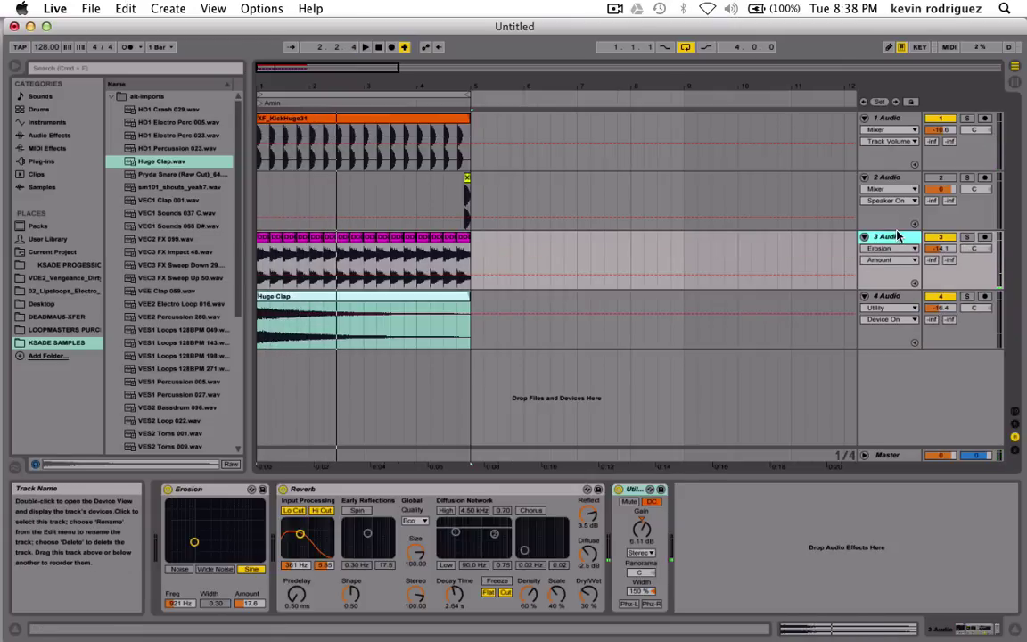
{"action": "left_click", "coordinate": [451, 492]}
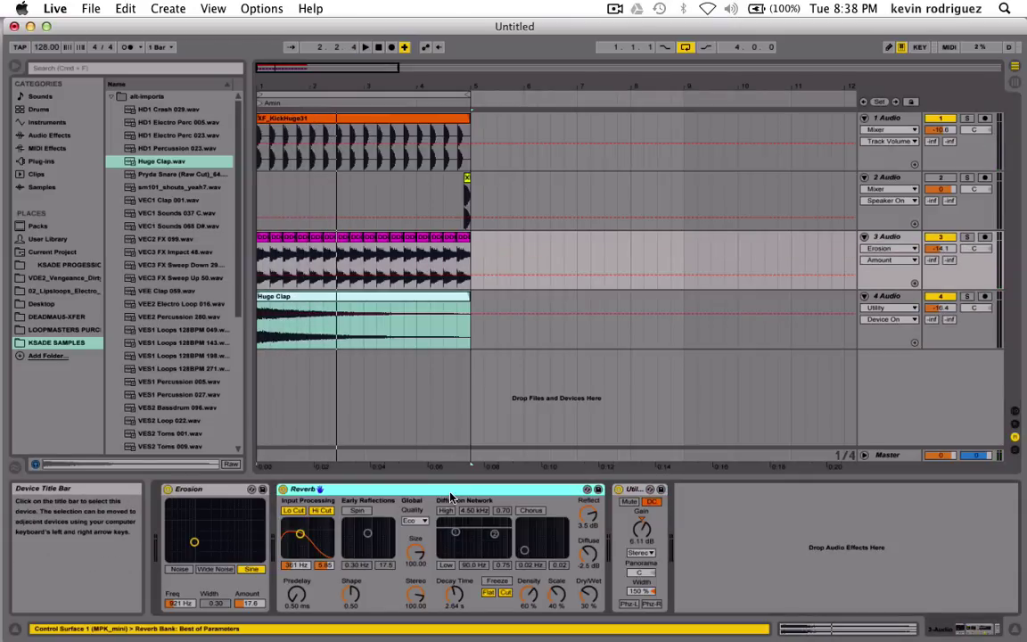
{"action": "left_click", "coordinate": [891, 295]}
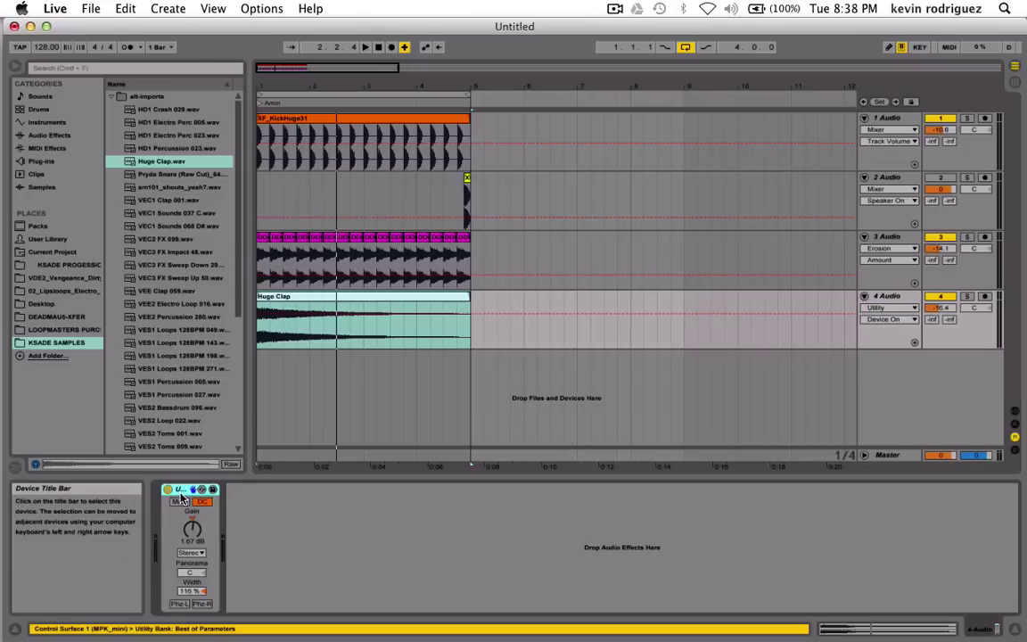
{"action": "key", "text": "super+v"}
{"action": "key", "text": "space"}
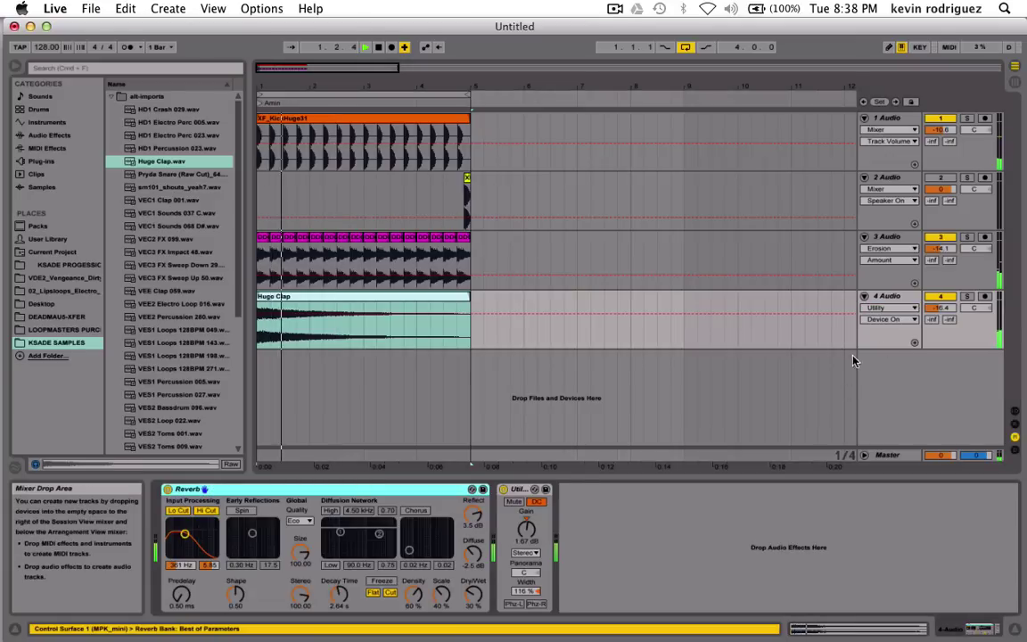
Solo the clap track and set its Reverb dry/wet to 44 %.
{"action": "left_click", "coordinate": [967, 296]}
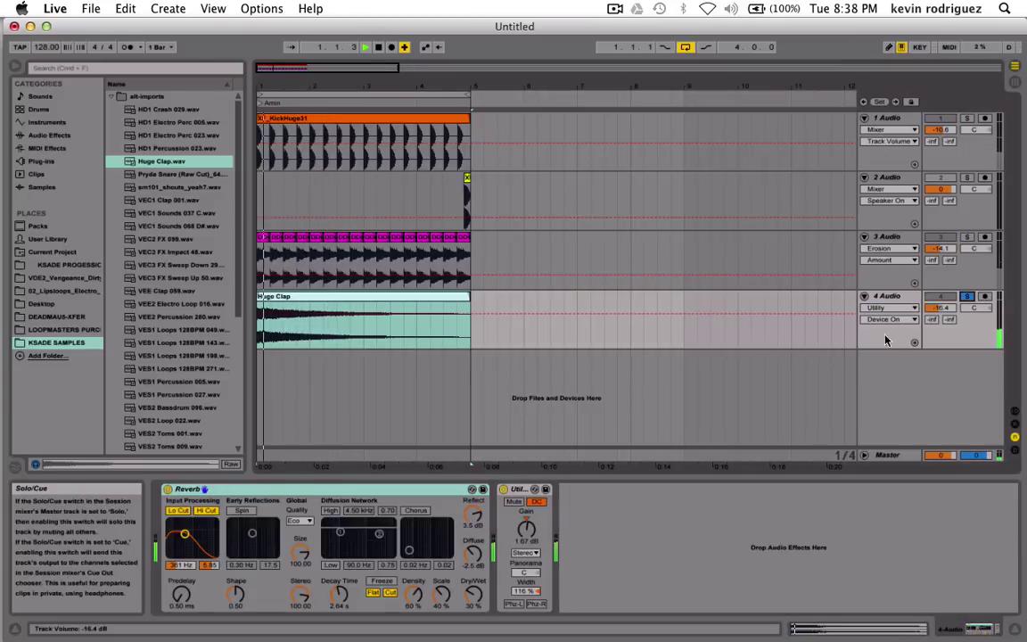
{"action": "left_click", "coordinate": [472, 596]}
{"action": "left_click_drag", "start_coordinate": [472, 596], "coordinate": [472, 584]}
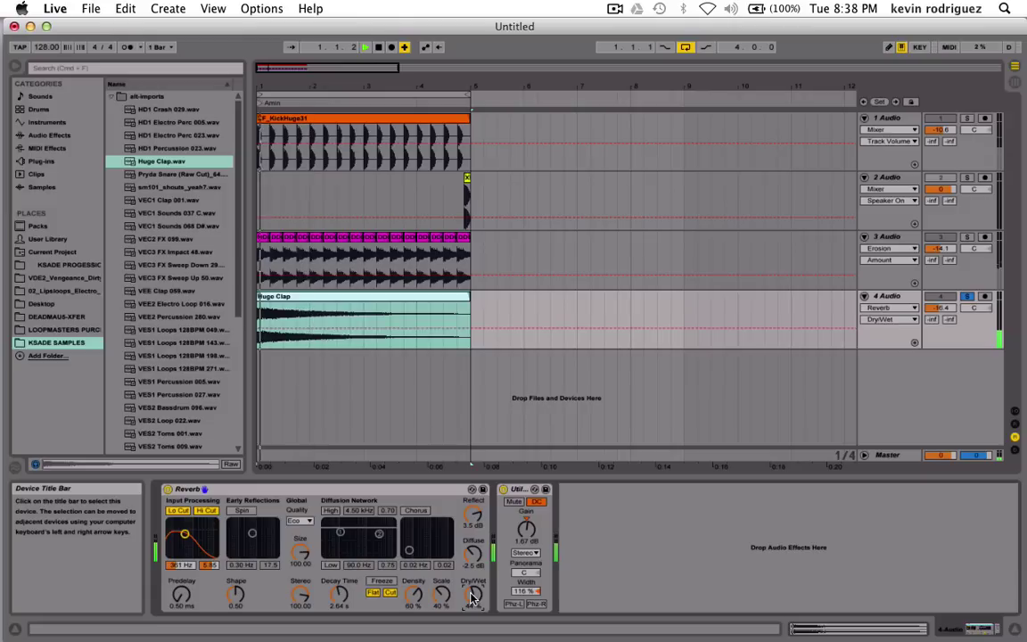
Set the clap Reverb's predelay to 28.5 ms and play the soloed clap.
{"action": "left_click_drag", "start_coordinate": [181, 594], "coordinate": [181, 567]}
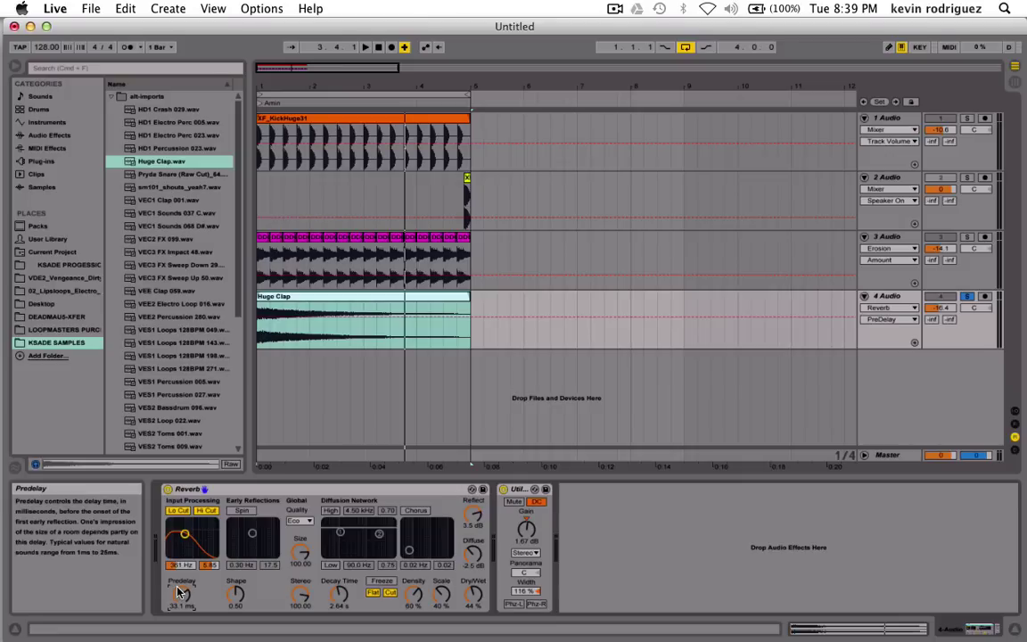
{"action": "left_click_drag", "start_coordinate": [187, 599], "coordinate": [188, 599]}
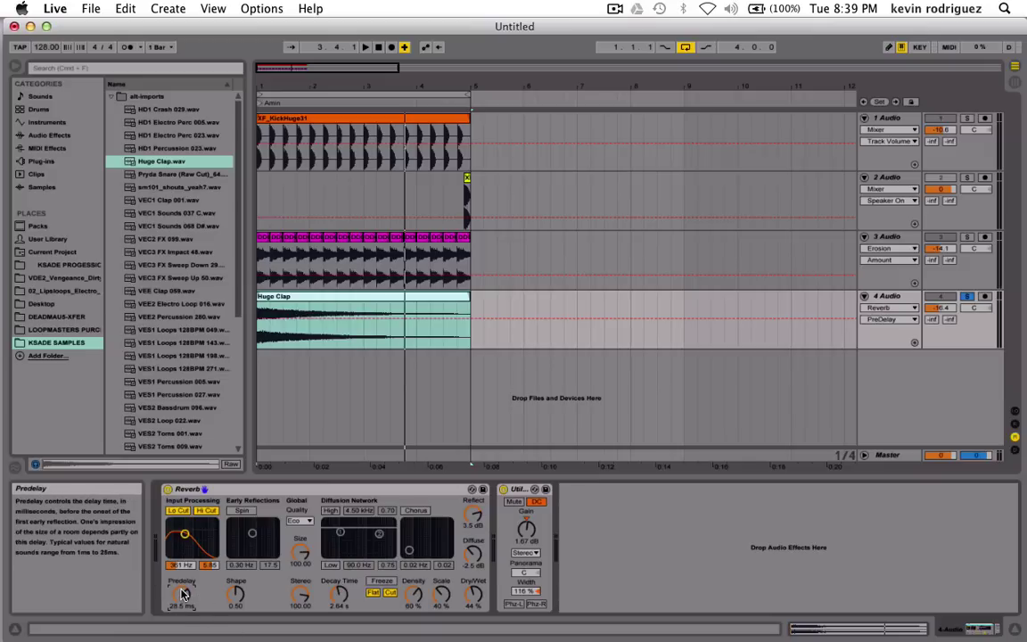
{"action": "key", "text": "space"}
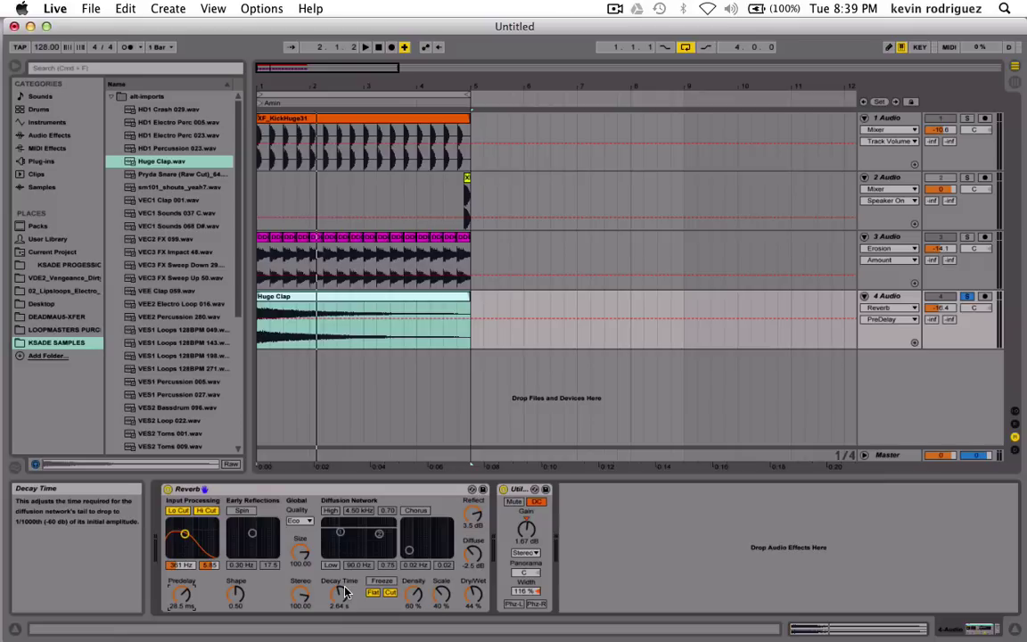
With the soloed clap playing, set the Reverb's Diffuse level to 3.2 dB and its Reflect level to -2.9 dB.
{"action": "key", "text": "space"}
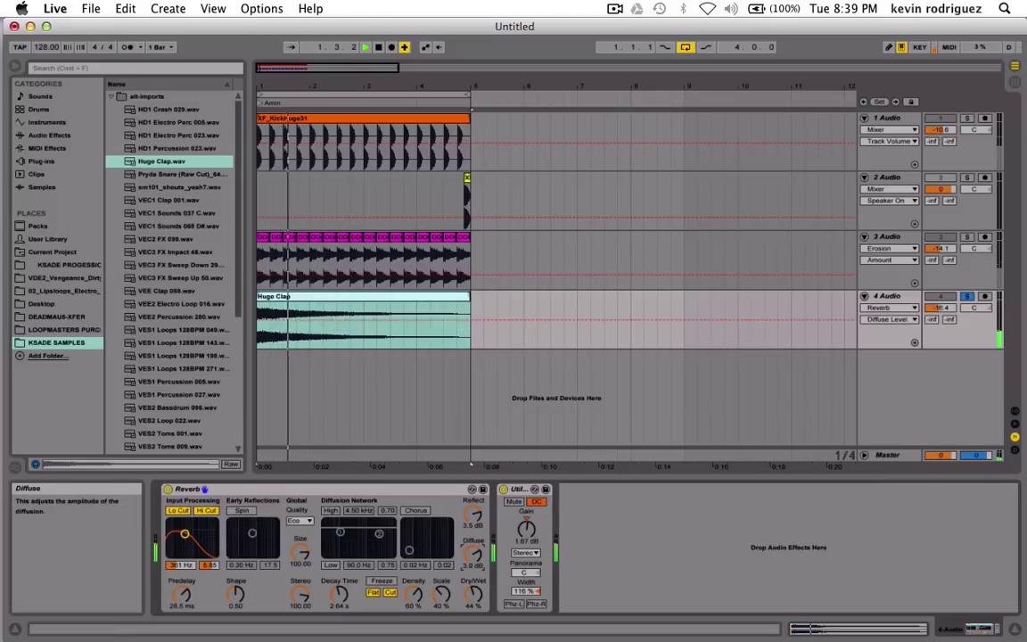
{"action": "left_click", "coordinate": [473, 552]}
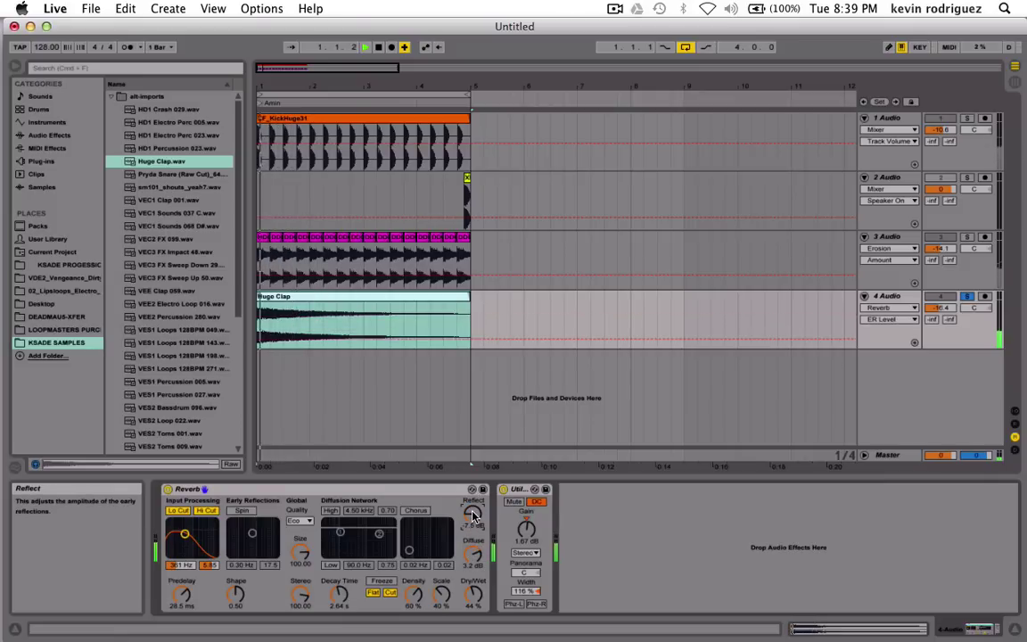
{"action": "left_click_drag", "start_coordinate": [472, 515], "coordinate": [472, 508]}
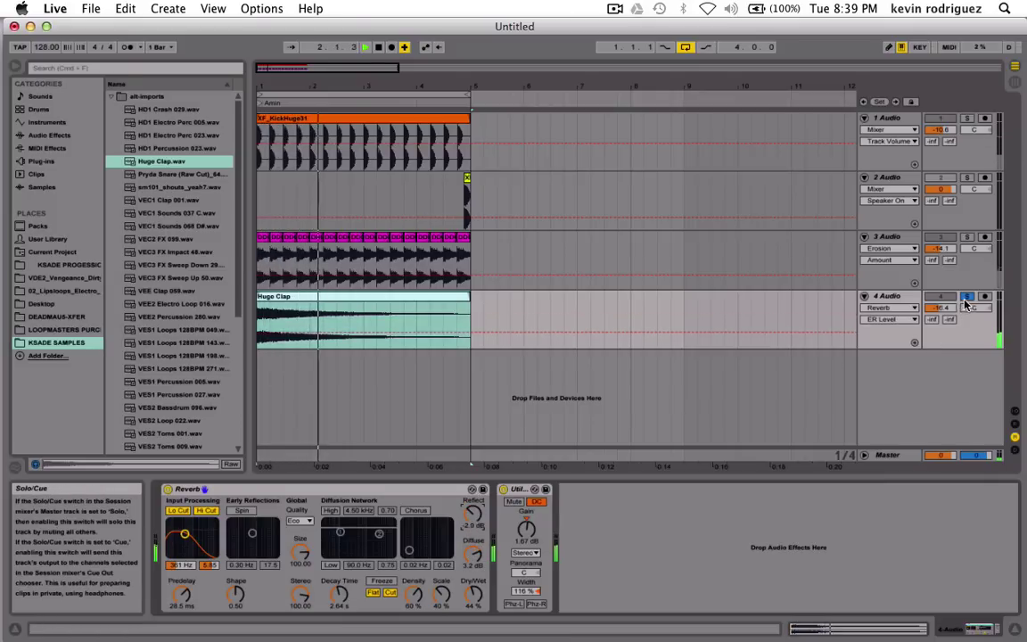
Set the clap's Utility gain to 6.67 dB and width to 166 %, and compare the sound with the device bypassed.
{"action": "left_click_drag", "start_coordinate": [533, 593], "coordinate": [532, 595]}
{"action": "left_click", "coordinate": [529, 532]}
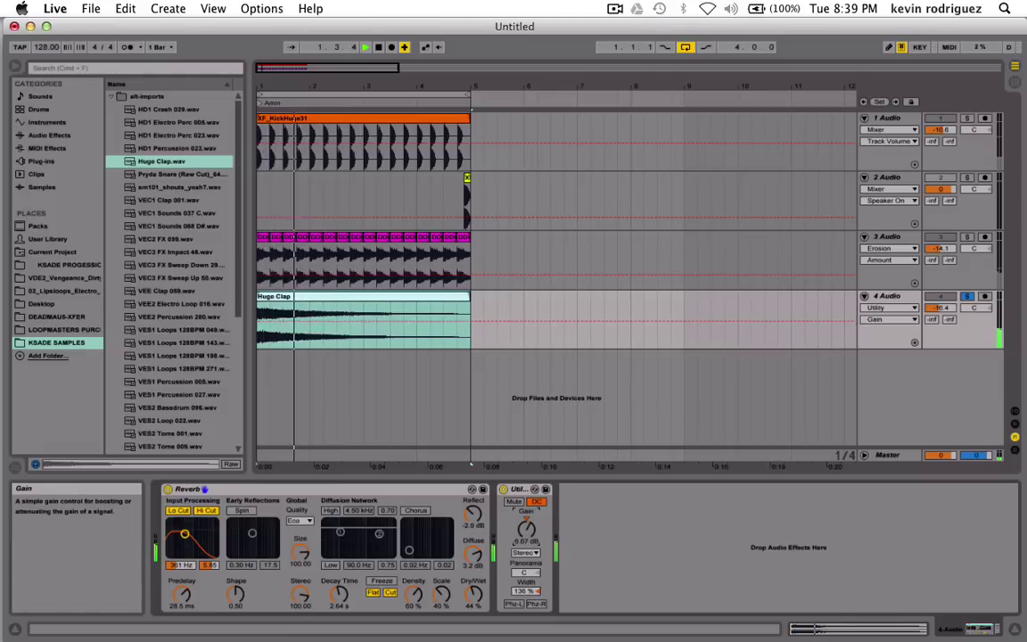
{"action": "mouse_move", "coordinate": [526, 591]}
{"action": "left_mouse_down"}
{"action": "mouse_move", "coordinate": [526, 573]}
{"action": "mouse_move", "coordinate": [529, 593]}
{"action": "left_mouse_up"}
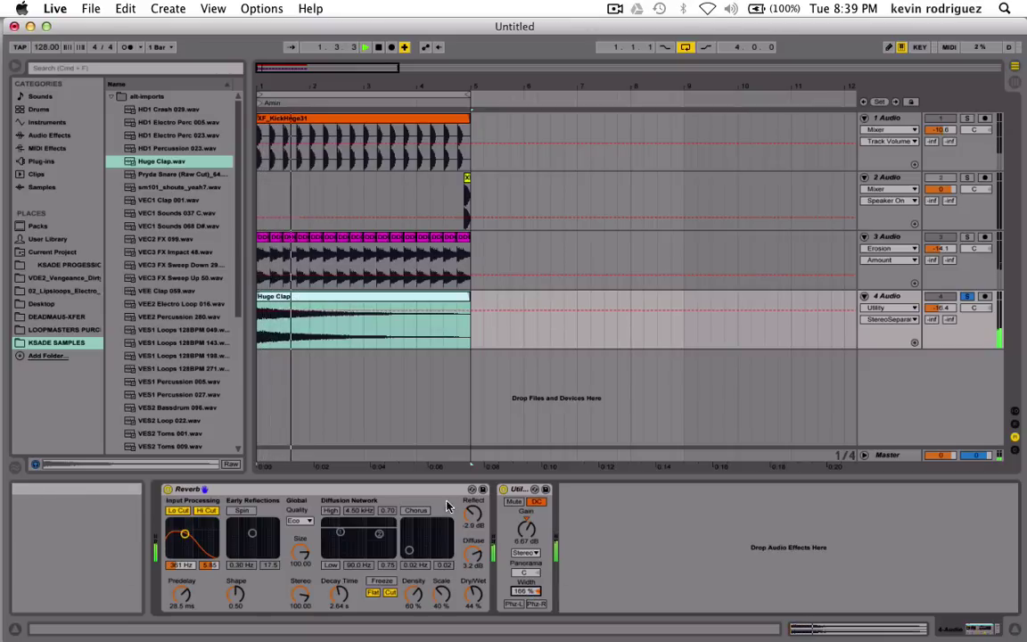
{"action": "left_click", "coordinate": [500, 489]}
{"action": "left_click", "coordinate": [505, 489]}
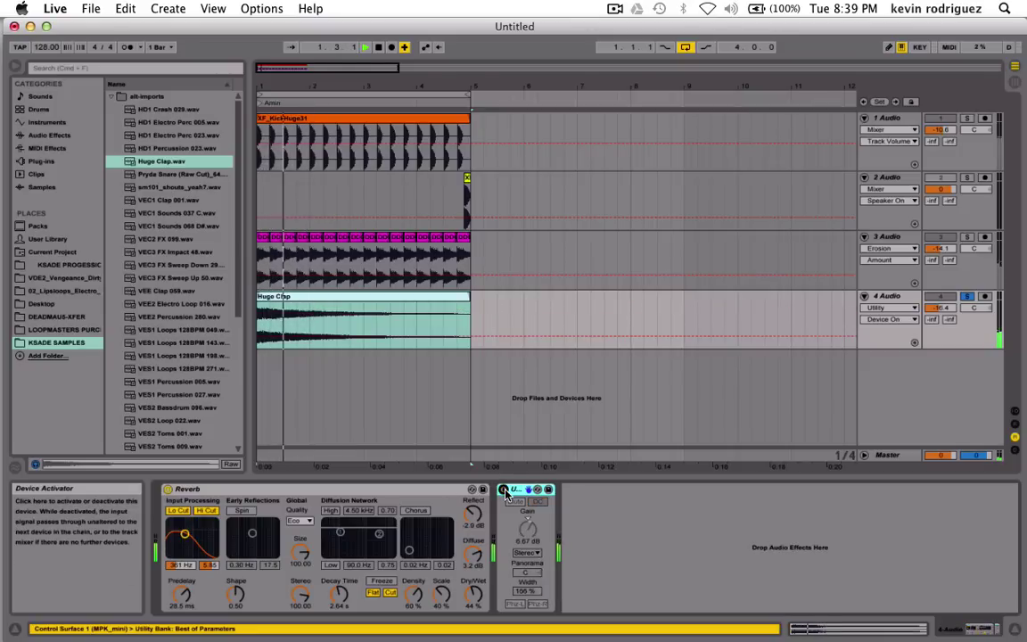
{"action": "left_click", "coordinate": [504, 490]}
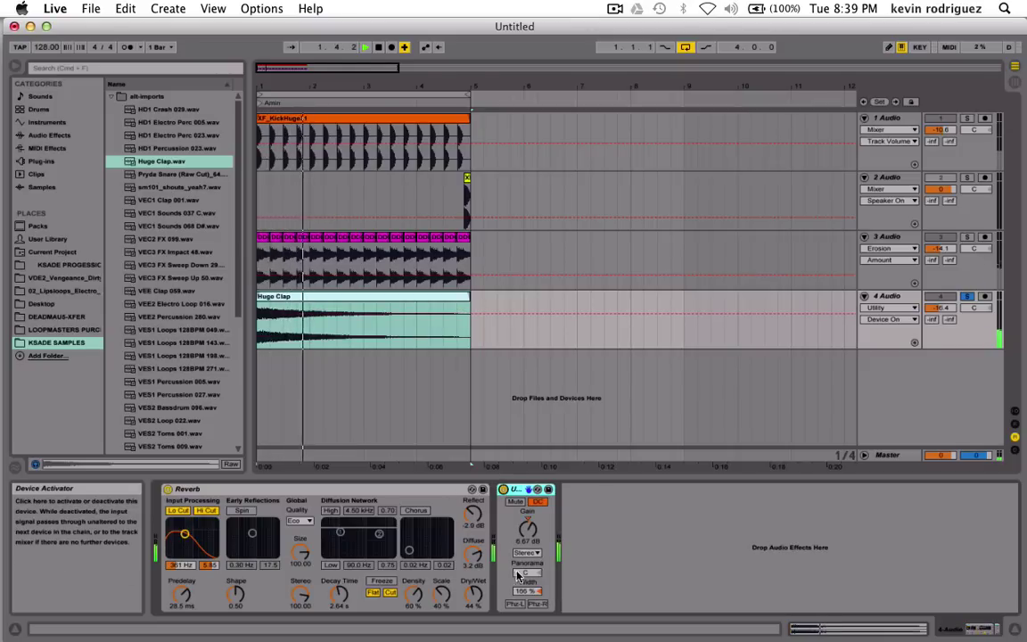
Try Utility gains of 5.56 dB and 2.78 dB on the soloed clap, comparing each with the device bypassed.
{"action": "left_click", "coordinate": [530, 529]}
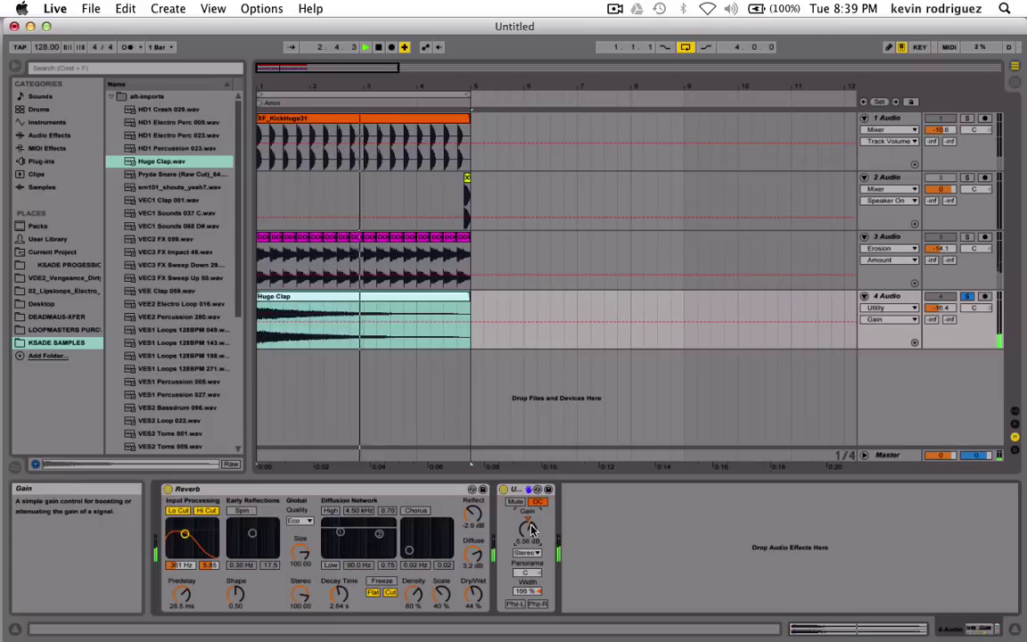
{"action": "left_click", "coordinate": [505, 491]}
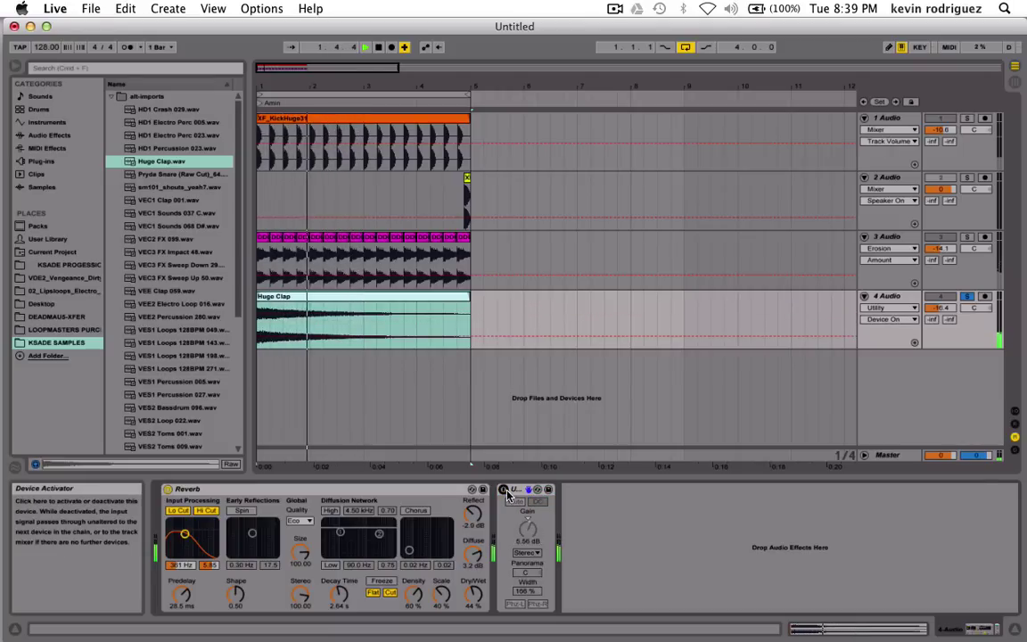
{"action": "left_click", "coordinate": [505, 490]}
{"action": "left_click", "coordinate": [529, 532]}
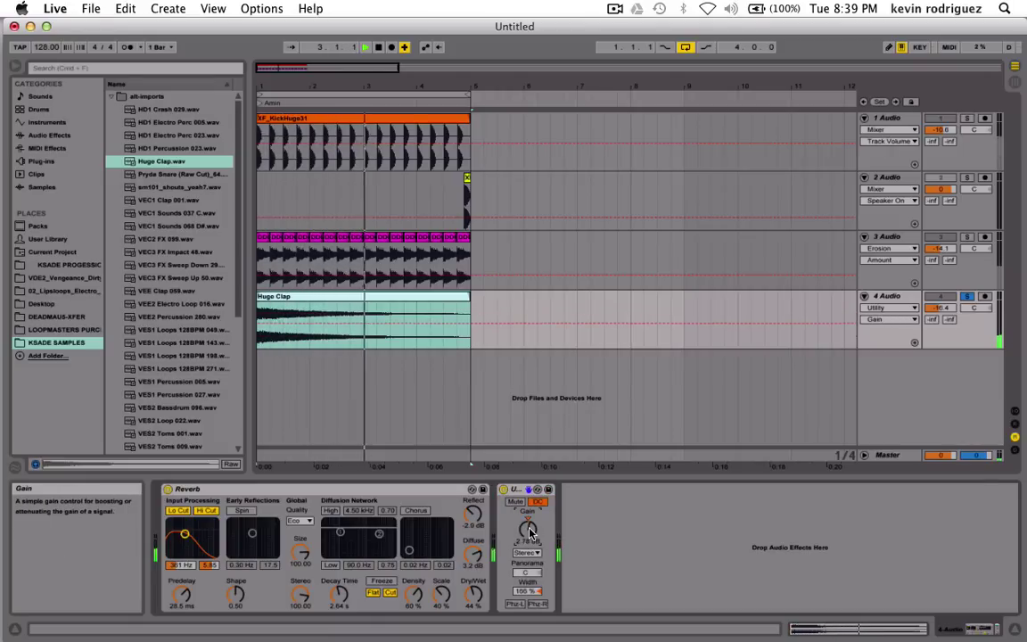
{"action": "left_click", "coordinate": [505, 490]}
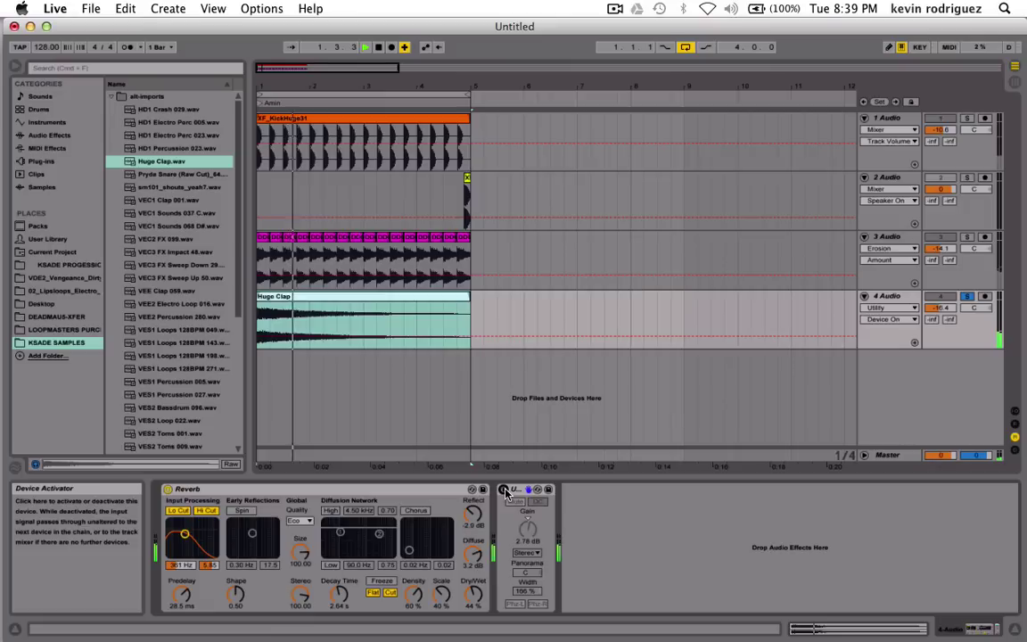
Set the clap's Utility gain to 3.33 dB and compare the device active and bypassed, both soloed and in the full loop.
{"action": "left_click", "coordinate": [529, 532]}
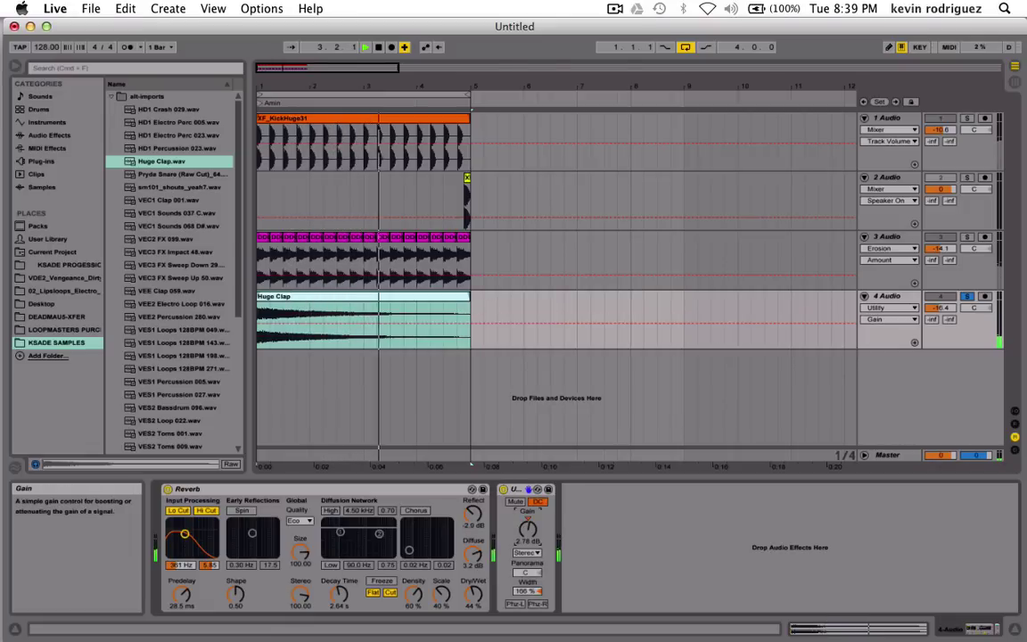
{"action": "left_click", "coordinate": [505, 491]}
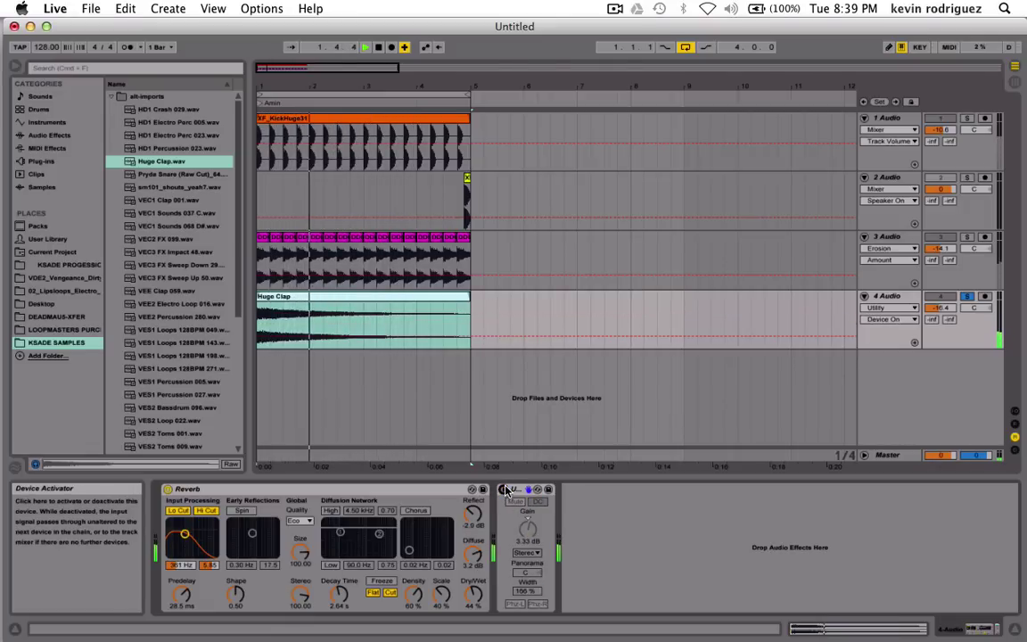
{"action": "left_click", "coordinate": [505, 490]}
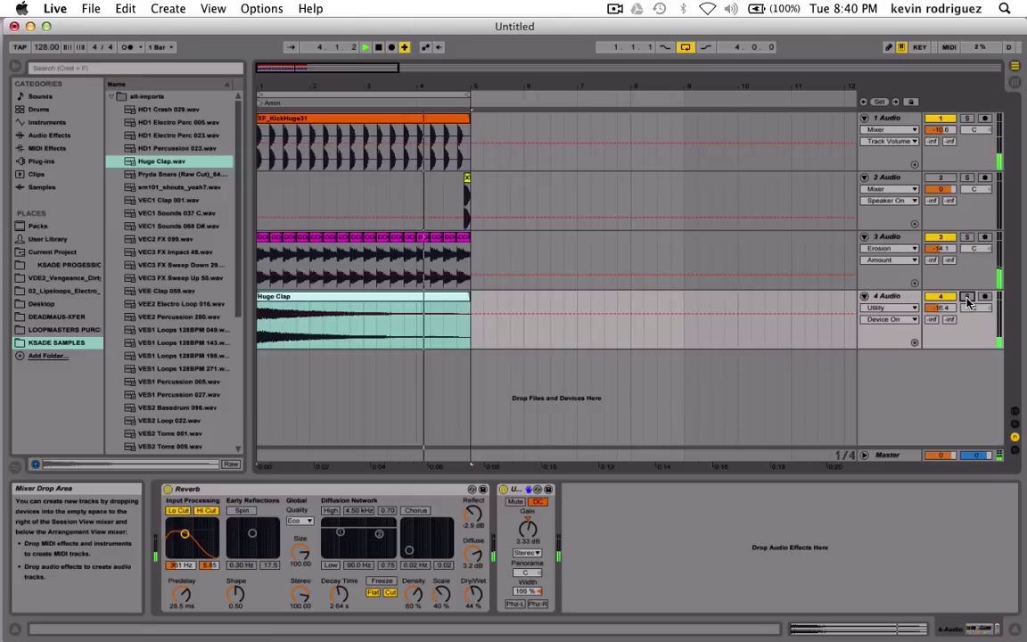
{"action": "left_click", "coordinate": [504, 489]}
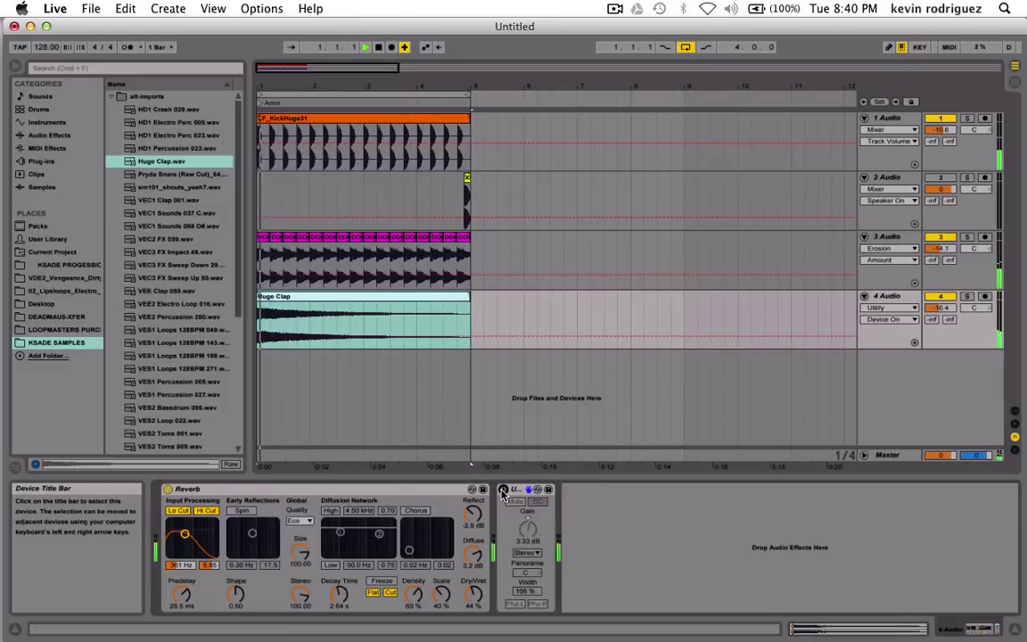
Reactivate the clap's Utility and play the full loop to hear it in the mix.
{"action": "left_click", "coordinate": [503, 490]}
{"action": "key", "text": "space"}
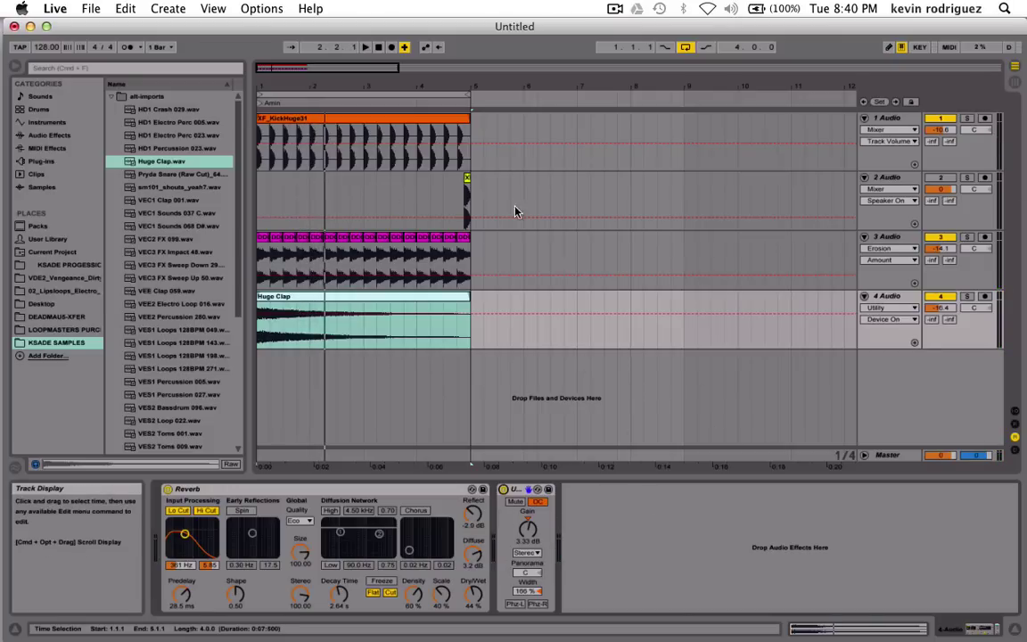
{"action": "key", "text": "space"}
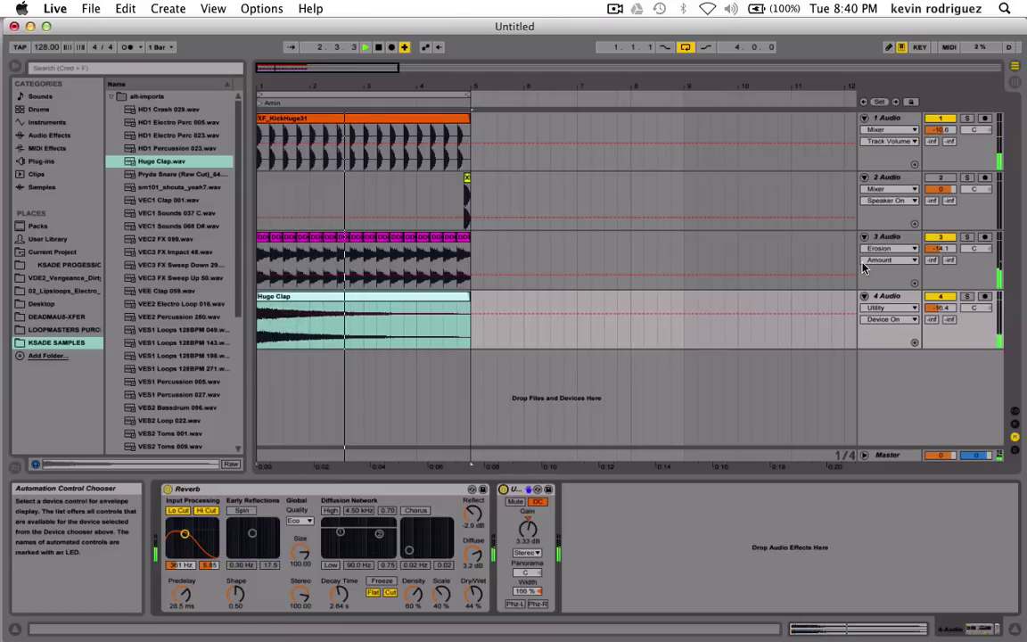
{"action": "key", "text": "space"}
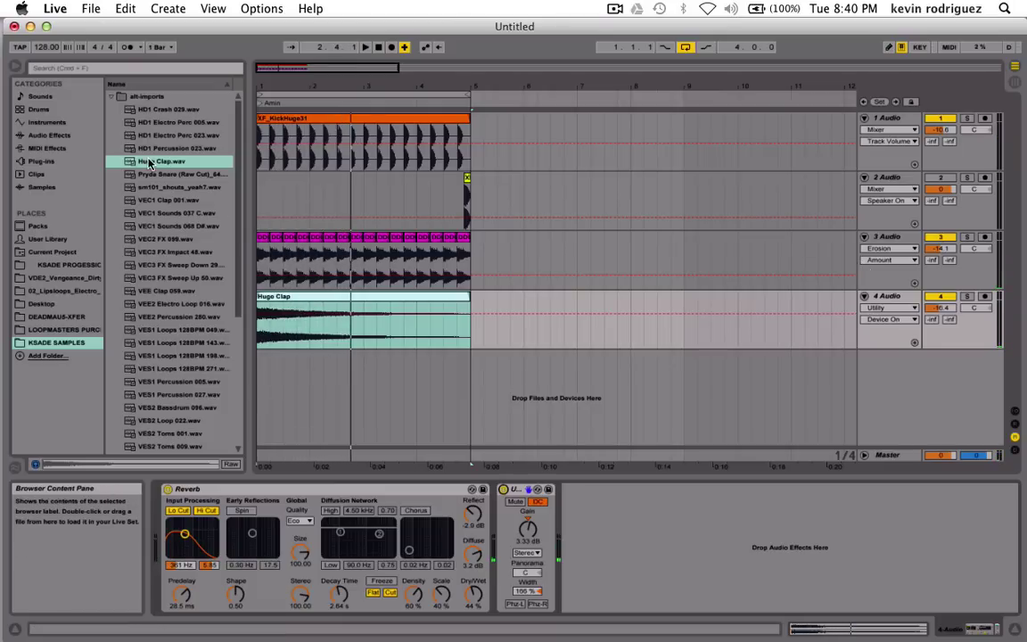
Collapse the alt-imports folder, check the Loopmasters sample folder, narrow the browser sidebar and open the VDE2 Vengeance folder.
{"action": "left_click", "coordinate": [110, 95]}
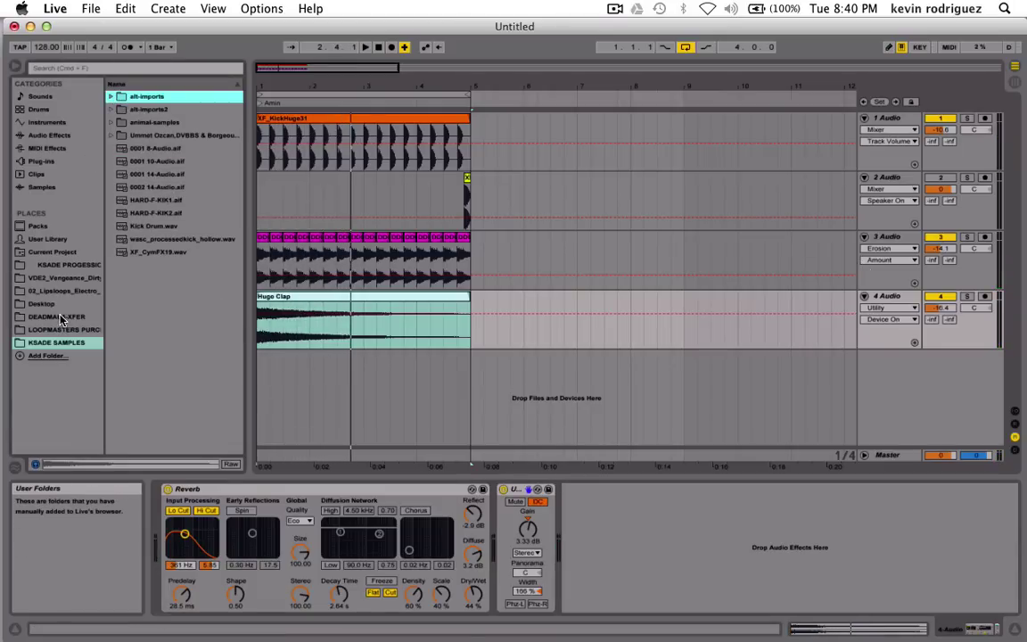
{"action": "left_click", "coordinate": [63, 278]}
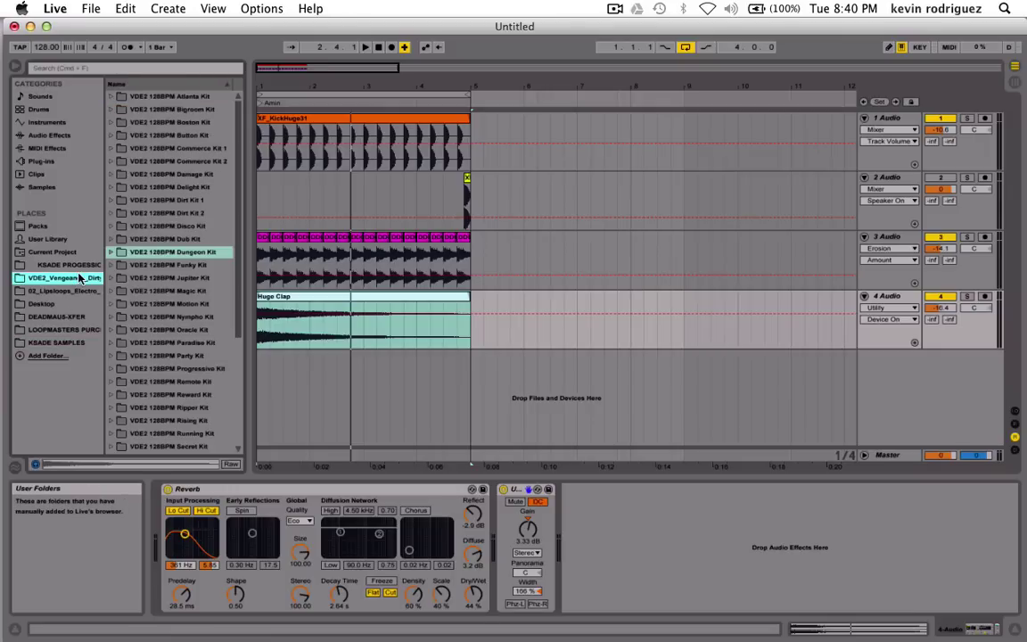
{"action": "left_click", "coordinate": [102, 331]}
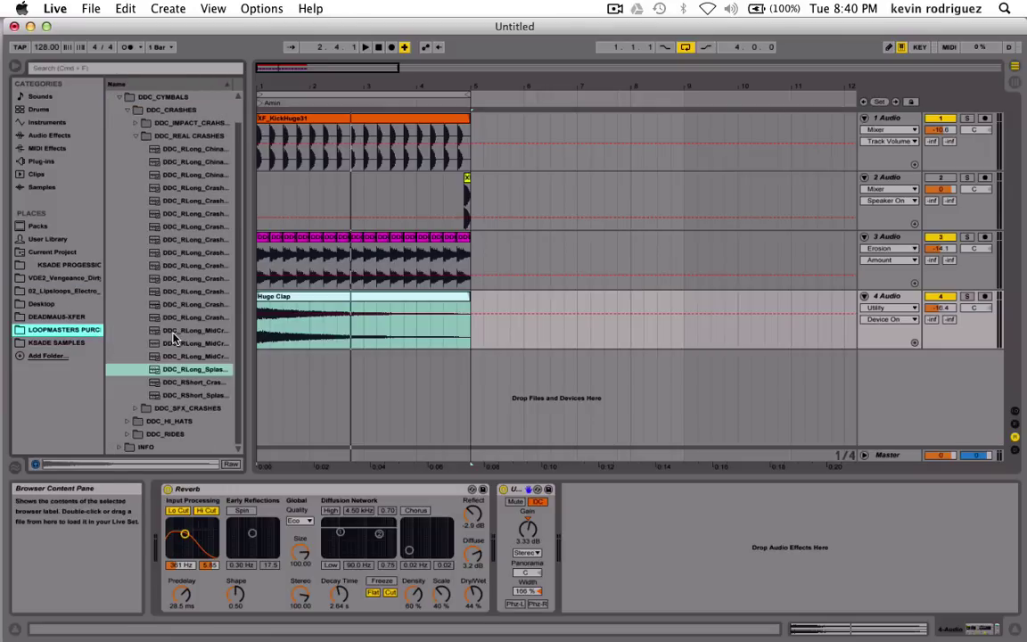
{"action": "mouse_move", "coordinate": [104, 336]}
{"action": "left_mouse_down"}
{"action": "mouse_move", "coordinate": [172, 337]}
{"action": "mouse_move", "coordinate": [100, 325]}
{"action": "left_mouse_up"}
{"action": "left_click", "coordinate": [72, 276]}
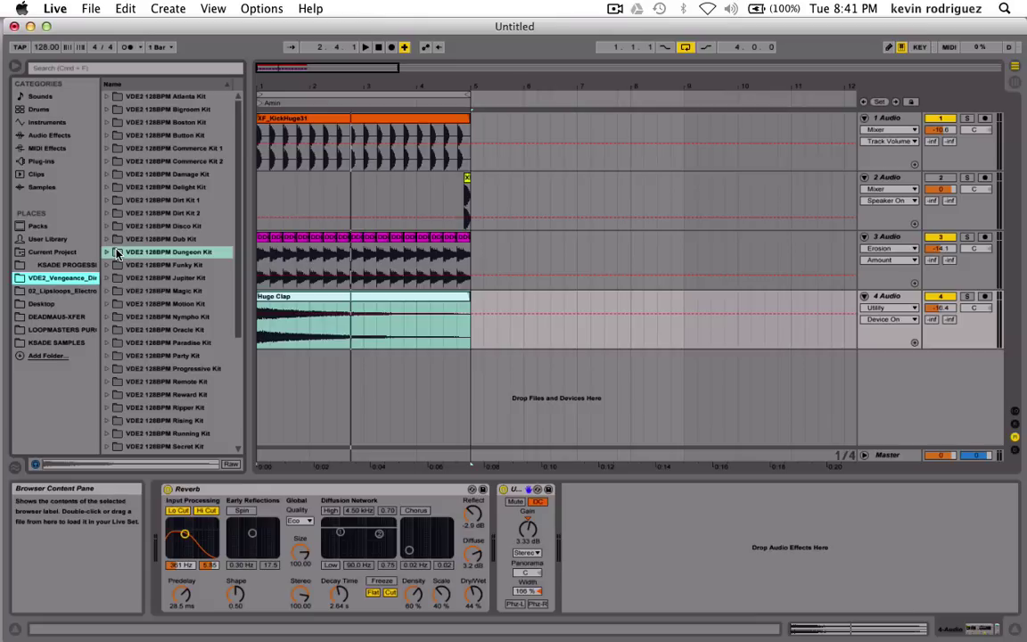
Look through the samples in the VDE2 128BPM Dungeon Kit and Swedish Kit folders.
{"action": "left_click", "coordinate": [117, 253]}
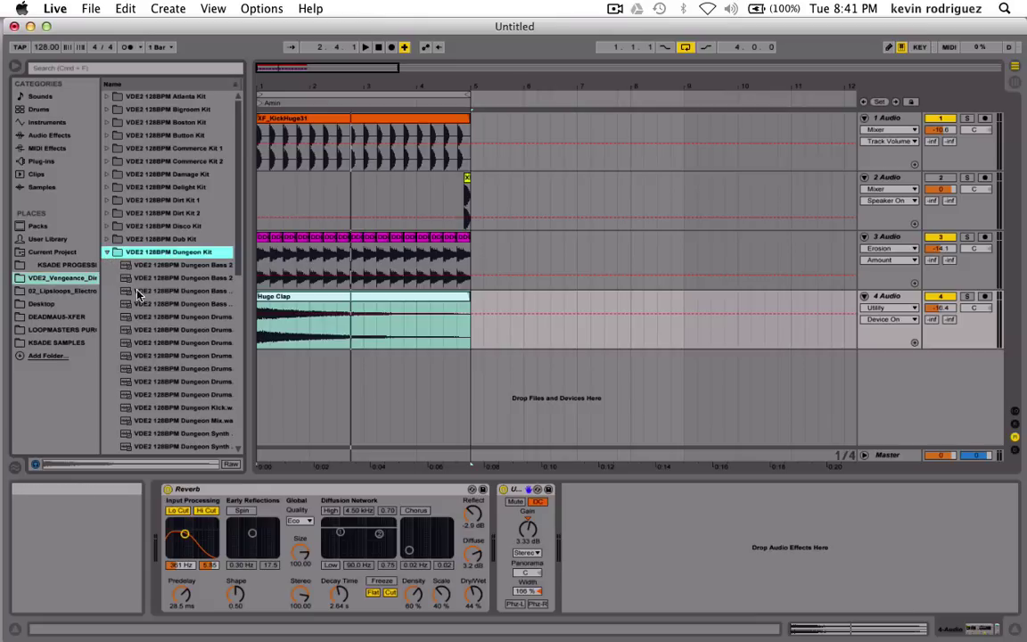
{"action": "scroll", "coordinate": [138, 294], "scroll_direction": "down", "scroll_amount": 5}
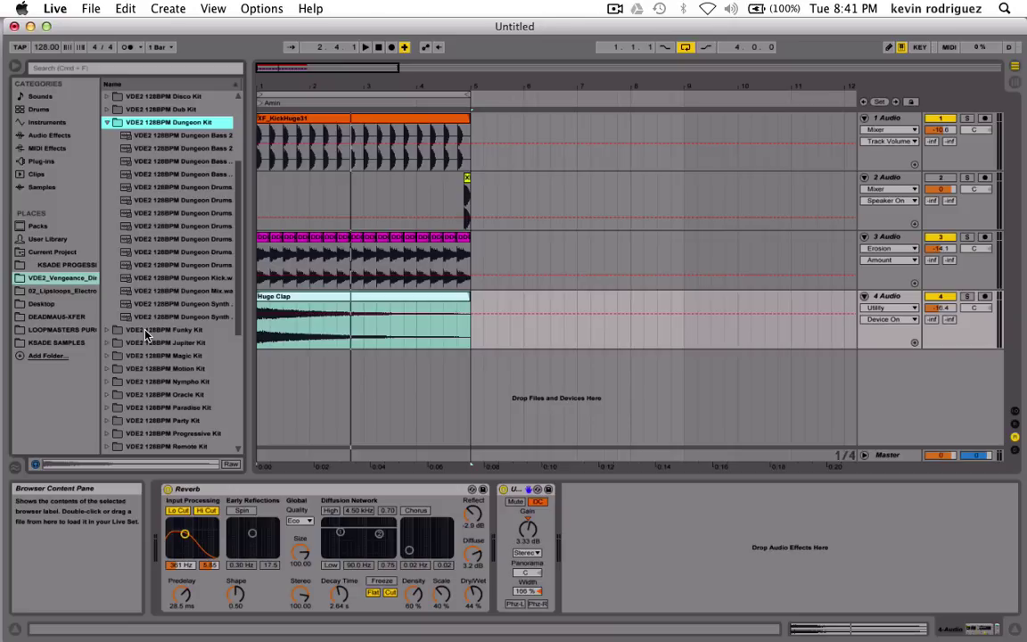
{"action": "scroll", "coordinate": [147, 334], "scroll_direction": "up", "scroll_amount": 4}
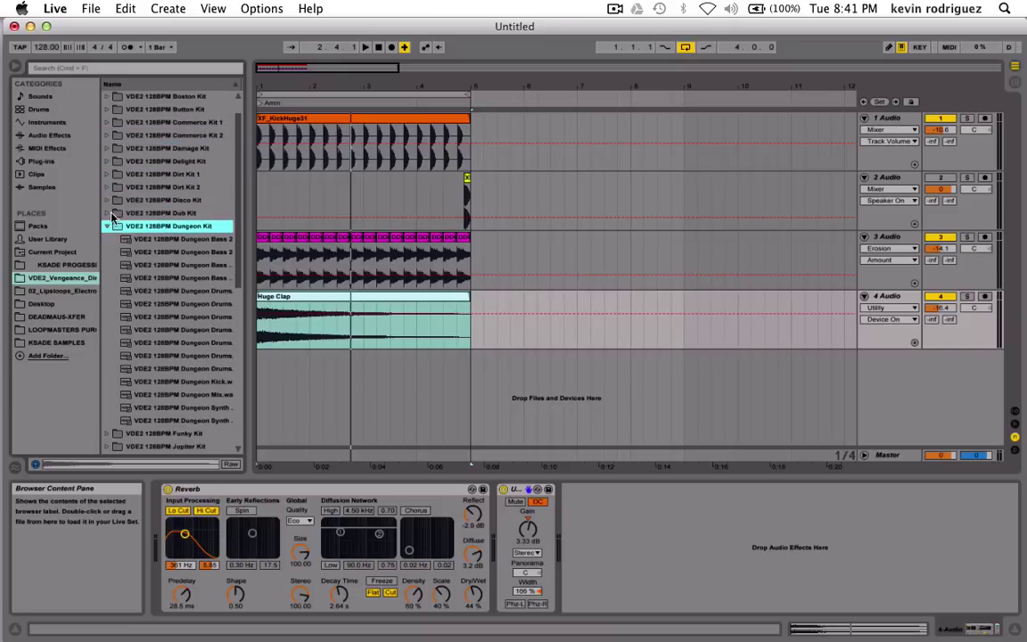
{"action": "left_click", "coordinate": [109, 230]}
{"action": "scroll", "coordinate": [143, 330], "scroll_direction": "down", "scroll_amount": 5}
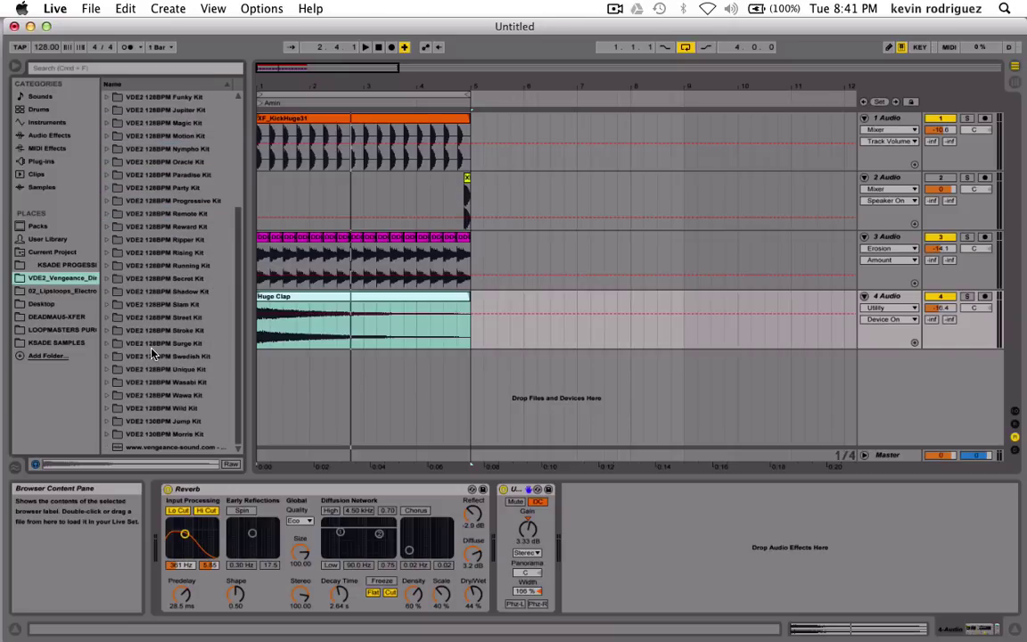
{"action": "left_click", "coordinate": [107, 357]}
{"action": "scroll", "coordinate": [138, 365], "scroll_direction": "down", "scroll_amount": 1}
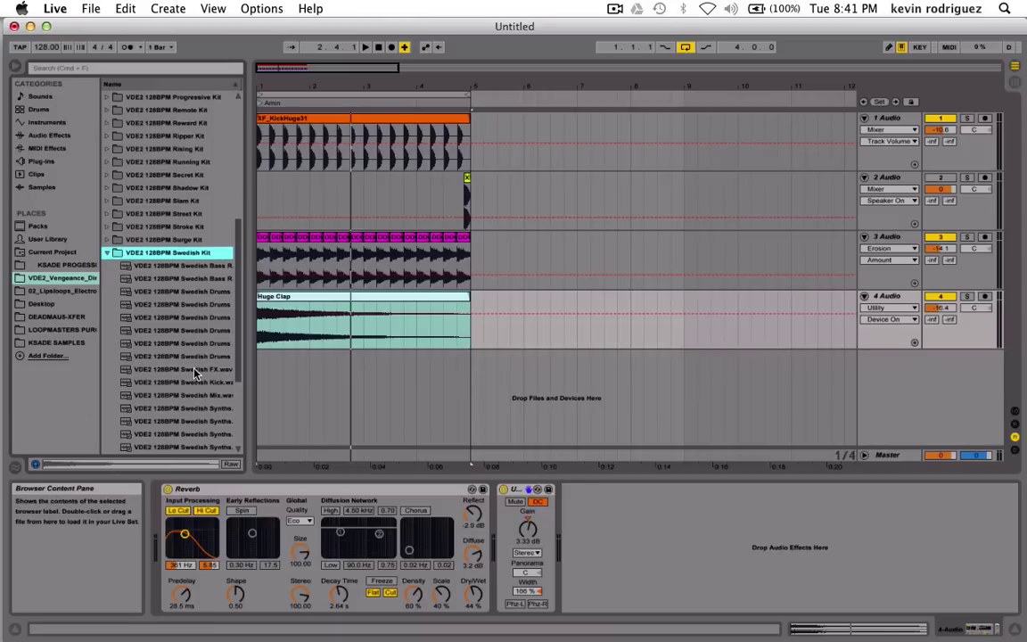
{"action": "scroll", "coordinate": [195, 373], "scroll_direction": "down", "scroll_amount": 8}
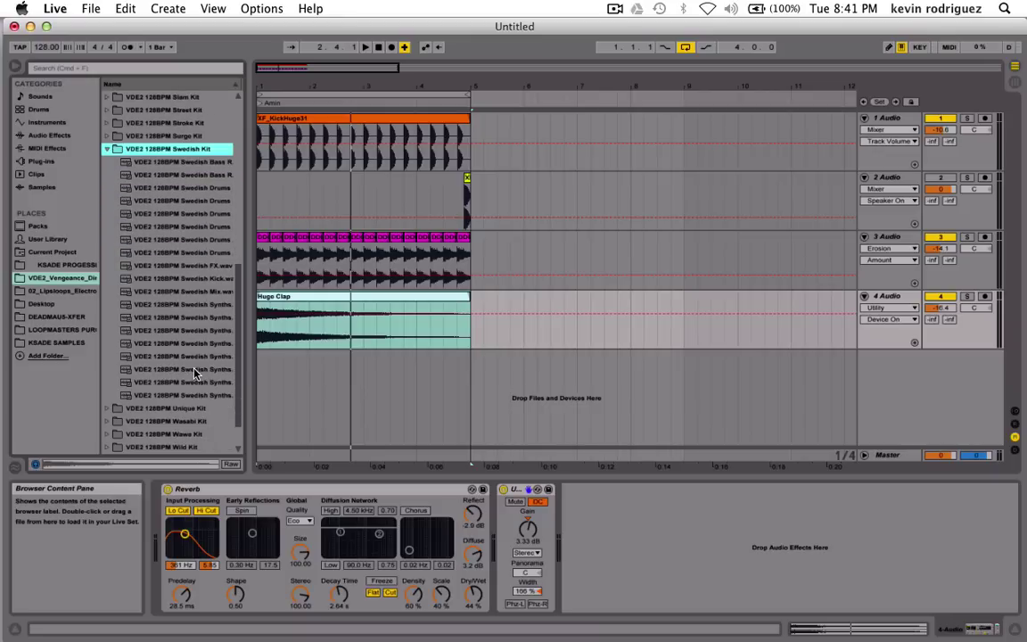
Browse the built-in Sounds and Drums categories for loop material.
{"action": "left_click", "coordinate": [40, 98]}
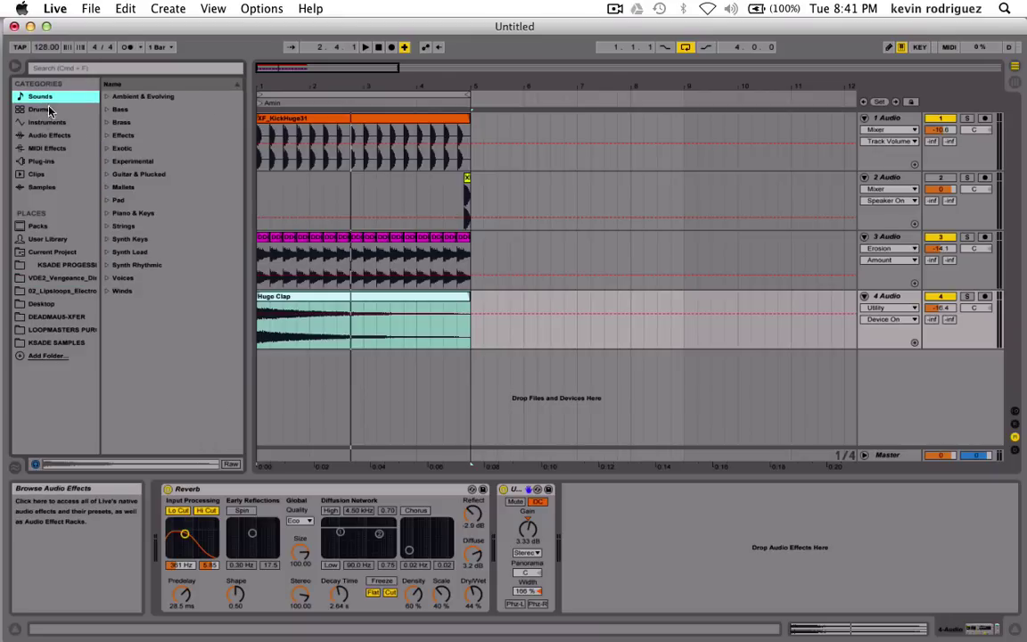
{"action": "left_click", "coordinate": [43, 109]}
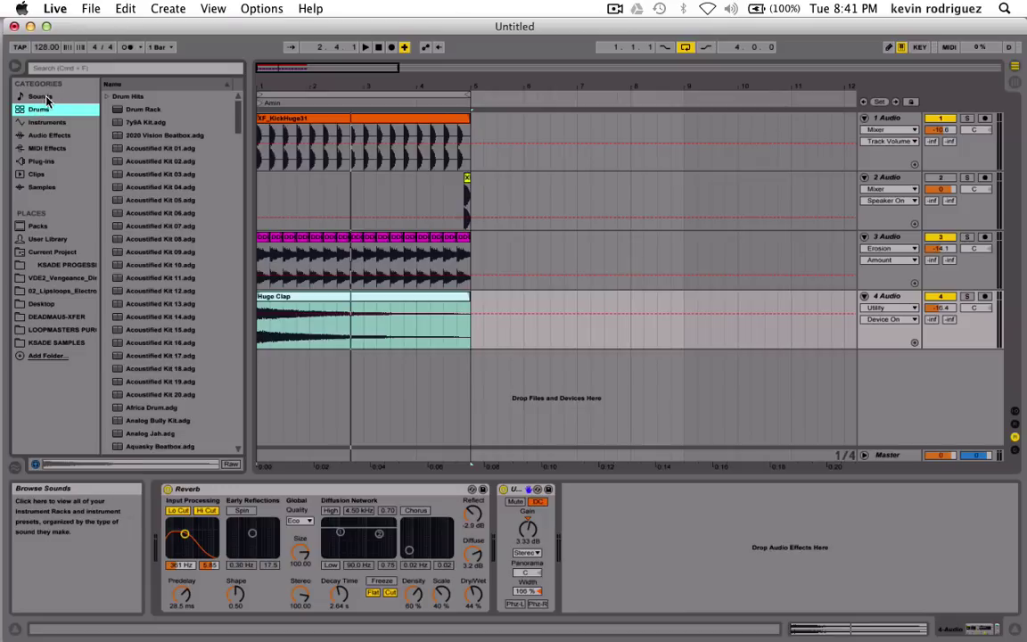
{"action": "left_click", "coordinate": [44, 97]}
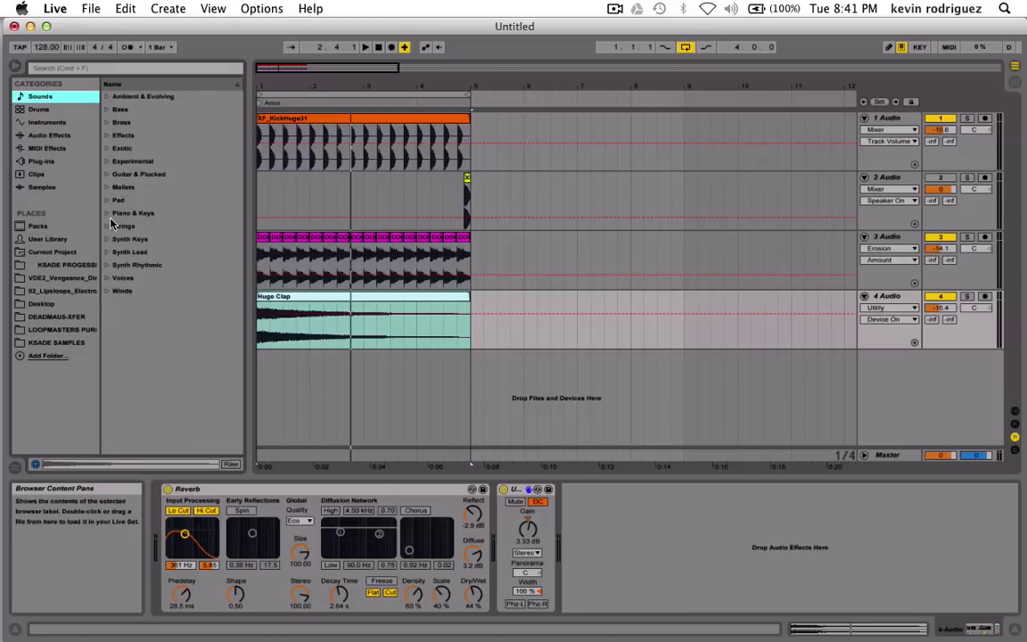
{"action": "left_click", "coordinate": [39, 109]}
{"action": "scroll", "coordinate": [169, 205], "scroll_direction": "down", "scroll_amount": 10}
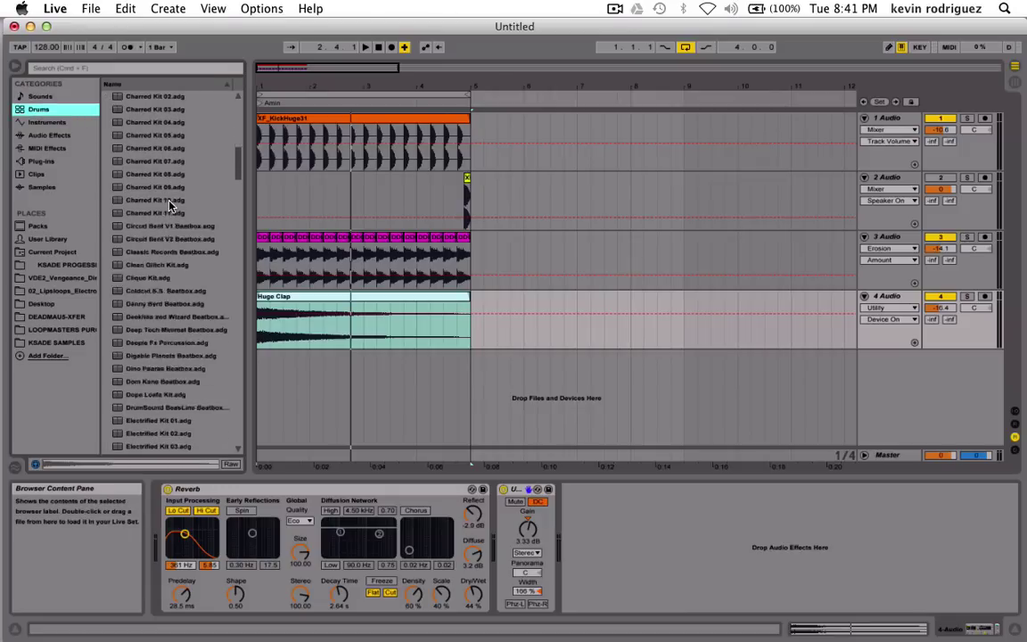
{"action": "scroll", "coordinate": [169, 205], "scroll_direction": "up", "scroll_amount": 10}
{"action": "left_click", "coordinate": [49, 100]}
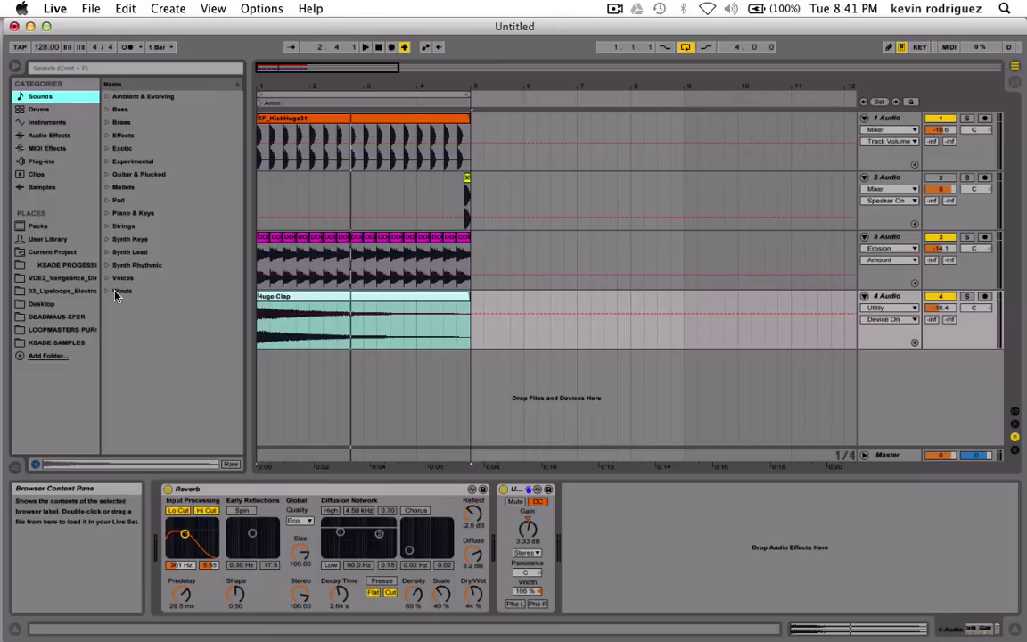
{"action": "left_click", "coordinate": [48, 111]}
{"action": "scroll", "coordinate": [151, 185], "scroll_direction": "down", "scroll_amount": 5}
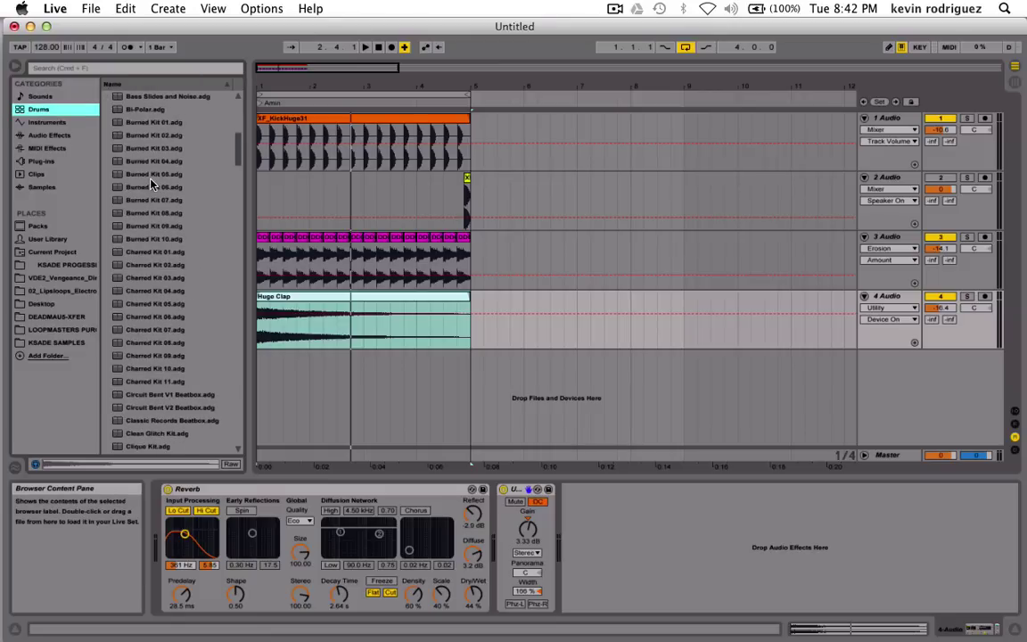
{"action": "scroll", "coordinate": [152, 184], "scroll_direction": "up", "scroll_amount": 10}
Search the Drums category for "loop" and "hi", and look through the list of drum kits.
{"action": "left_click", "coordinate": [88, 69]}
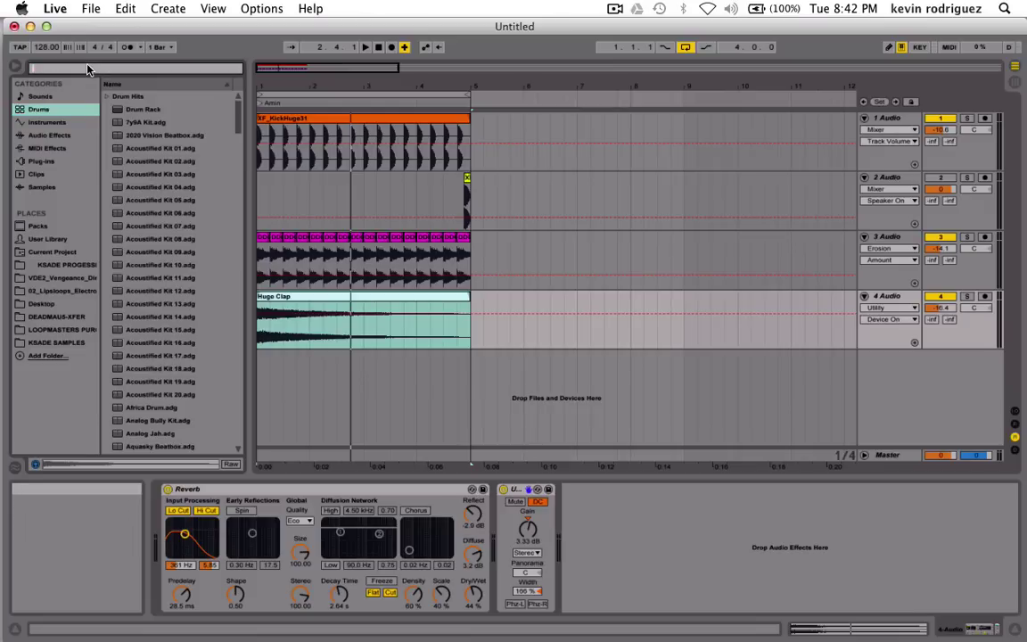
{"action": "type", "text": "loop"}
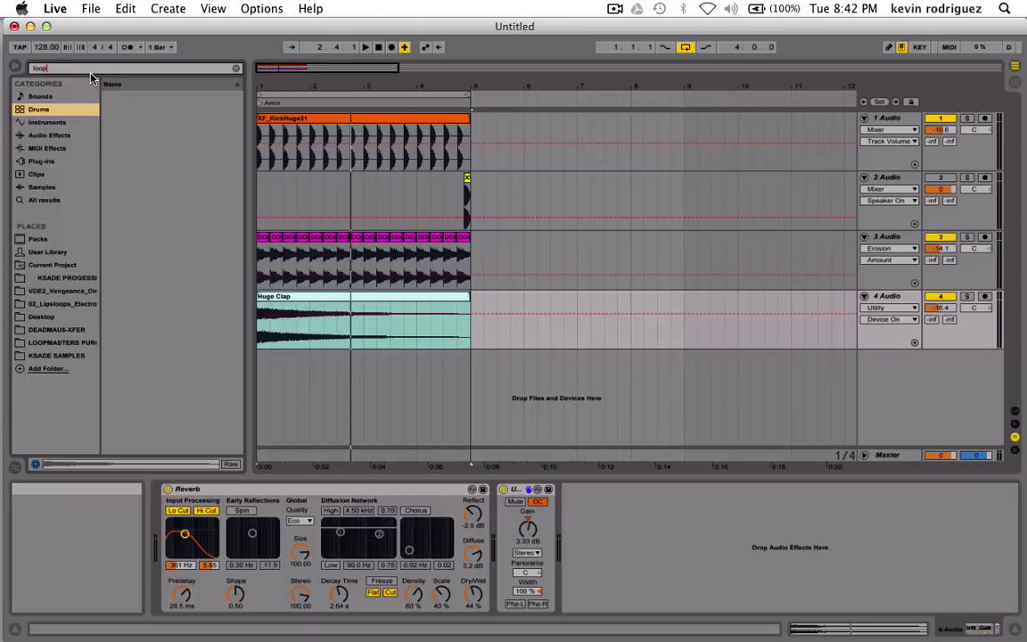
{"action": "key", "text": "BackSpace"}
{"action": "key", "text": "BackSpace"}
{"action": "key", "text": "BackSpace"}
{"action": "key", "text": "BackSpace"}
{"action": "type", "text": "c"}
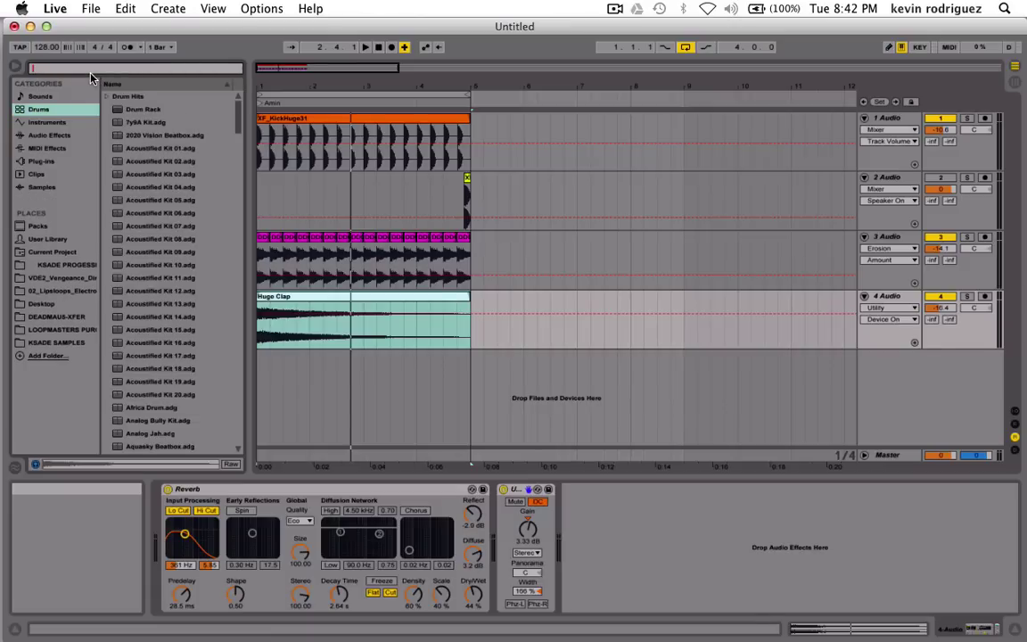
{"action": "key", "text": "BackSpace"}
{"action": "type", "text": "hi"}
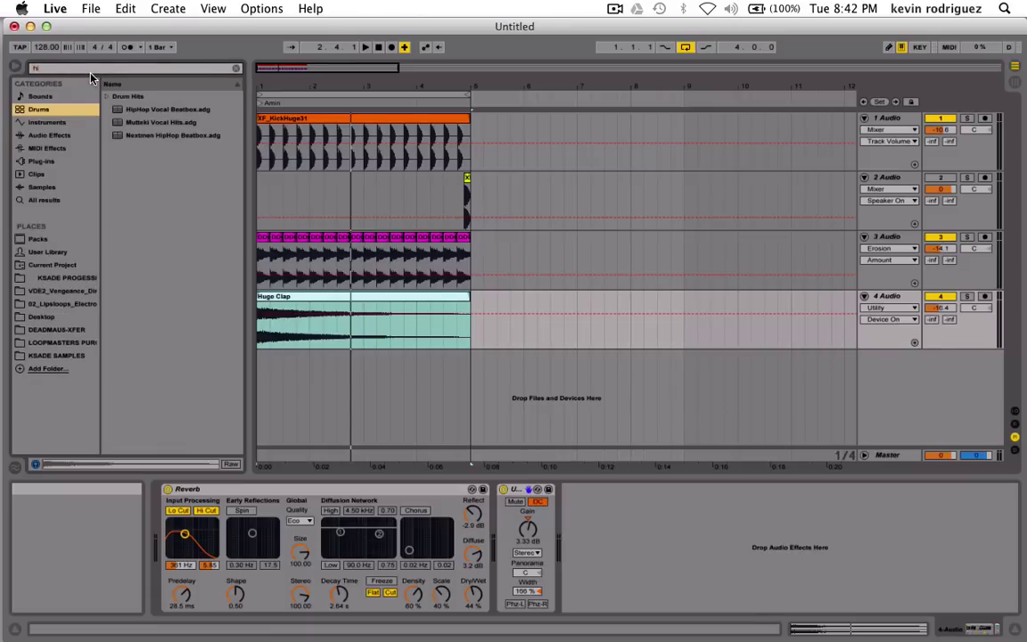
{"action": "key", "text": "BackSpace"}
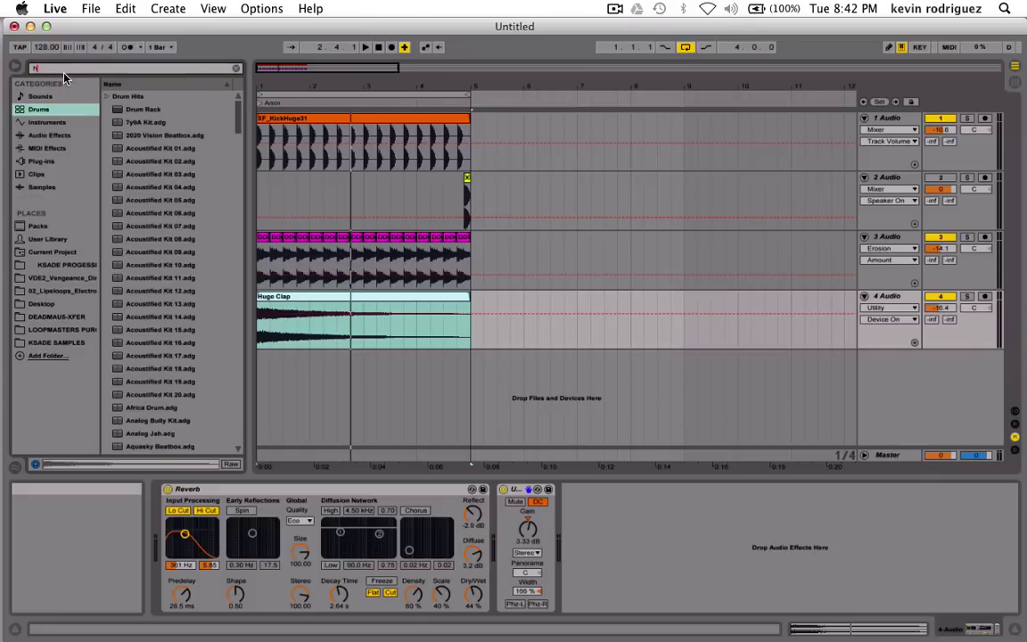
{"action": "scroll", "coordinate": [162, 179], "scroll_direction": "down", "scroll_amount": 4}
{"action": "scroll", "coordinate": [161, 179], "scroll_direction": "down", "scroll_amount": 20}
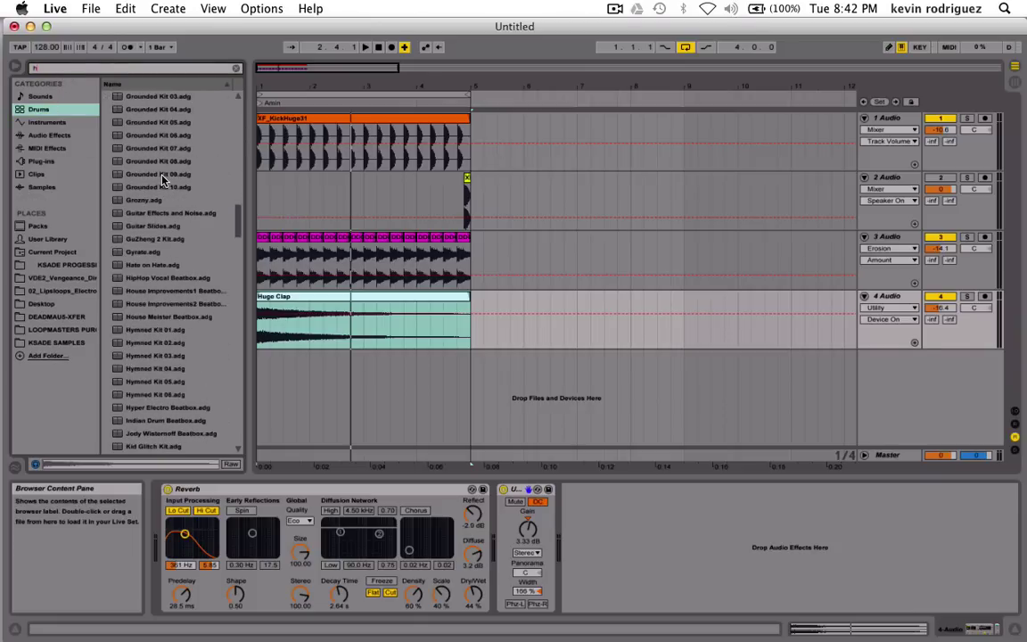
{"action": "scroll", "coordinate": [161, 179], "scroll_direction": "up", "scroll_amount": 20}
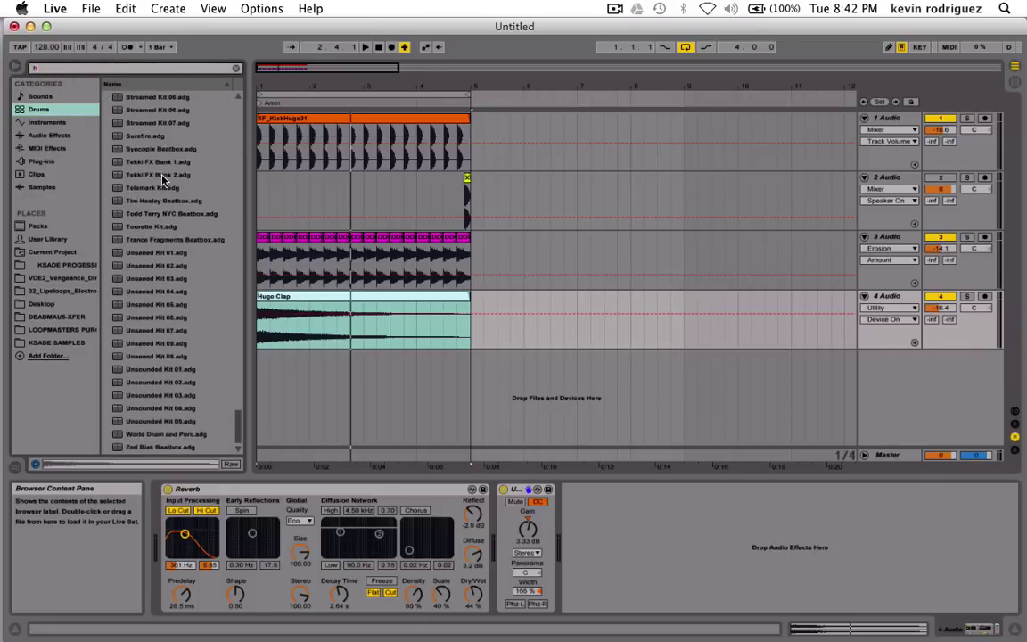
{"action": "scroll", "coordinate": [158, 179], "scroll_direction": "up", "scroll_amount": 3}
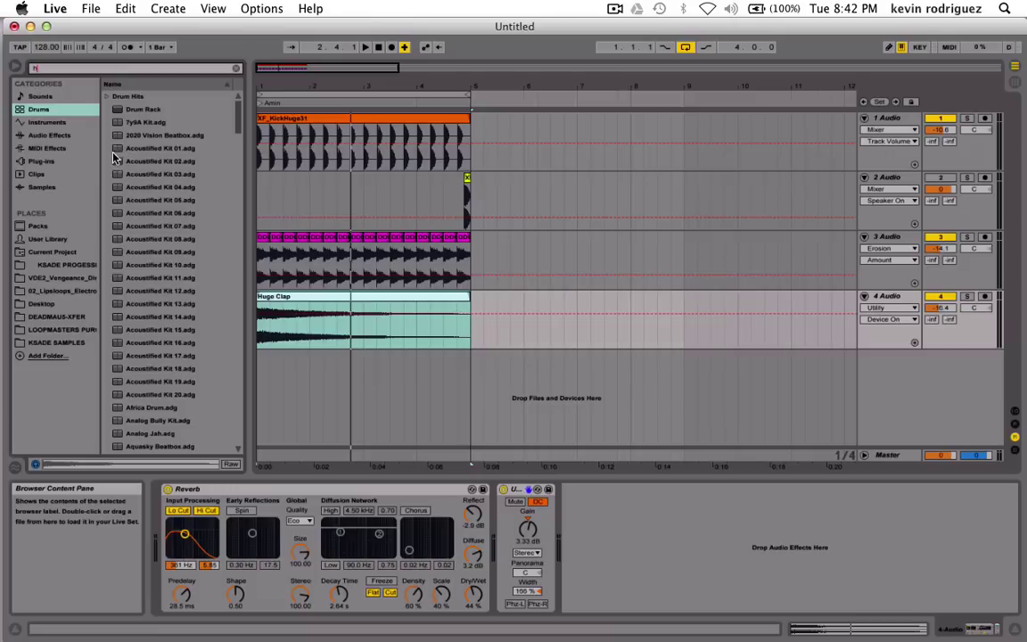
Search the Samples category for "loop".
{"action": "left_click", "coordinate": [41, 187]}
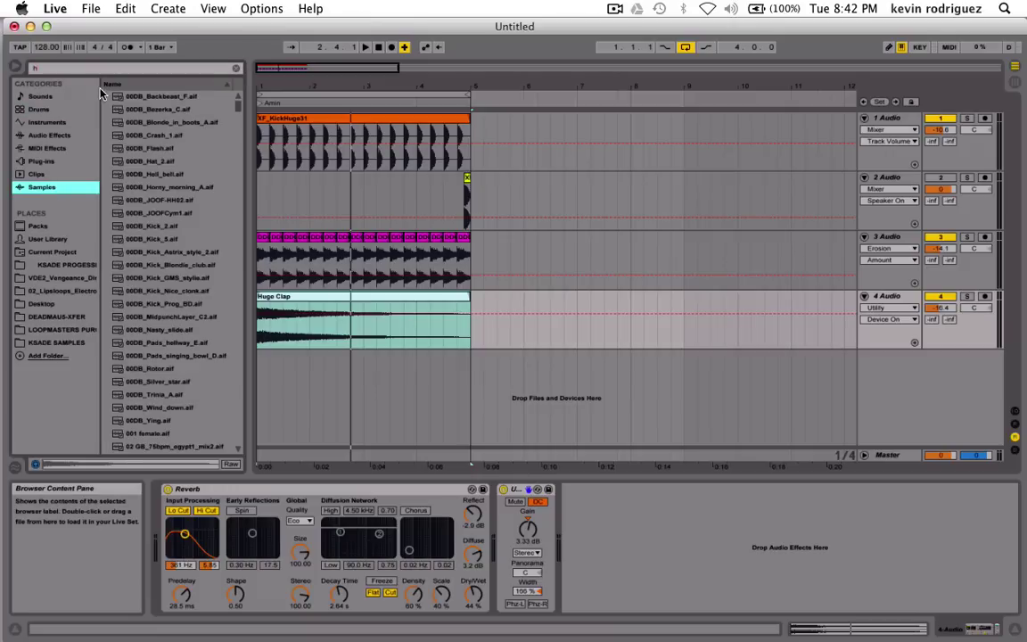
{"action": "left_click", "coordinate": [78, 68]}
{"action": "type", "text": "loop"}
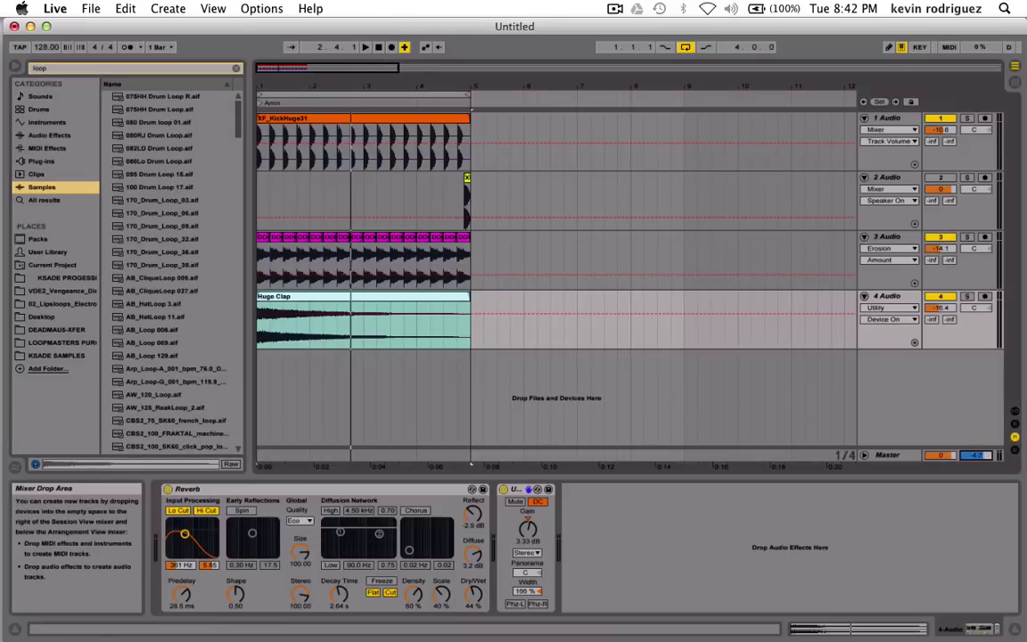
Audition the loop samples from 075HH Drum Loop R.aif down to DD_140_Rythm Loop_0089_E.aif.
{"action": "left_click", "coordinate": [161, 98]}
{"action": "key", "text": "Down"}
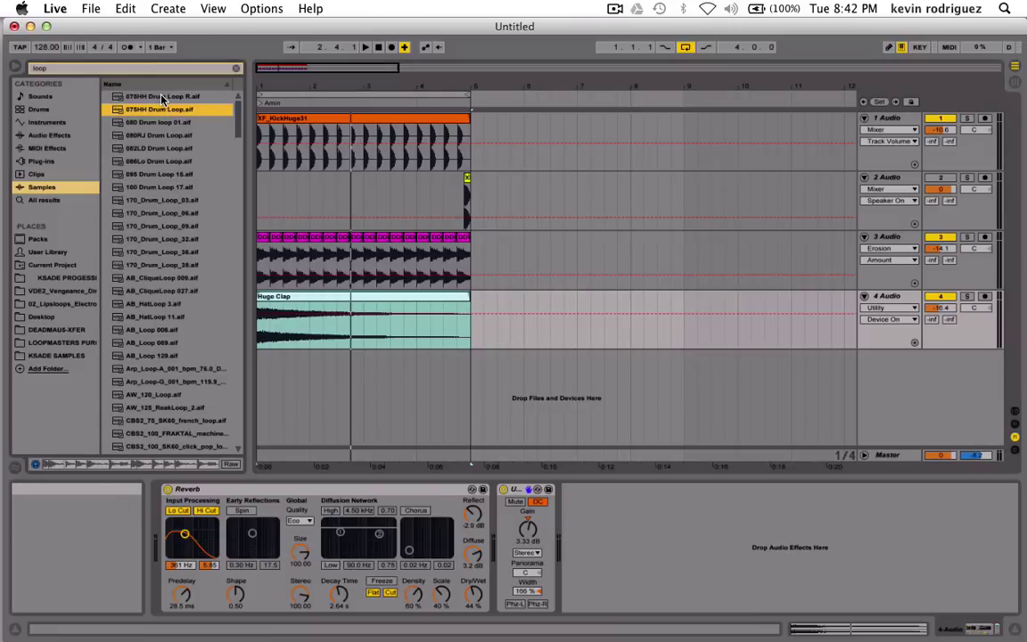
{"action": "key", "text": "Down"}
{"action": "key", "text": "Down"}
{"action": "key", "text": "Down"}
{"action": "key", "text": "Down"}
{"action": "key", "text": "Down"}
{"action": "key", "text": "Down"}
{"action": "key", "text": "Down"}
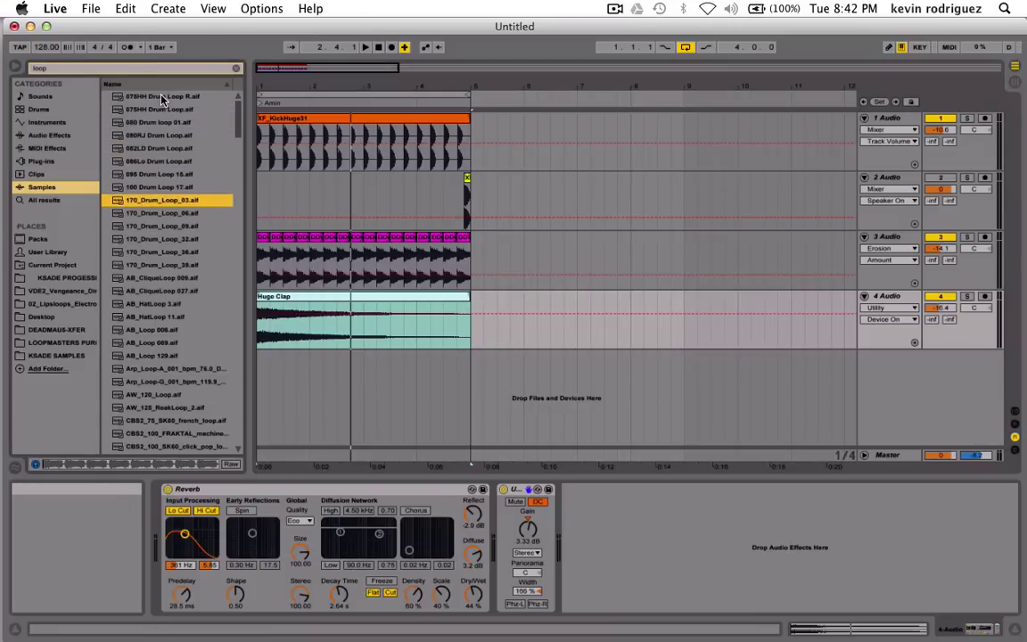
{"action": "key", "text": "Up"}
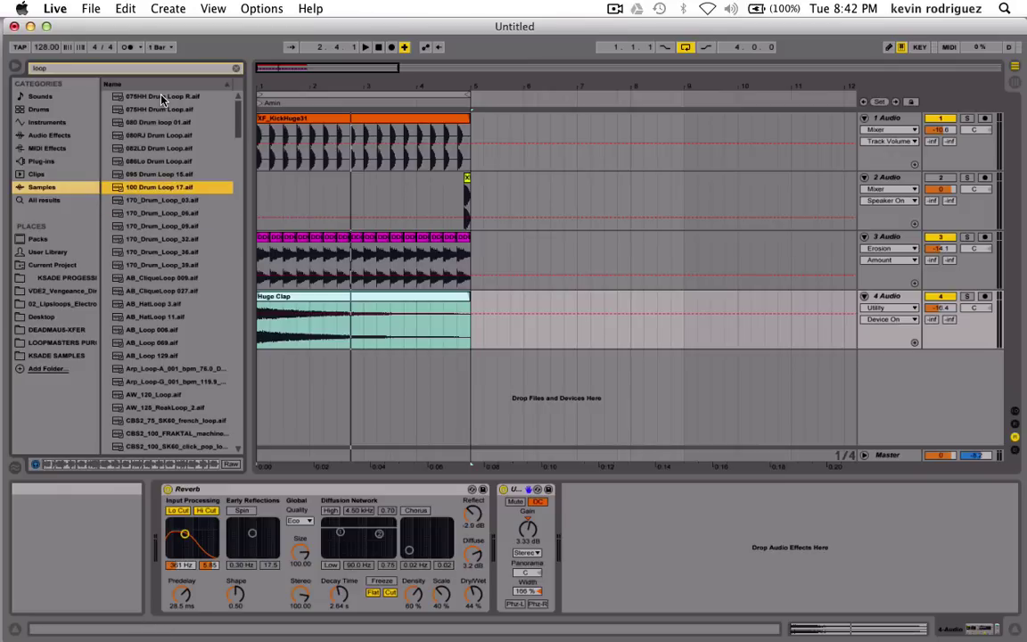
{"action": "key", "text": "Down"}
{"action": "key", "text": "Down"}
{"action": "key", "text": "Down"}
{"action": "key", "text": "Down"}
{"action": "key", "text": "Down"}
{"action": "key", "text": "Down"}
{"action": "key", "text": "Down"}
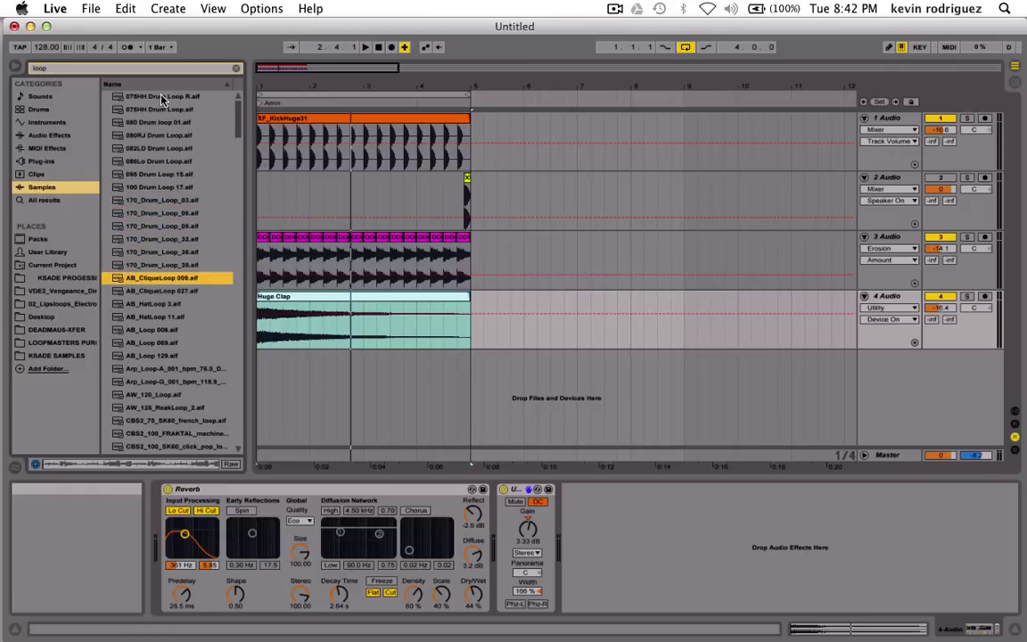
{"action": "key", "text": "Down"}
{"action": "key", "text": "Down"}
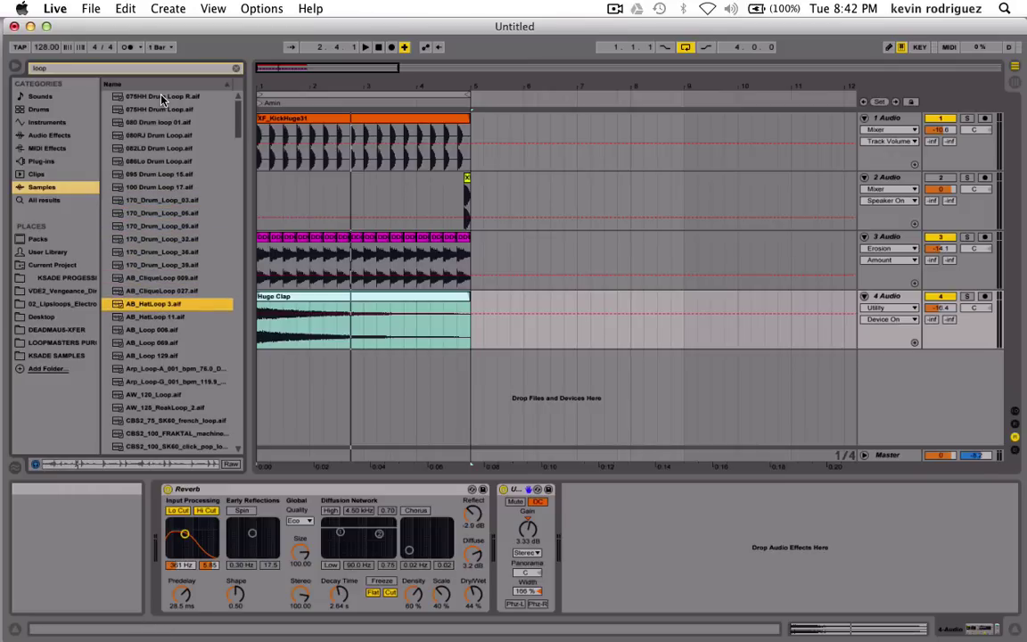
{"action": "key", "text": "Up"}
{"action": "key", "text": "Up"}
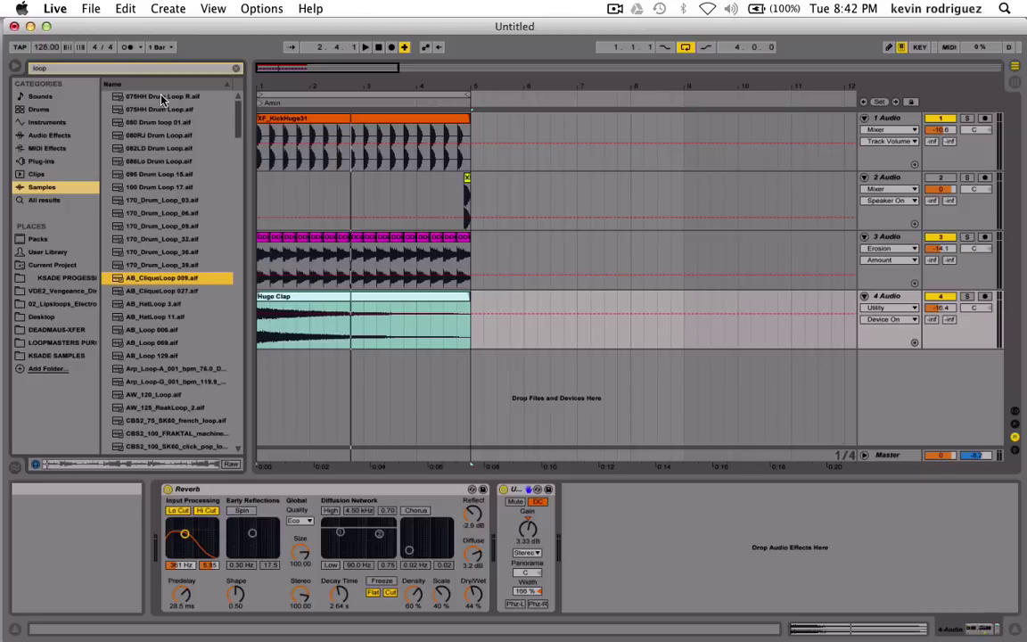
{"action": "key", "text": "Down"}
{"action": "key", "text": "Down"}
{"action": "key", "text": "Down"}
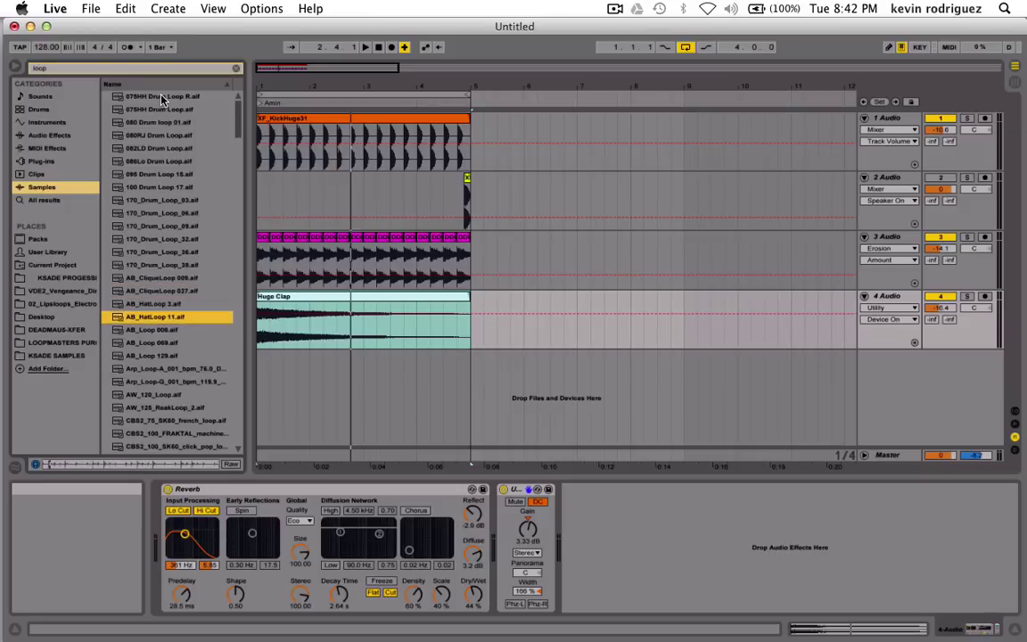
{"action": "key", "text": "Down"}
{"action": "key", "text": "Down"}
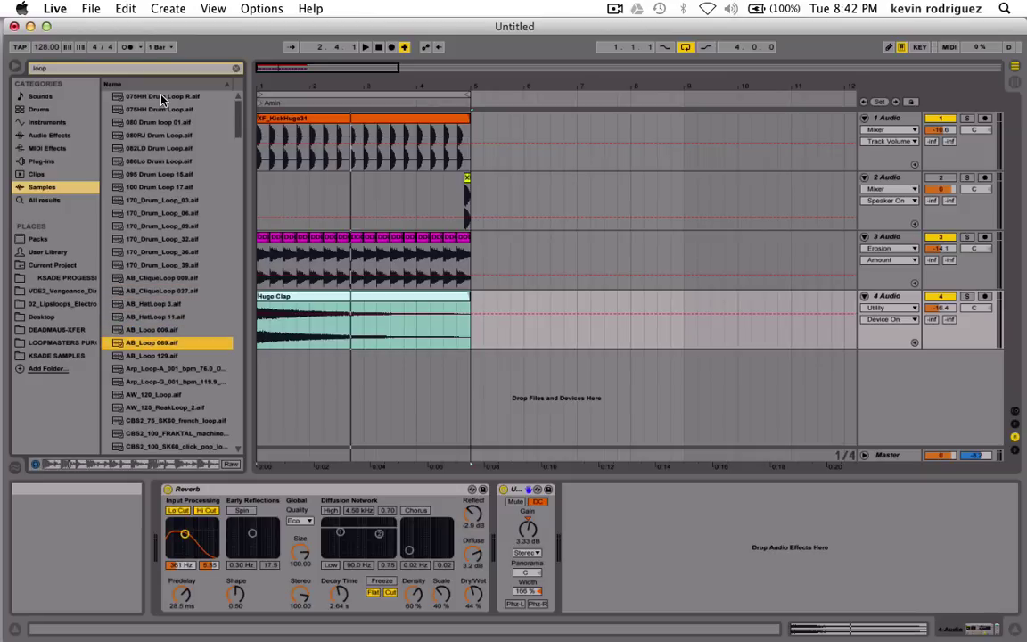
{"action": "key", "text": "Down"}
{"action": "key", "text": "Down"}
{"action": "key", "text": "Down"}
{"action": "key", "text": "Down"}
{"action": "key", "text": "Down"}
{"action": "key", "text": "Down"}
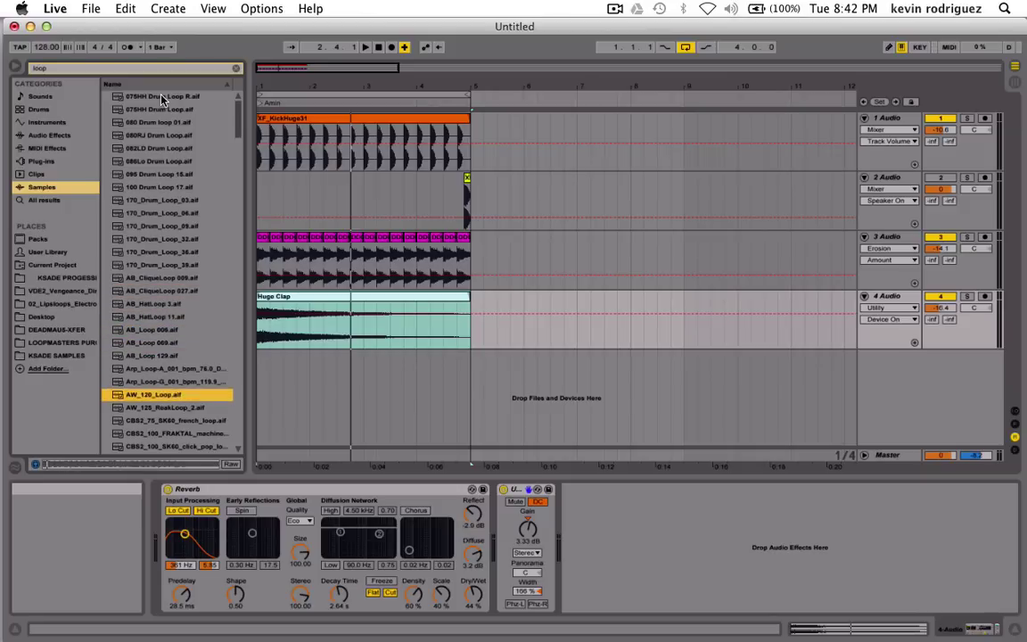
{"action": "key", "text": "Down"}
{"action": "key", "text": "Down"}
{"action": "key", "text": "Down"}
{"action": "key", "text": "Down"}
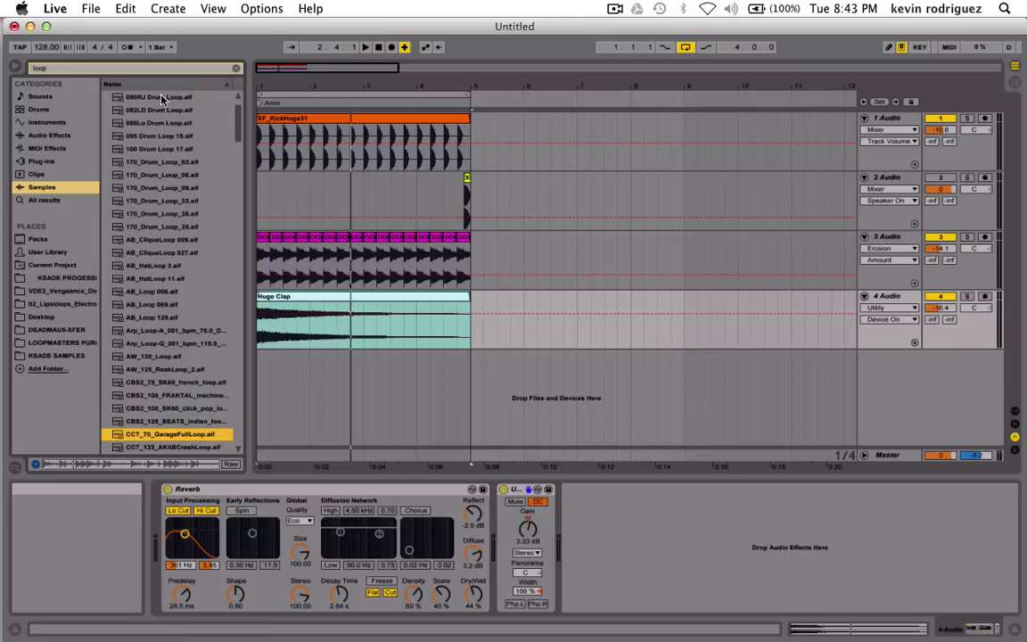
{"action": "key", "text": "Down"}
{"action": "key", "text": "Down"}
{"action": "key", "text": "Down"}
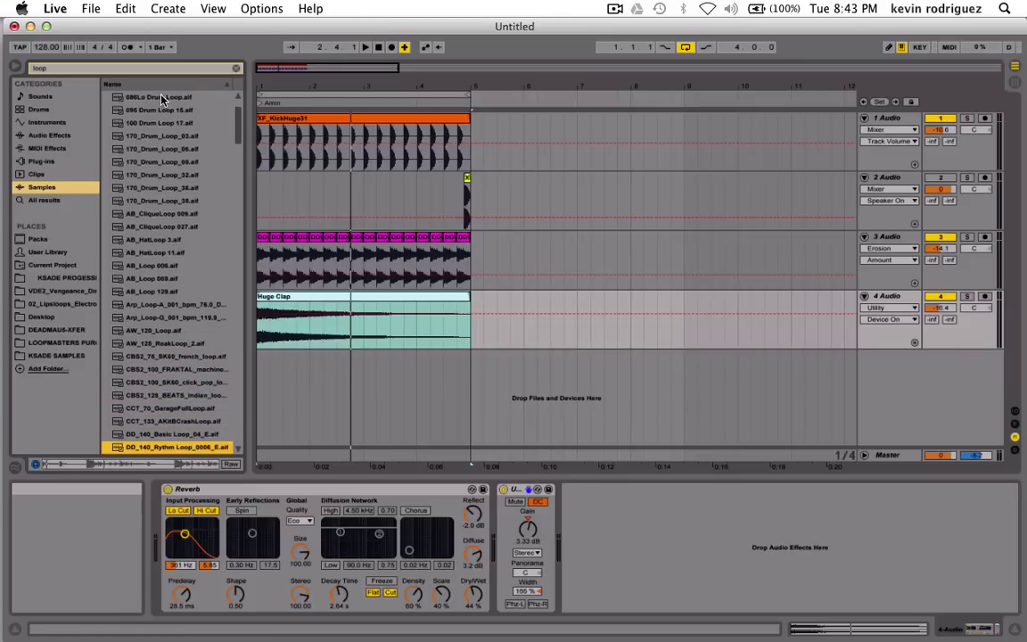
{"action": "key", "text": "Down"}
{"action": "key", "text": "Down"}
{"action": "key", "text": "Down"}
{"action": "key", "text": "Down"}
{"action": "key", "text": "Down"}
{"action": "key", "text": "Down"}
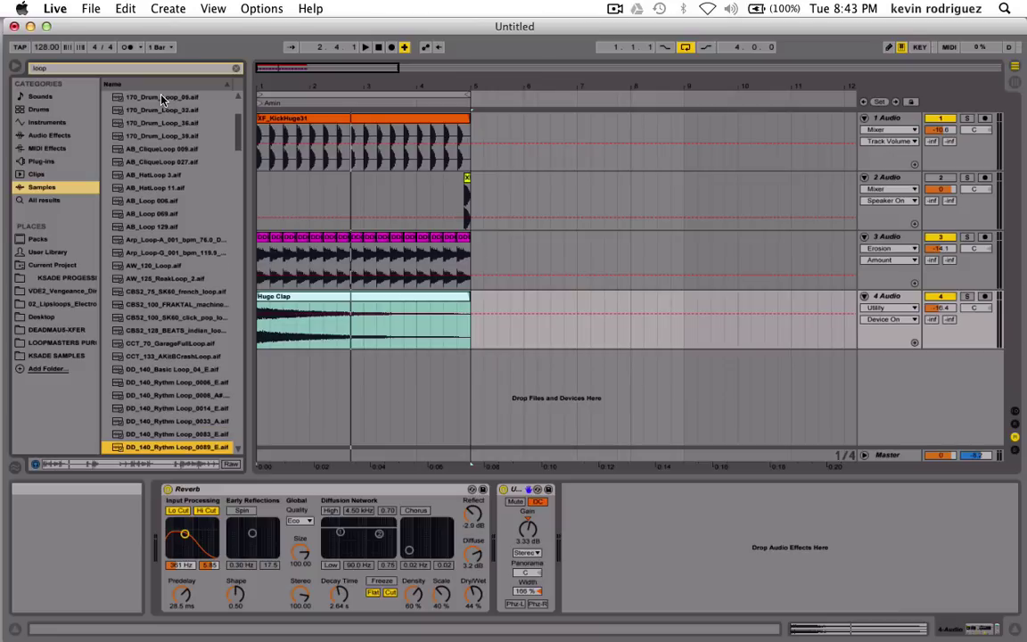
Narrow the sample search to "loop 128" and audition the results down to Loop House 128-42.aif.
{"action": "left_click", "coordinate": [35, 69]}
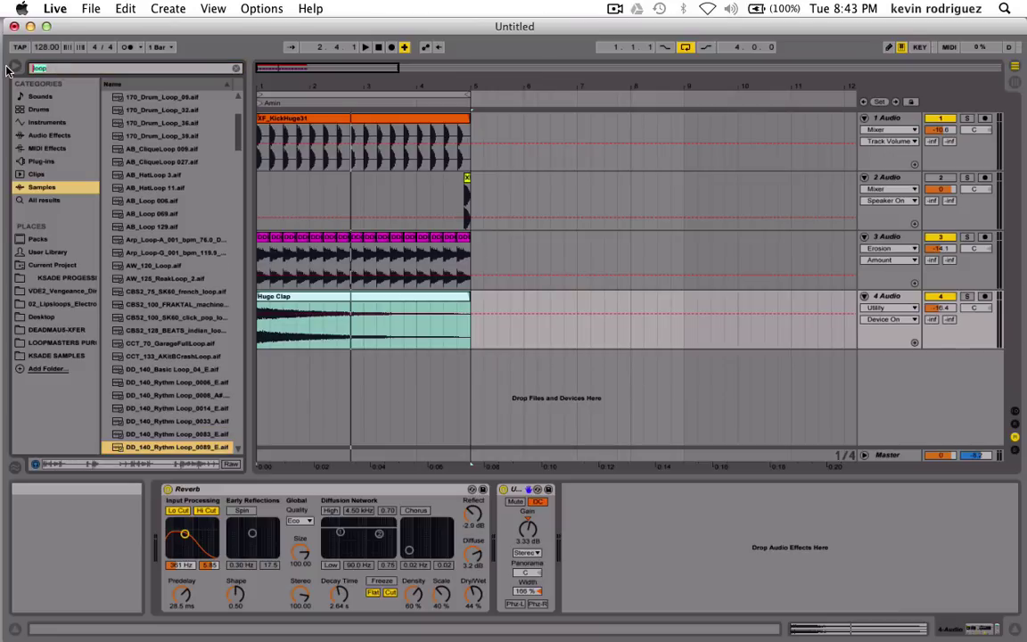
{"action": "left_click", "coordinate": [63, 72]}
{"action": "type", "text": "128"}
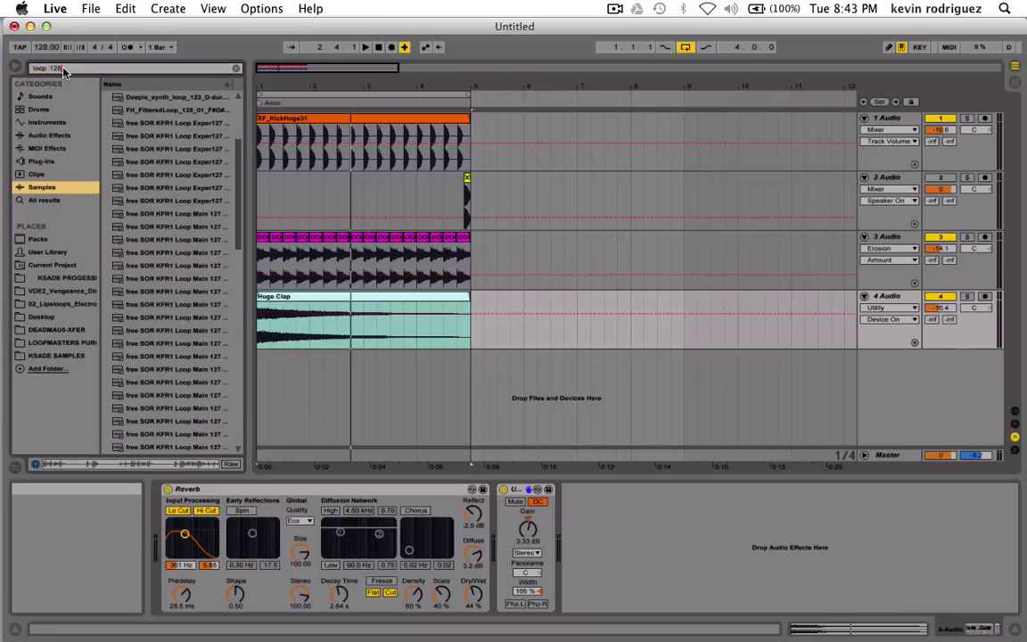
{"action": "key", "text": "Down"}
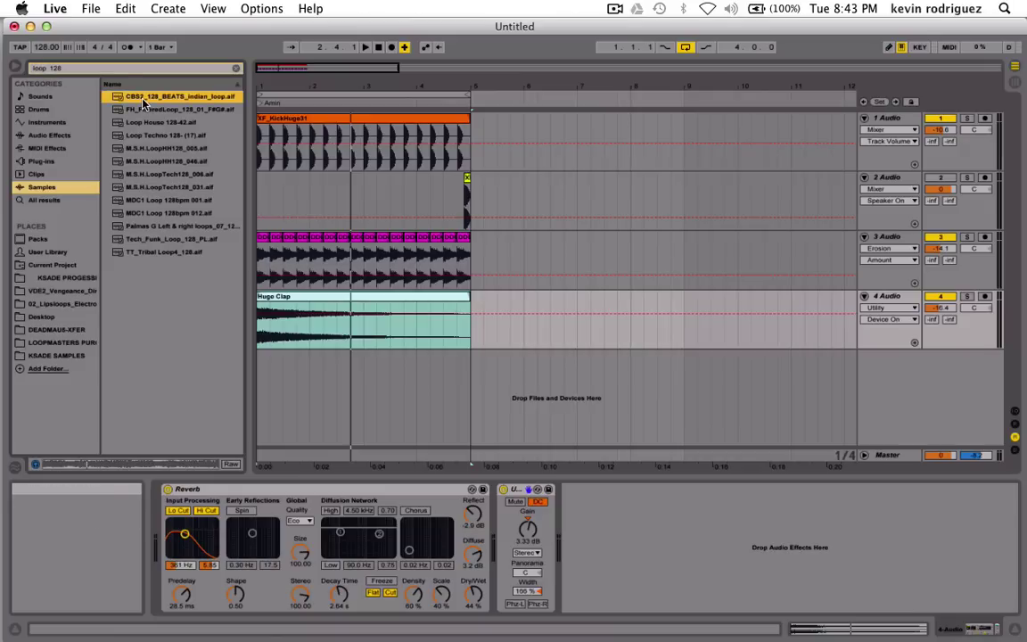
{"action": "key", "text": "Down"}
{"action": "key", "text": "Down"}
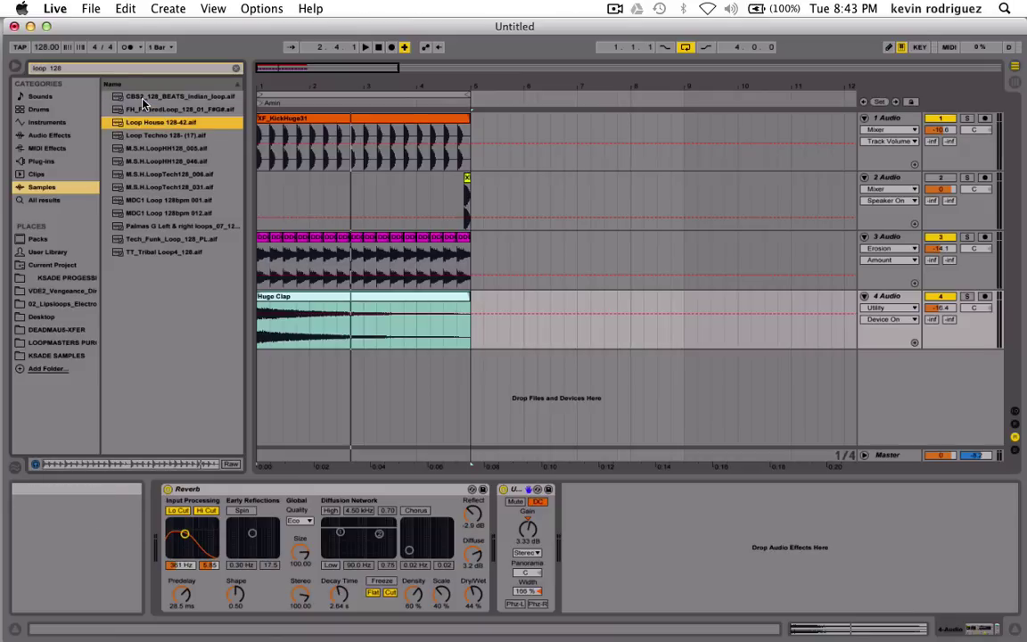
Place Loop House 128-42.aif on a new audio track, repeated to fill bars 1 to 4, and set the track volume to -14.1 dB.
{"action": "left_click_drag", "start_coordinate": [159, 122], "coordinate": [261, 380]}
{"action": "key", "text": "space"}
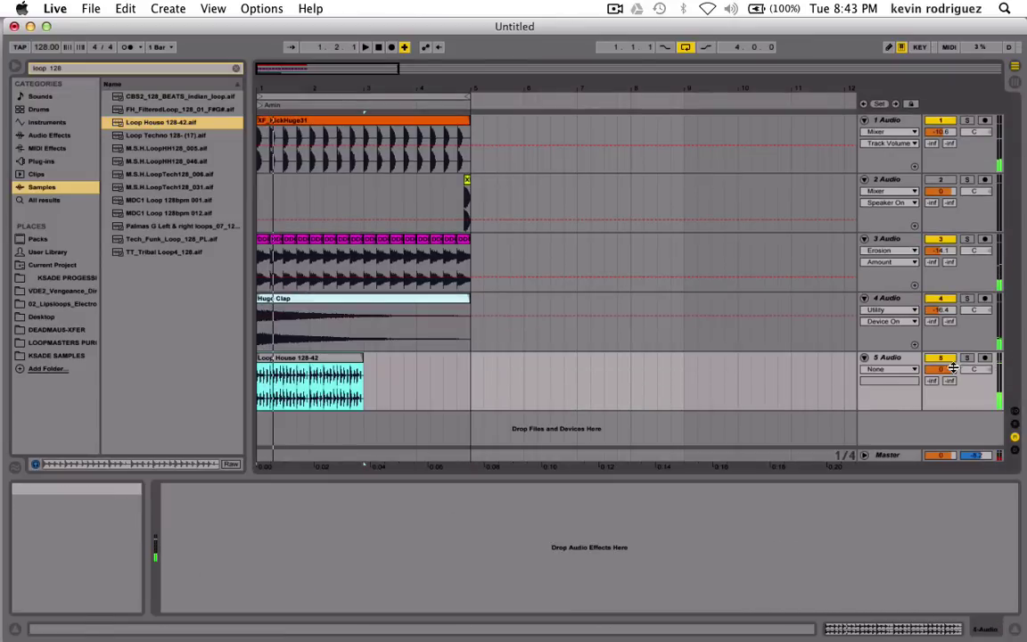
{"action": "left_click_drag", "start_coordinate": [941, 369], "coordinate": [941, 393]}
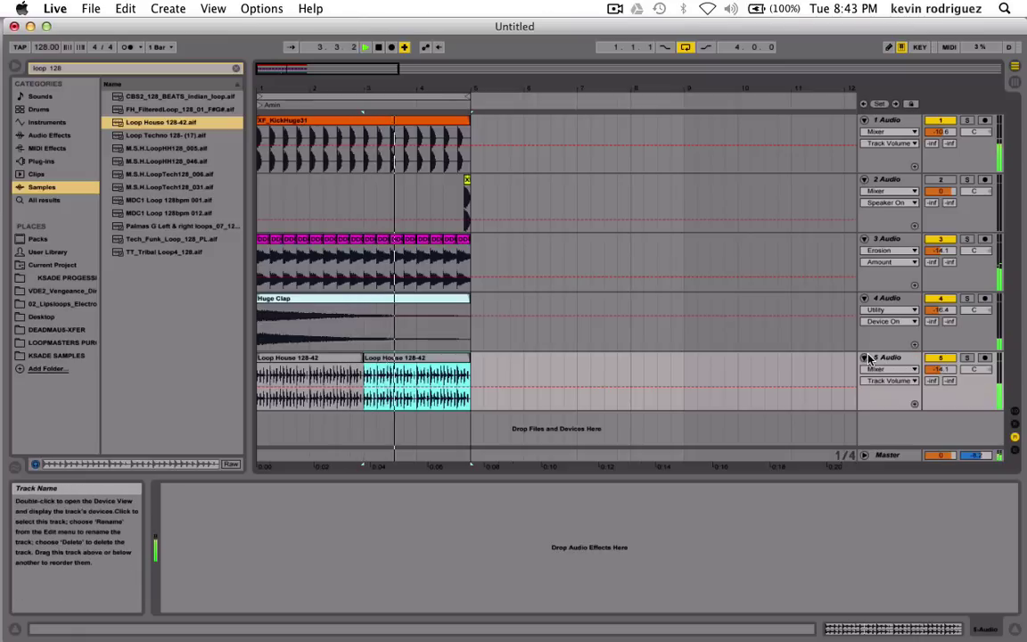
Listen to the Loop House track in solo, restore the full mix, and stop playback.
{"action": "left_click", "coordinate": [967, 358]}
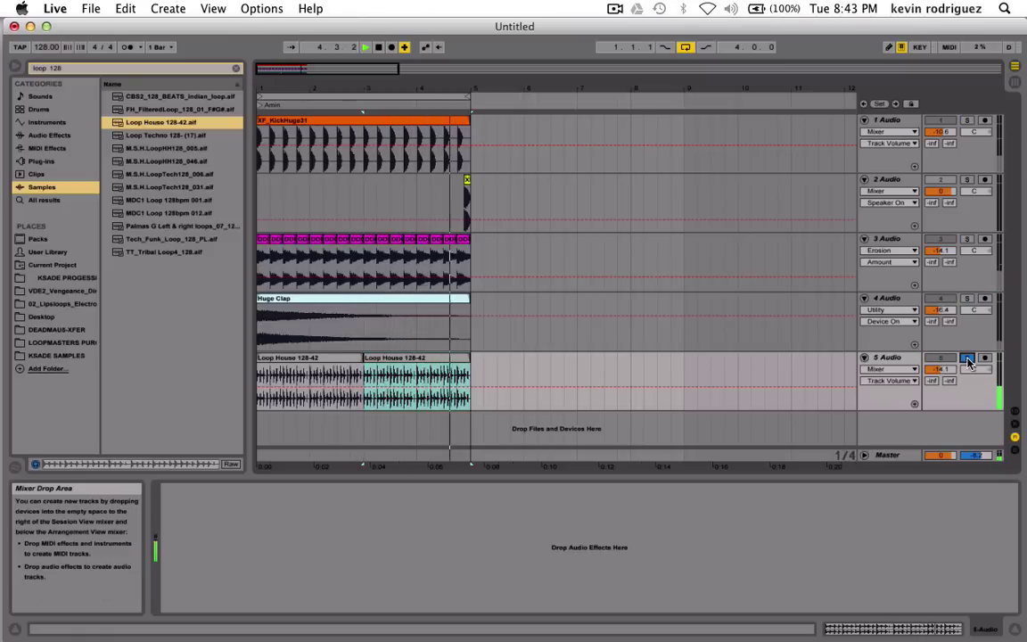
{"action": "left_click", "coordinate": [969, 361]}
{"action": "key", "text": "space"}
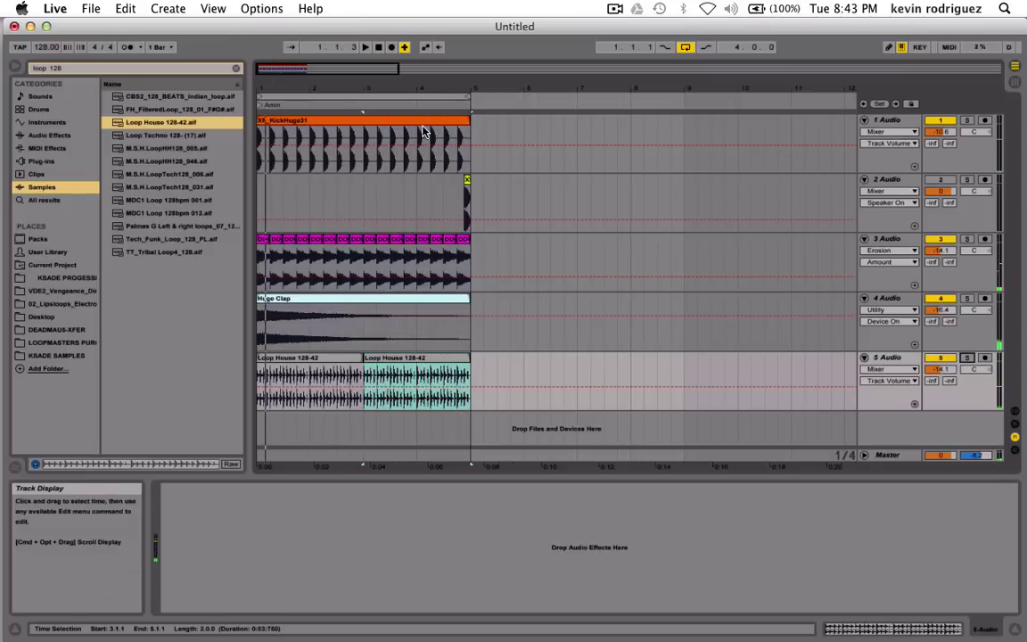
Audition the remaining "loop 128" samples from Loop Techno 128- (17).aif to TT_Tribal Loop4_128.aif.
{"action": "left_click", "coordinate": [169, 136]}
{"action": "key", "text": "Down"}
{"action": "key", "text": "Down"}
{"action": "key", "text": "Down"}
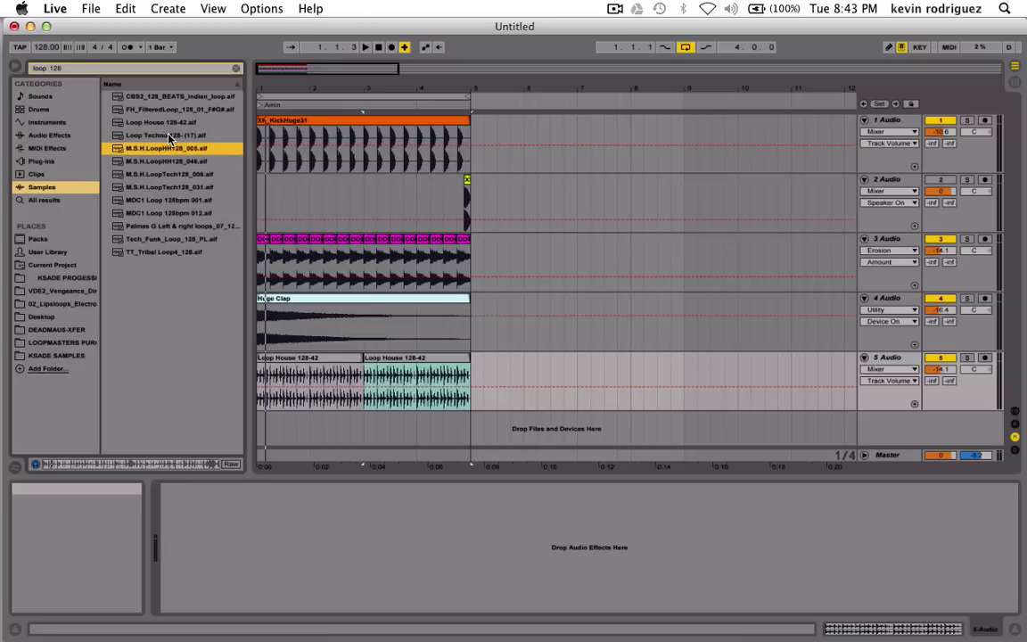
{"action": "key", "text": "Down"}
{"action": "key", "text": "Down"}
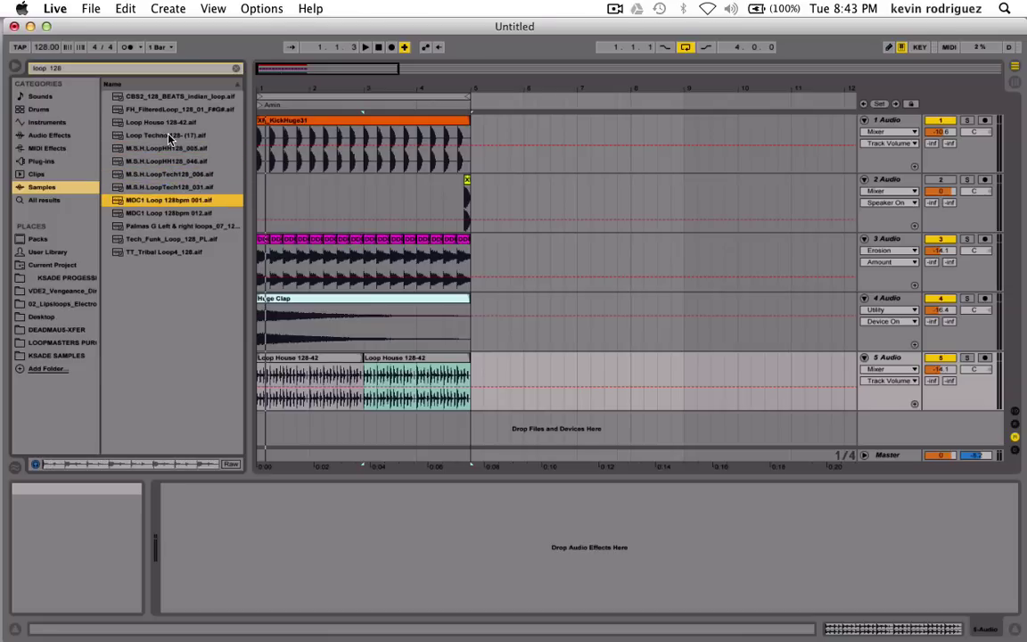
{"action": "key", "text": "Down"}
{"action": "key", "text": "Down"}
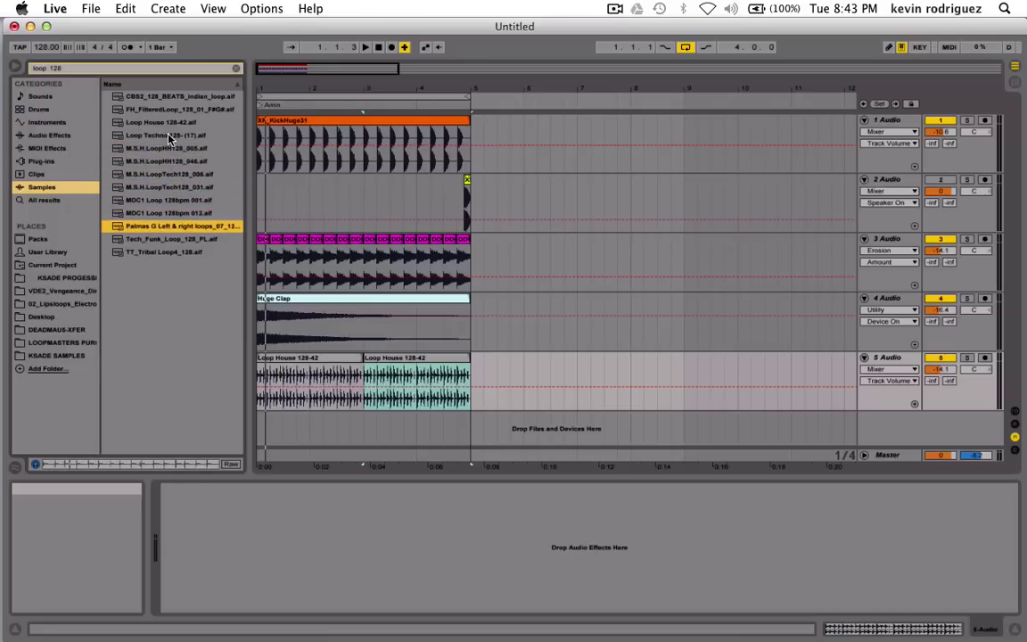
{"action": "key", "text": "Down"}
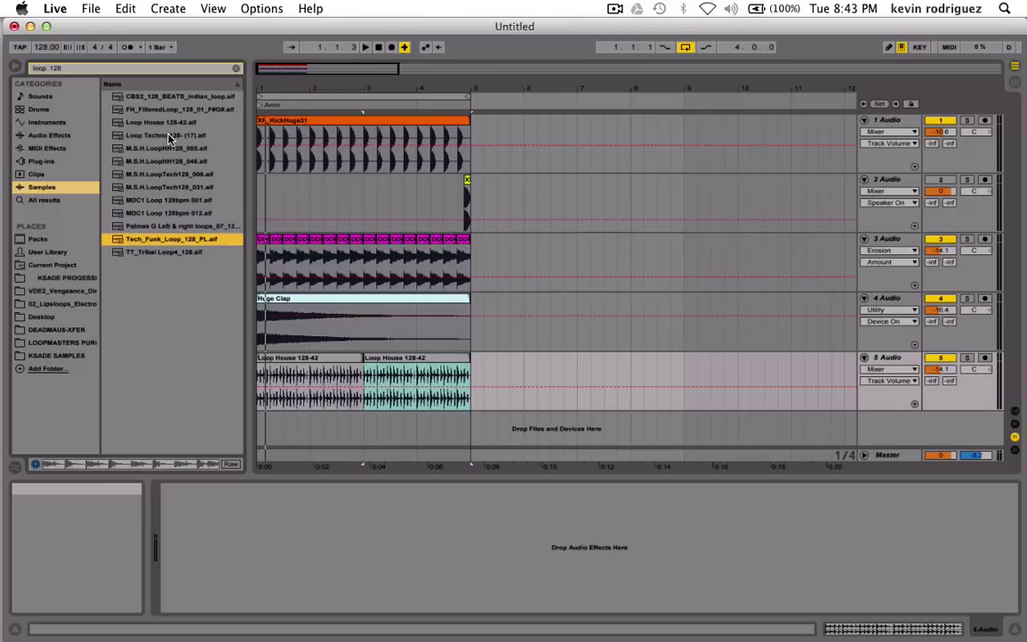
{"action": "key", "text": "Down"}
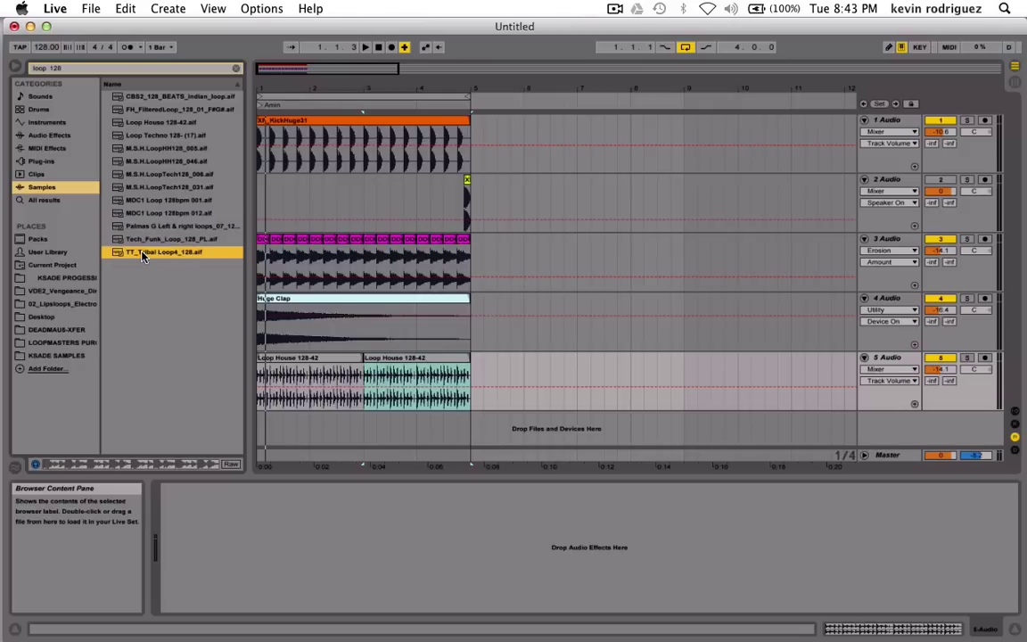
Play the arrangement from bar 1 and compare the Loop House track in solo against the full mix.
{"action": "left_click", "coordinate": [260, 377]}
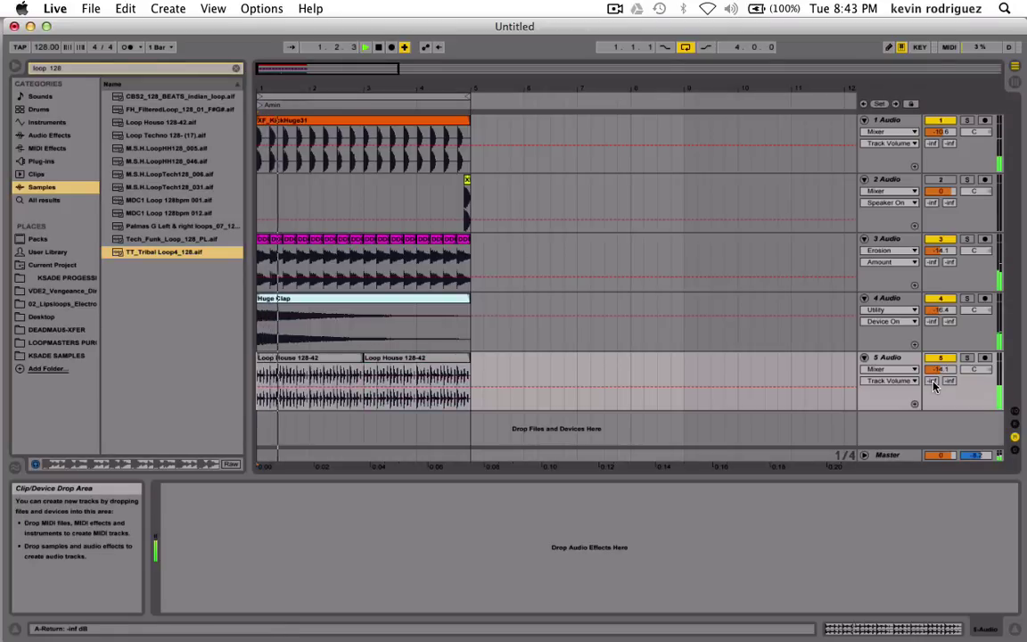
{"action": "left_click", "coordinate": [967, 358]}
{"action": "left_click", "coordinate": [966, 358]}
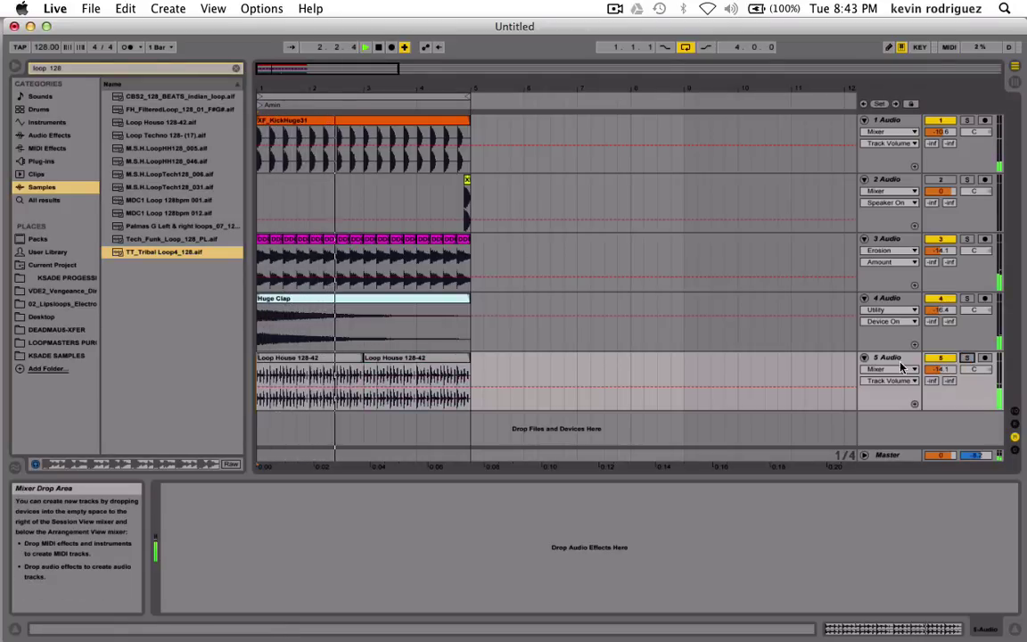
Copy the Utility effect from the Huge Clap track onto the Loop House track.
{"action": "left_click", "coordinate": [905, 298]}
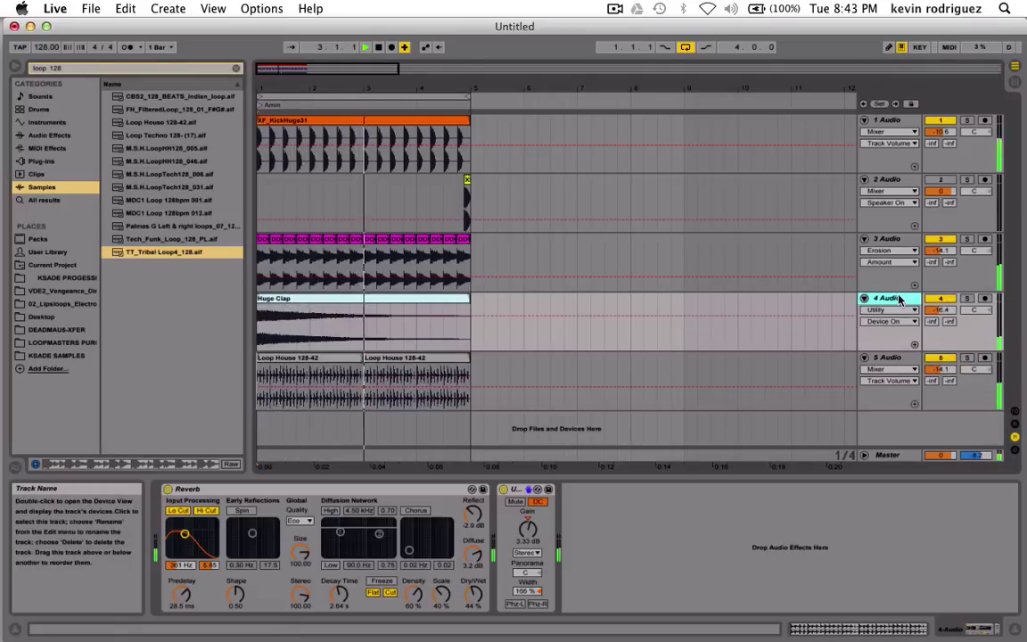
{"action": "left_click", "coordinate": [526, 489]}
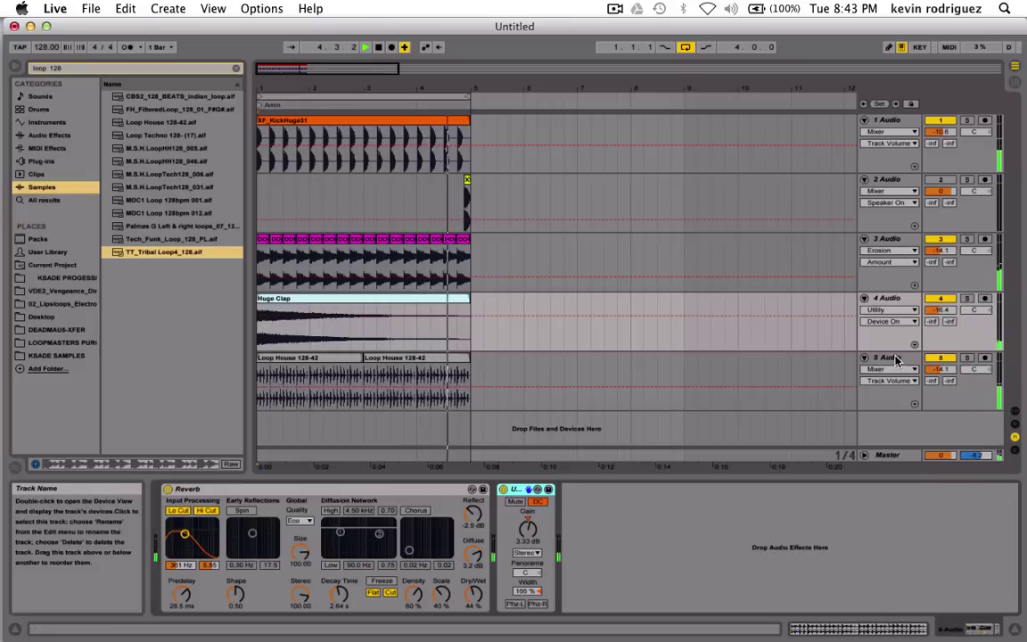
{"action": "left_click", "coordinate": [943, 368]}
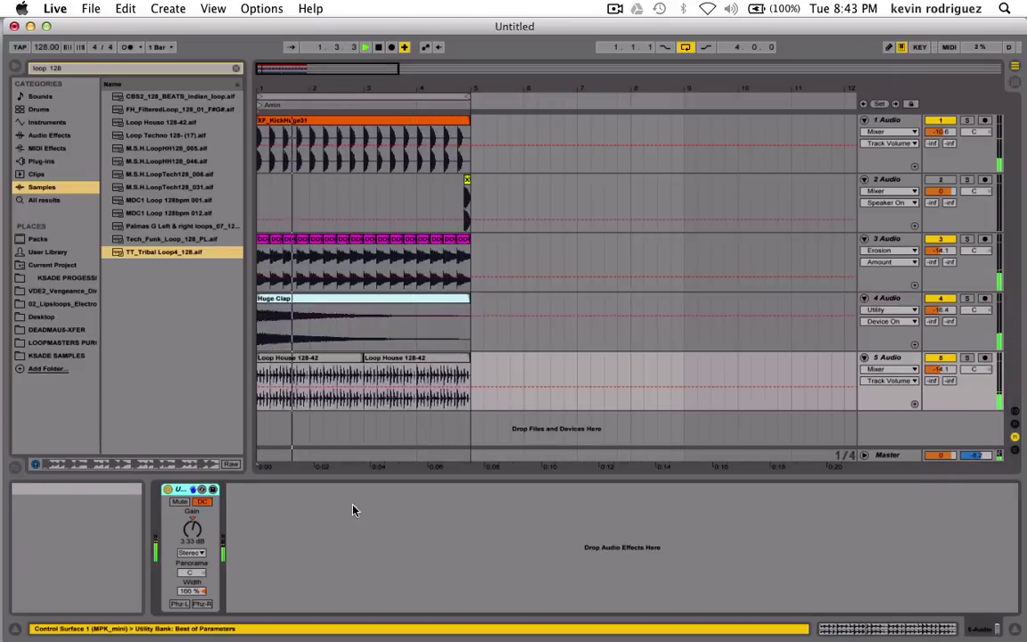
Set the Utility width on track 5 to 125 % and compare the sound with the device bypassed.
{"action": "left_click_drag", "start_coordinate": [191, 592], "coordinate": [191, 630]}
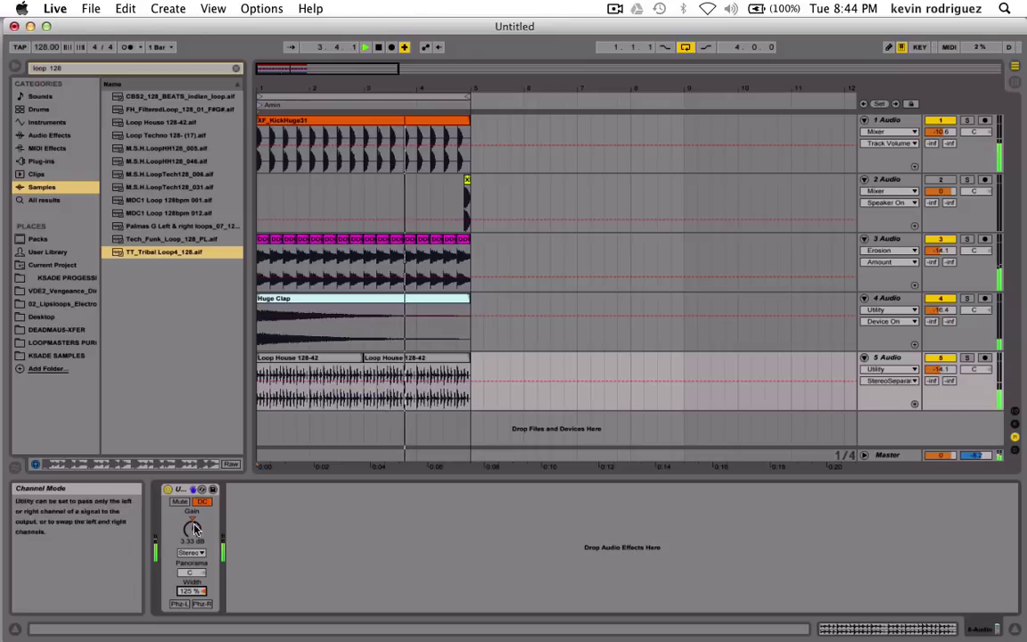
{"action": "left_click", "coordinate": [169, 490]}
{"action": "left_click", "coordinate": [168, 490]}
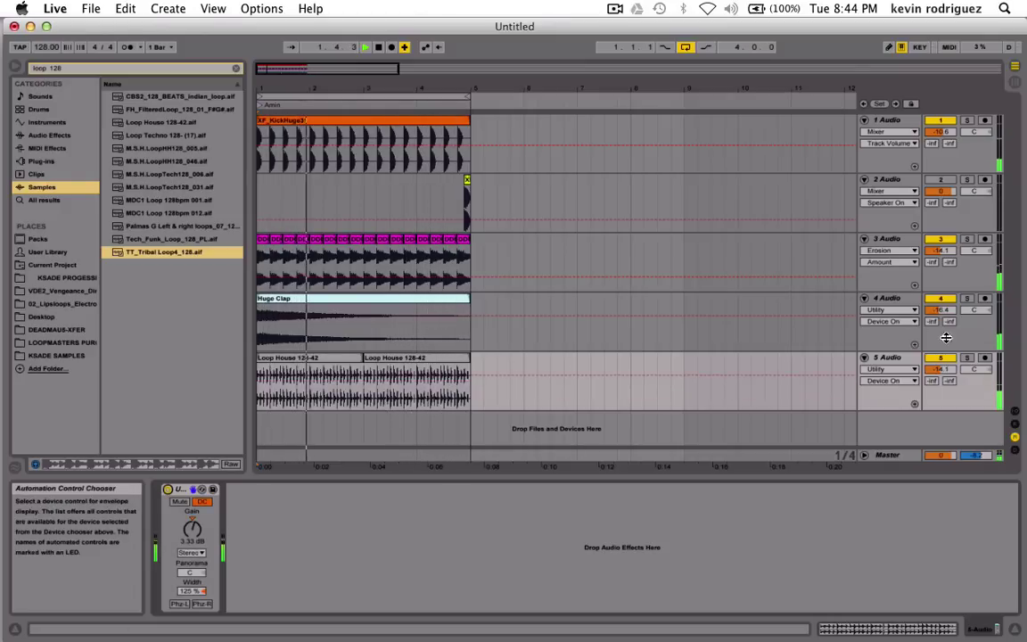
Solo track 5 and copy the Reverb from track 4's device chain in front of its Utility.
{"action": "left_click", "coordinate": [966, 358]}
{"action": "left_click", "coordinate": [881, 304]}
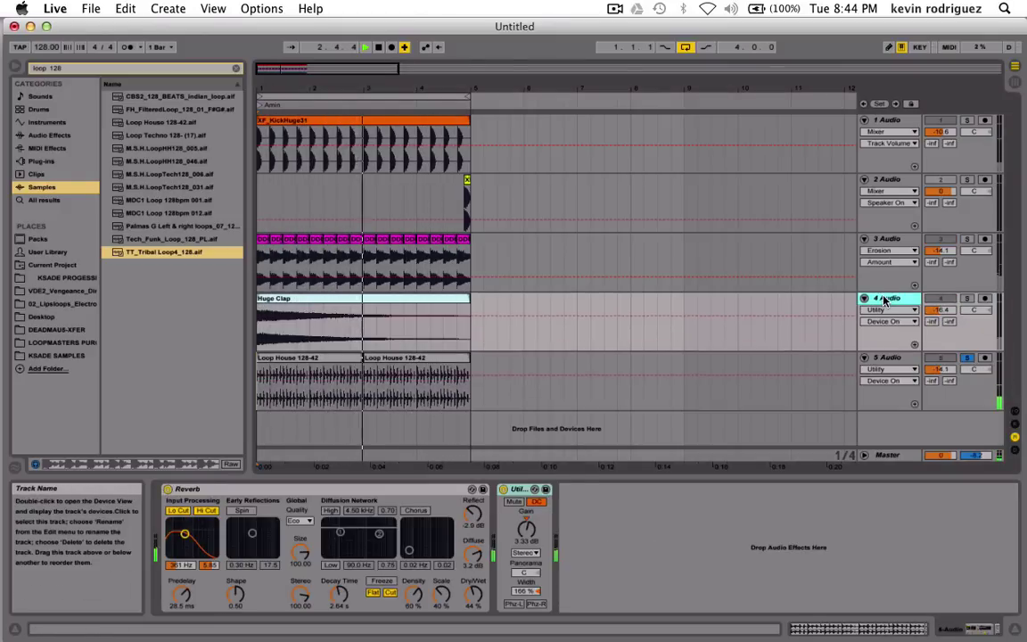
{"action": "left_click", "coordinate": [229, 491]}
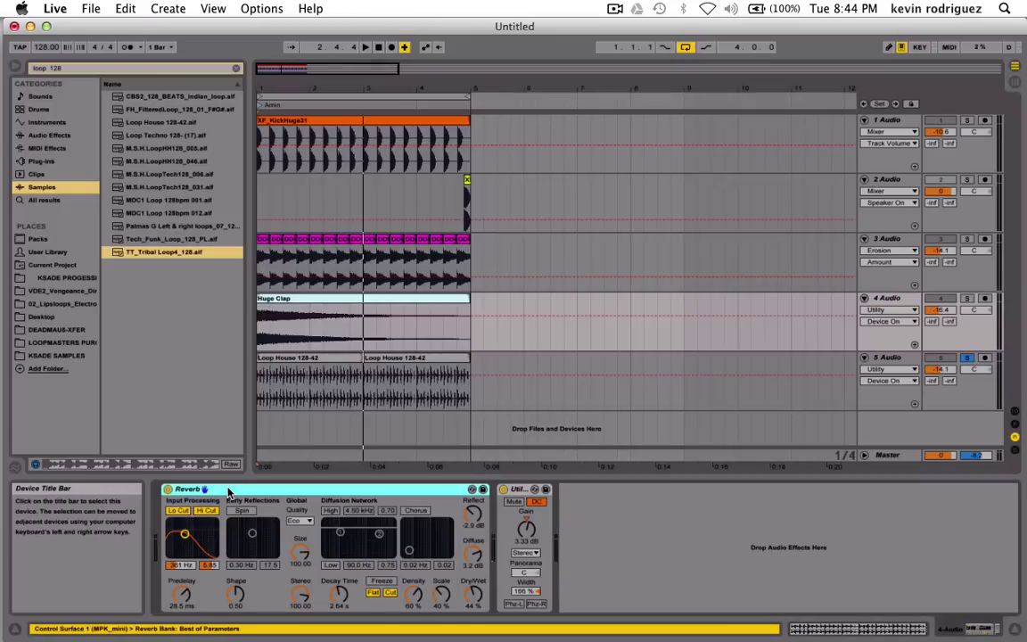
{"action": "left_click", "coordinate": [887, 357]}
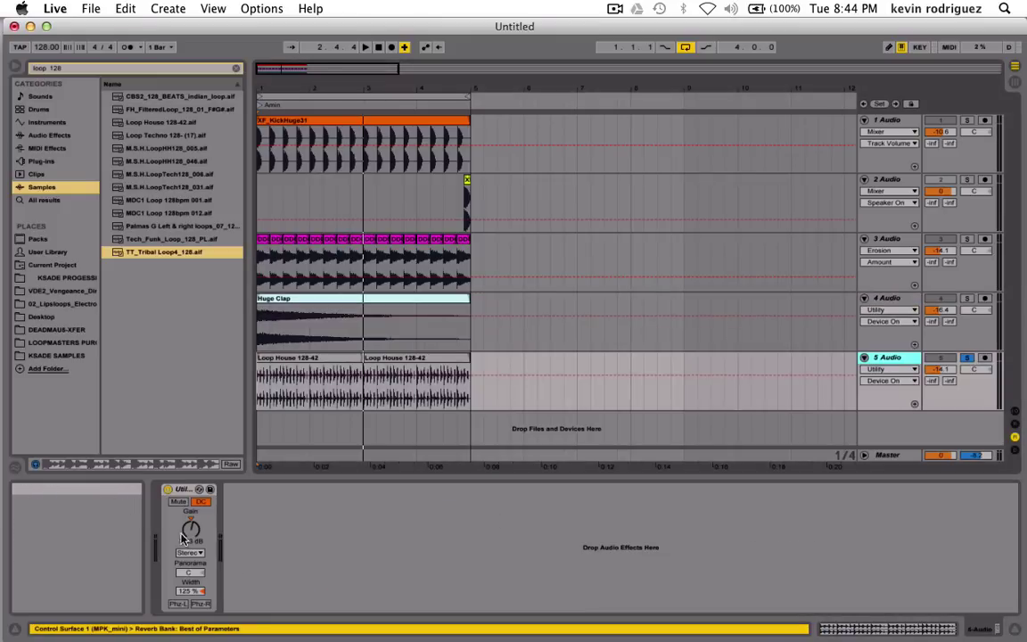
{"action": "left_click", "coordinate": [184, 491]}
{"action": "key", "text": "super+v"}
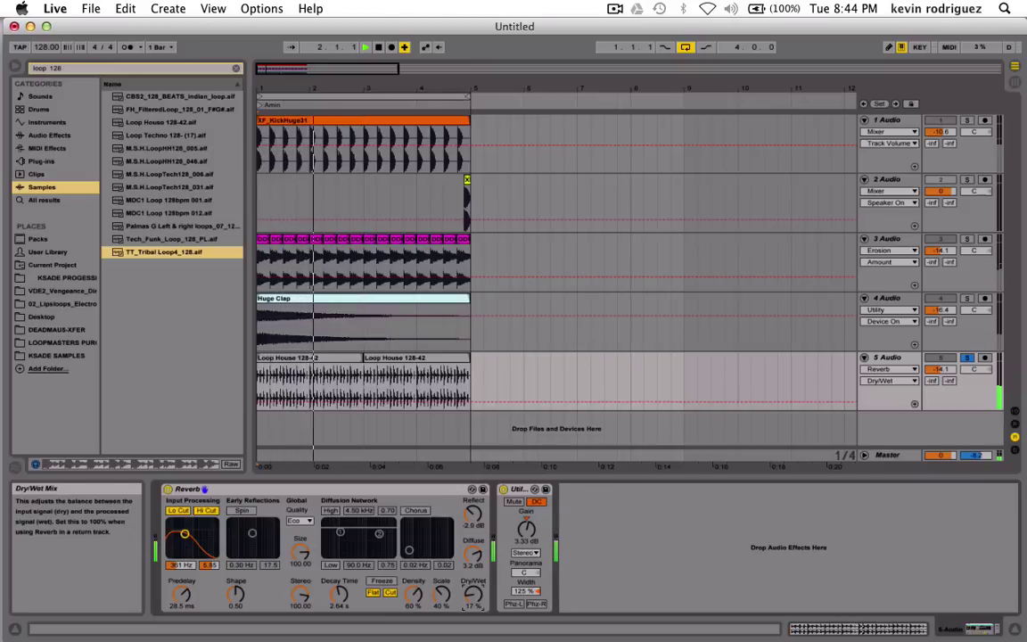
Set track 5's Reverb to a 778 ms decay time, 33 % dry/wet, -9.3 dB diffuse and 2.2 dB reflect.
{"action": "left_click_drag", "start_coordinate": [339, 595], "coordinate": [331, 624]}
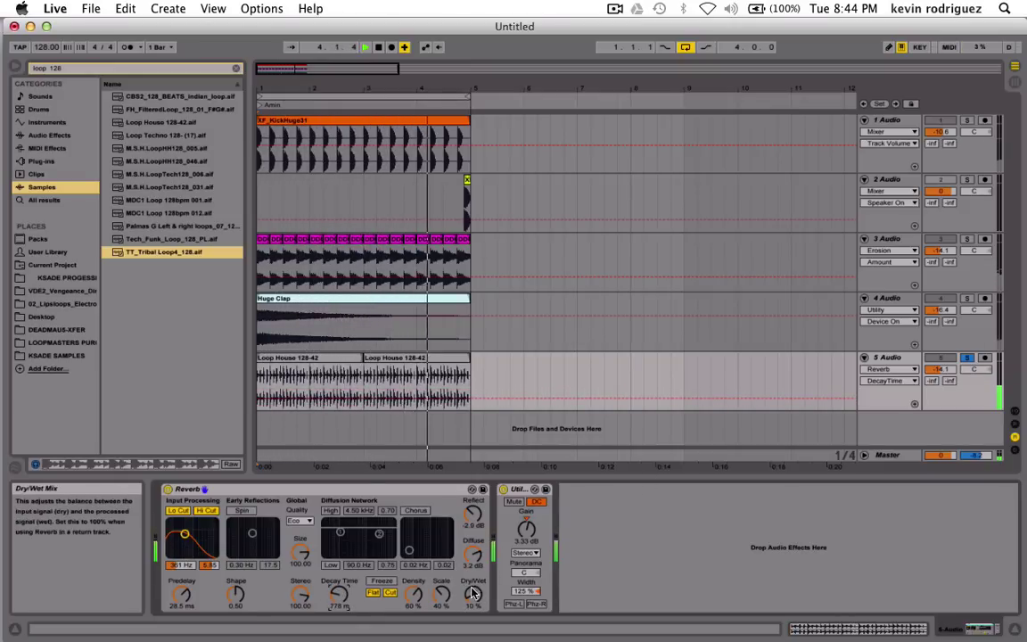
{"action": "left_click_drag", "start_coordinate": [474, 594], "coordinate": [473, 578]}
{"action": "left_click_drag", "start_coordinate": [473, 516], "coordinate": [473, 499]}
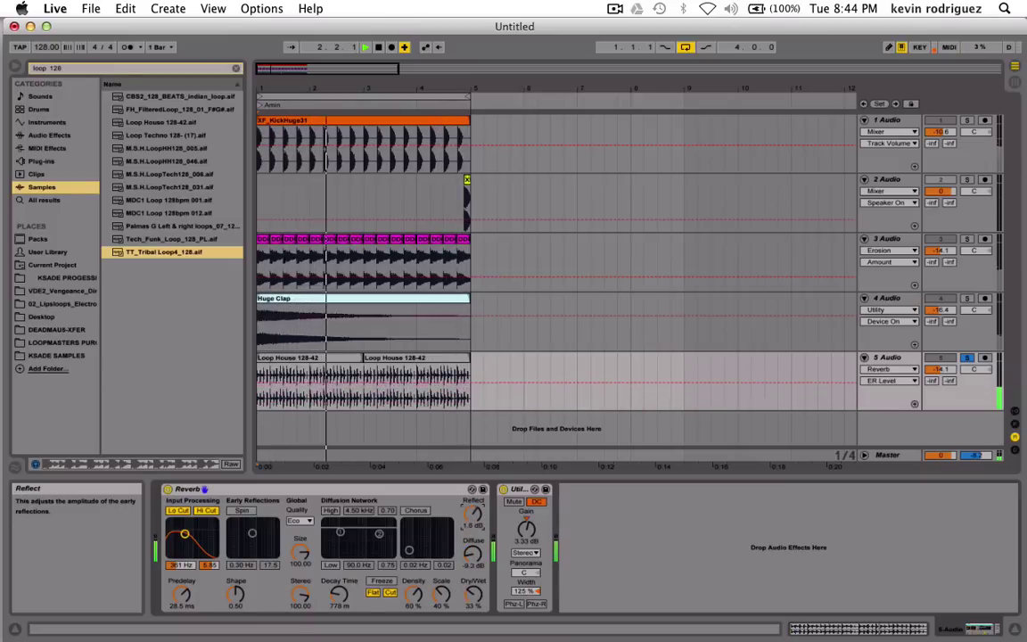
Set the Reverb's predelay to 0.50 ms, decay time to 975 ms, and input filter to 3.61 kHz with bandwidth 9.00.
{"action": "left_click_drag", "start_coordinate": [181, 595], "coordinate": [181, 624]}
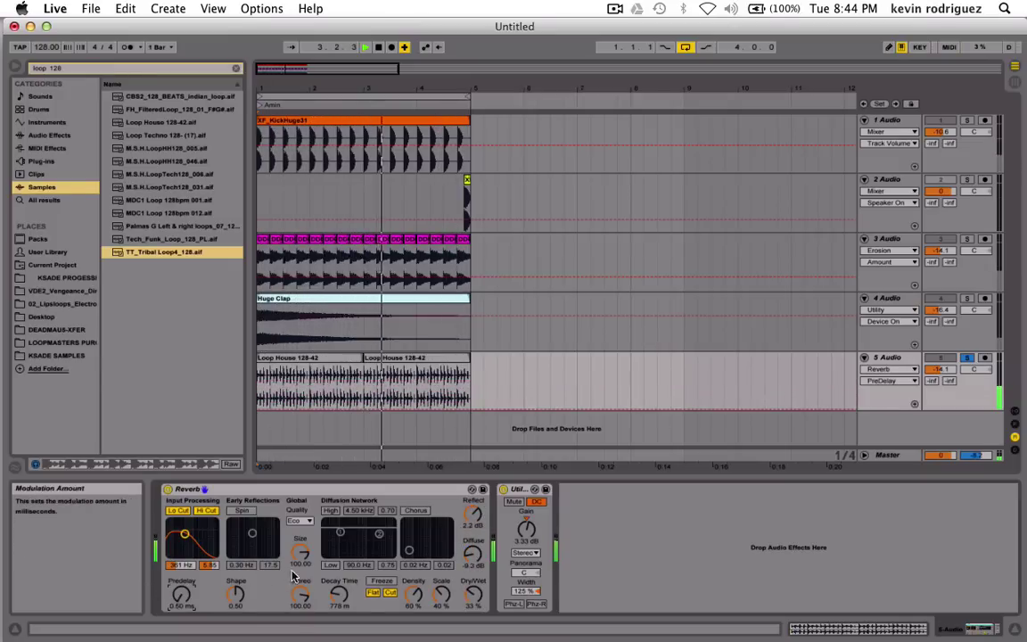
{"action": "left_click_drag", "start_coordinate": [339, 594], "coordinate": [339, 587]}
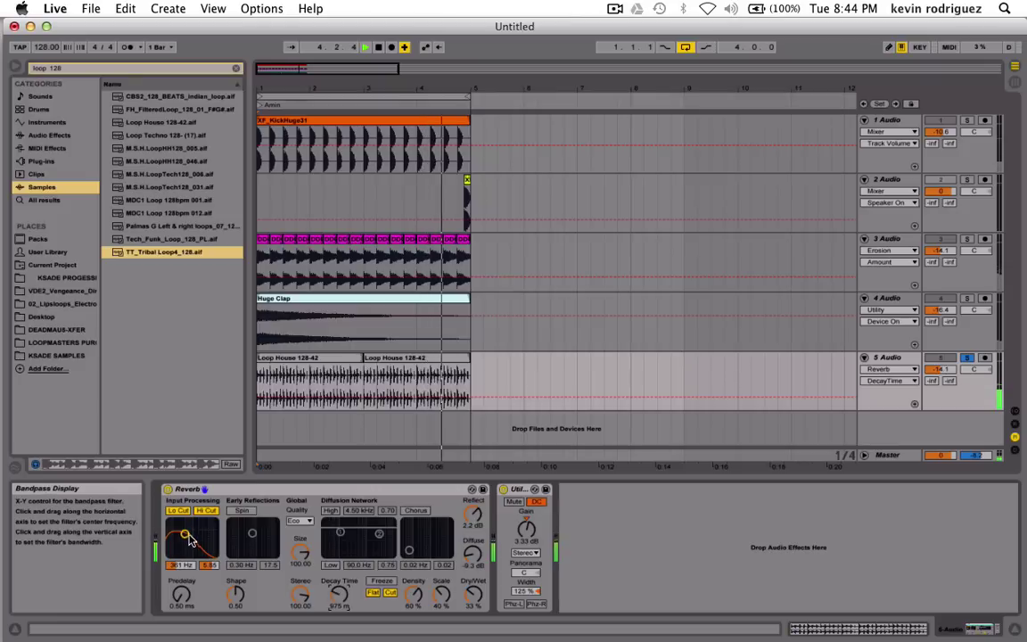
{"action": "left_click_drag", "start_coordinate": [189, 540], "coordinate": [207, 527]}
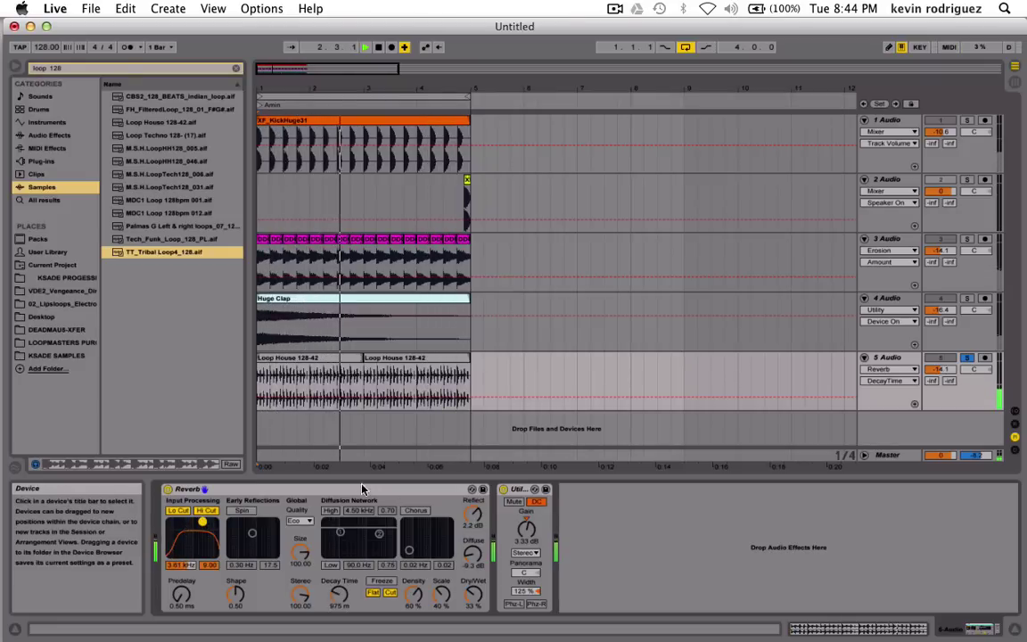
Unsolo track 5 and play the full mix, comparing it with the Reverb bypassed and enabled.
{"action": "left_click", "coordinate": [968, 360]}
{"action": "key", "text": "space"}
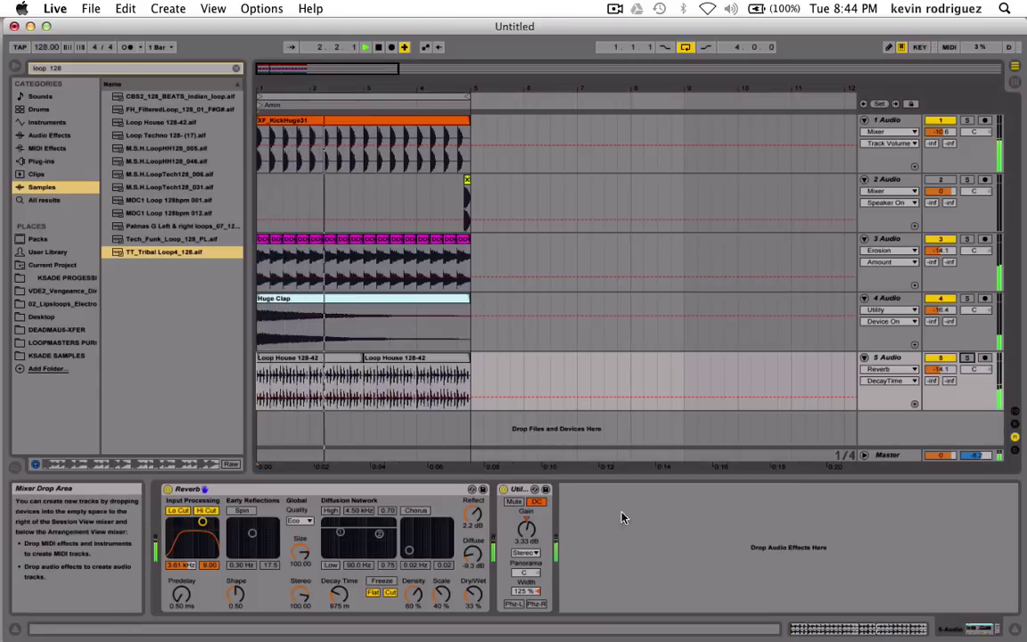
{"action": "left_click", "coordinate": [167, 490]}
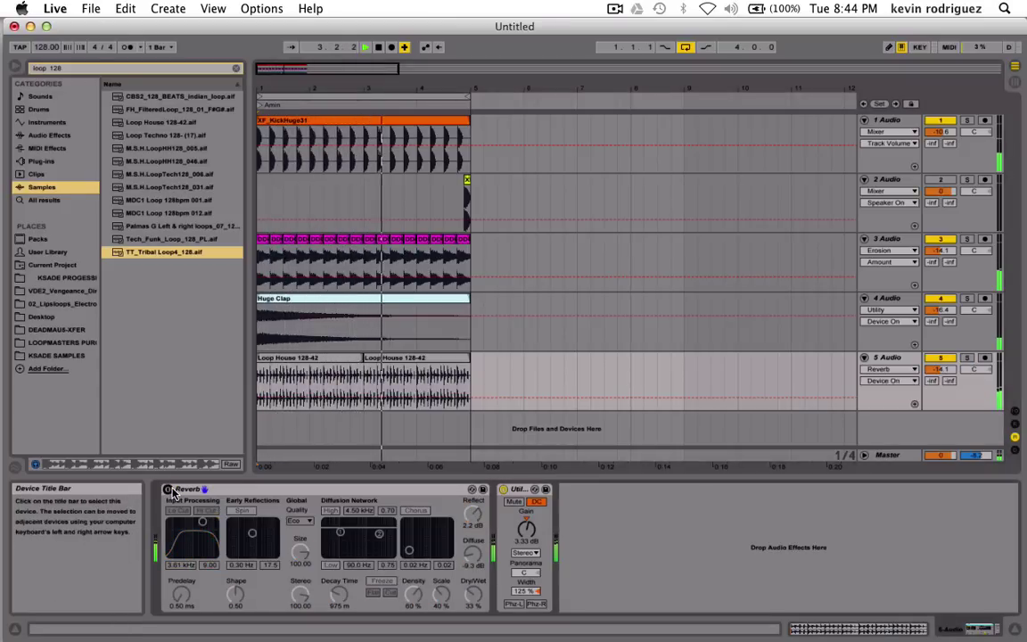
{"action": "left_click", "coordinate": [168, 490]}
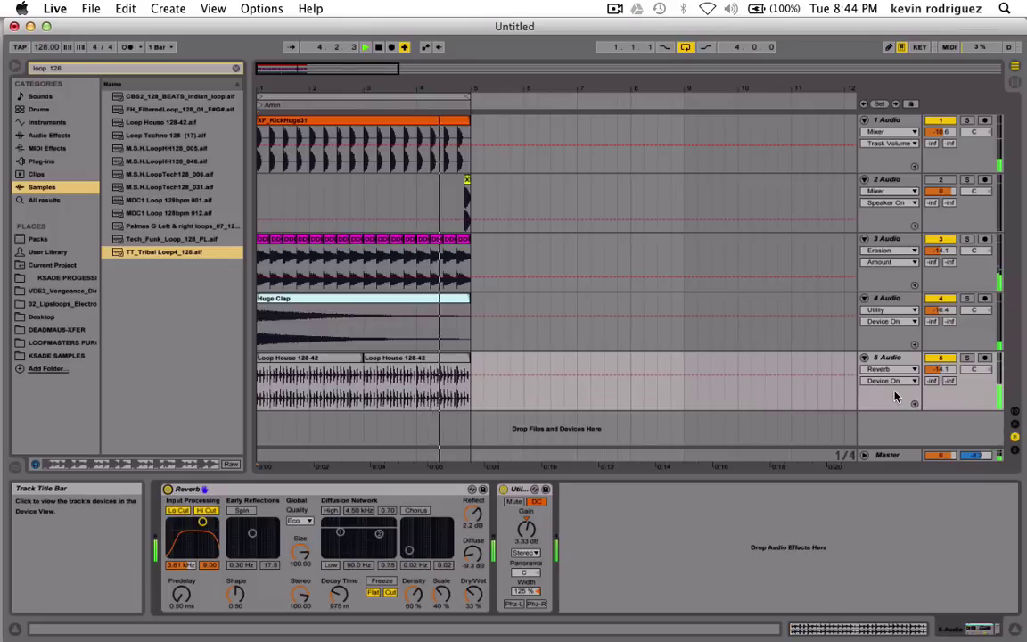
With track 5 soloed, set the Reverb to 15 % dry/wet, 1.53 s decay time and -3.9 dB diffuse, then unsolo the track.
{"action": "left_click", "coordinate": [967, 358]}
{"action": "left_click", "coordinate": [473, 594]}
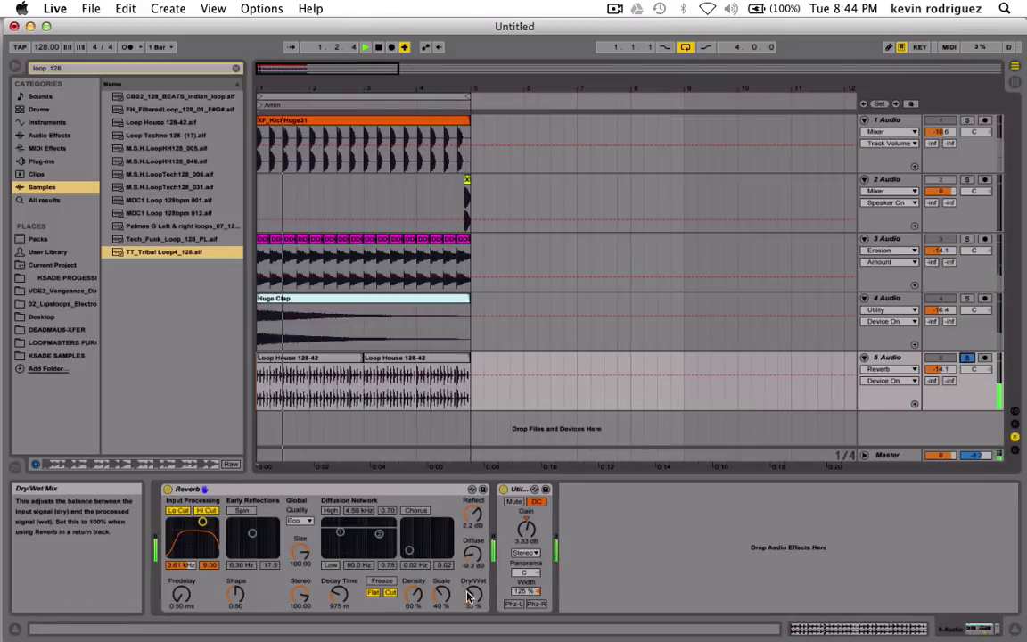
{"action": "left_click_drag", "start_coordinate": [474, 594], "coordinate": [474, 630]}
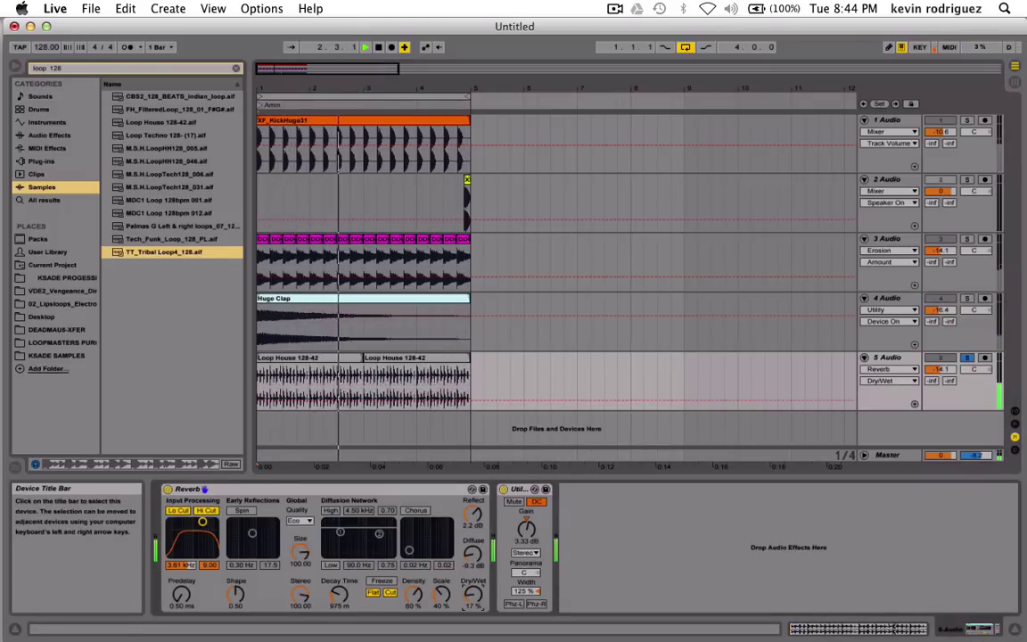
{"action": "left_click_drag", "start_coordinate": [339, 595], "coordinate": [339, 583]}
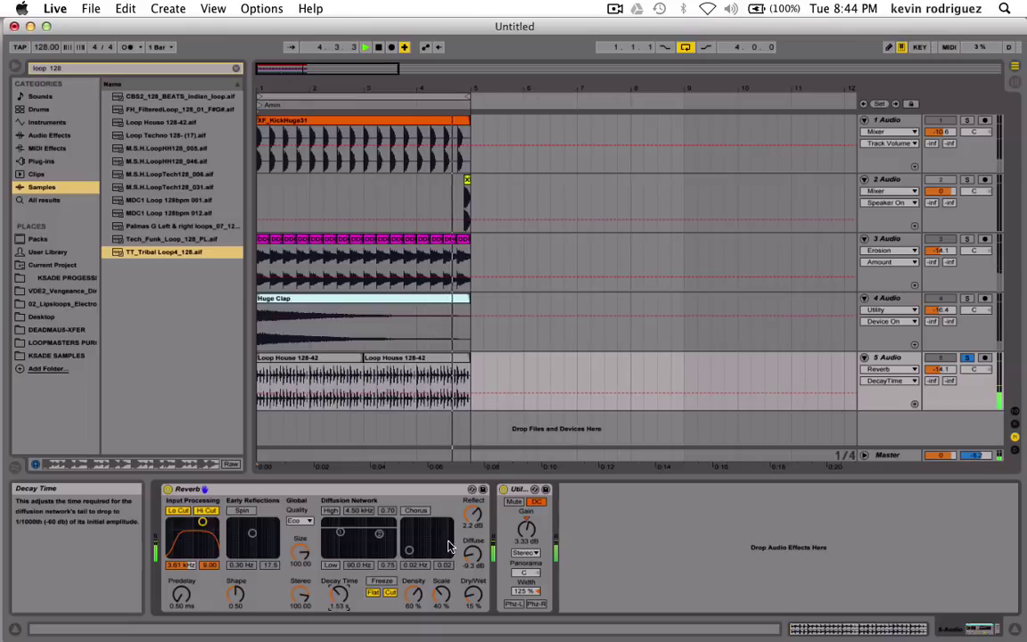
{"action": "left_click", "coordinate": [473, 553]}
{"action": "left_click_drag", "start_coordinate": [474, 553], "coordinate": [470, 555]}
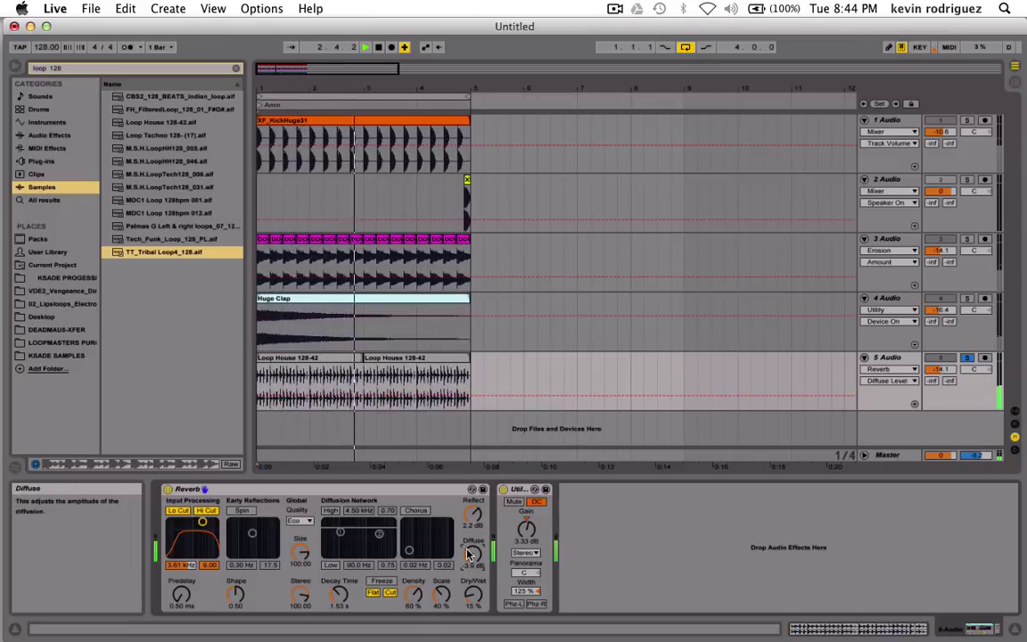
{"action": "left_click", "coordinate": [968, 358]}
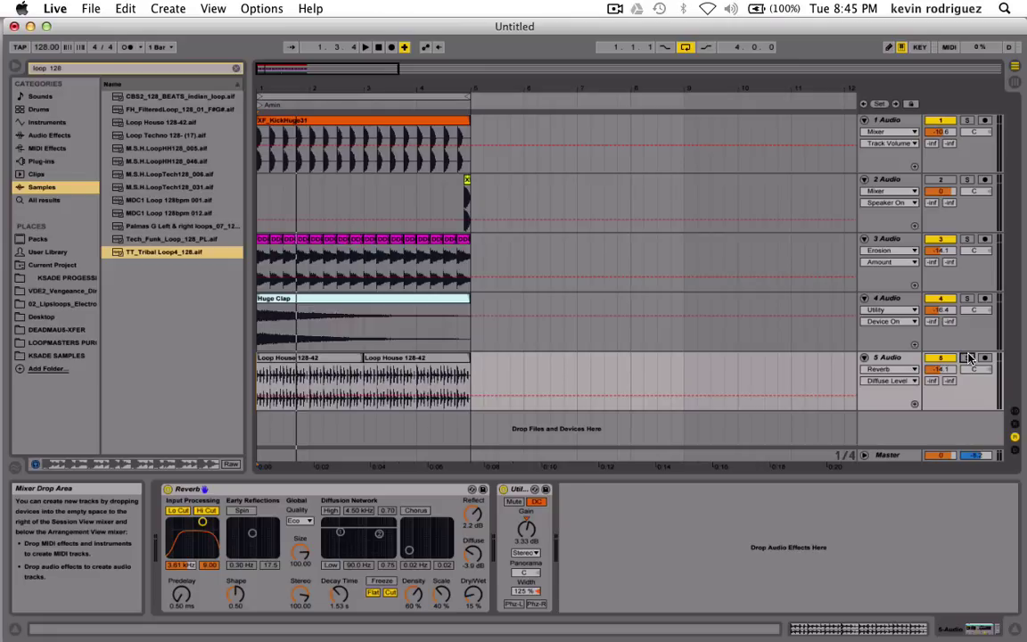
Try a Utility width of 108 % on track 5 and reset the device's gain to 0 dB.
{"action": "left_click", "coordinate": [505, 490]}
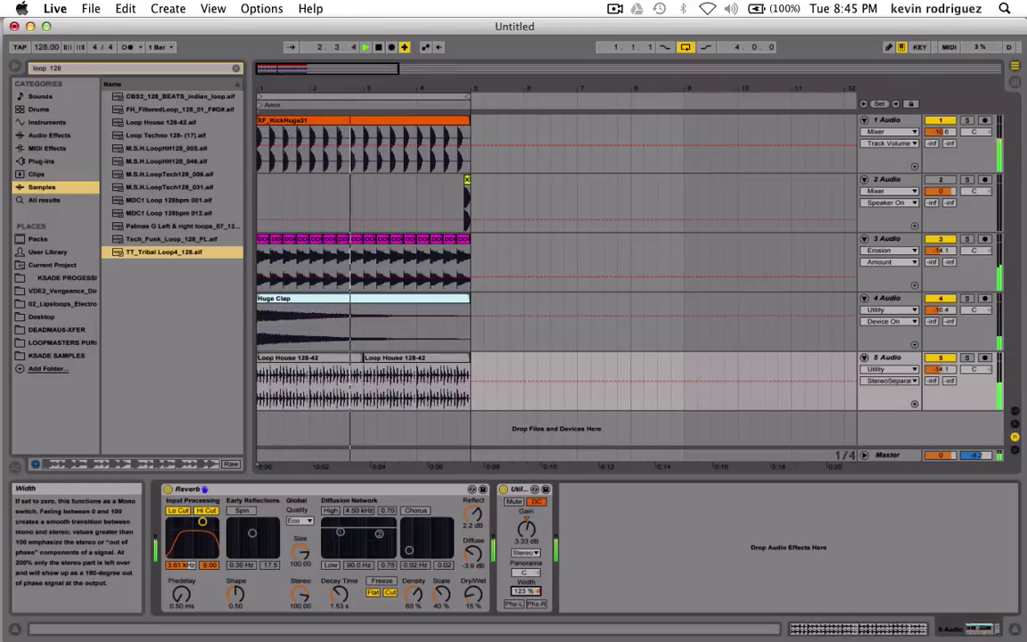
{"action": "mouse_move", "coordinate": [525, 591]}
{"action": "left_mouse_down"}
{"action": "mouse_move", "coordinate": [526, 572]}
{"action": "mouse_move", "coordinate": [526, 631]}
{"action": "mouse_move", "coordinate": [526, 552]}
{"action": "mouse_move", "coordinate": [525, 597]}
{"action": "left_mouse_up"}
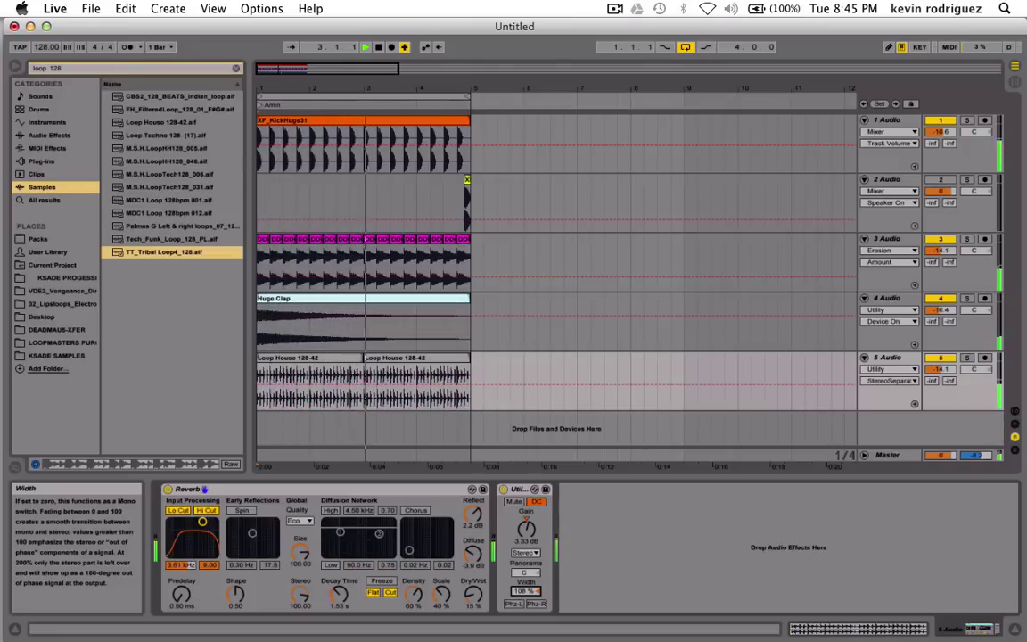
{"action": "left_click", "coordinate": [527, 524]}
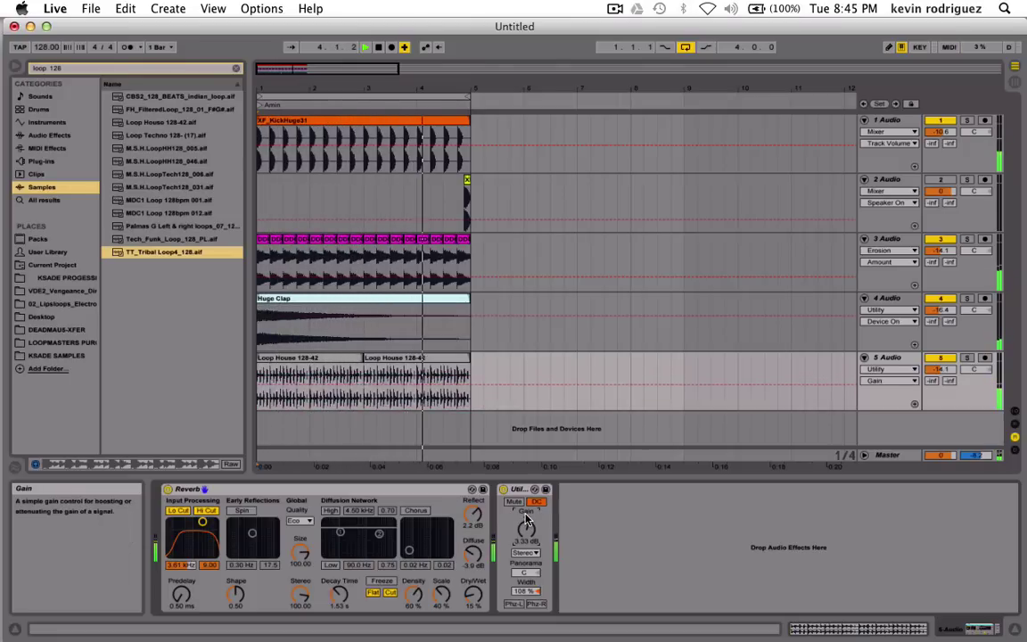
{"action": "key", "text": "Delete"}
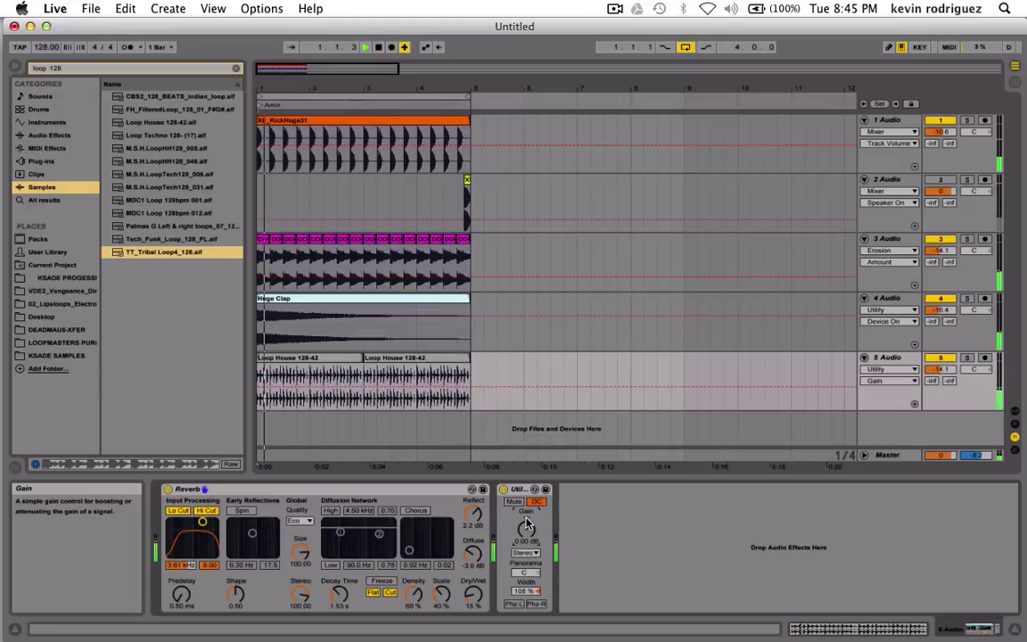
Set track 5's Utility to 133 % width and 2.78 dB gain, then check the track levels in the Session View mixer.
{"action": "left_click_drag", "start_coordinate": [525, 590], "coordinate": [526, 518]}
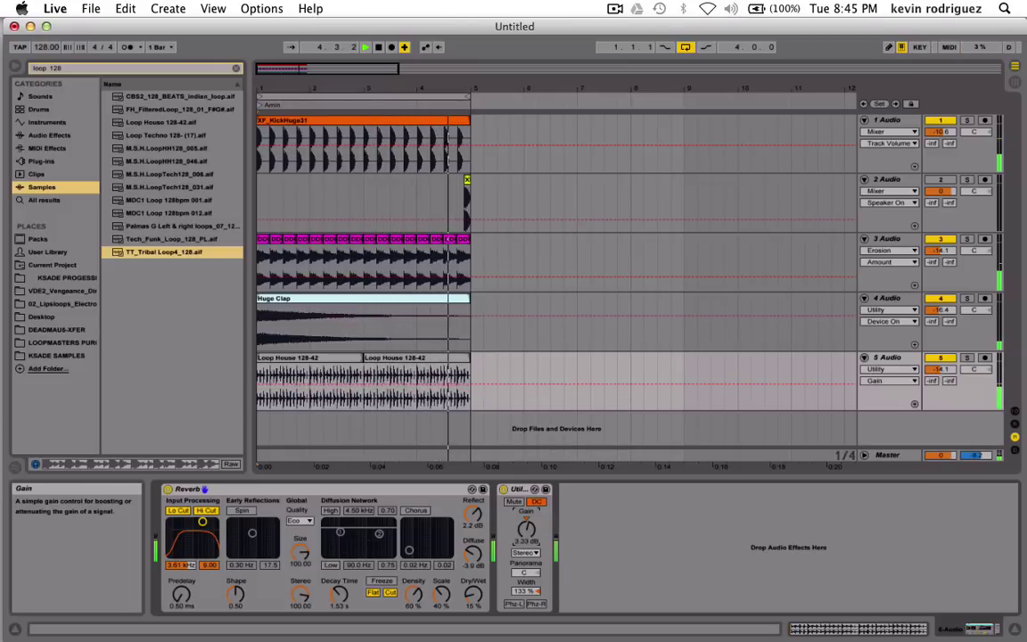
{"action": "key", "text": "Tab"}
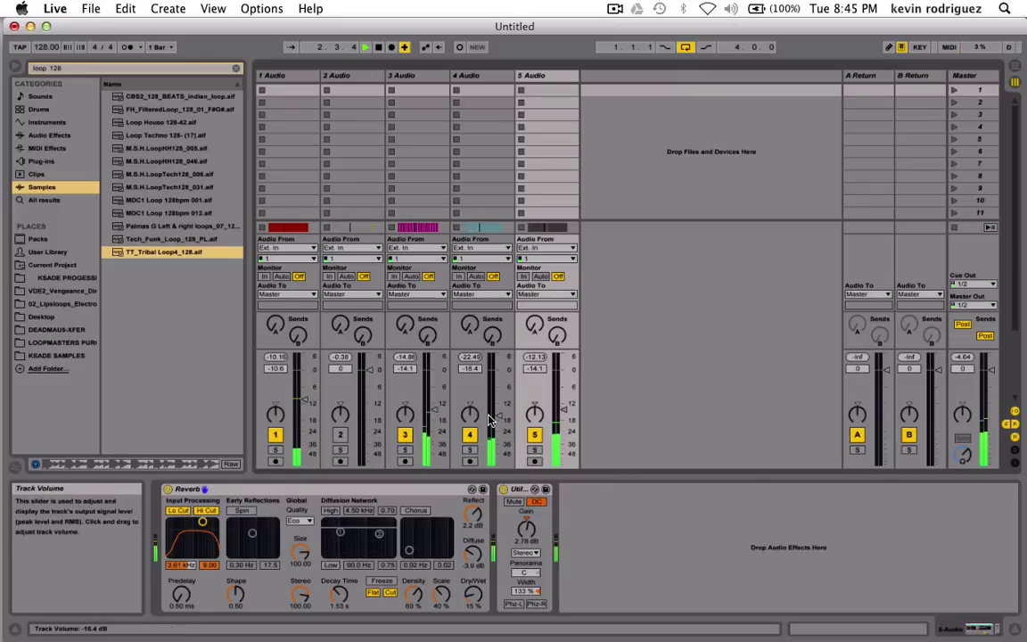
{"action": "key", "text": "Tab"}
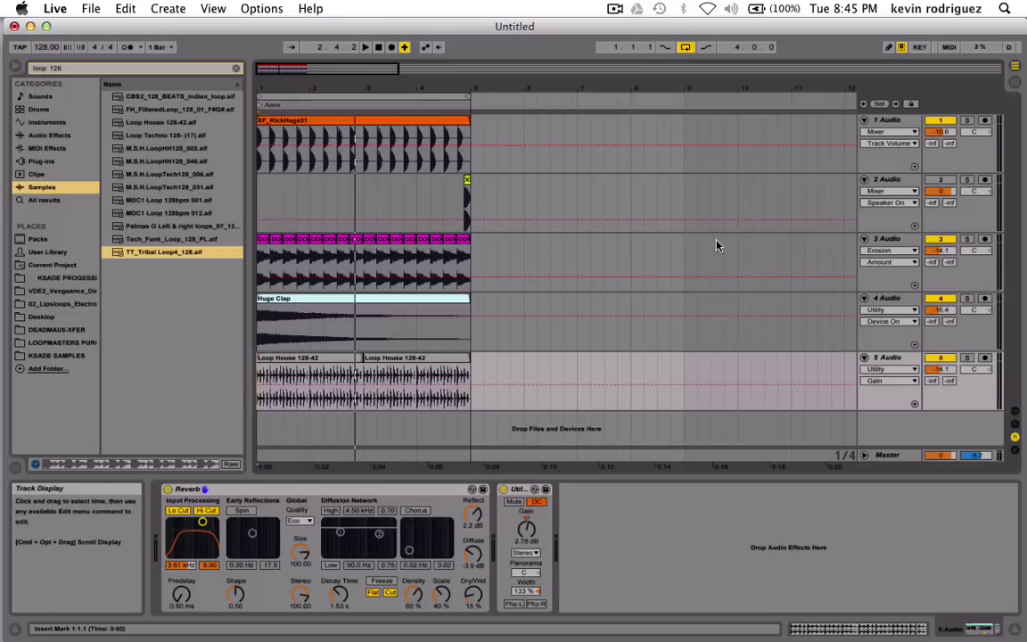
Search the Samples category of the browser for "clap", replacing the previous search text.
{"action": "left_click", "coordinate": [47, 329]}
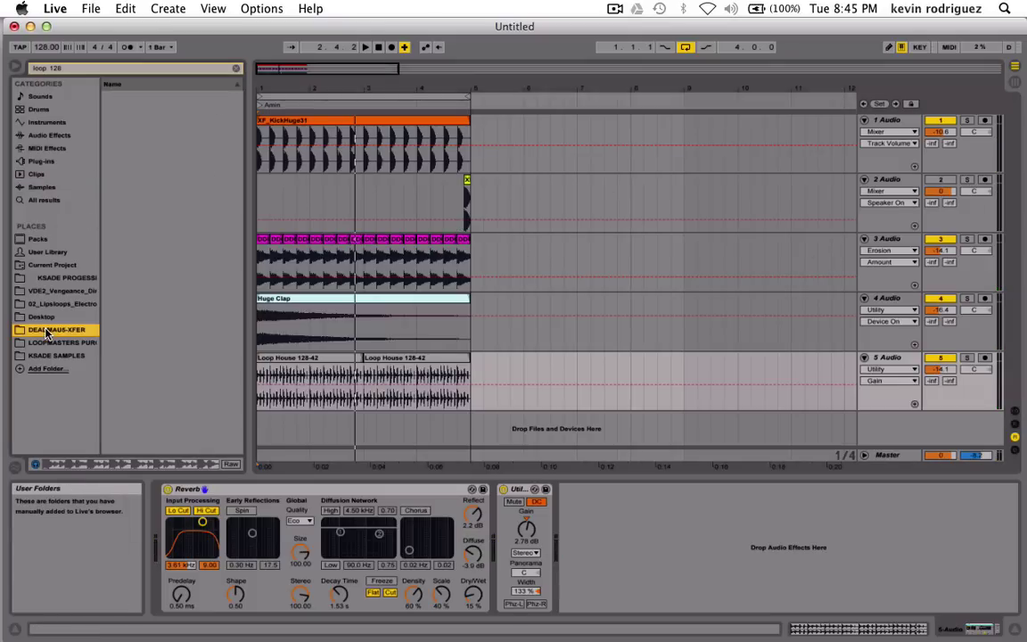
{"action": "left_click", "coordinate": [49, 188]}
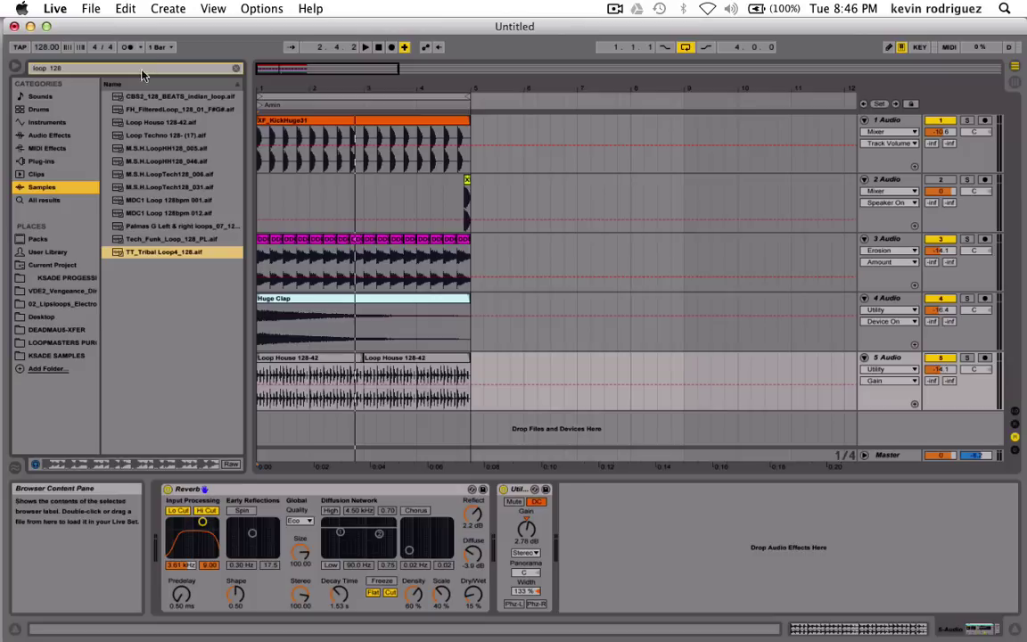
{"action": "left_click", "coordinate": [126, 67]}
{"action": "left_click_drag", "start_coordinate": [127, 67], "coordinate": [16, 62]}
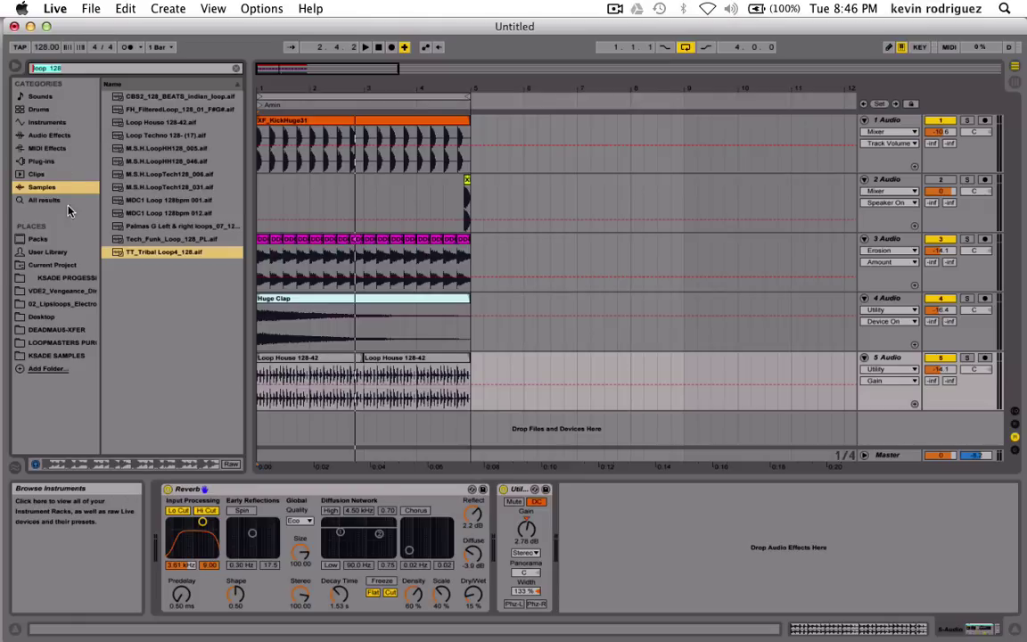
{"action": "left_click", "coordinate": [87, 68]}
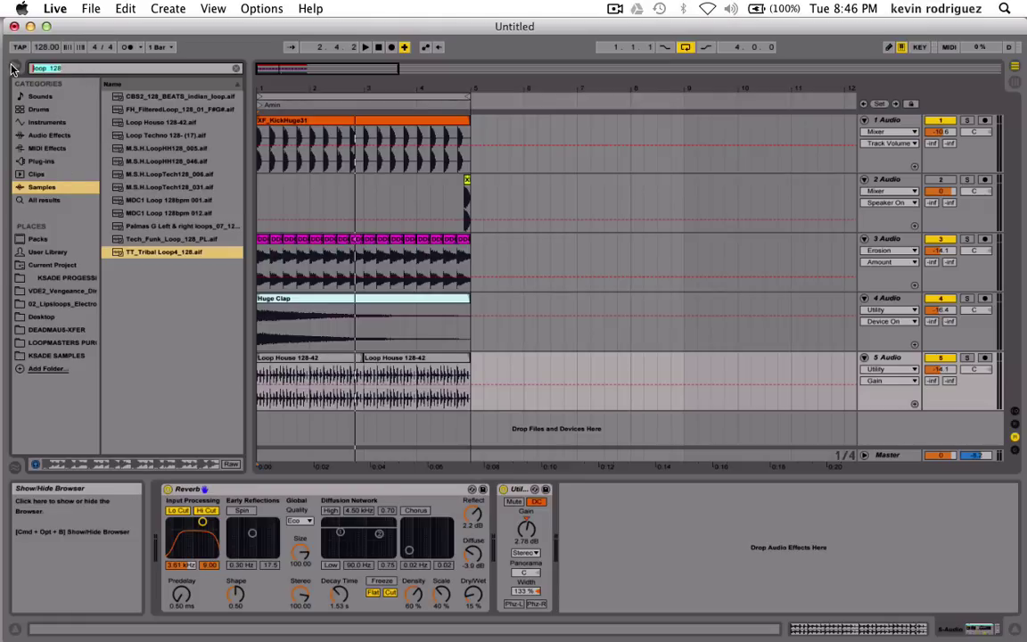
{"action": "type", "text": "clap"}
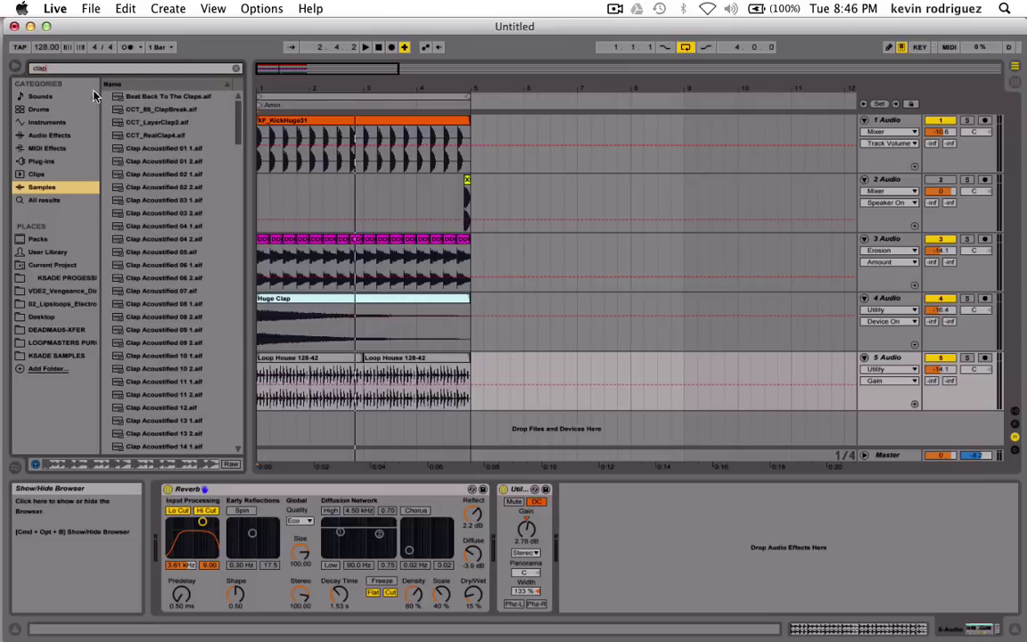
Audition the clap samples in the search results one by one, from Beat Back To The Claps.aif down to Clap Kindified 01 2.aif.
{"action": "left_click", "coordinate": [163, 96]}
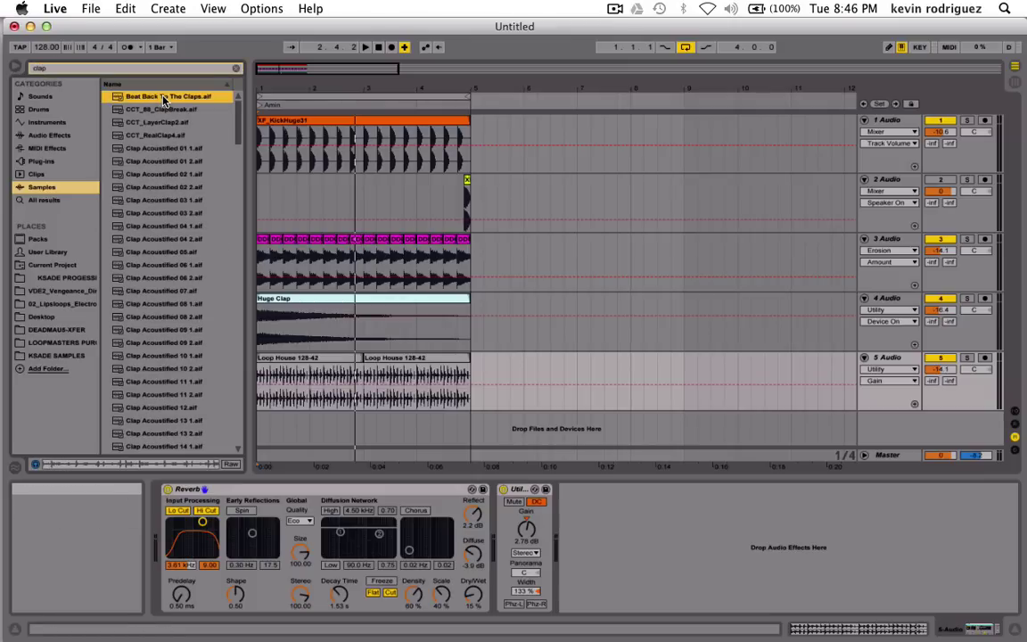
{"action": "key", "text": "Down"}
{"action": "key", "text": "Down"}
{"action": "key", "text": "Down"}
{"action": "key", "text": "Down"}
{"action": "key", "text": "Down"}
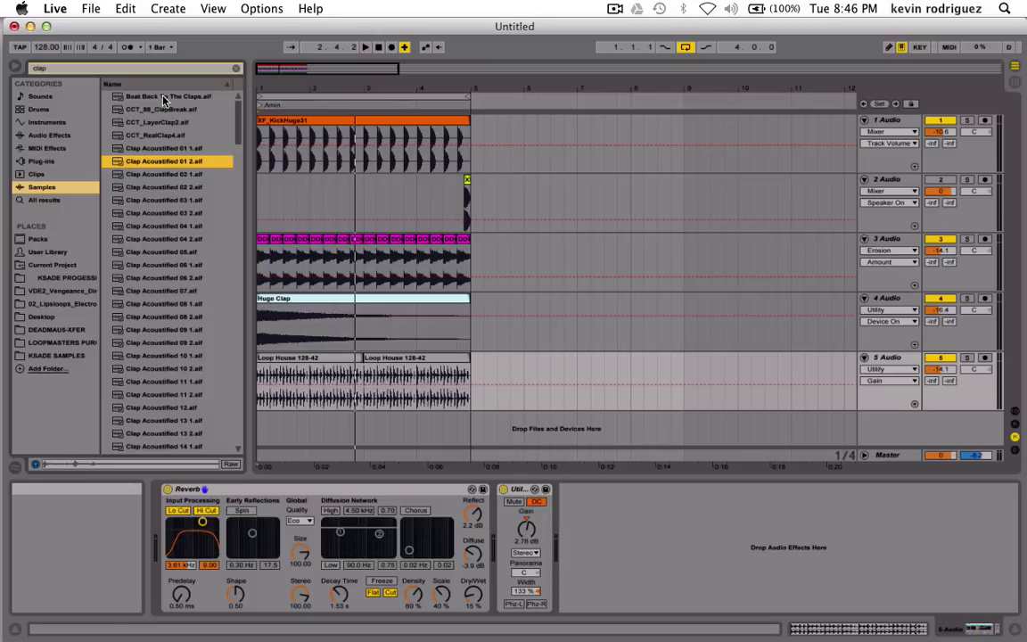
{"action": "key", "text": "Down"}
{"action": "key", "text": "Down"}
{"action": "key", "text": "Down"}
{"action": "key", "text": "Down"}
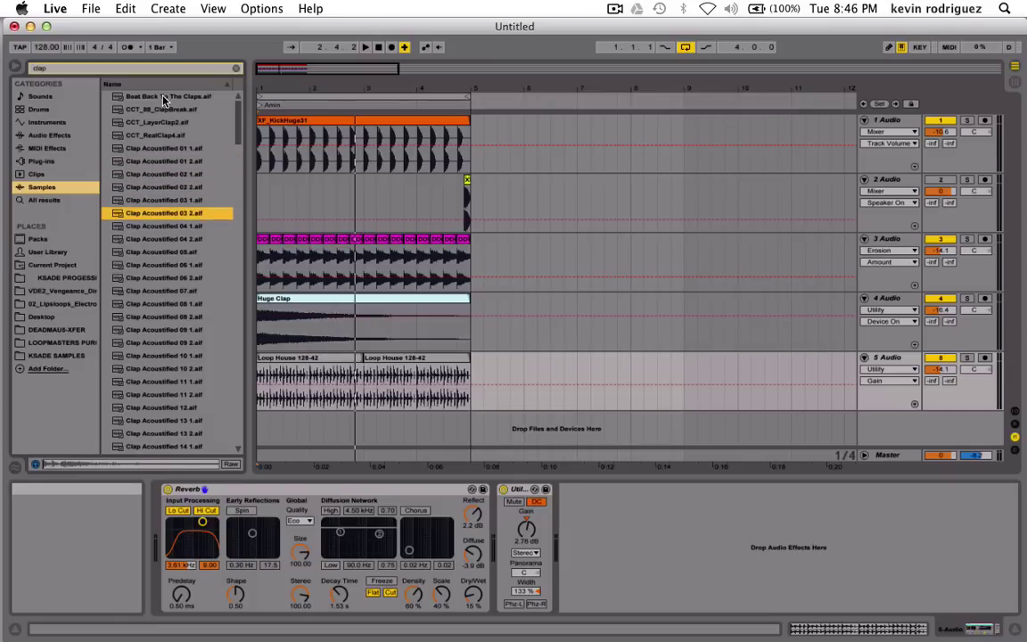
{"action": "key", "text": "Down"}
{"action": "key", "text": "Down"}
{"action": "key", "text": "Down"}
{"action": "key", "text": "Down"}
{"action": "key", "text": "Down"}
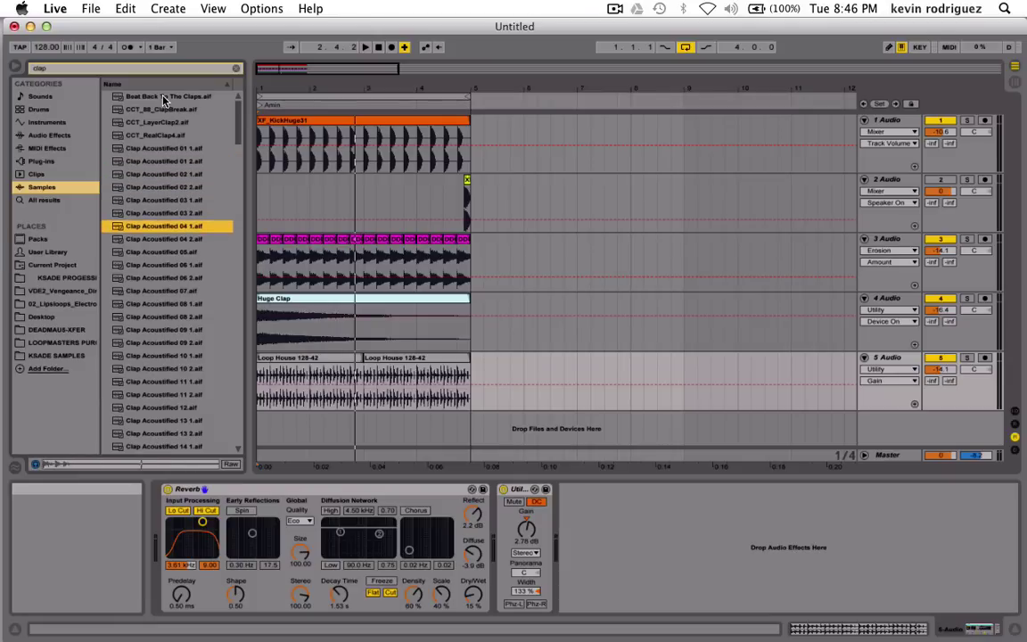
{"action": "key", "text": "Down"}
{"action": "key", "text": "Down"}
{"action": "key", "text": "Down"}
{"action": "key", "text": "Down"}
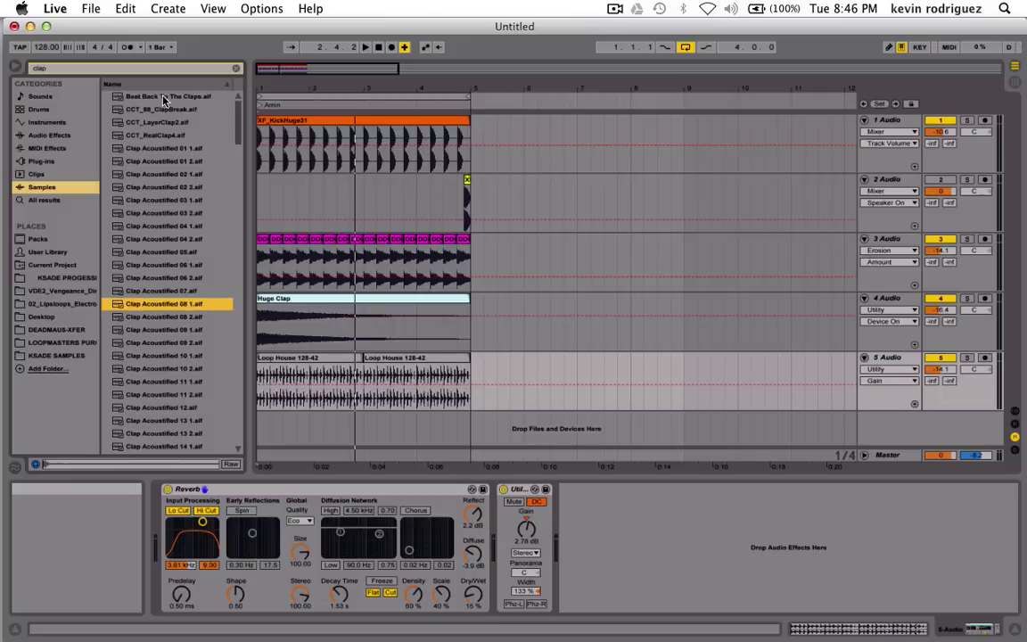
{"action": "key", "text": "Up"}
{"action": "key", "text": "Up"}
{"action": "key", "text": "Down"}
{"action": "key", "text": "Down"}
{"action": "key", "text": "Down"}
{"action": "key", "text": "Down"}
{"action": "key", "text": "Down"}
{"action": "key", "text": "Down"}
{"action": "key", "text": "Down"}
{"action": "key", "text": "Down"}
{"action": "key", "text": "Down"}
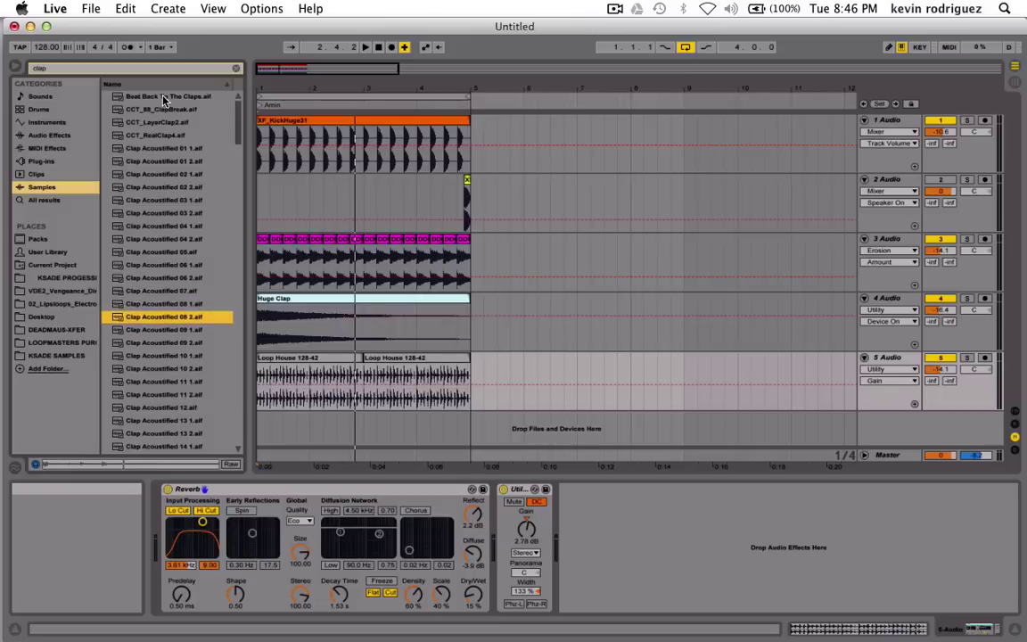
{"action": "key", "text": "Down"}
{"action": "key", "text": "Down"}
{"action": "key", "text": "Down"}
{"action": "key", "text": "Down"}
{"action": "key", "text": "Down"}
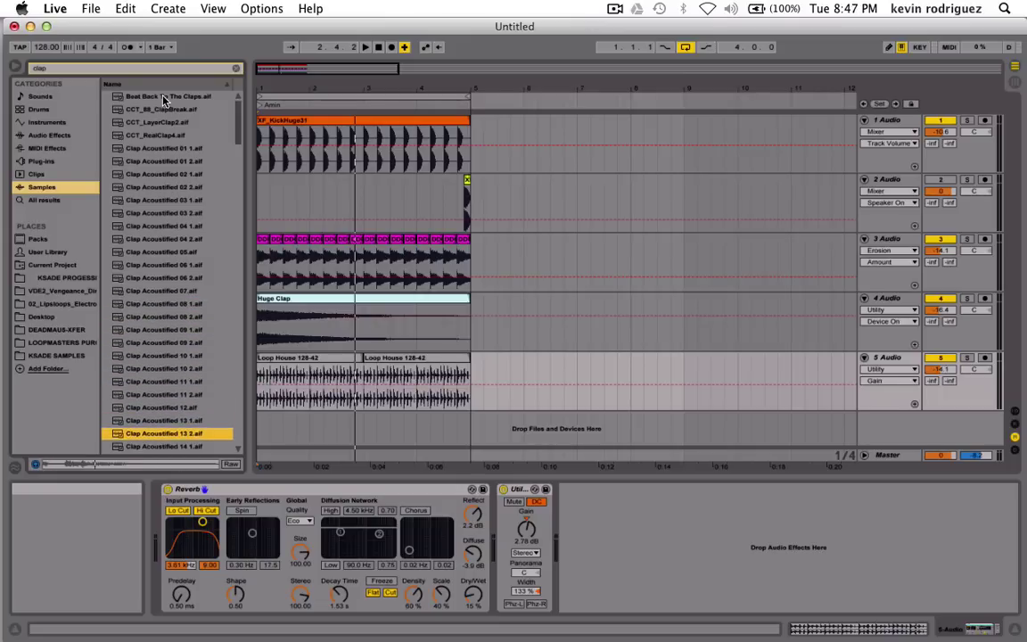
{"action": "key", "text": "Down"}
{"action": "key", "text": "Down"}
{"action": "key", "text": "Down"}
{"action": "key", "text": "Down"}
{"action": "key", "text": "Down"}
{"action": "key", "text": "Down"}
{"action": "key", "text": "Down"}
{"action": "key", "text": "Down"}
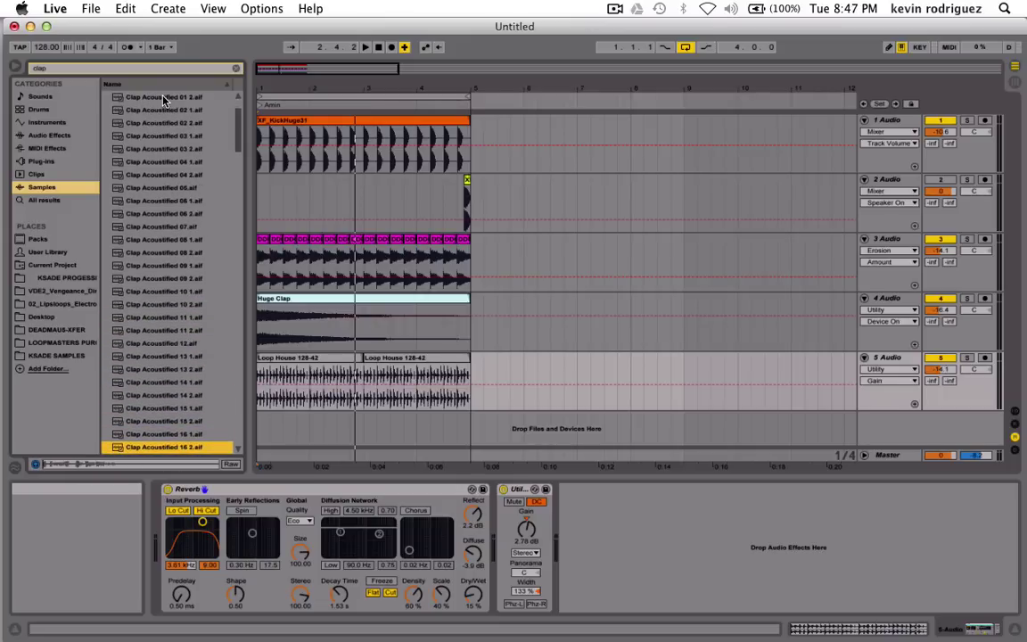
{"action": "key", "text": "Down"}
{"action": "key", "text": "Down"}
{"action": "key", "text": "Down"}
{"action": "key", "text": "Down"}
{"action": "key", "text": "Down"}
{"action": "key", "text": "Down"}
{"action": "key", "text": "Down"}
{"action": "key", "text": "Down"}
{"action": "key", "text": "Down"}
{"action": "key", "text": "Down"}
{"action": "key", "text": "Down"}
{"action": "key", "text": "Down"}
{"action": "key", "text": "Down"}
{"action": "key", "text": "Down"}
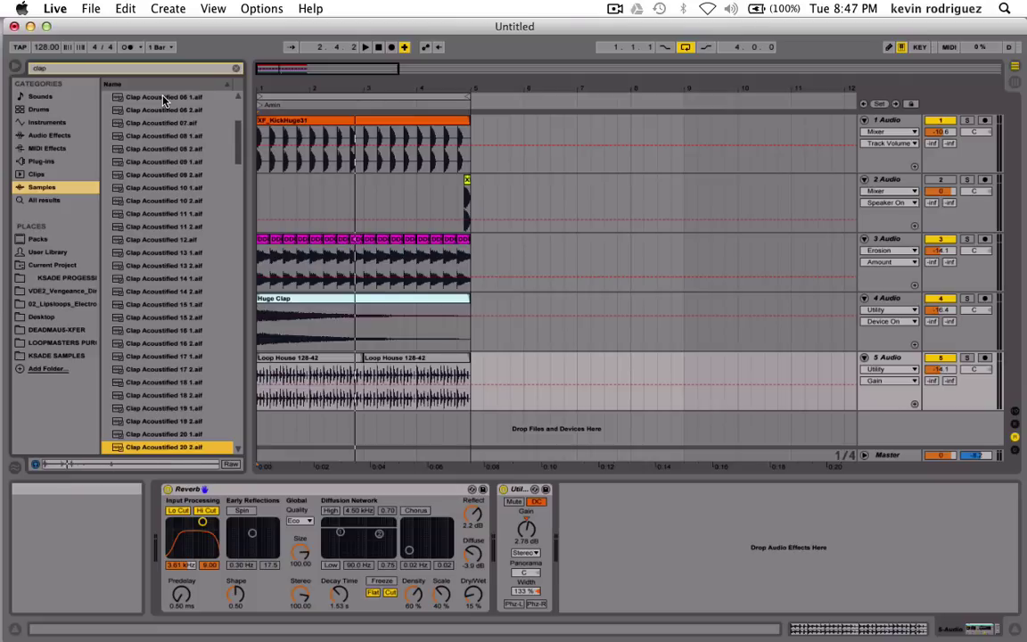
{"action": "key", "text": "Down"}
{"action": "key", "text": "Down"}
{"action": "key", "text": "Down"}
{"action": "key", "text": "Down"}
{"action": "key", "text": "Down"}
{"action": "key", "text": "Down"}
{"action": "key", "text": "Down"}
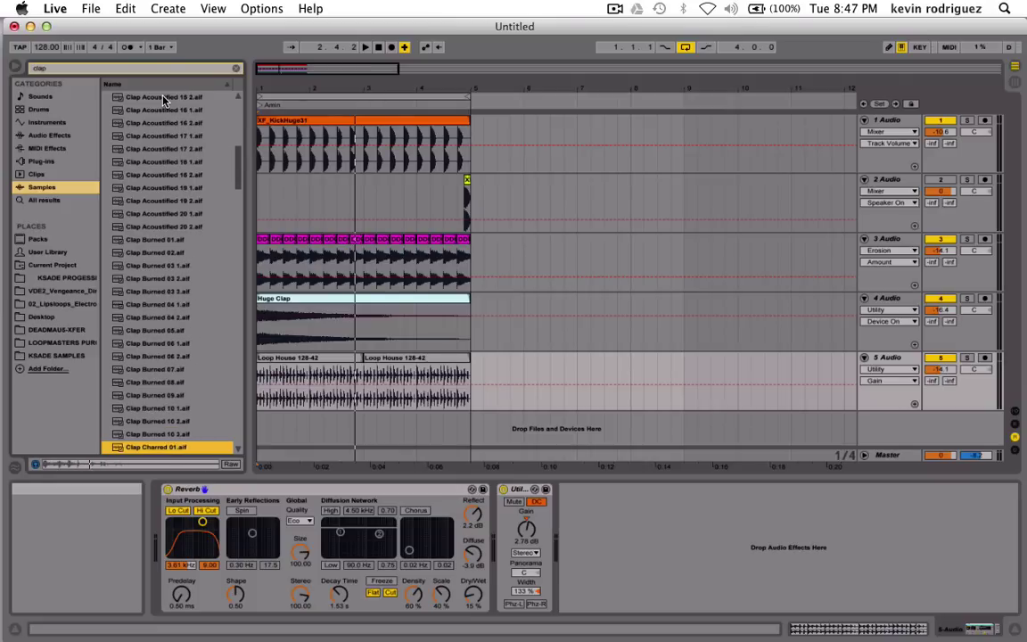
{"action": "key", "text": "Down"}
{"action": "key", "text": "Down"}
{"action": "key", "text": "Down"}
{"action": "key", "text": "Down"}
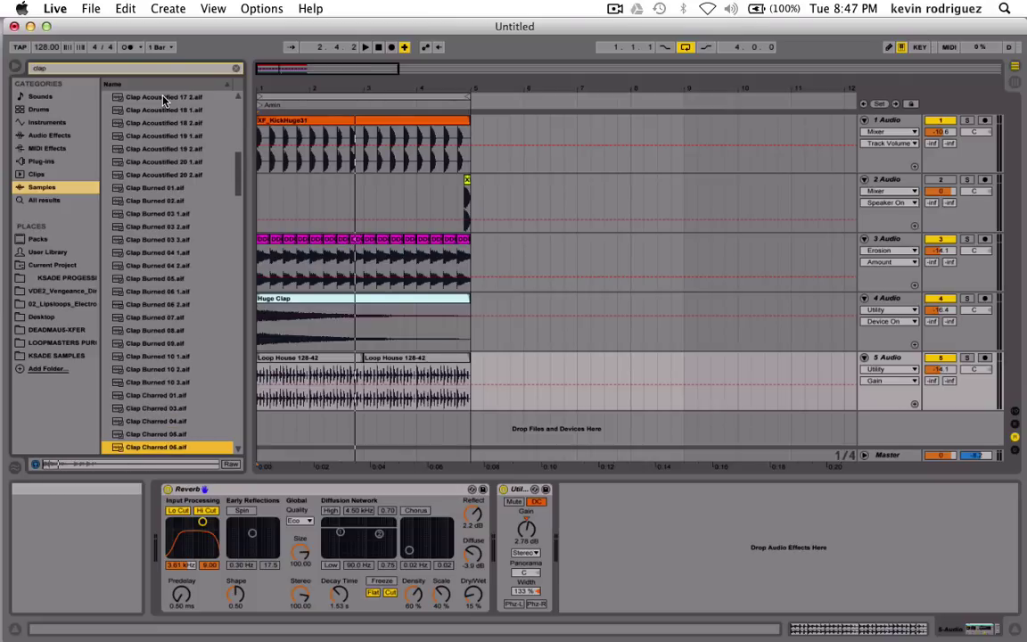
{"action": "key", "text": "Down"}
{"action": "key", "text": "Down"}
{"action": "key", "text": "Down"}
{"action": "key", "text": "Down"}
{"action": "key", "text": "Down"}
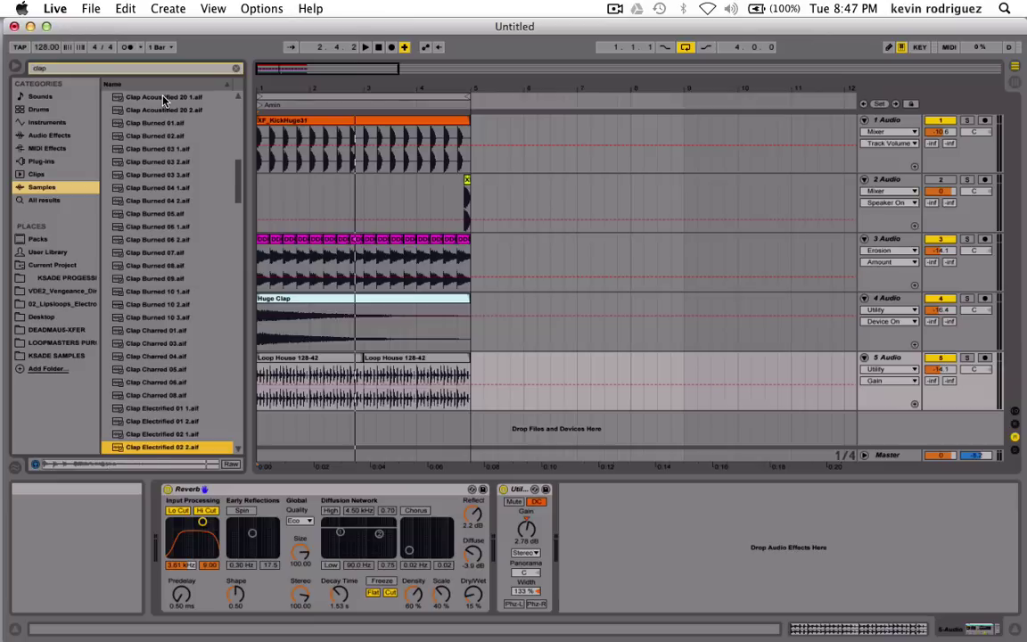
{"action": "key", "text": "Down"}
{"action": "key", "text": "Down"}
{"action": "key", "text": "Down"}
{"action": "key", "text": "Down"}
{"action": "key", "text": "Down"}
{"action": "key", "text": "Down"}
{"action": "key", "text": "Down"}
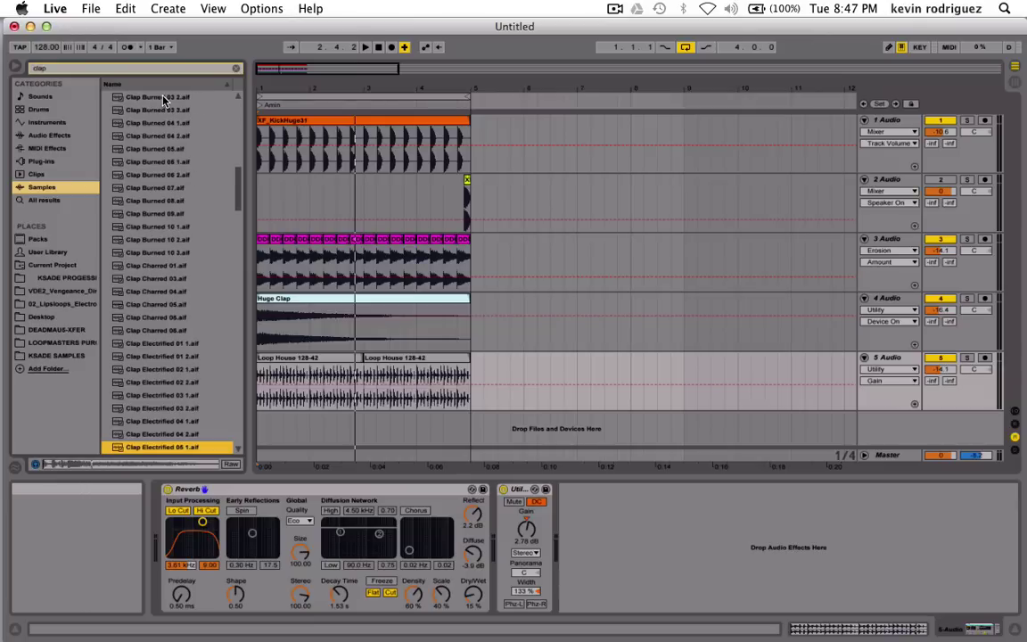
{"action": "key", "text": "Down"}
{"action": "key", "text": "Down"}
{"action": "key", "text": "Down"}
{"action": "key", "text": "Down"}
{"action": "key", "text": "Down"}
{"action": "key", "text": "Down"}
{"action": "key", "text": "Down"}
{"action": "key", "text": "Down"}
{"action": "key", "text": "Down"}
{"action": "key", "text": "Down"}
{"action": "key", "text": "Down"}
{"action": "key", "text": "Down"}
{"action": "key", "text": "Down"}
{"action": "key", "text": "Down"}
{"action": "key", "text": "Down"}
{"action": "key", "text": "Down"}
{"action": "key", "text": "Down"}
{"action": "key", "text": "Down"}
{"action": "key", "text": "Down"}
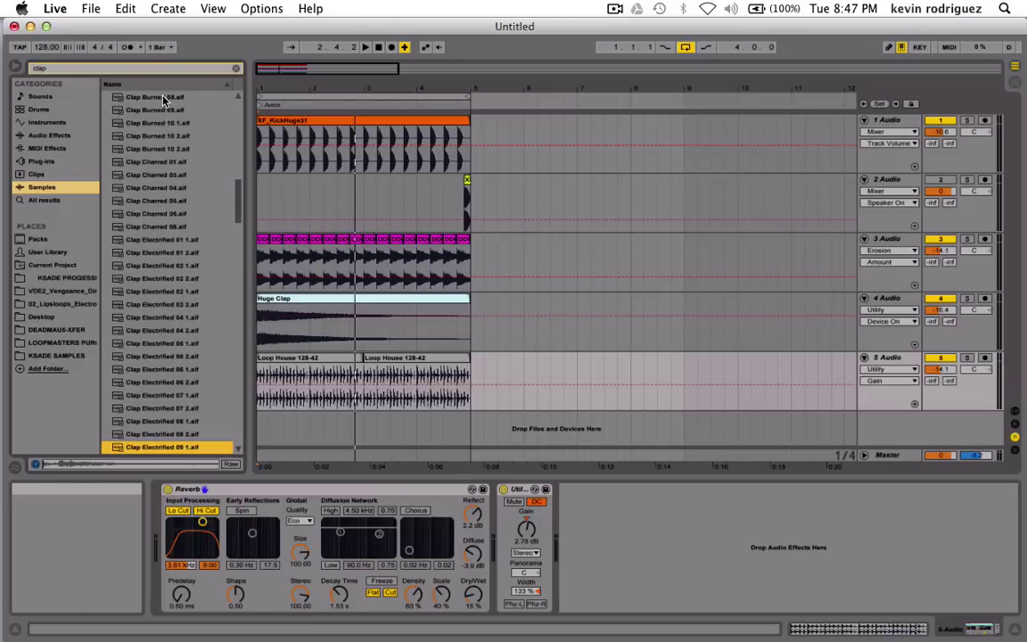
{"action": "key", "text": "Down"}
{"action": "key", "text": "Down"}
{"action": "key", "text": "Down"}
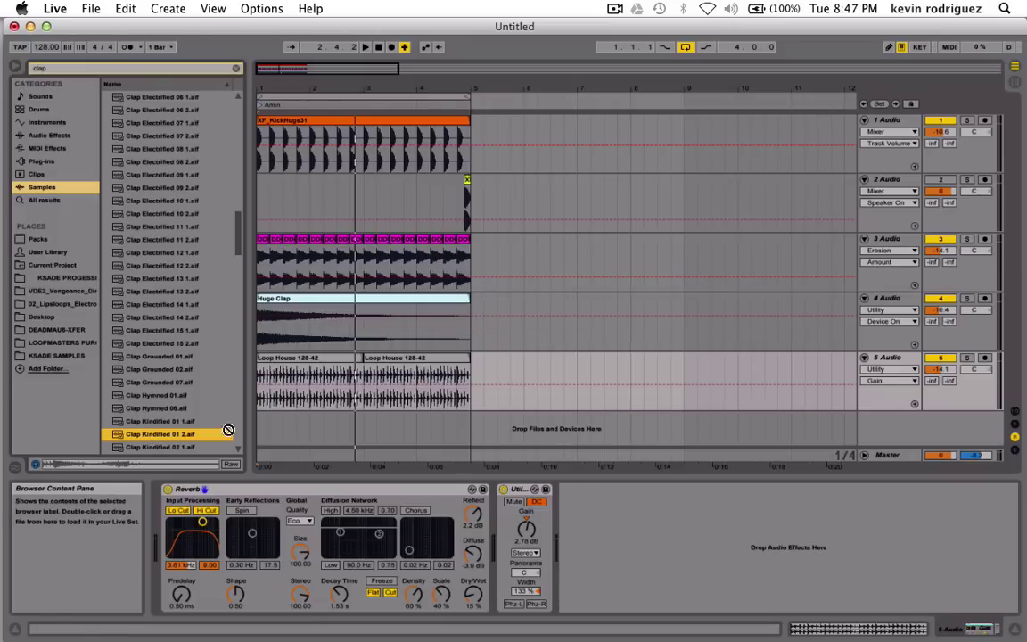
Add Clap Kindified 01 2.aif on a new audio track at the start of the arrangement.
{"action": "left_click_drag", "start_coordinate": [228, 430], "coordinate": [264, 435]}
{"action": "left_click_drag", "start_coordinate": [308, 74], "coordinate": [230, 422]}
{"action": "scroll", "coordinate": [230, 422], "scroll_direction": "down", "scroll_amount": 3}
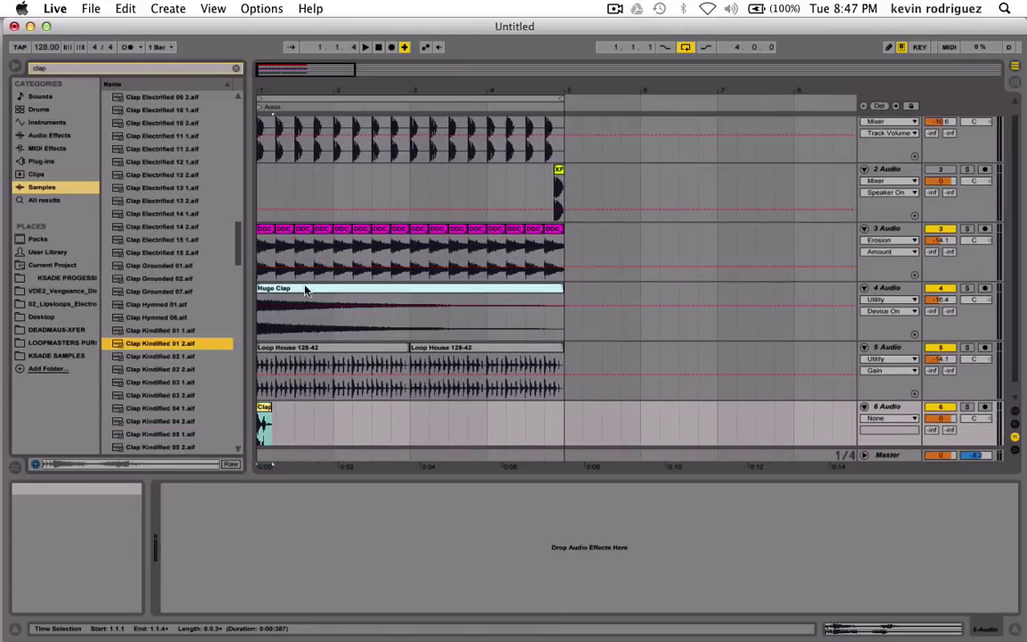
Duplicate the clap clip on track 6 so it repeats on every beat through the end of bar 4.
{"action": "scroll", "coordinate": [296, 202], "scroll_direction": "down", "scroll_amount": 1}
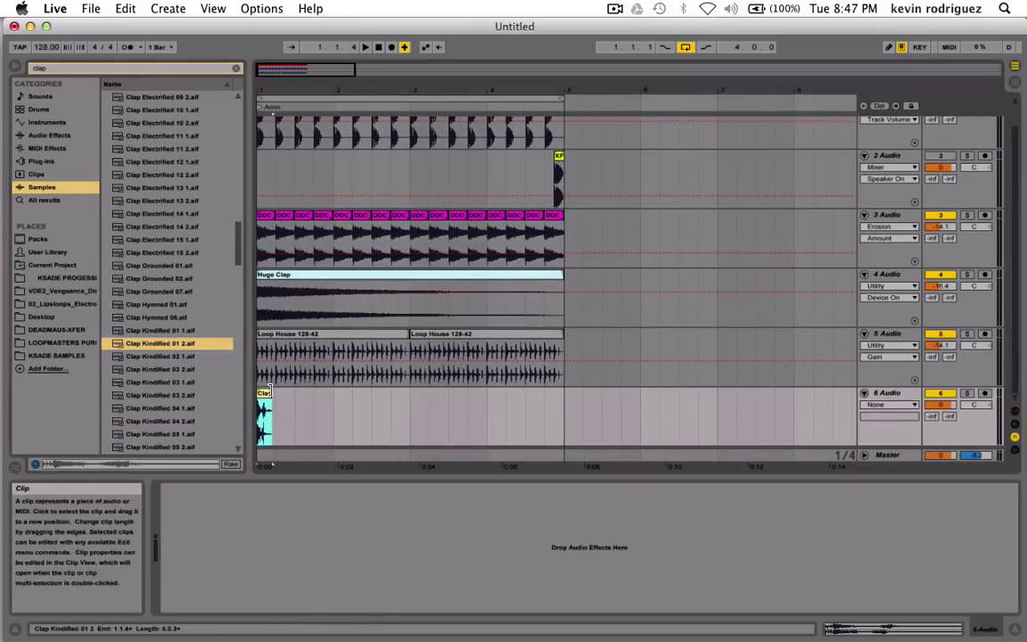
{"action": "left_click", "coordinate": [269, 395]}
{"action": "key", "text": "super+d"}
{"action": "key", "text": "super+d"}
{"action": "key", "text": "super+d"}
{"action": "key", "text": "super+d"}
{"action": "key", "text": "super+d"}
{"action": "key", "text": "super+d"}
{"action": "key", "text": "super+d"}
{"action": "key", "text": "super+d"}
{"action": "key", "text": "super+d"}
{"action": "key", "text": "super+d"}
{"action": "key", "text": "super+d"}
{"action": "key", "text": "super+d"}
{"action": "key", "text": "super+d"}
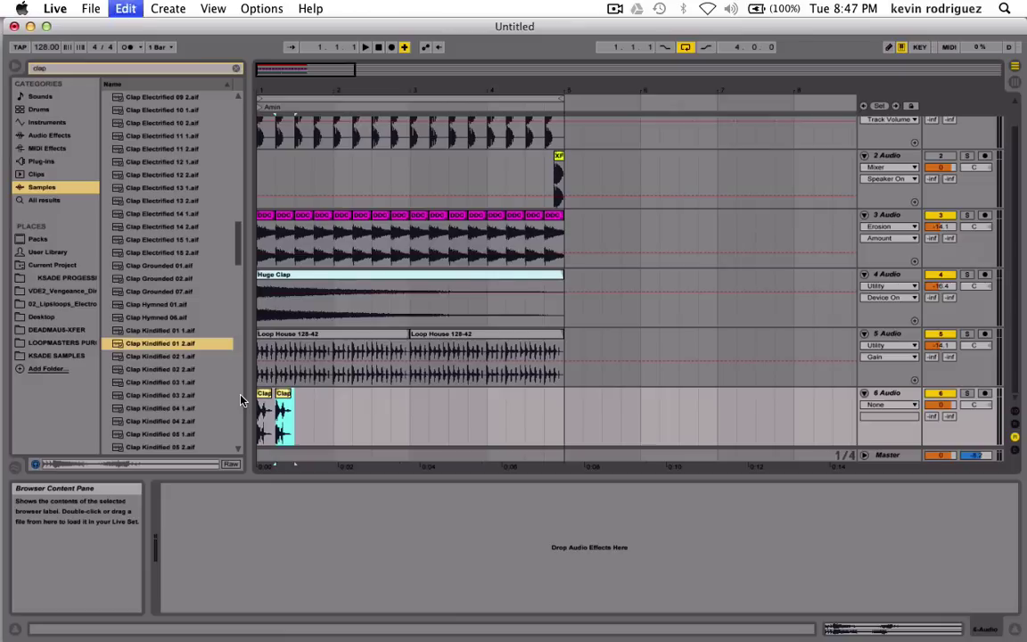
{"action": "key", "text": "super+d"}
{"action": "key", "text": "super+d"}
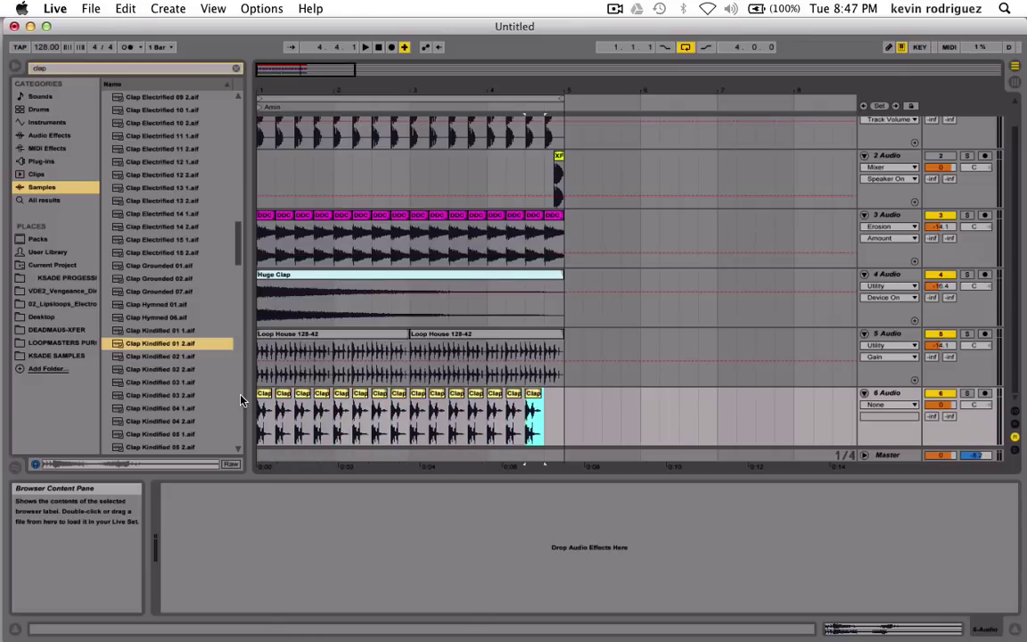
With track 6 soloed during playback, set its volume to -15.0 dB, then stop and unsolo the track.
{"action": "left_click", "coordinate": [968, 394]}
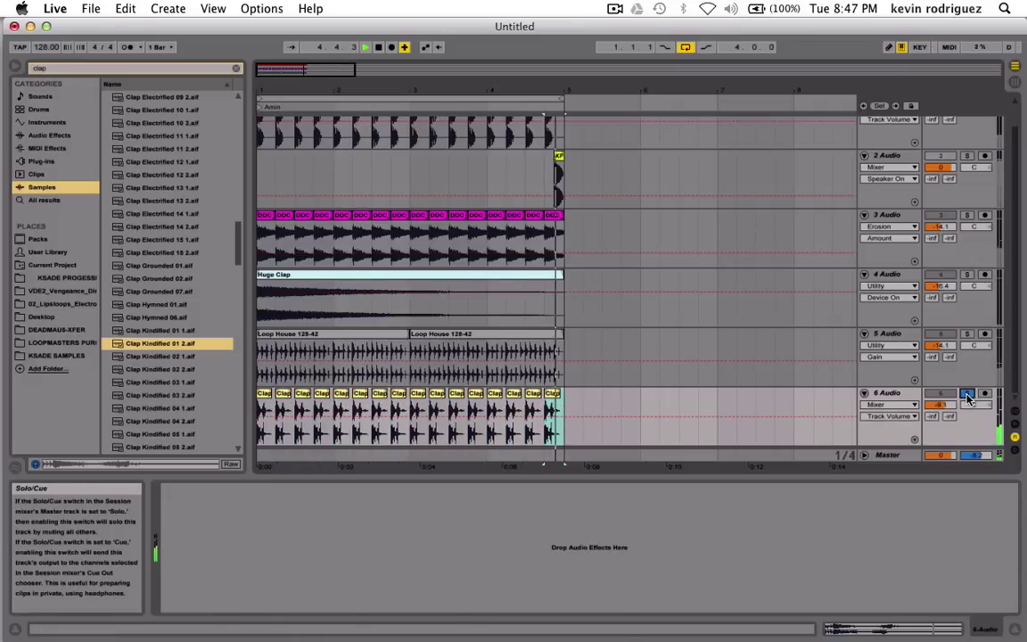
{"action": "key", "text": "space"}
{"action": "left_click", "coordinate": [968, 394]}
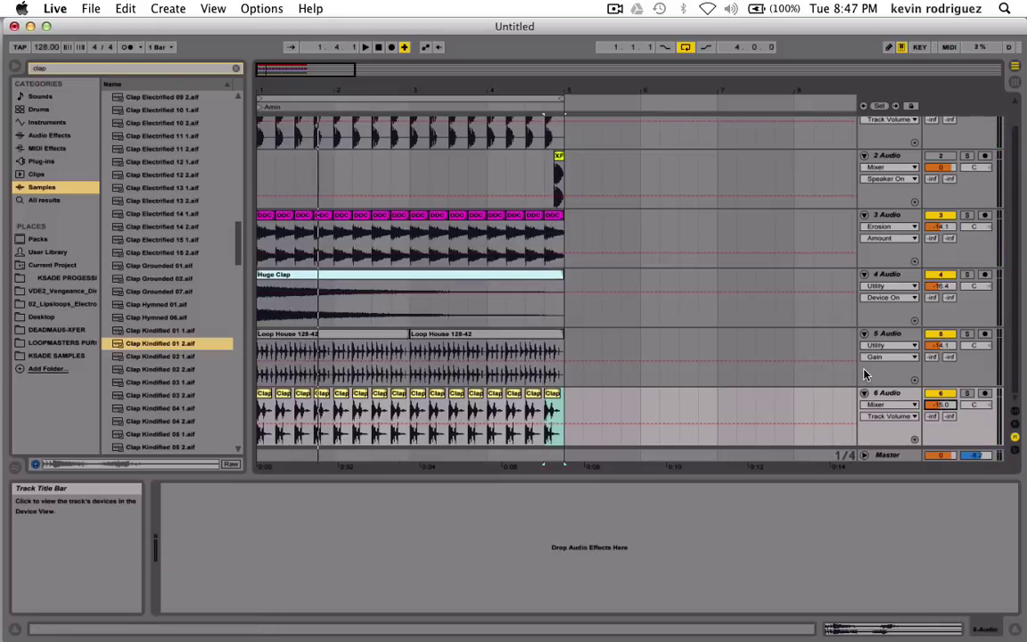
Play the full groove, set track 6's volume to -15.6 dB and replay the loop to check the balance.
{"action": "scroll", "coordinate": [864, 374], "scroll_direction": "up", "scroll_amount": 1}
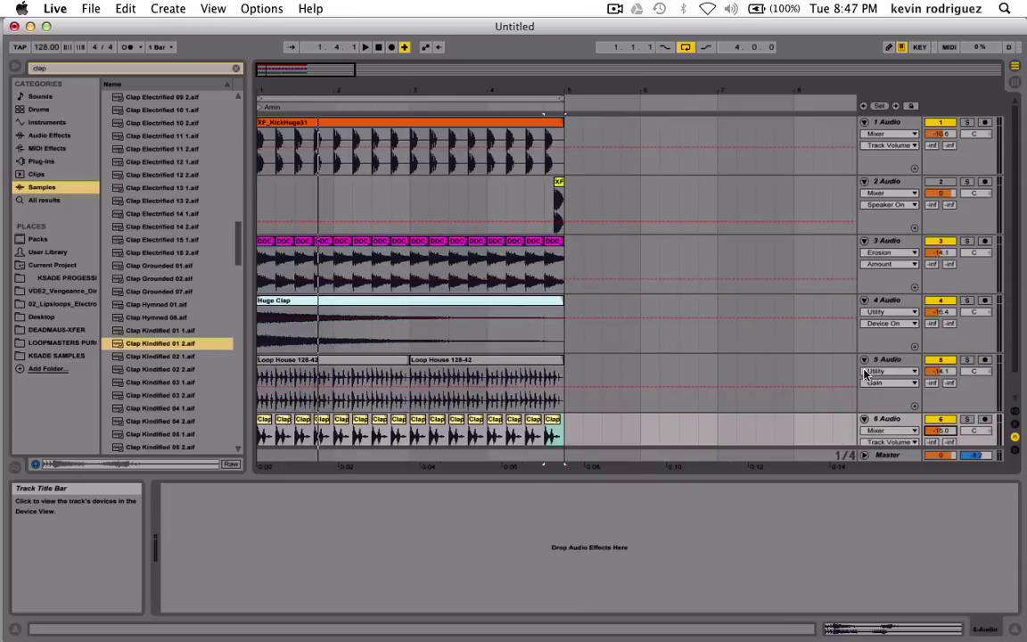
{"action": "scroll", "coordinate": [863, 374], "scroll_direction": "down", "scroll_amount": 1}
{"action": "key", "text": "space"}
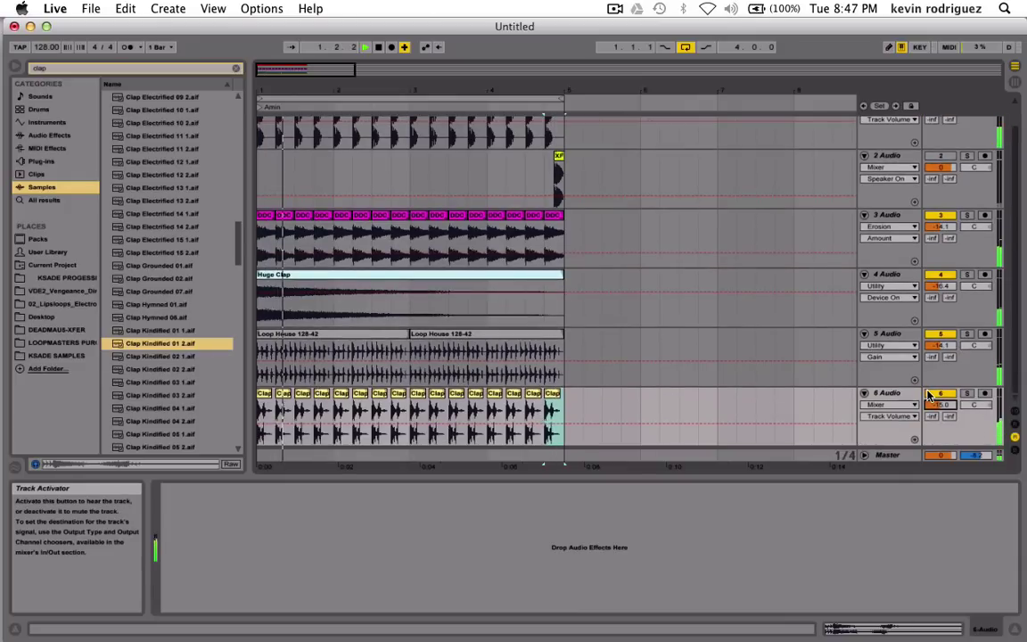
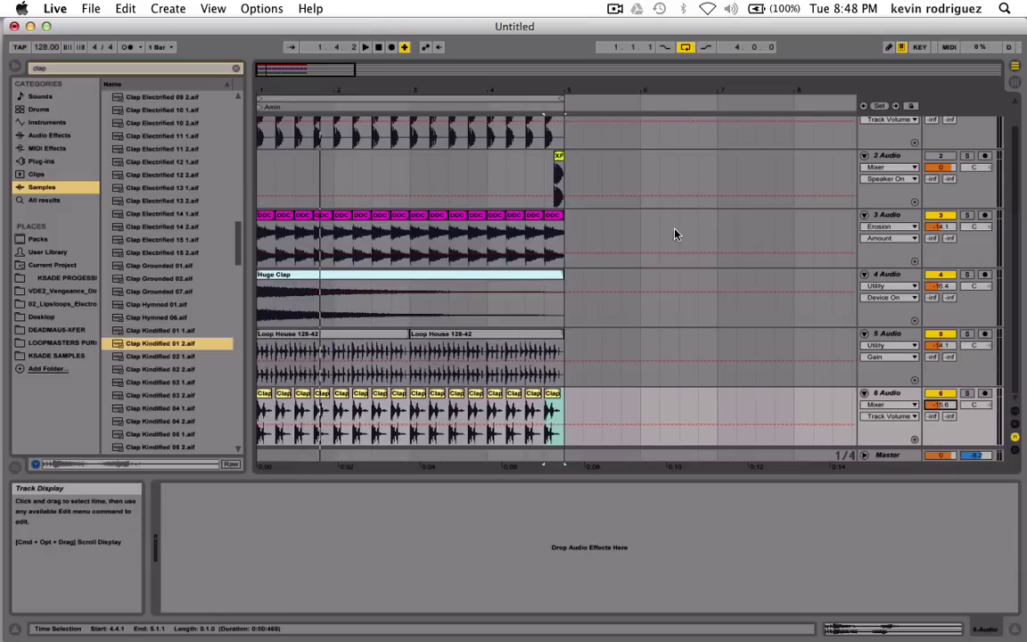
{"action": "scroll", "coordinate": [677, 232], "scroll_direction": "up", "scroll_amount": 1}
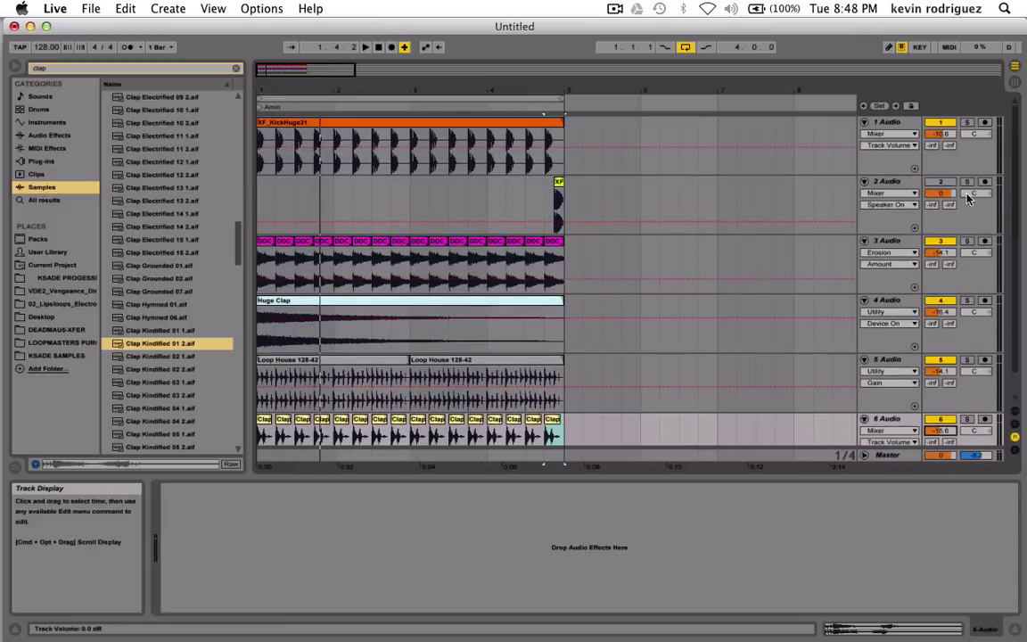
{"action": "key", "text": "space"}
{"action": "scroll", "coordinate": [934, 256], "scroll_direction": "down", "scroll_amount": 1}
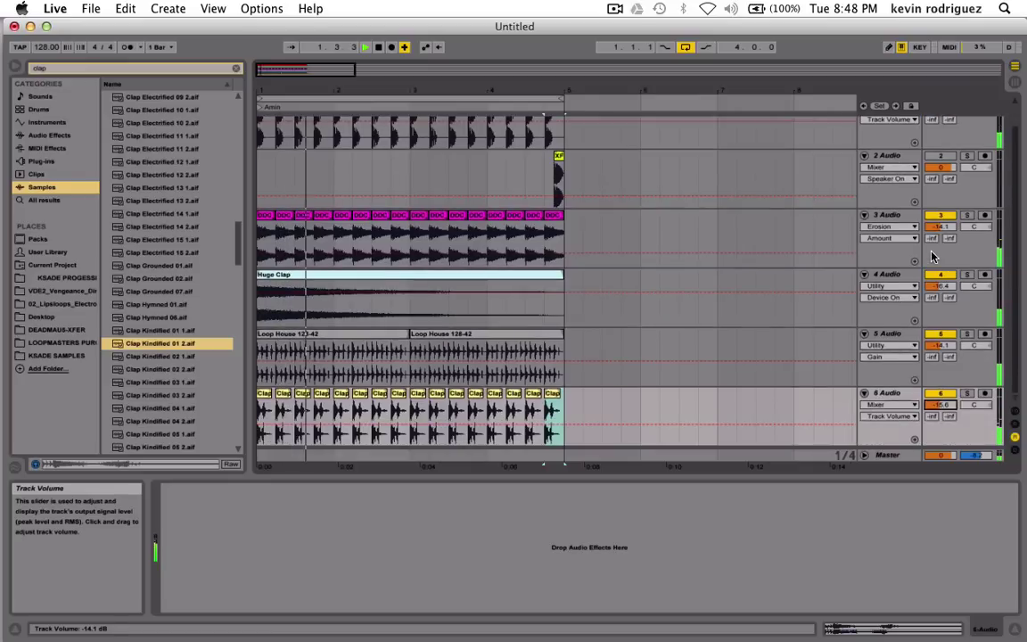
{"action": "key", "text": "space"}
Group tracks 3 to 6, from the DDC clips through the new claps, into one group track.
{"action": "scroll", "coordinate": [862, 225], "scroll_direction": "up", "scroll_amount": 1}
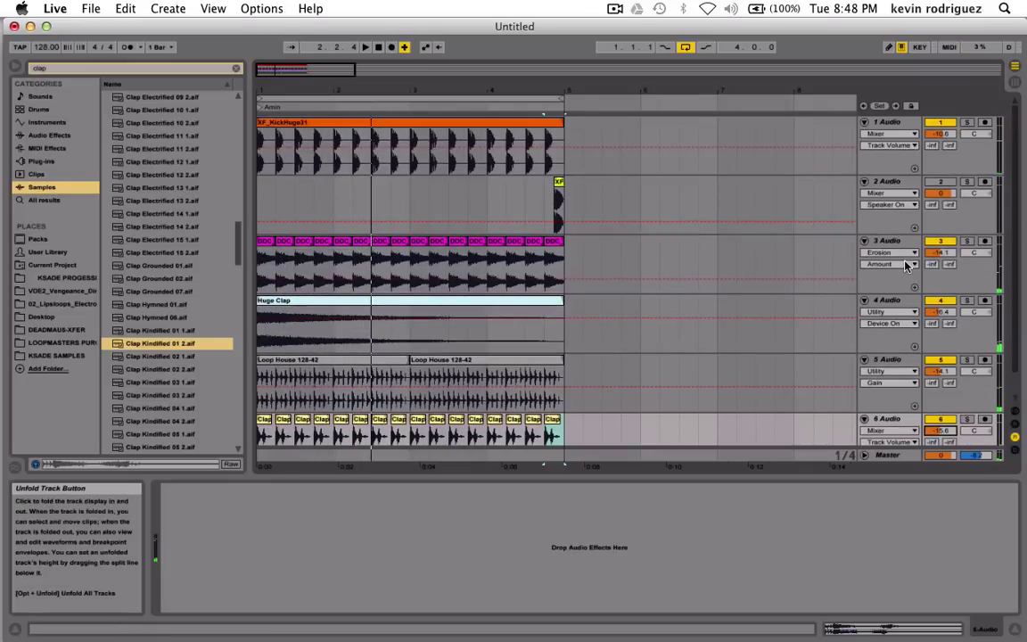
{"action": "scroll", "coordinate": [902, 245], "scroll_direction": "down", "scroll_amount": 1}
{"action": "left_click", "coordinate": [902, 247]}
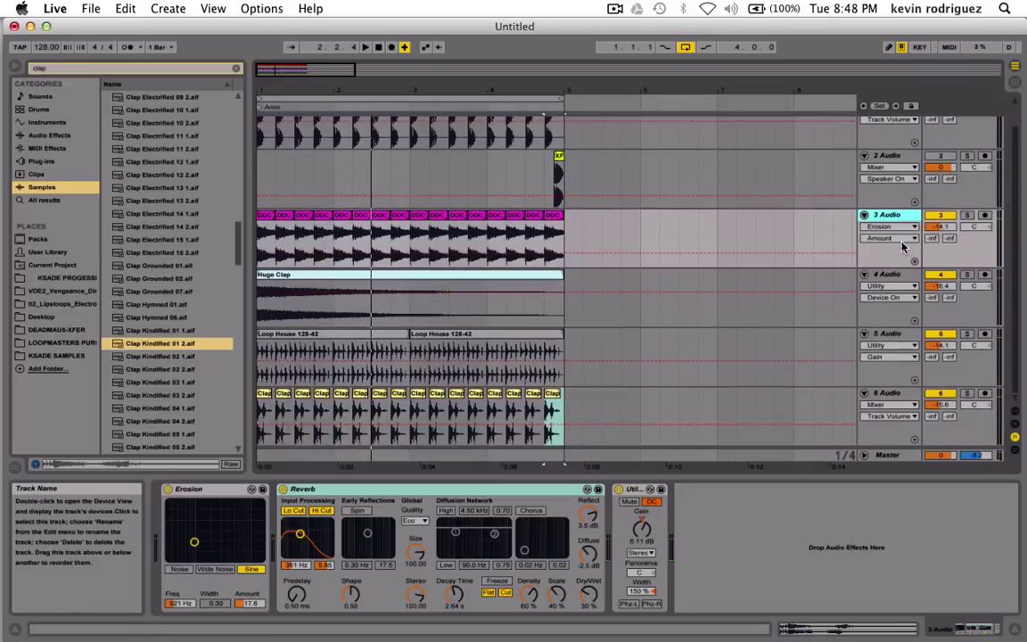
{"action": "left_click", "coordinate": [896, 399], "text": "shift"}
{"action": "key", "text": "super+g"}
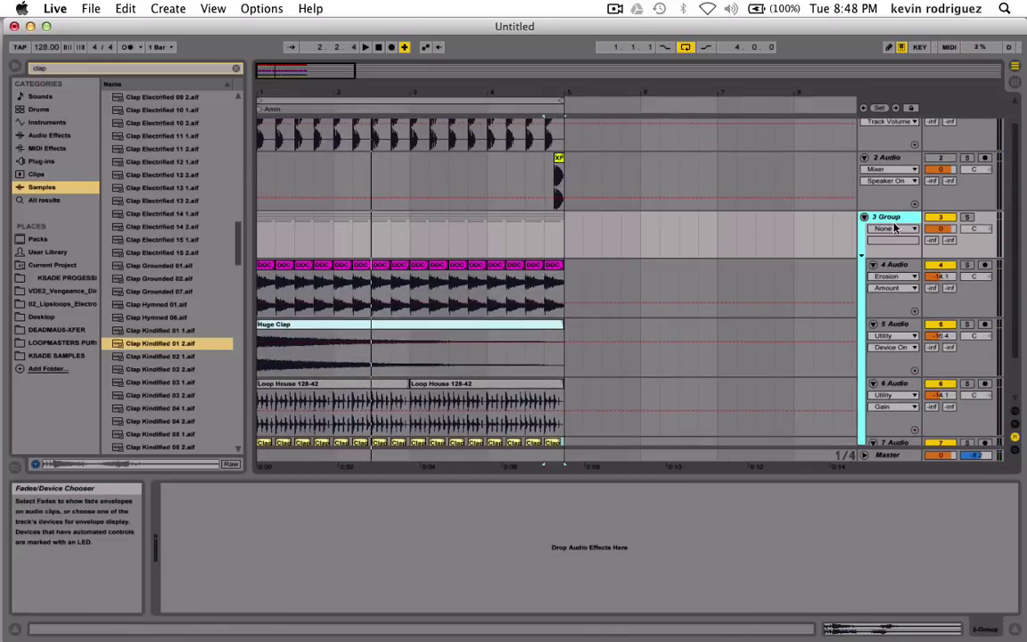
Fold and unfold the new group track to inspect its contents, then play the grouped loop briefly.
{"action": "left_click", "coordinate": [864, 218]}
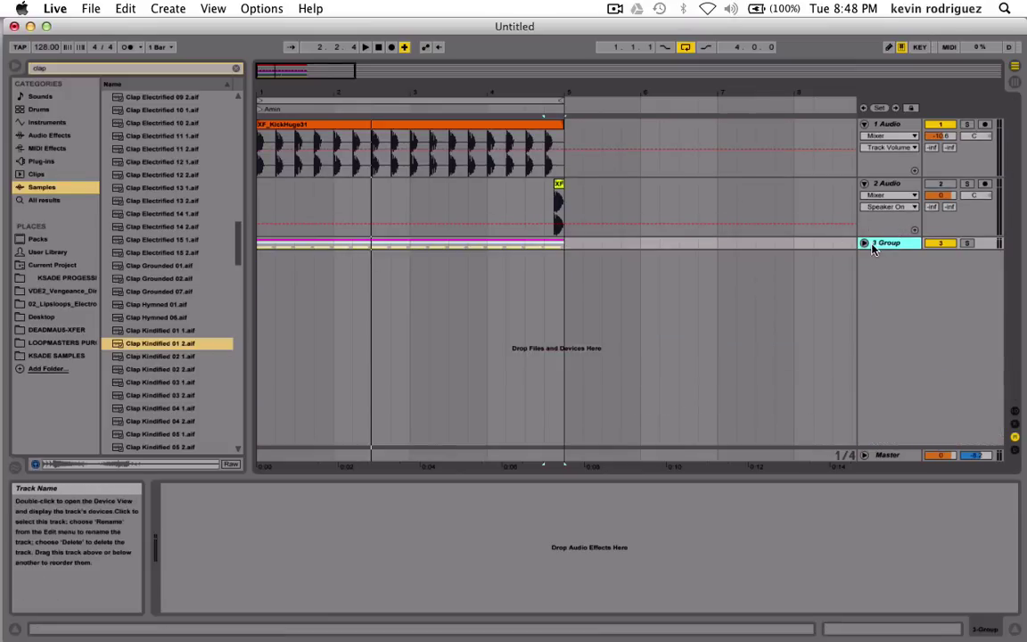
{"action": "left_click", "coordinate": [865, 243]}
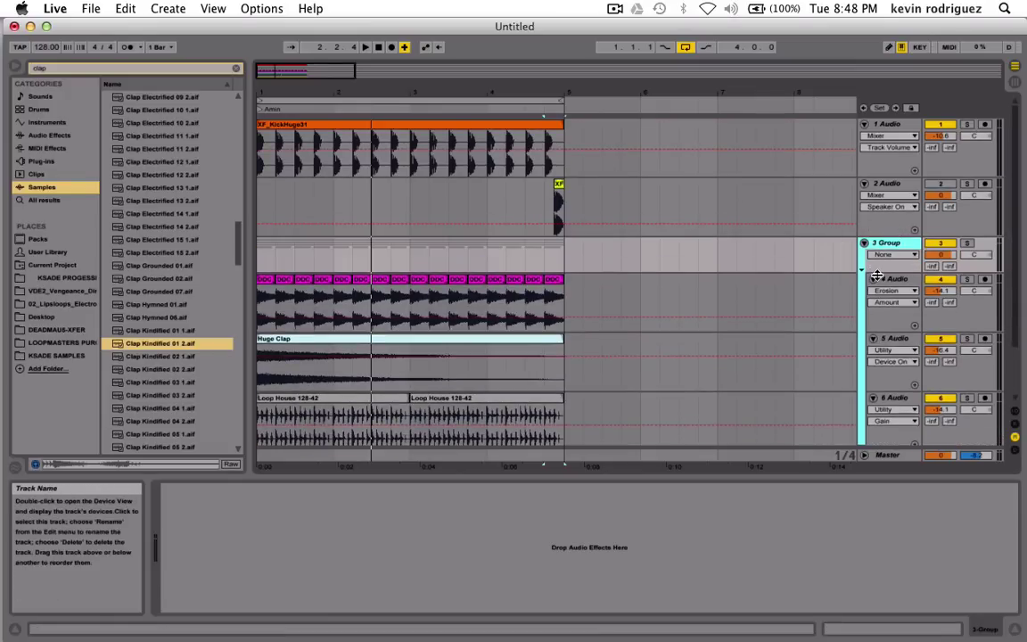
{"action": "left_click", "coordinate": [864, 244]}
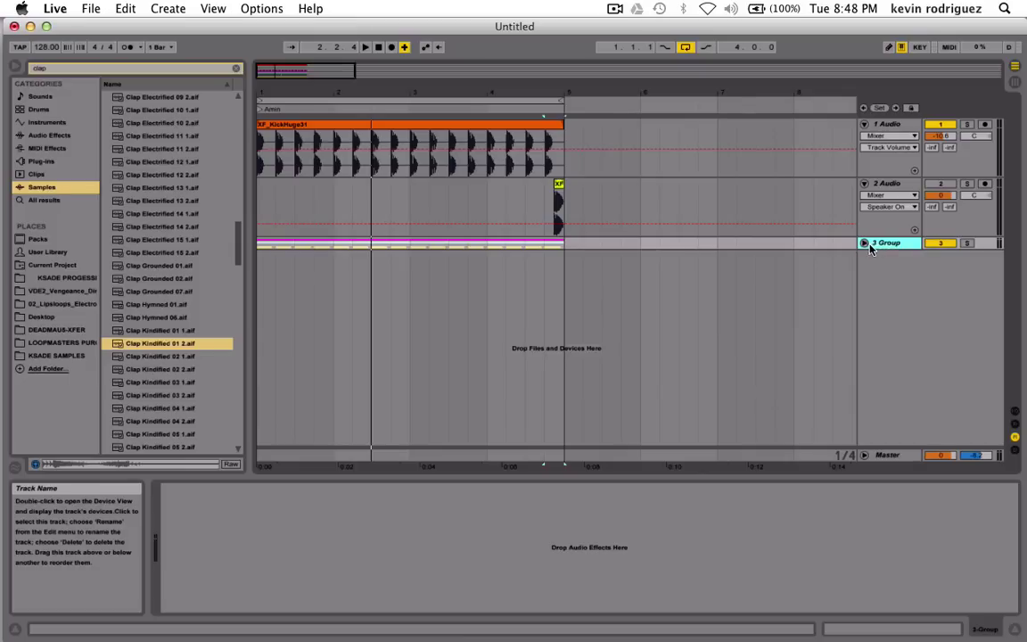
{"action": "left_click", "coordinate": [864, 244]}
{"action": "key", "text": "space"}
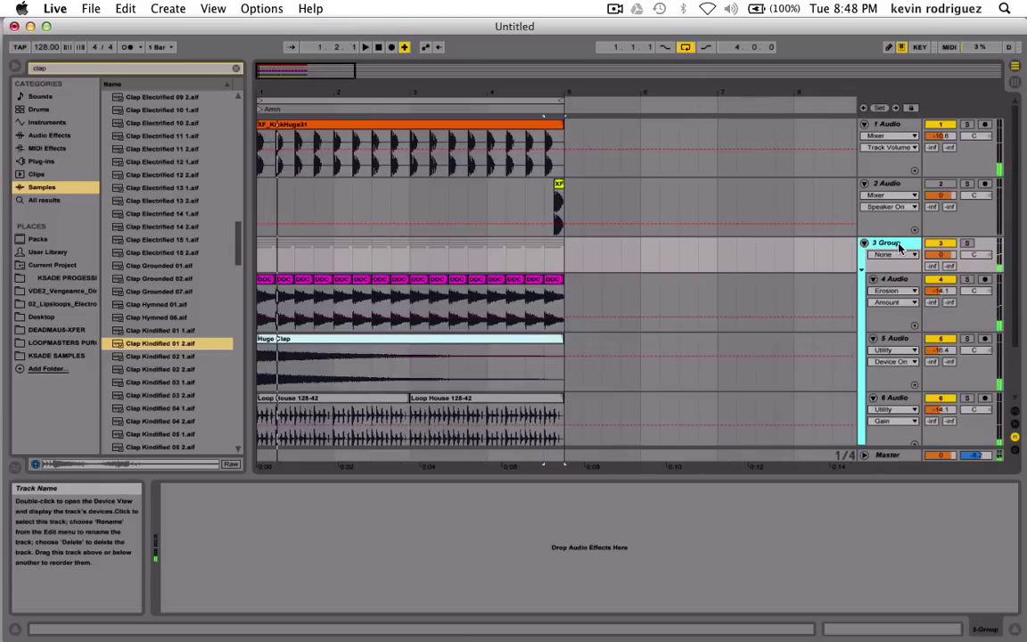
Clear the clap search, load an Auto Filter from the audio effects onto the group track and start playback.
{"action": "scroll", "coordinate": [125, 133], "scroll_direction": "up", "scroll_amount": 10}
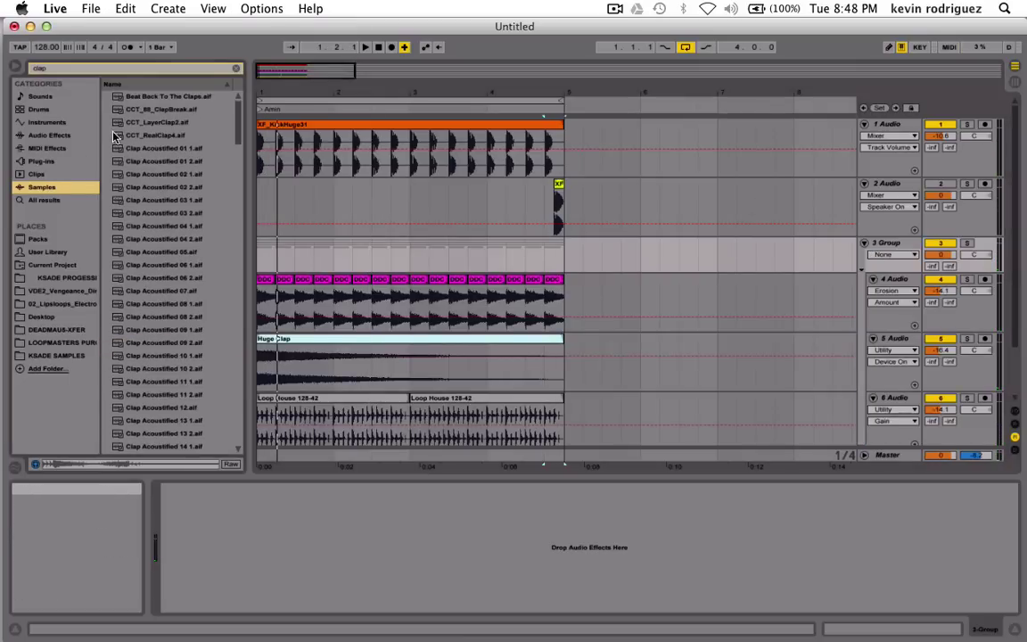
{"action": "left_click", "coordinate": [49, 135]}
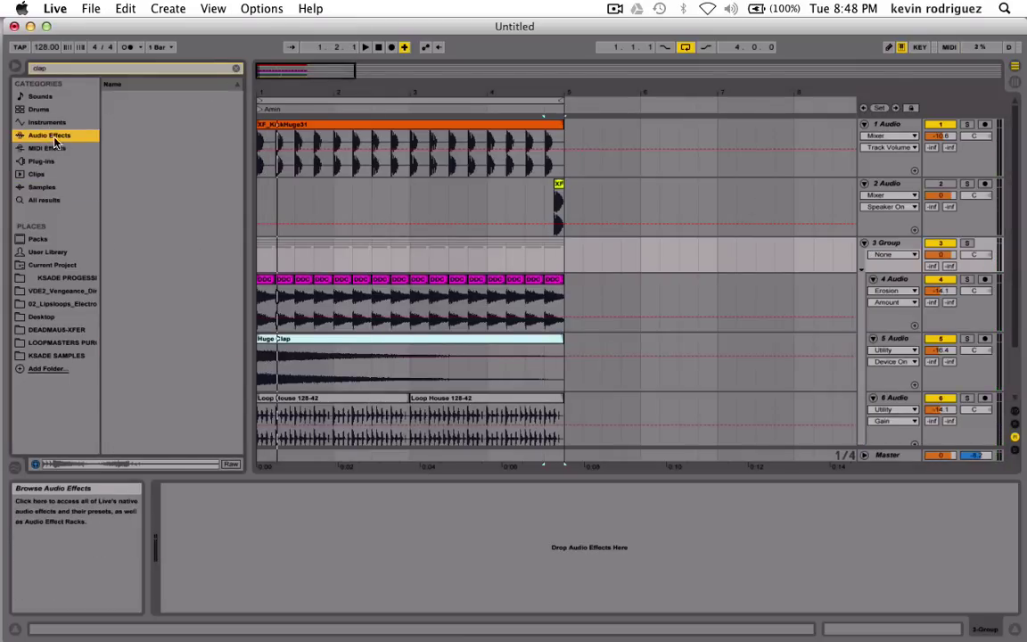
{"action": "left_click", "coordinate": [95, 66]}
{"action": "key", "text": "BackSpace"}
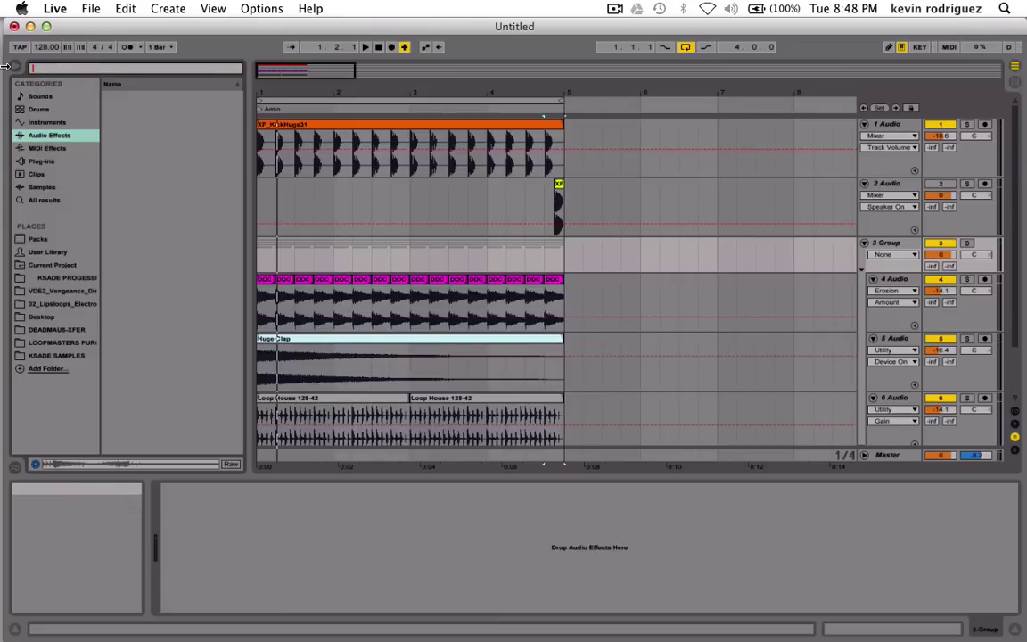
{"action": "left_click", "coordinate": [124, 107]}
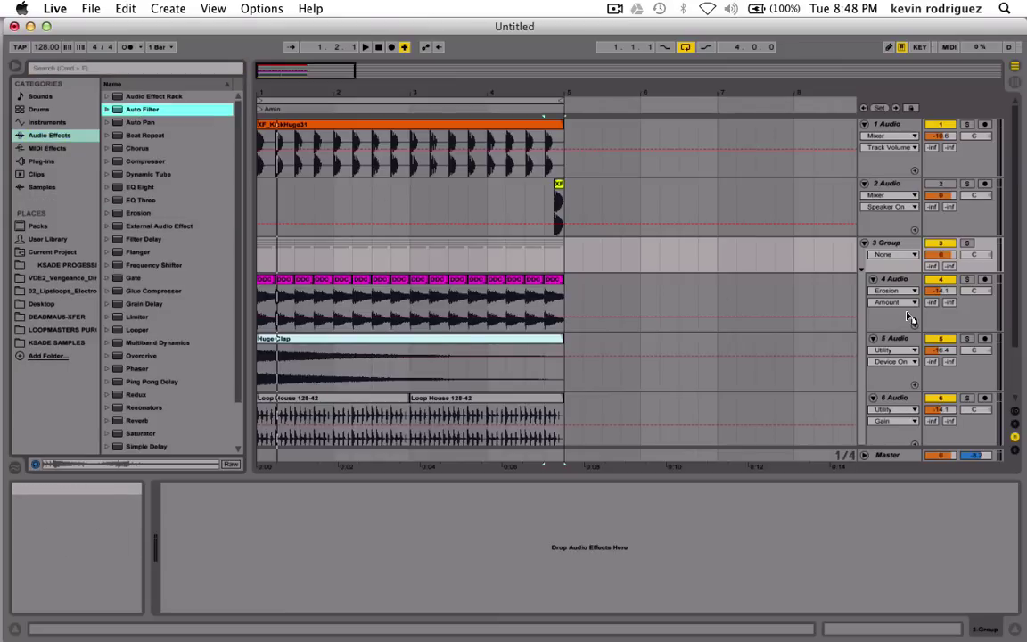
{"action": "key", "text": "Return"}
{"action": "key", "text": "space"}
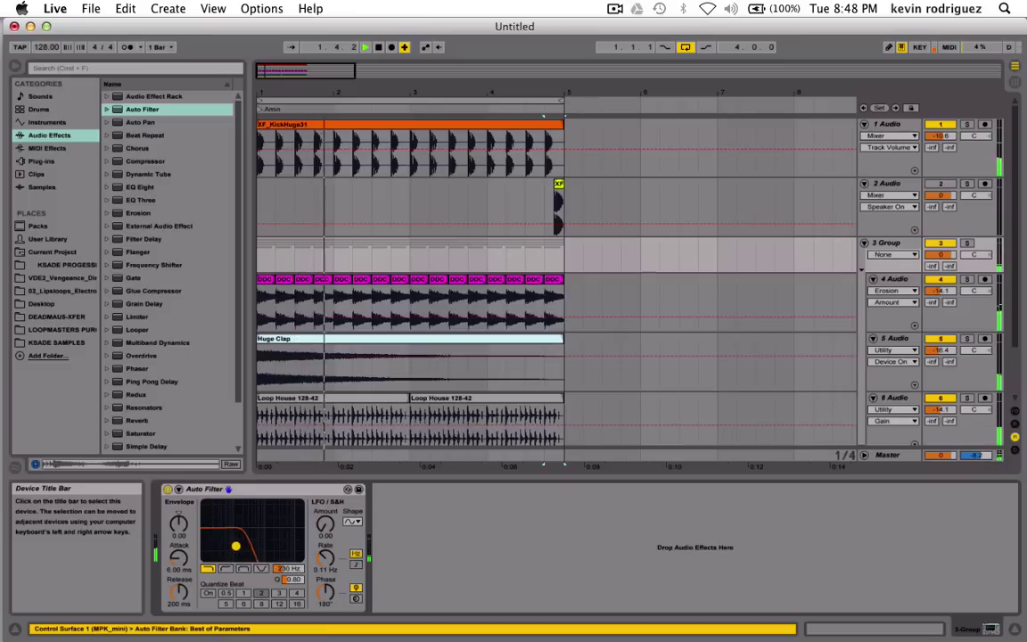
Try the Auto Filter's cutoff and another filter type on the group, then remove the device.
{"action": "mouse_move", "coordinate": [256, 547]}
{"action": "left_mouse_down"}
{"action": "mouse_move", "coordinate": [294, 548]}
{"action": "mouse_move", "coordinate": [234, 543]}
{"action": "mouse_move", "coordinate": [205, 556]}
{"action": "mouse_move", "coordinate": [201, 532]}
{"action": "mouse_move", "coordinate": [270, 543]}
{"action": "mouse_move", "coordinate": [241, 548]}
{"action": "left_mouse_up"}
{"action": "left_click", "coordinate": [226, 568]}
{"action": "key", "text": "Delete"}
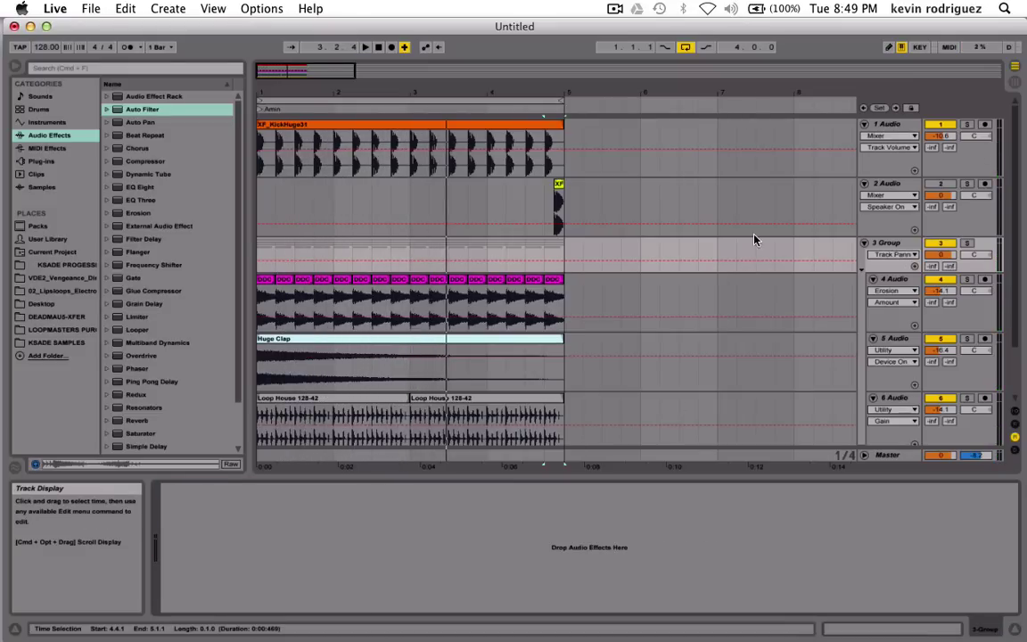
Fold the group track, reactivate track 2 with the short kick clip and play the loop briefly.
{"action": "left_click", "coordinate": [864, 242]}
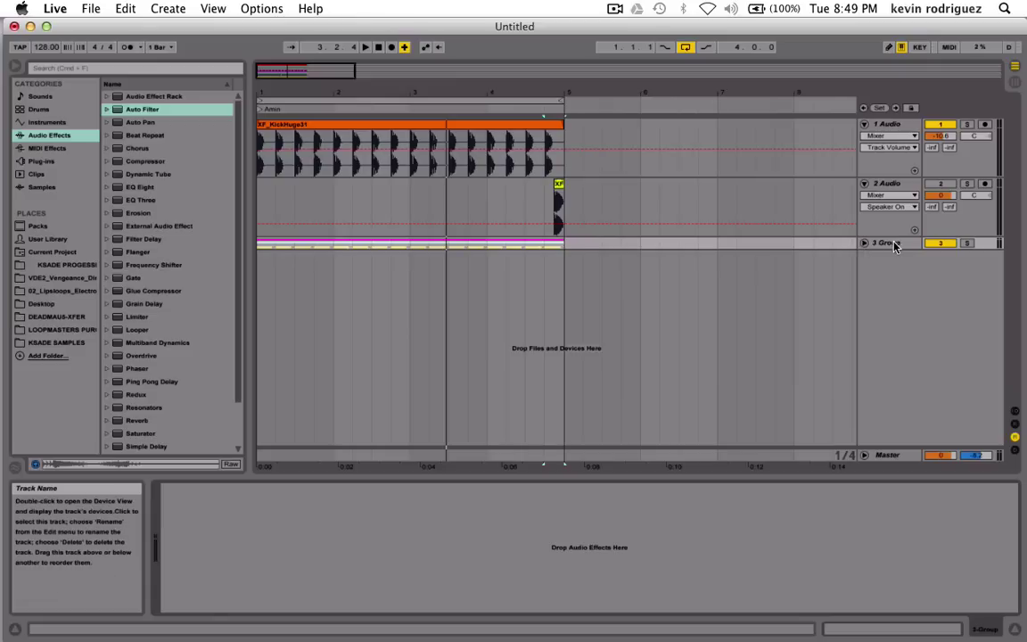
{"action": "left_click", "coordinate": [553, 204]}
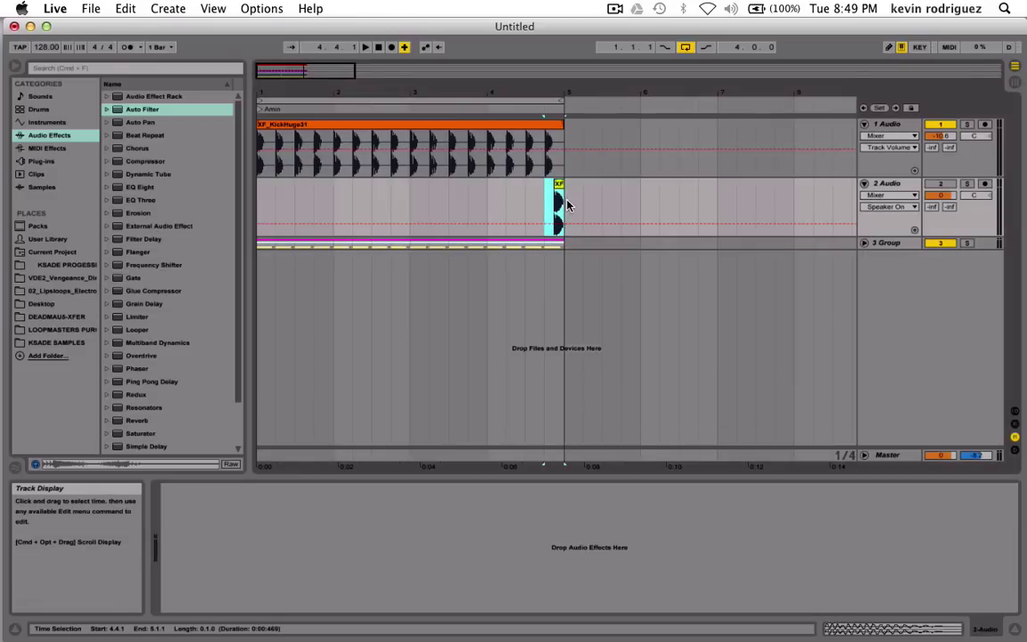
{"action": "left_click", "coordinate": [936, 185]}
{"action": "key", "text": "space"}
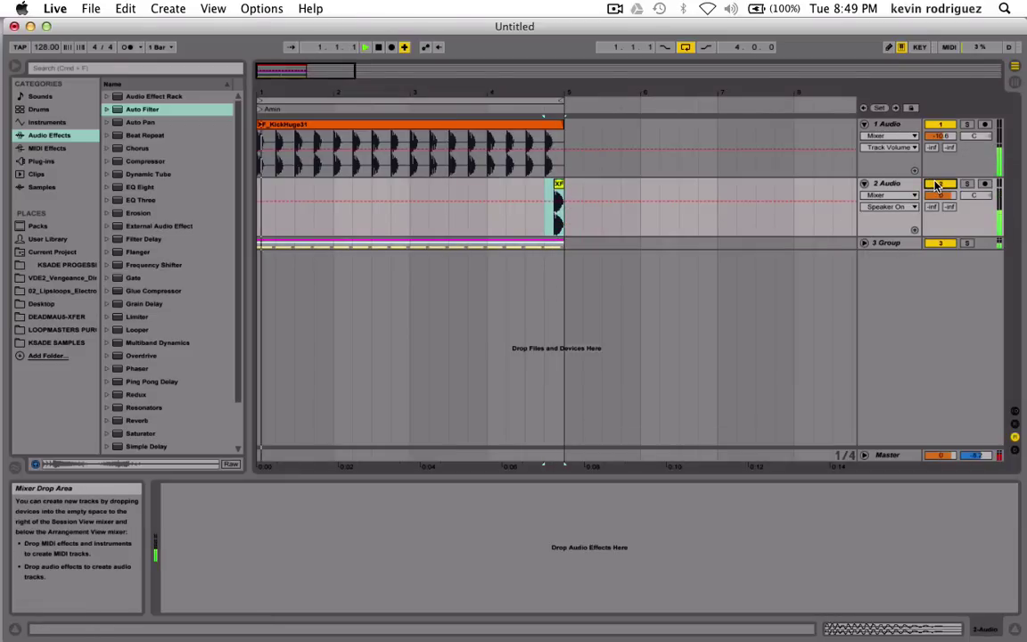
{"action": "key", "text": "space"}
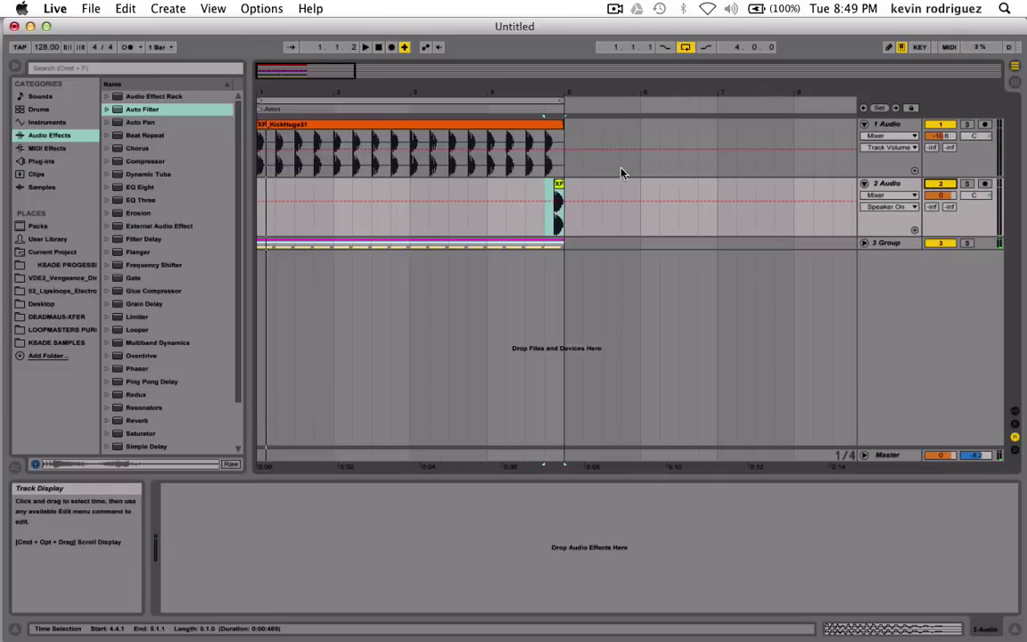
Create a new track with the Simpler instrument, unfold it and load the kick clip from track 2 as its sample.
{"action": "left_click", "coordinate": [44, 125]}
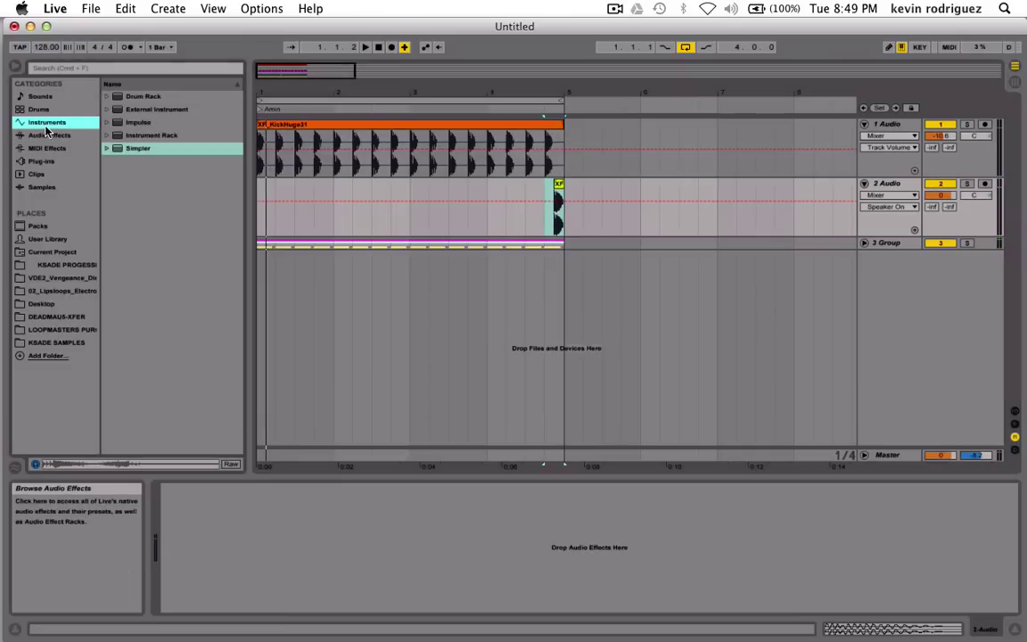
{"action": "left_click", "coordinate": [129, 149]}
{"action": "left_click_drag", "start_coordinate": [303, 301], "coordinate": [308, 298]}
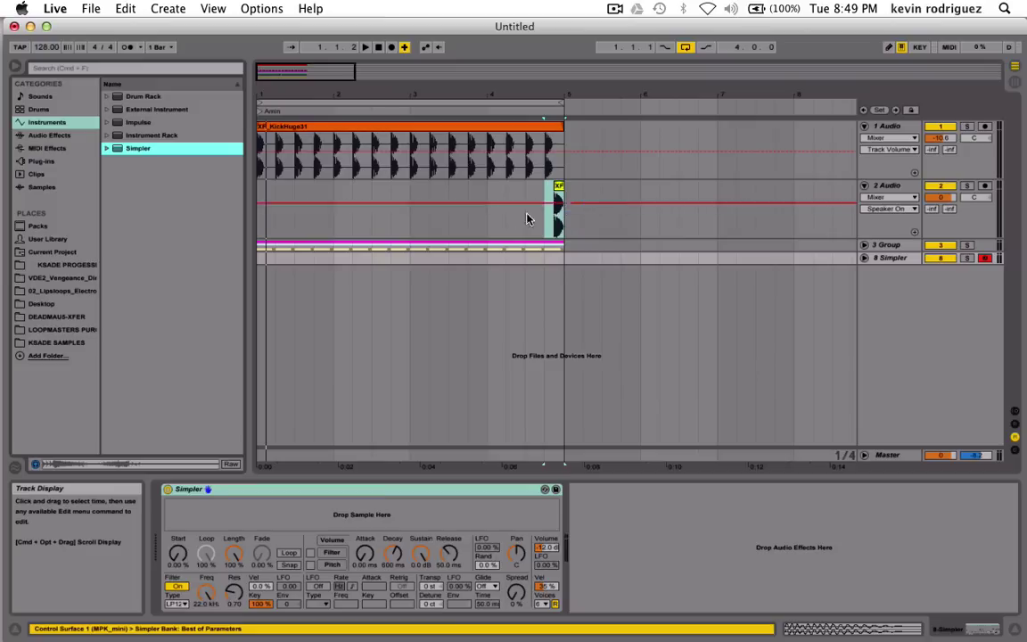
{"action": "left_click", "coordinate": [865, 258]}
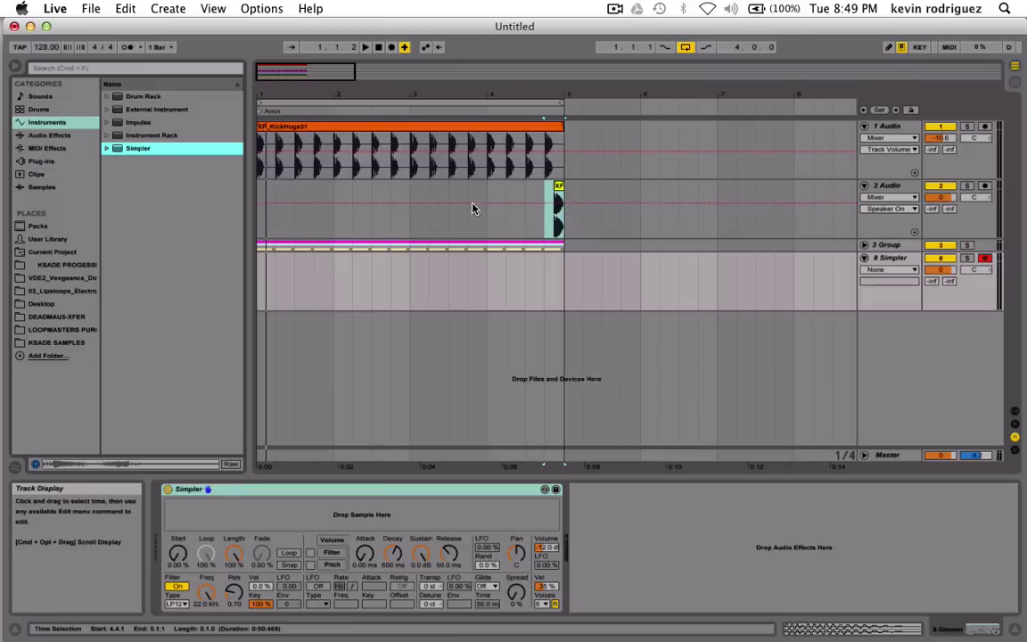
{"action": "left_click_drag", "start_coordinate": [557, 197], "coordinate": [356, 513]}
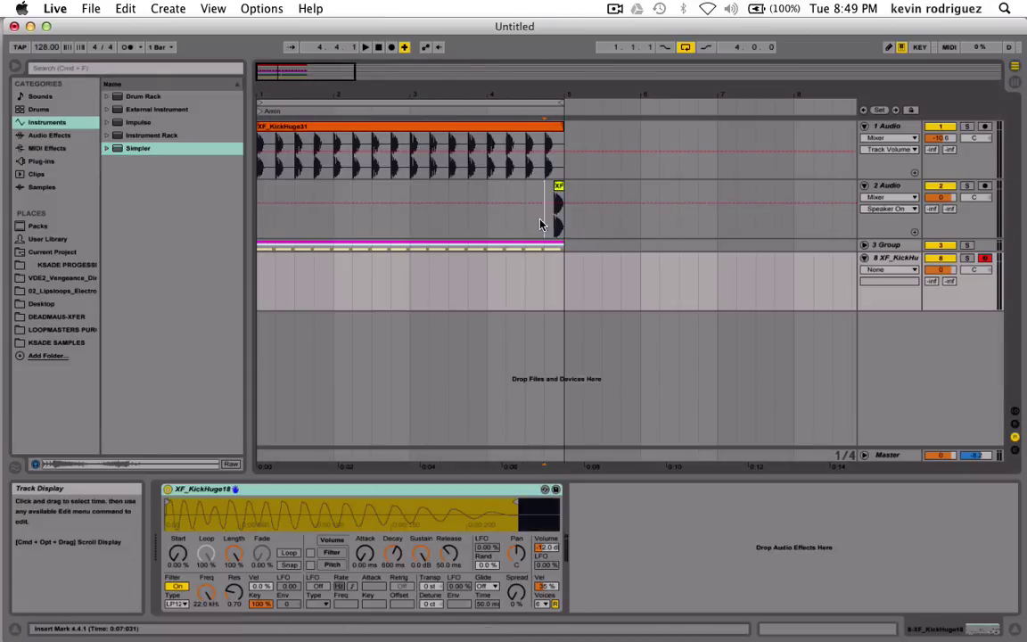
Delete the short kick clip from track 2 and remove that empty audio track.
{"action": "left_click_drag", "start_coordinate": [545, 222], "coordinate": [600, 223]}
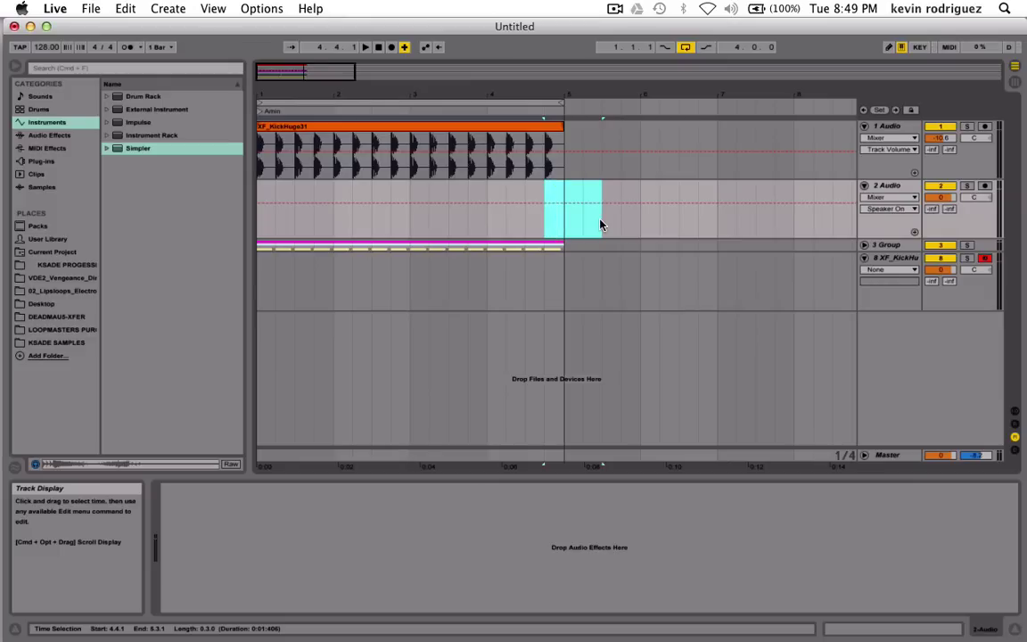
{"action": "left_click", "coordinate": [899, 263]}
{"action": "left_click", "coordinate": [895, 188]}
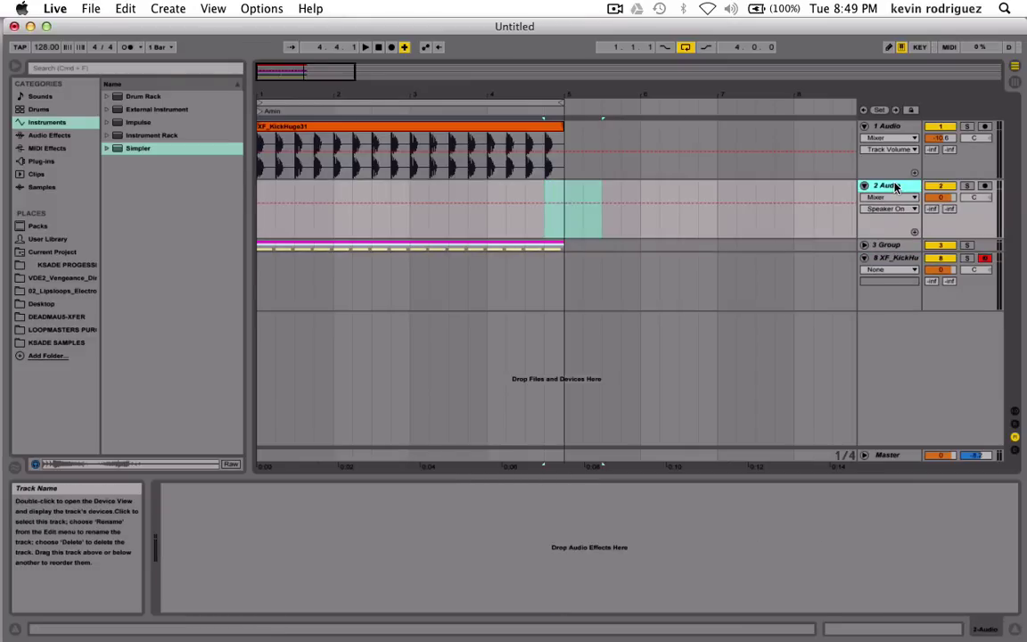
{"action": "key", "text": "Delete"}
Insert an empty MIDI clip from 1.1.1 to 5.1.1 on the Simpler kick track and open its note editor.
{"action": "left_click", "coordinate": [892, 198]}
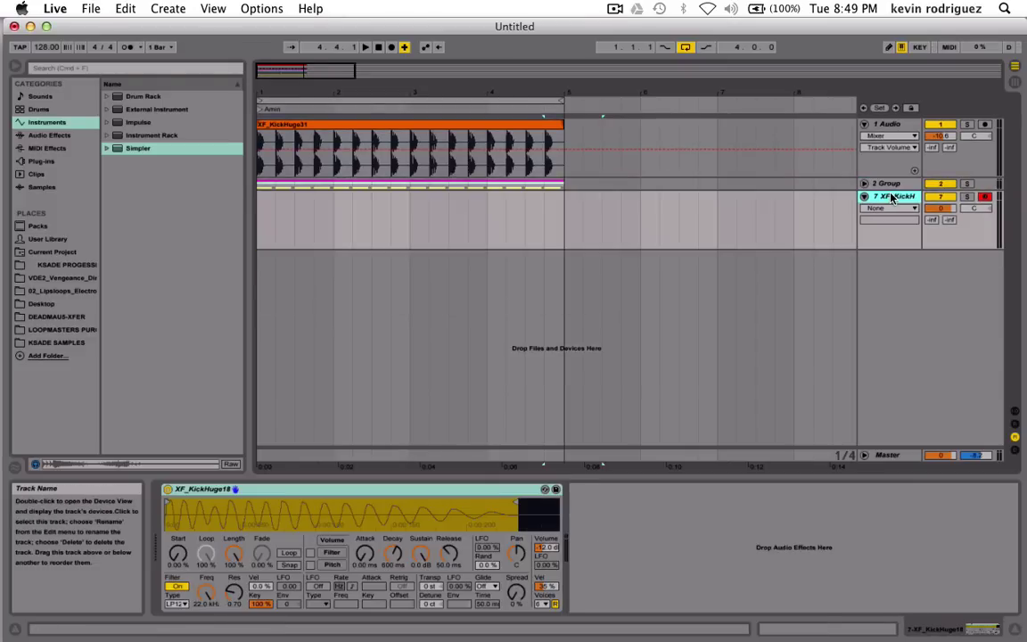
{"action": "left_click", "coordinate": [258, 209]}
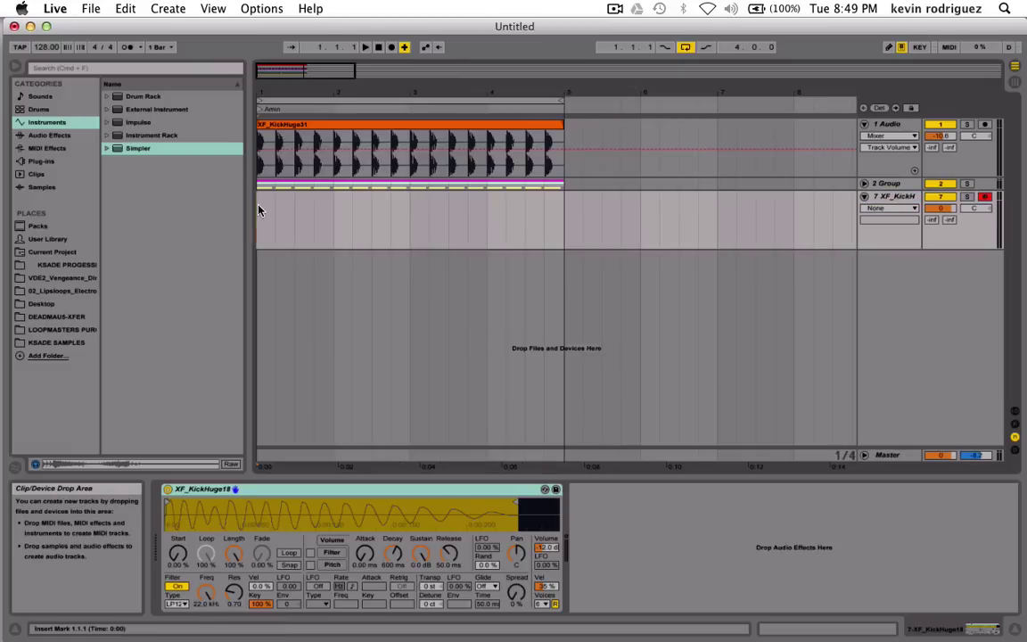
{"action": "left_click_drag", "start_coordinate": [259, 210], "coordinate": [548, 233]}
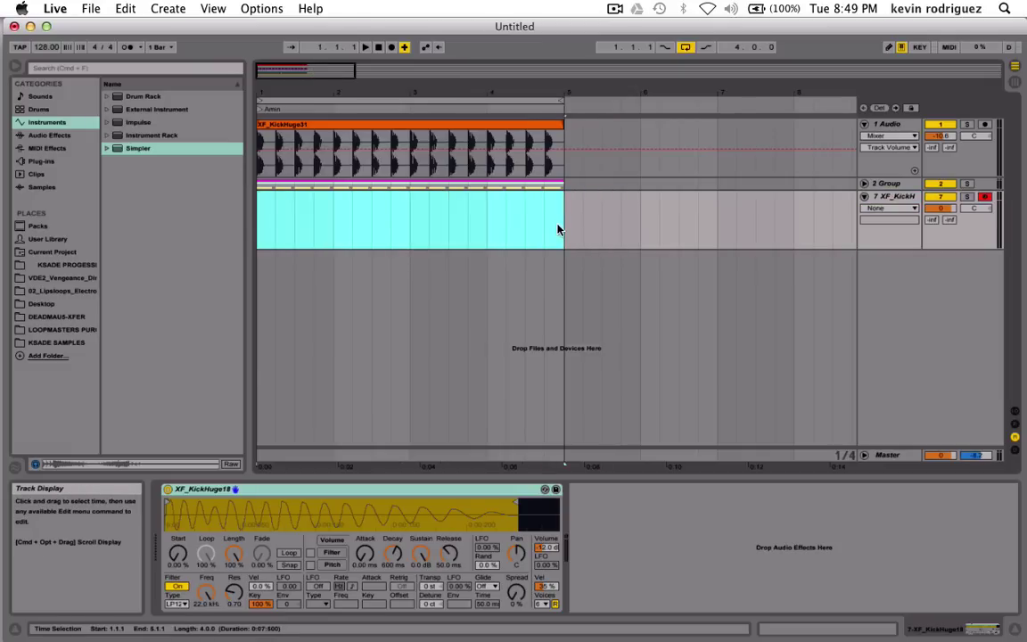
{"action": "key", "text": "super+shift+m"}
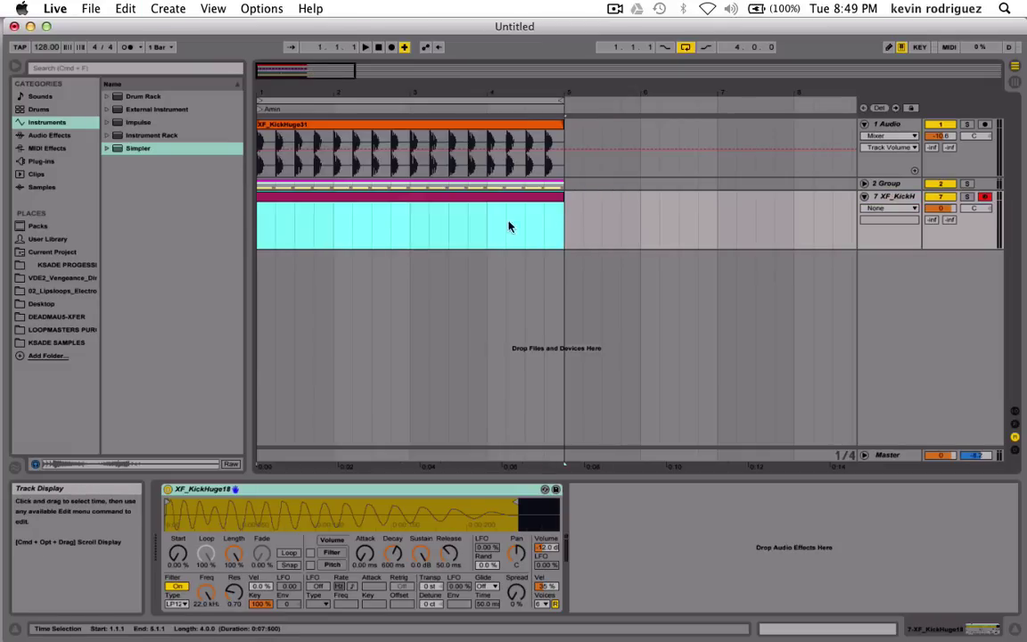
{"action": "double_click", "coordinate": [477, 203]}
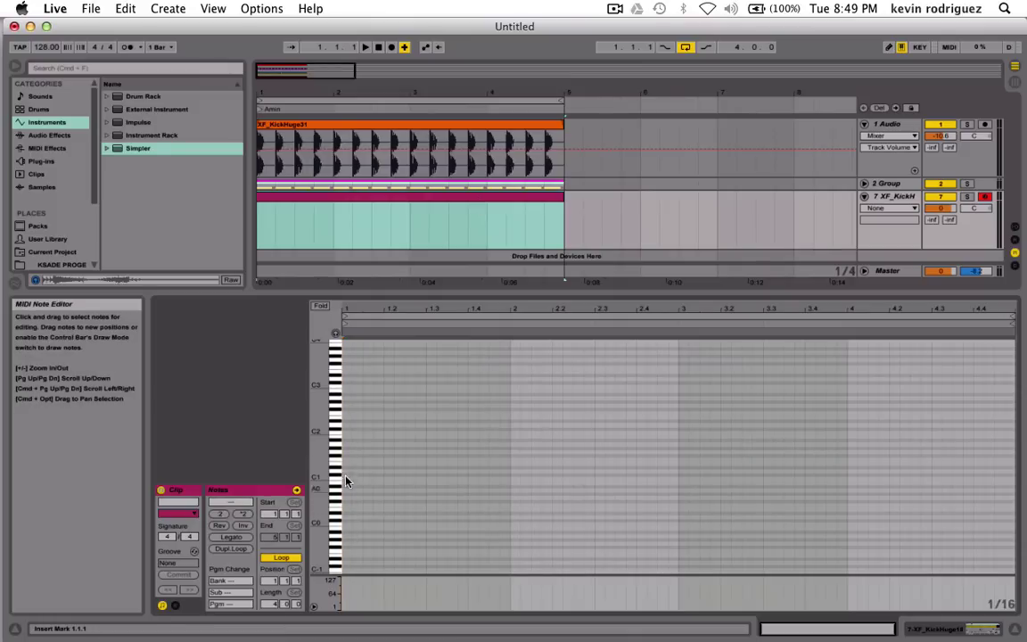
Add a sixteenth note at 1.1.1, transpose it to C3, enlarge the note rows and play the loop.
{"action": "double_click", "coordinate": [348, 393]}
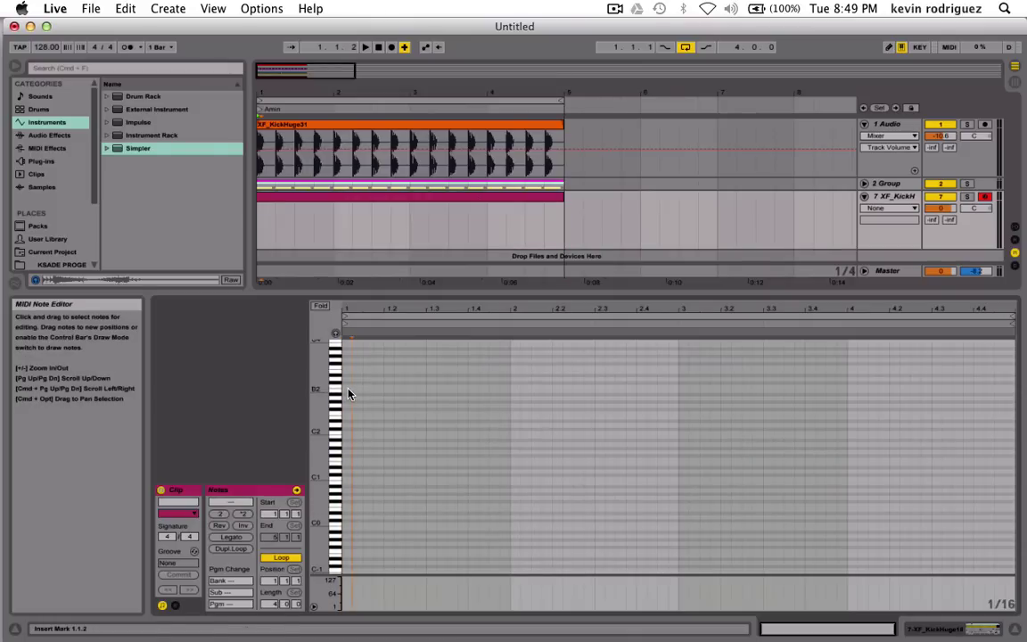
{"action": "key", "text": "Up"}
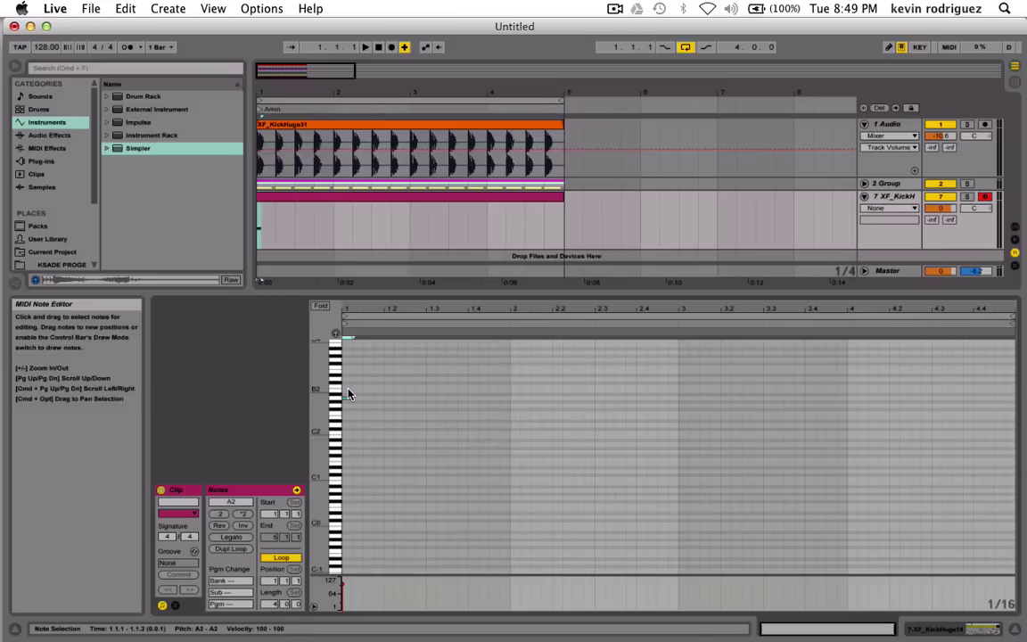
{"action": "key", "text": "Up"}
{"action": "left_click_drag", "start_coordinate": [328, 393], "coordinate": [321, 398]}
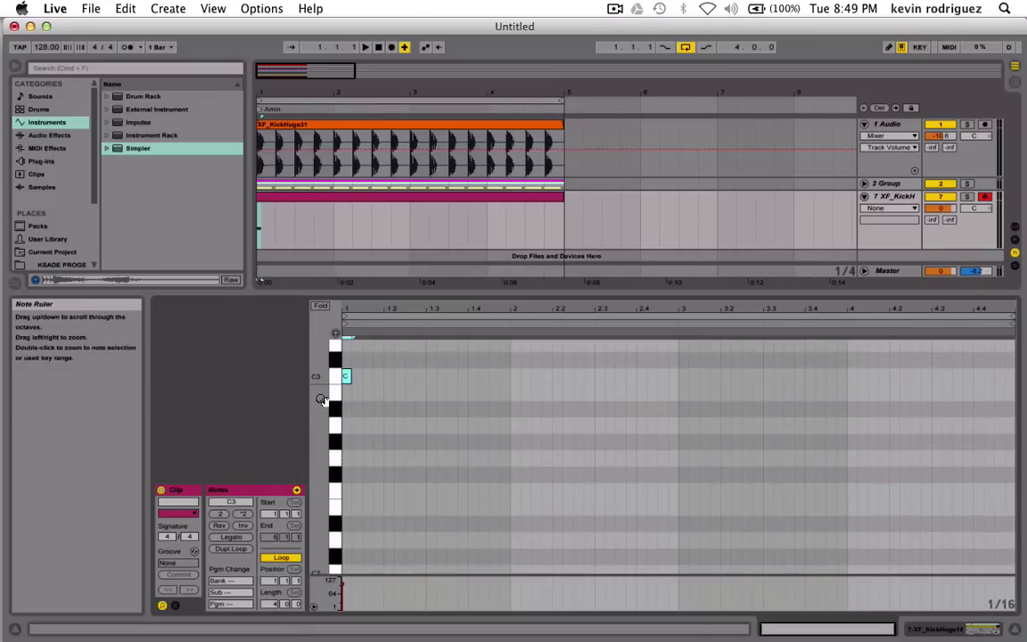
{"action": "key", "text": "space"}
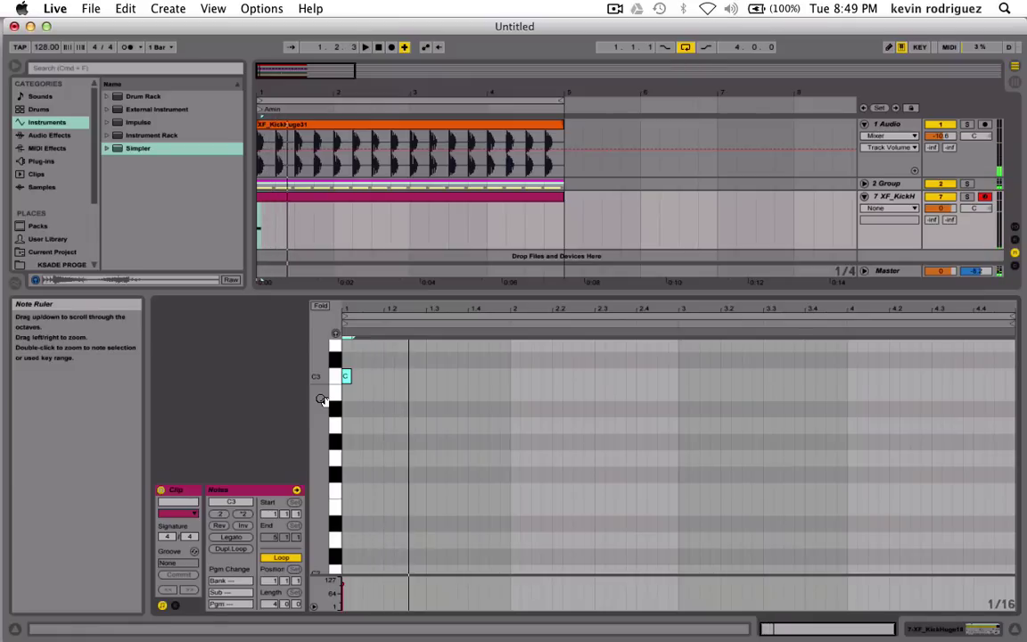
Move the C3 note to 1.1.3, duplicate it to 1.1.4 and show the Simpler device.
{"action": "key", "text": "Right"}
{"action": "key", "text": "Right"}
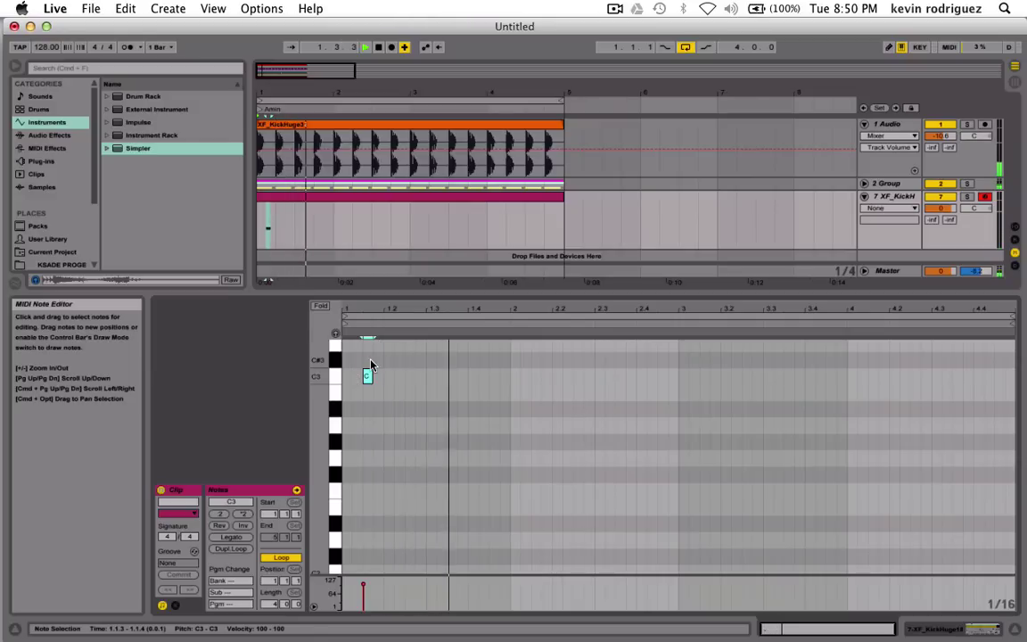
{"action": "key", "text": "super+d"}
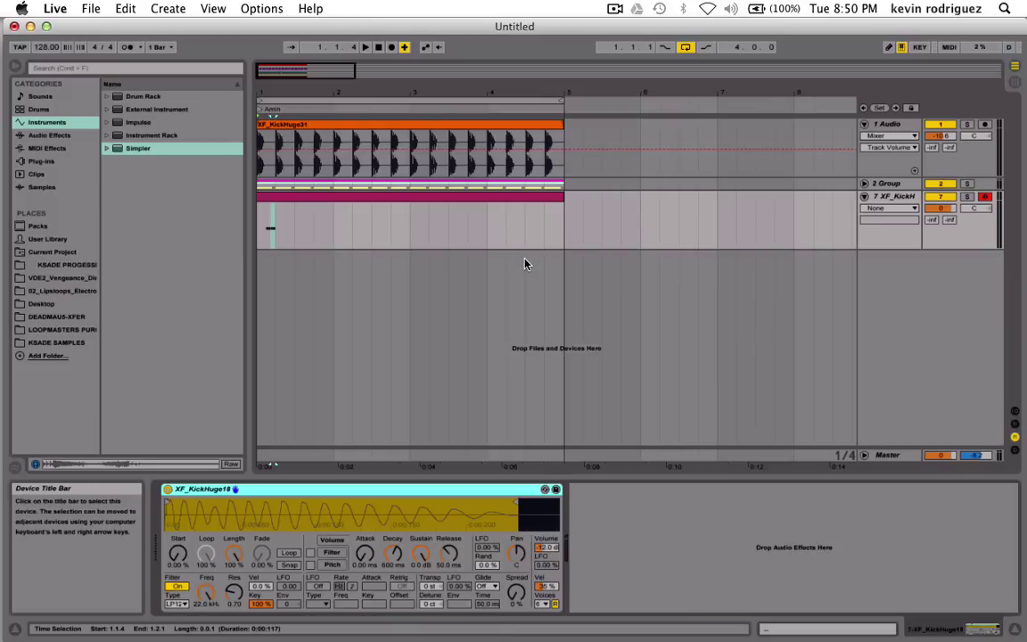
{"action": "left_click", "coordinate": [287, 490]}
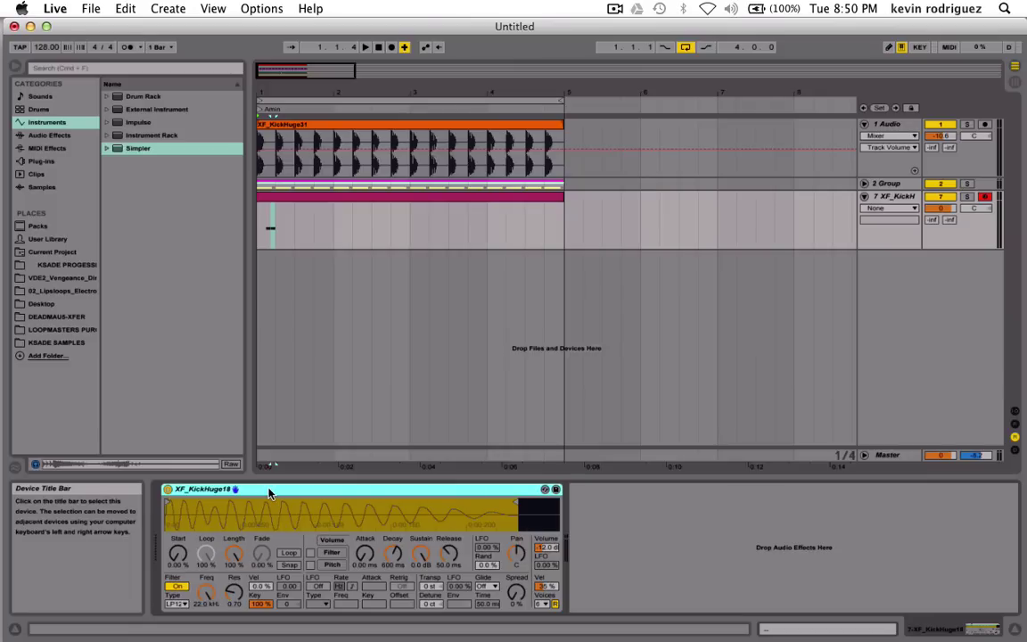
Reopen the MIDI clip, raise the duplicated note to D3, and make it span 1.2.3 to 1.4.1 while auditioning the loop.
{"action": "double_click", "coordinate": [274, 204]}
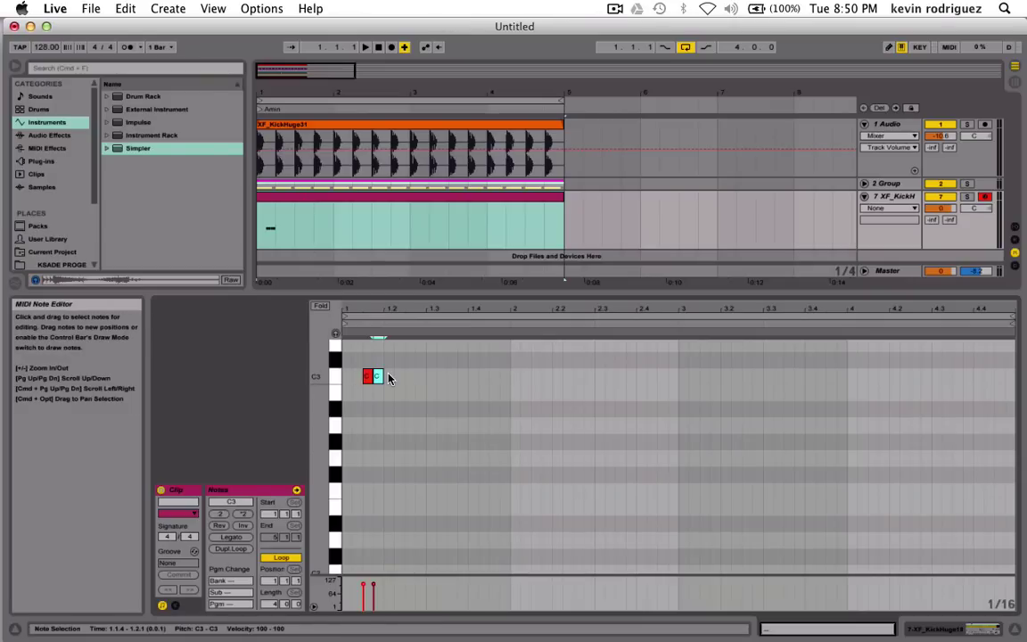
{"action": "key", "text": "Up"}
{"action": "key", "text": "Up"}
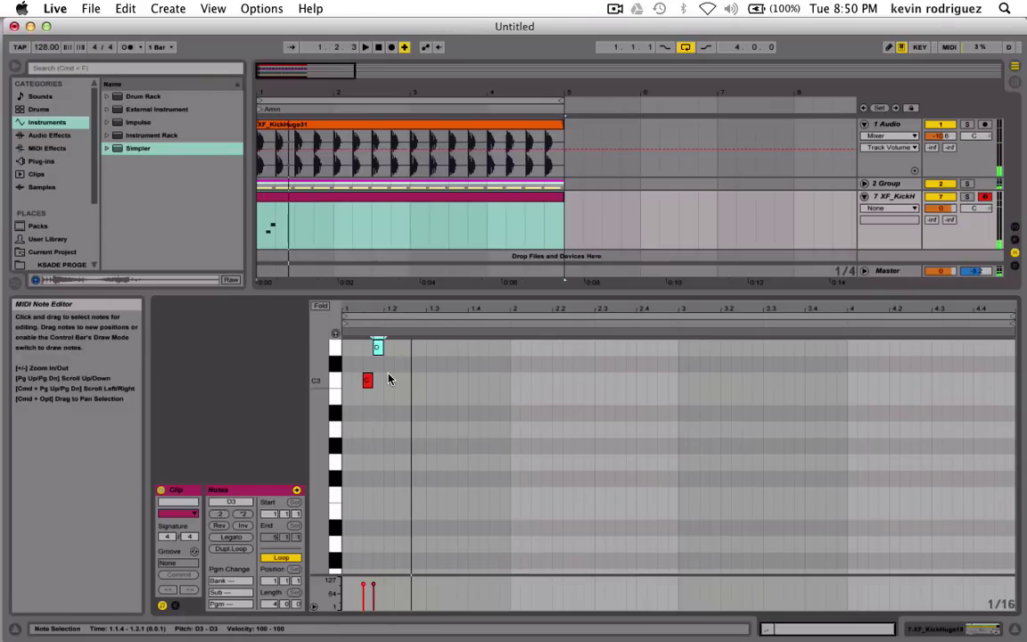
{"action": "key", "text": "Right"}
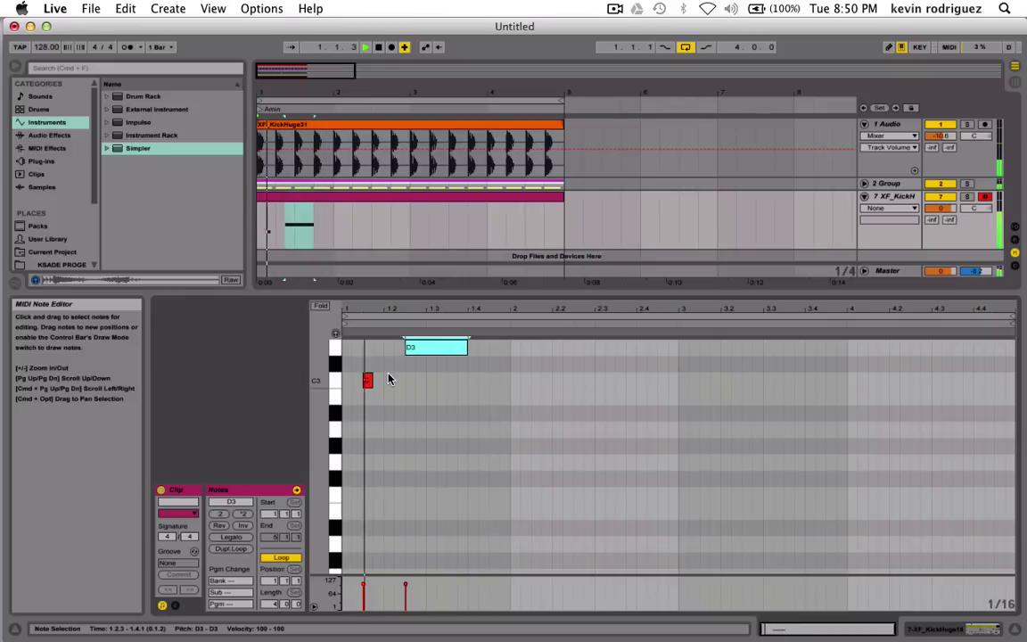
{"action": "key", "text": "space"}
{"action": "scroll", "coordinate": [389, 379], "scroll_direction": "up", "scroll_amount": 3}
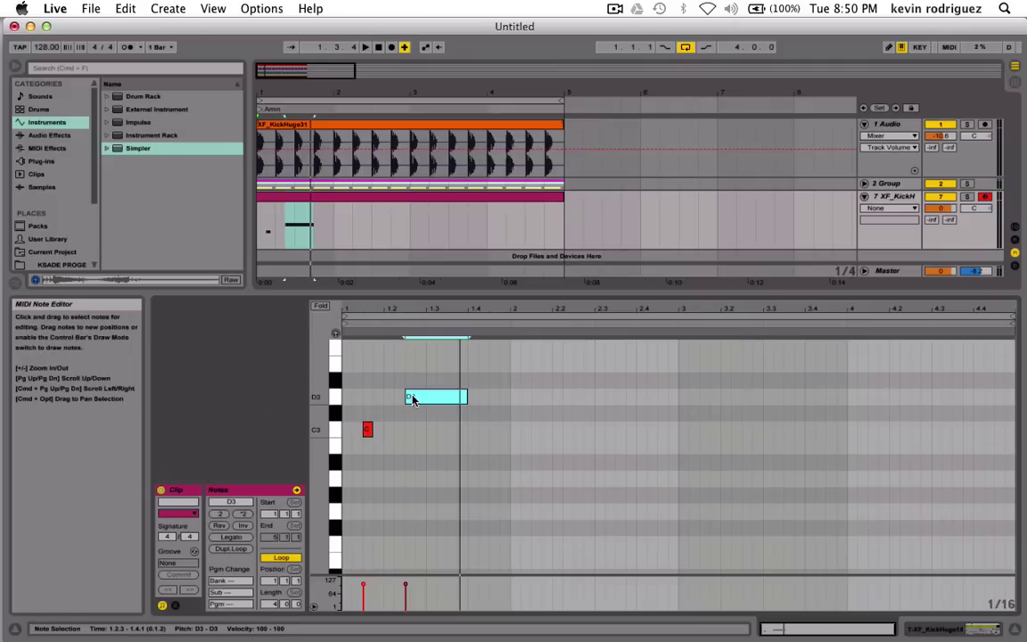
Nudge the D3 note's timing and shift it one sixteenth earlier to about 1.2.2 during playback.
{"action": "left_click", "coordinate": [416, 402]}
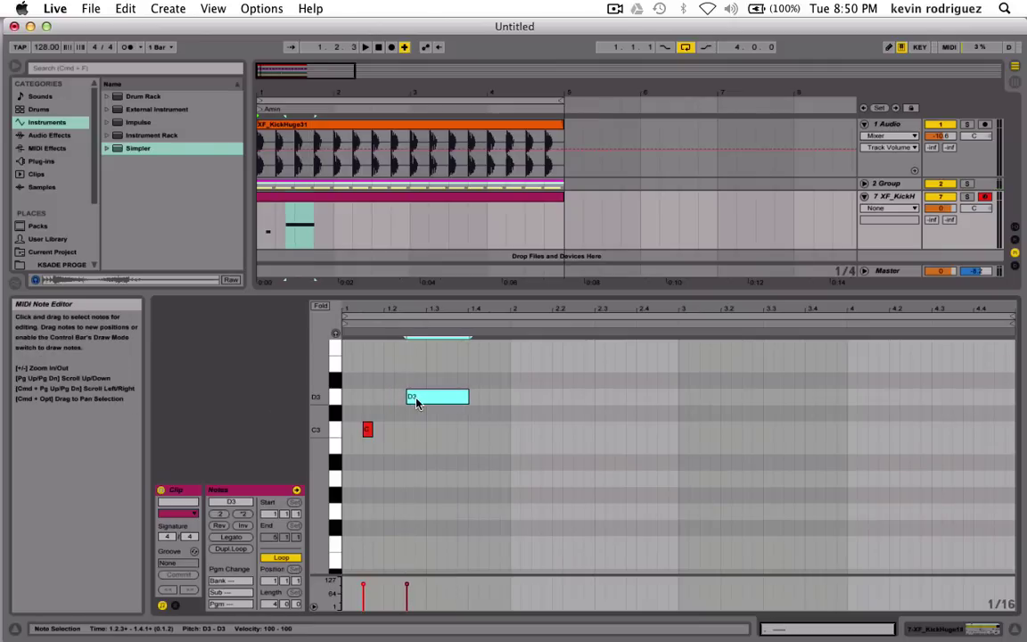
{"action": "key", "text": "space"}
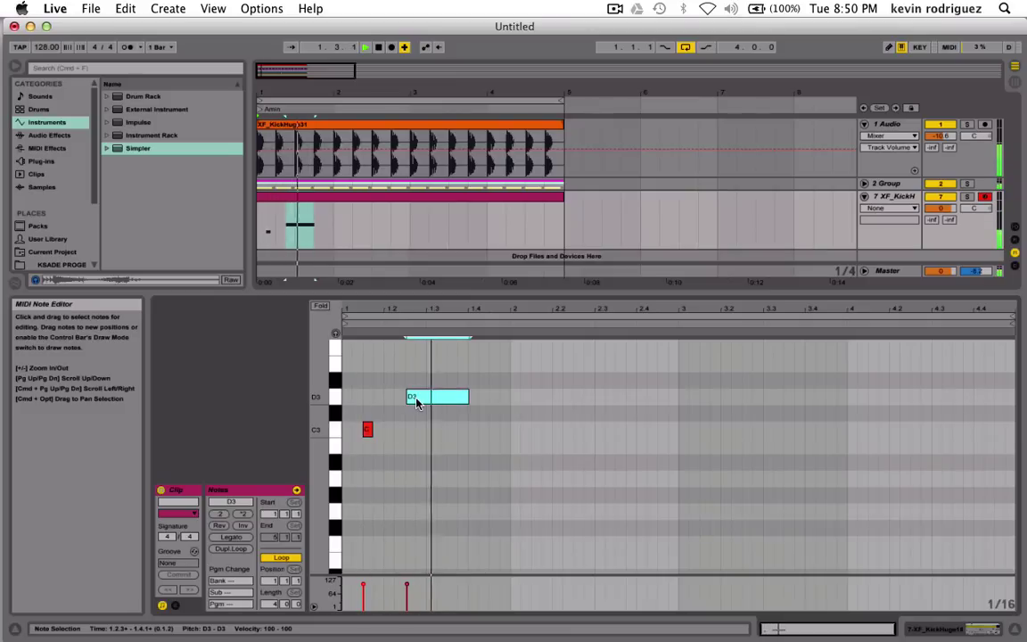
{"action": "key", "text": "Left"}
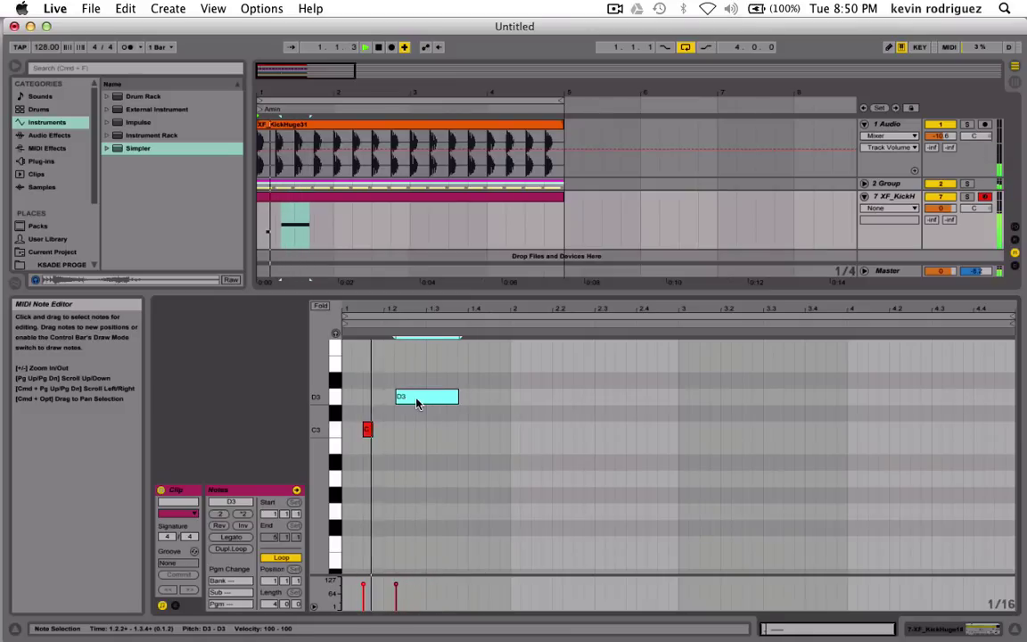
Enlarge the first bars and nudge the D3 note around 1.2.3 while auditioning the loop.
{"action": "key", "text": "Right"}
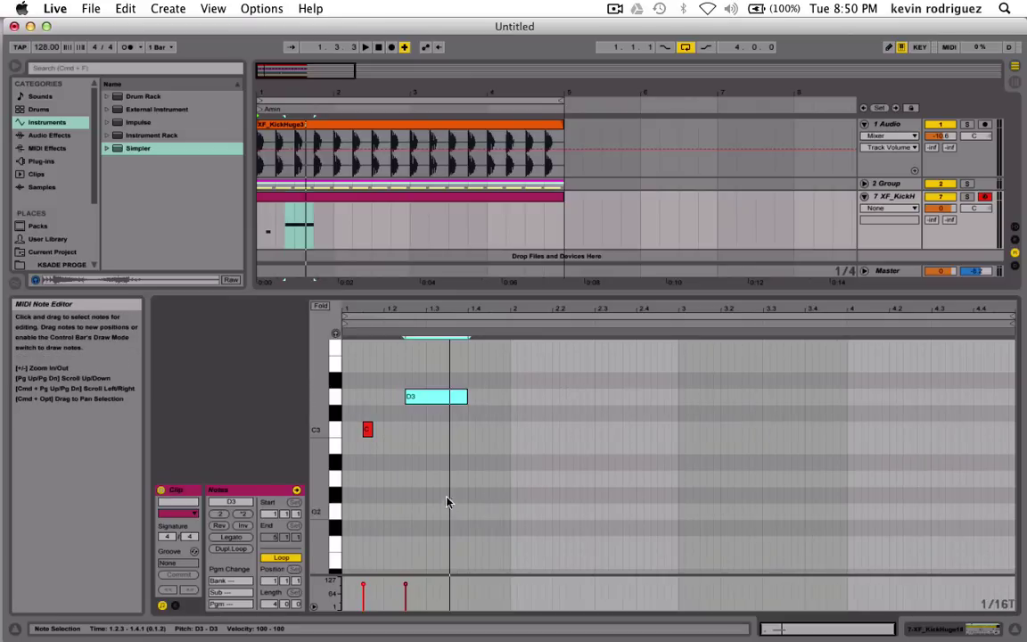
{"action": "left_click_drag", "start_coordinate": [839, 630], "coordinate": [584, 540]}
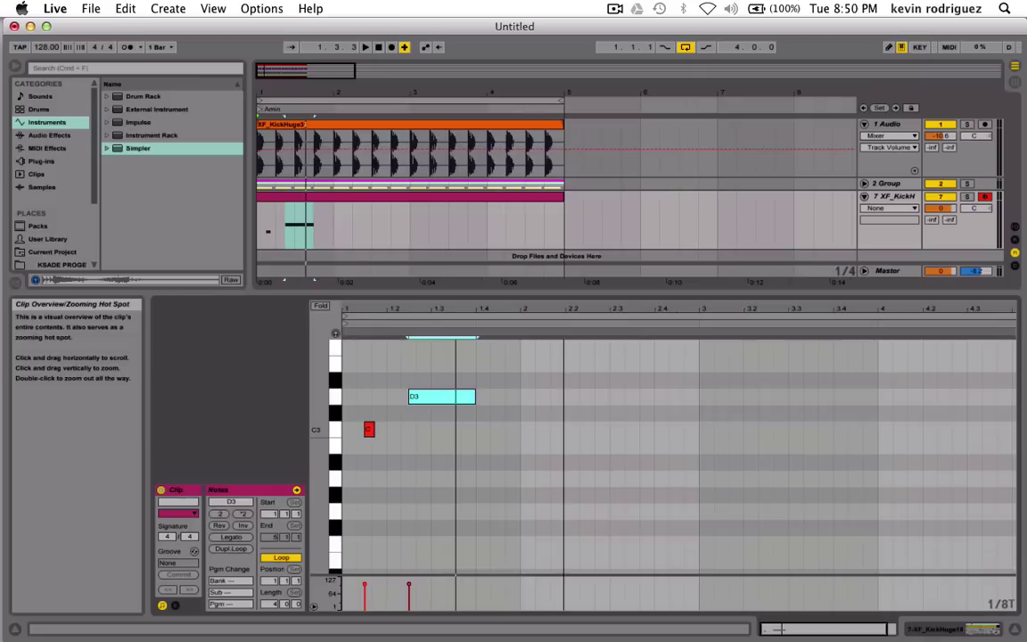
{"action": "left_click_drag", "start_coordinate": [742, 633], "coordinate": [753, 630]}
{"action": "scroll", "coordinate": [603, 399], "scroll_direction": "up", "scroll_amount": 3}
{"action": "key", "text": "space"}
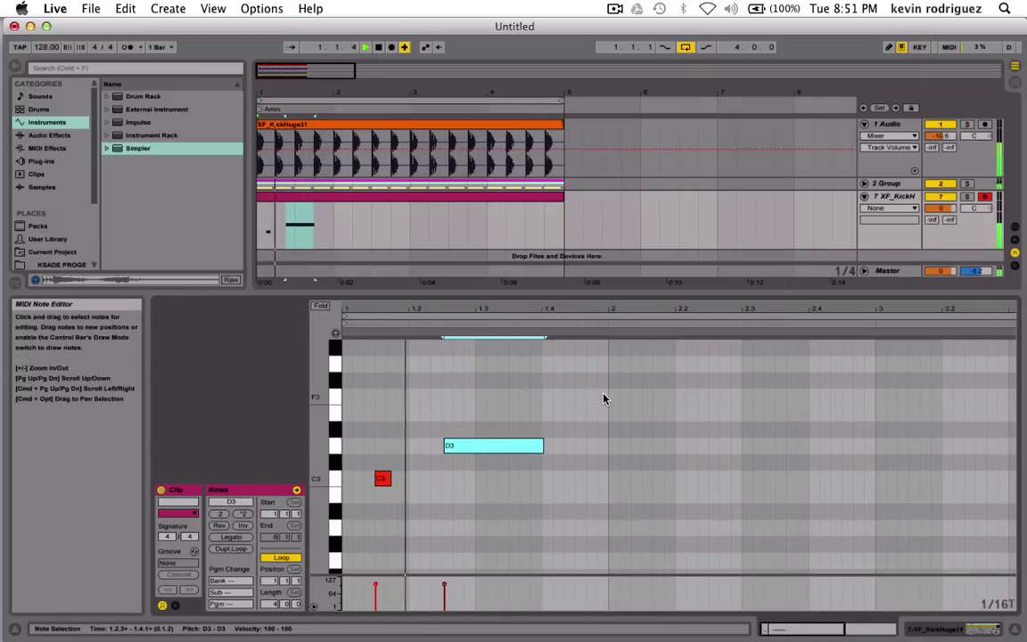
{"action": "left_click_drag", "start_coordinate": [485, 453], "coordinate": [477, 450]}
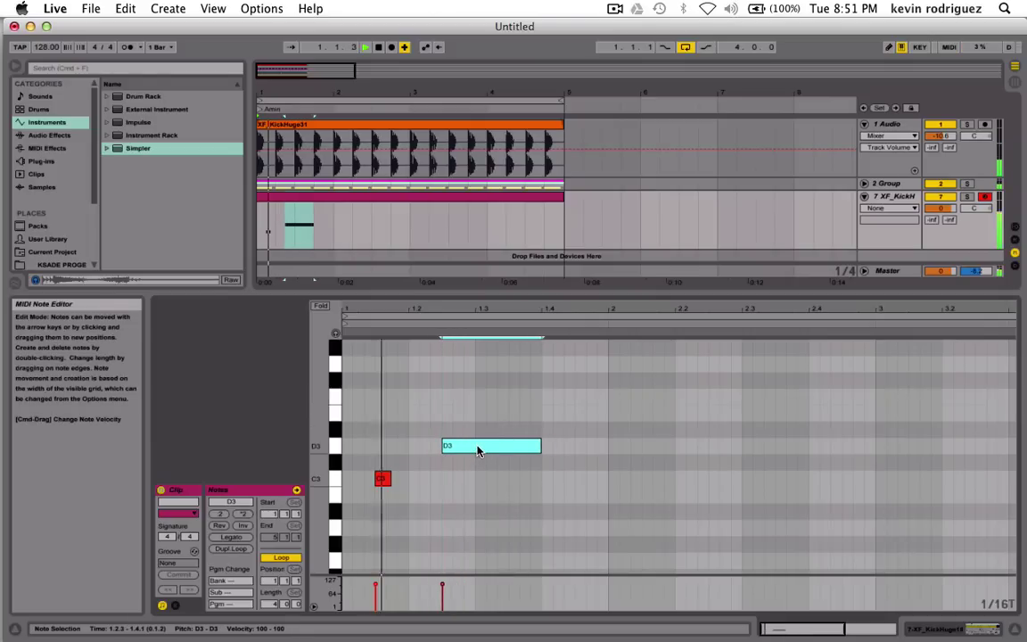
{"action": "key", "text": "Right"}
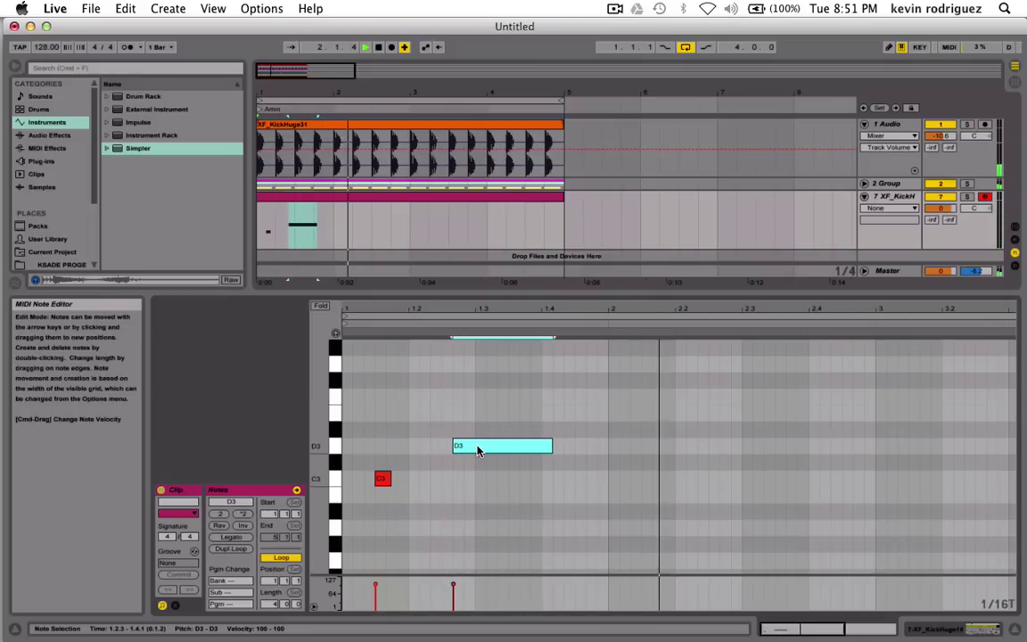
Replace the long D3 note with a shorter one spanning 1.2.2 to 1.3.2.
{"action": "key", "text": "Delete"}
{"action": "key", "text": "space"}
{"action": "double_click", "coordinate": [444, 449]}
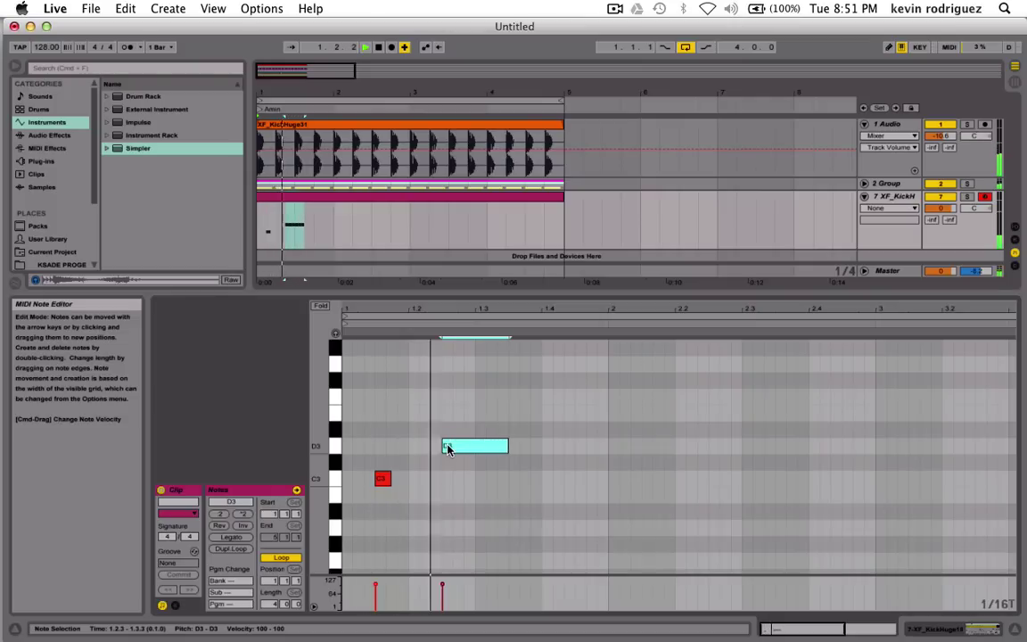
{"action": "key", "text": "Left"}
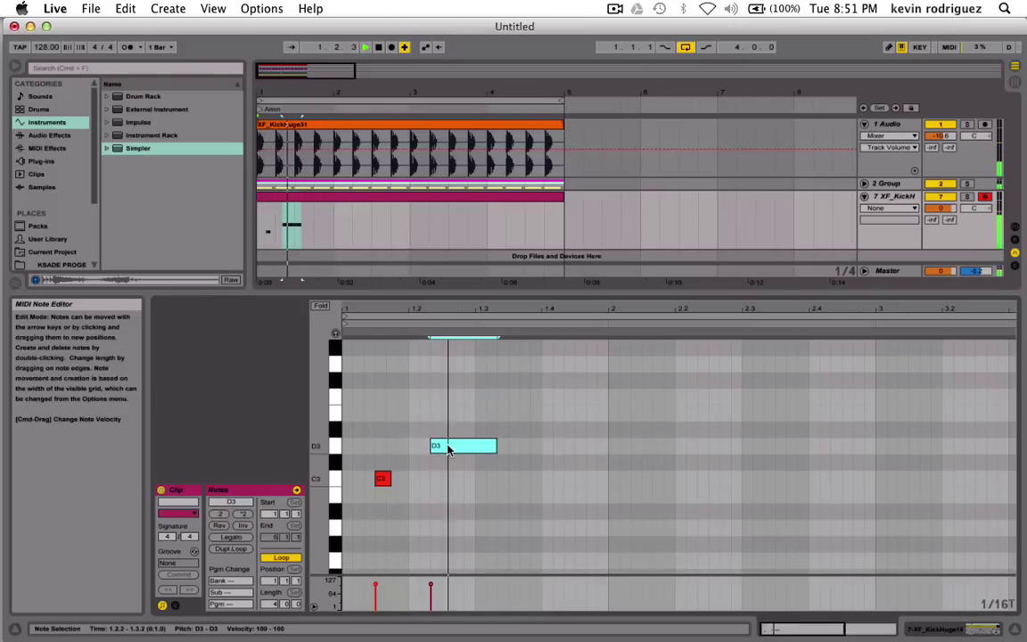
Mute the percussion group and shorten the D3 note to end at 1.3.1.
{"action": "left_click", "coordinate": [906, 214]}
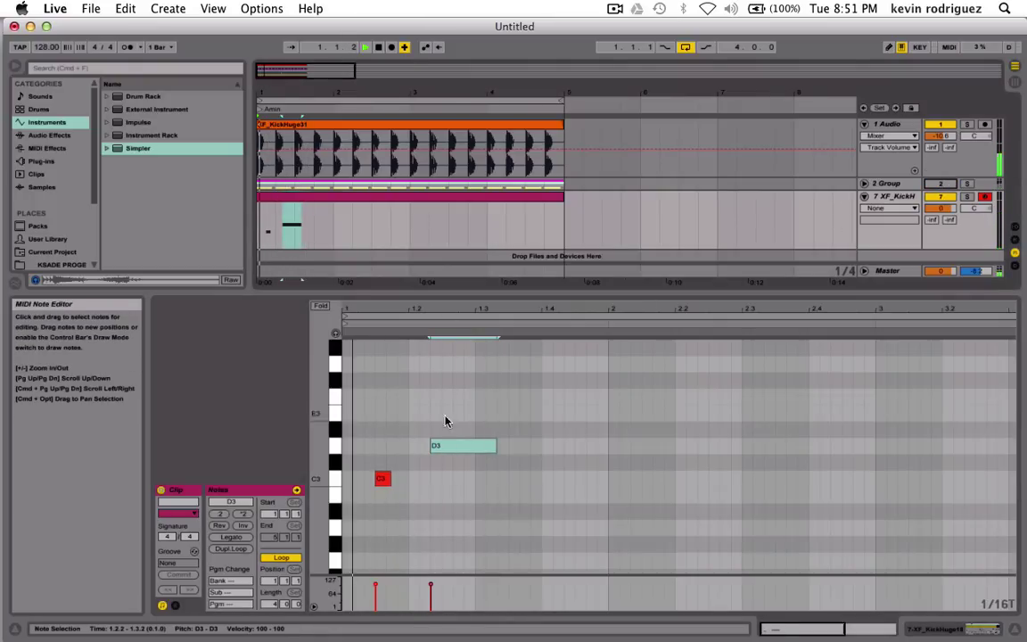
{"action": "left_click", "coordinate": [489, 444]}
{"action": "left_click_drag", "start_coordinate": [496, 444], "coordinate": [460, 445]}
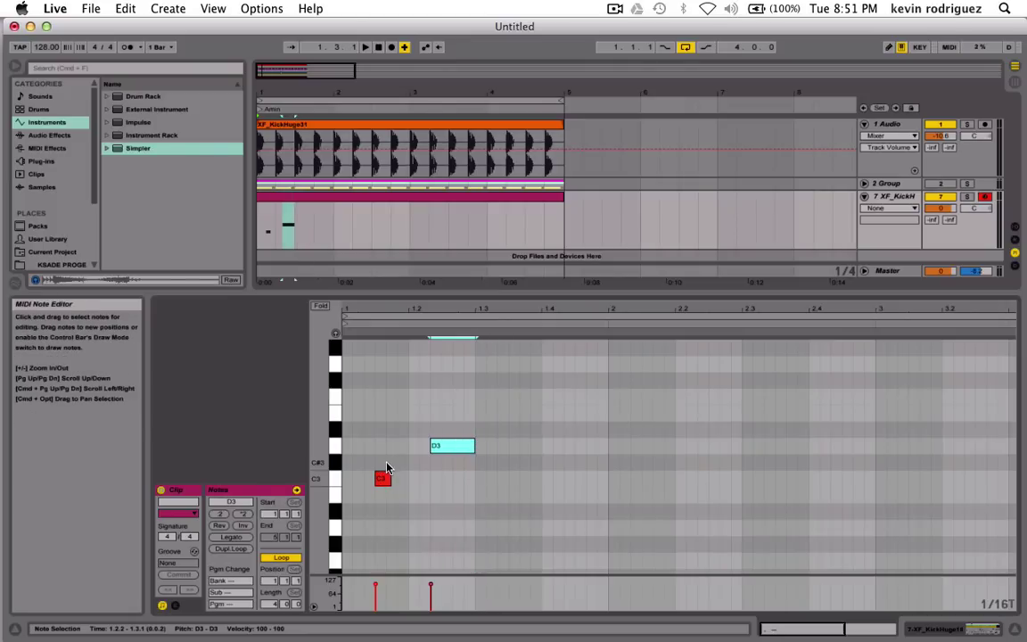
Add an E3 note at 1.3.1, lower it to D#3 and shift it to start at 1.3.3.
{"action": "double_click", "coordinate": [479, 415]}
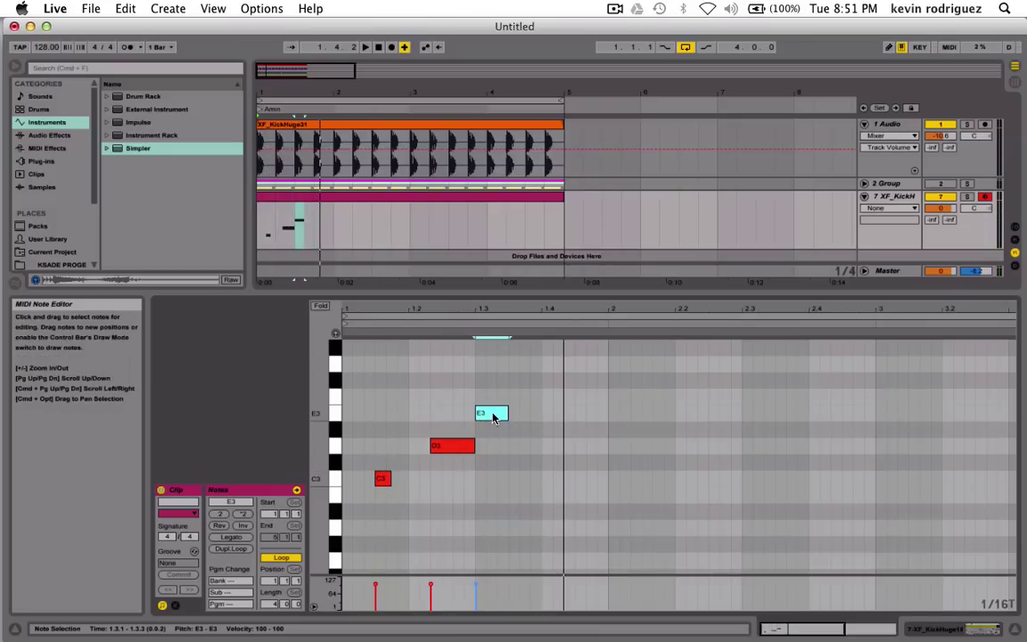
{"action": "left_click_drag", "start_coordinate": [486, 414], "coordinate": [497, 416]}
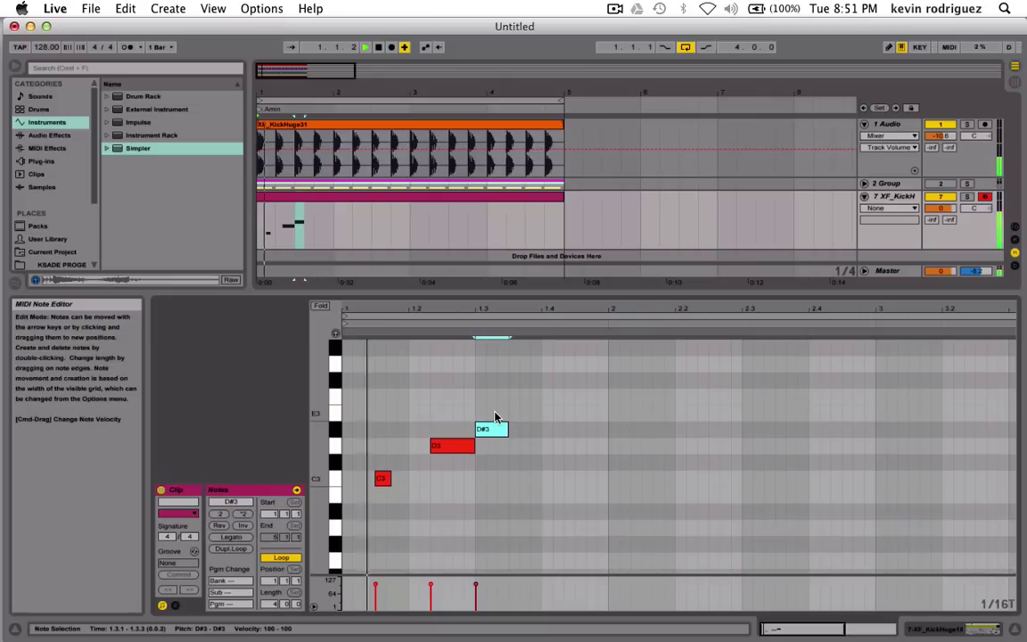
{"action": "key", "text": "Right"}
{"action": "key", "text": "Right"}
{"action": "key", "text": "Right"}
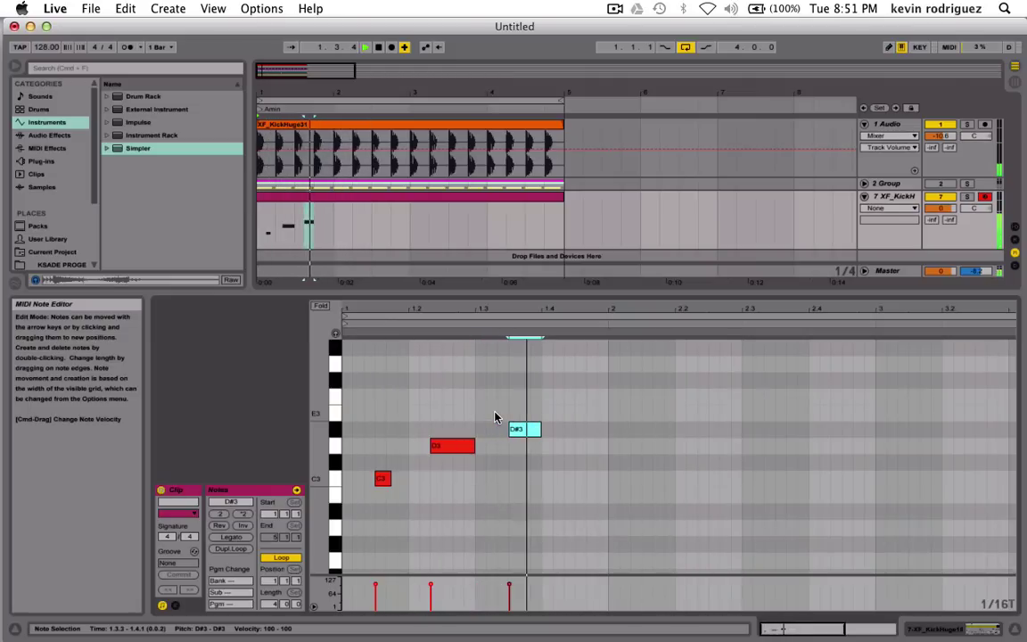
Shorten the D#3 note to one grid step and position it at about 1.3.3 to 1.3.4.
{"action": "key", "text": "shift+Left"}
{"action": "key", "text": "shift+Left"}
{"action": "key", "text": "Right"}
{"action": "key", "text": "Right"}
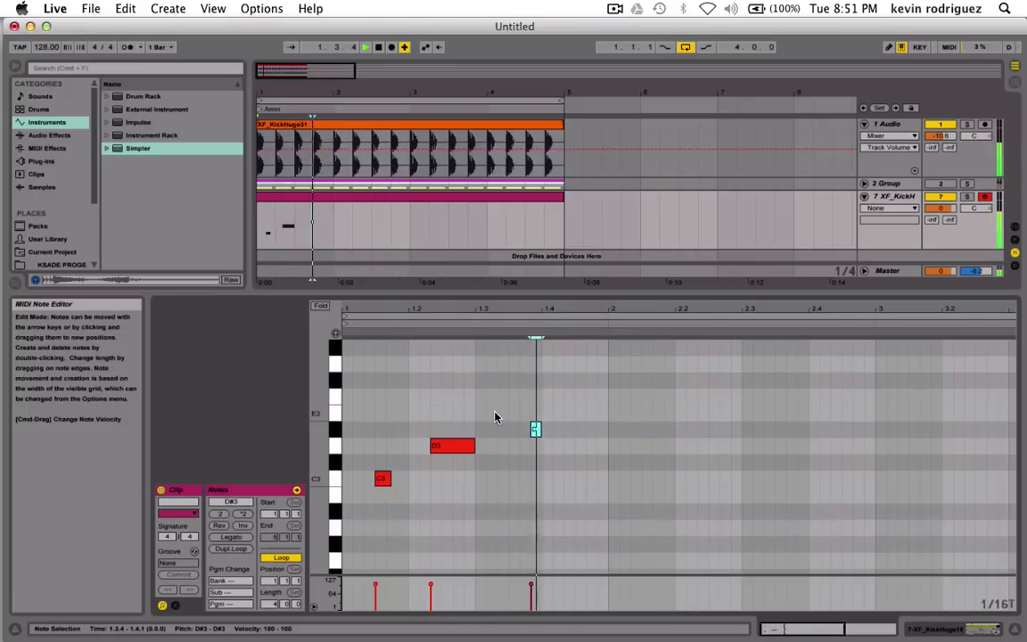
{"action": "key", "text": "Left"}
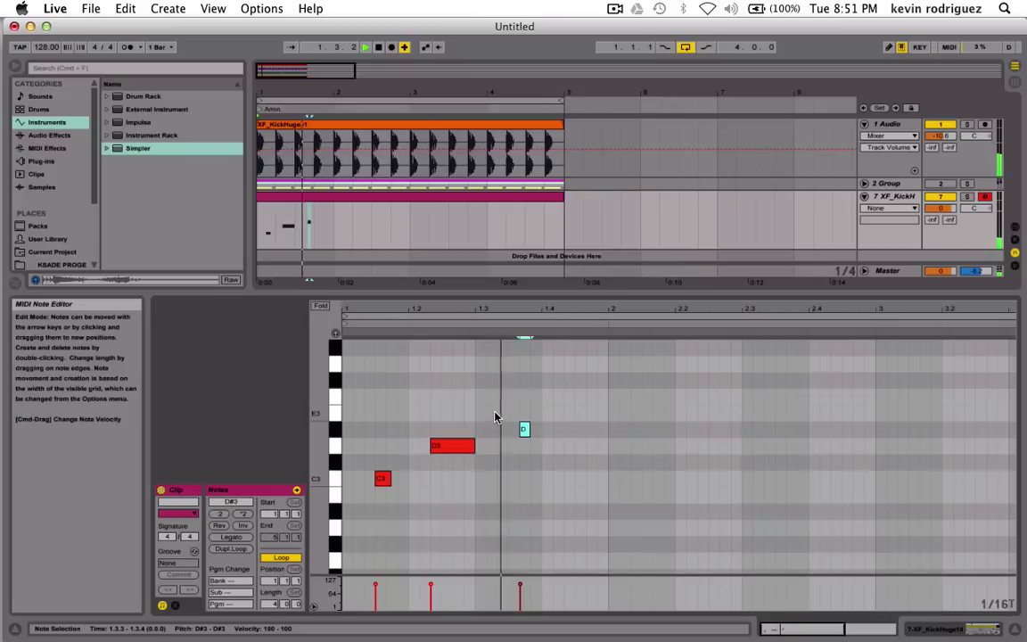
Try lower pitches for the short D#3 note during playback and return it to D#3.
{"action": "key", "text": "Down"}
{"action": "key", "text": "Down"}
{"action": "key", "text": "Up"}
{"action": "key", "text": "Up"}
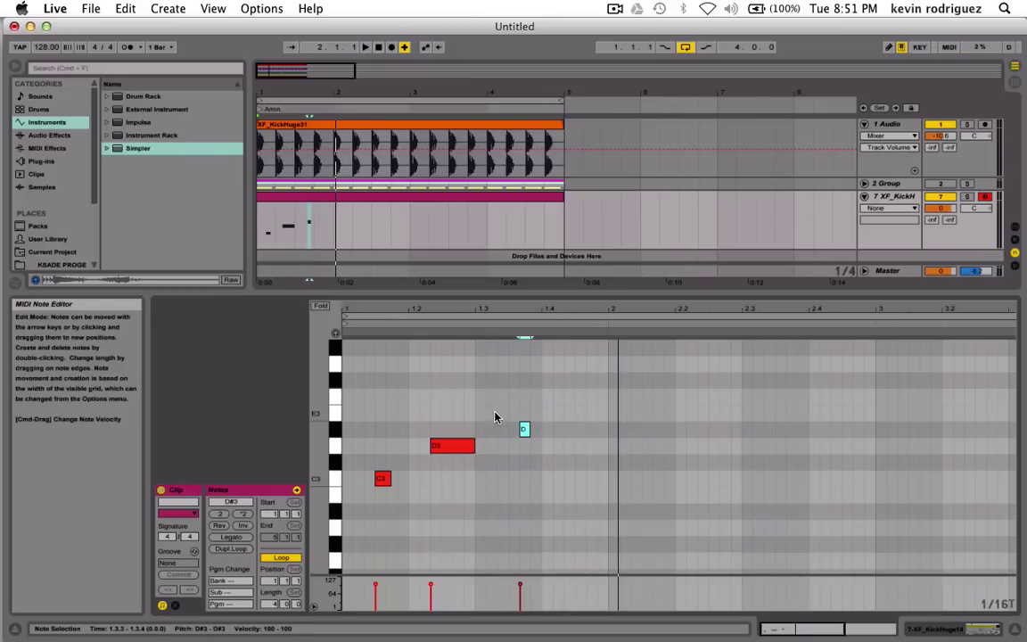
{"action": "key", "text": "Down"}
{"action": "key", "text": "Down"}
{"action": "key", "text": "Down"}
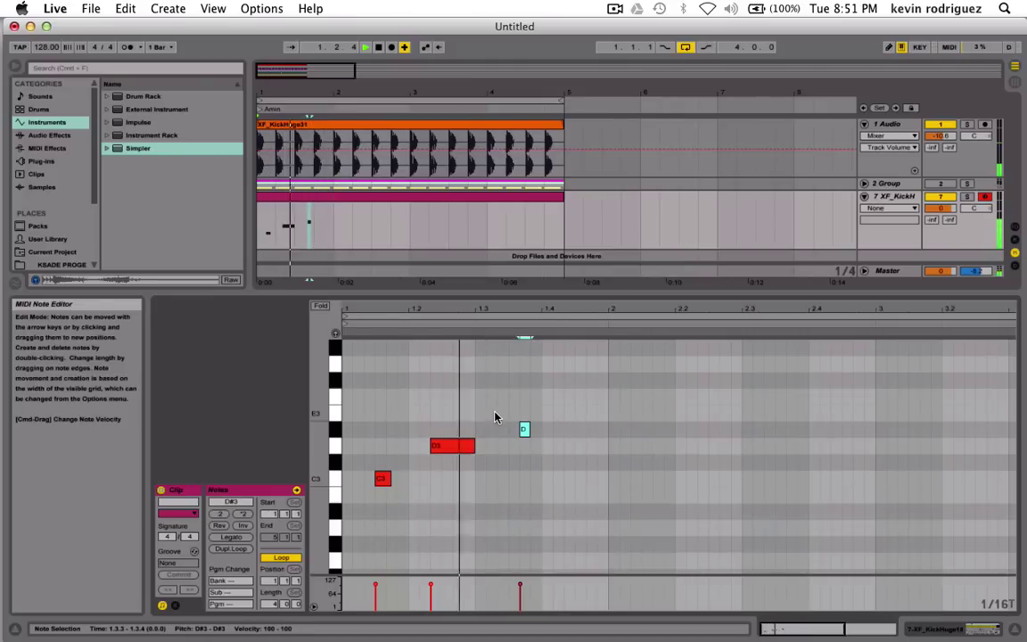
Duplicate the short D#3 note and shift the copy to 1.4.2 while playing the loop.
{"action": "key", "text": "super+d"}
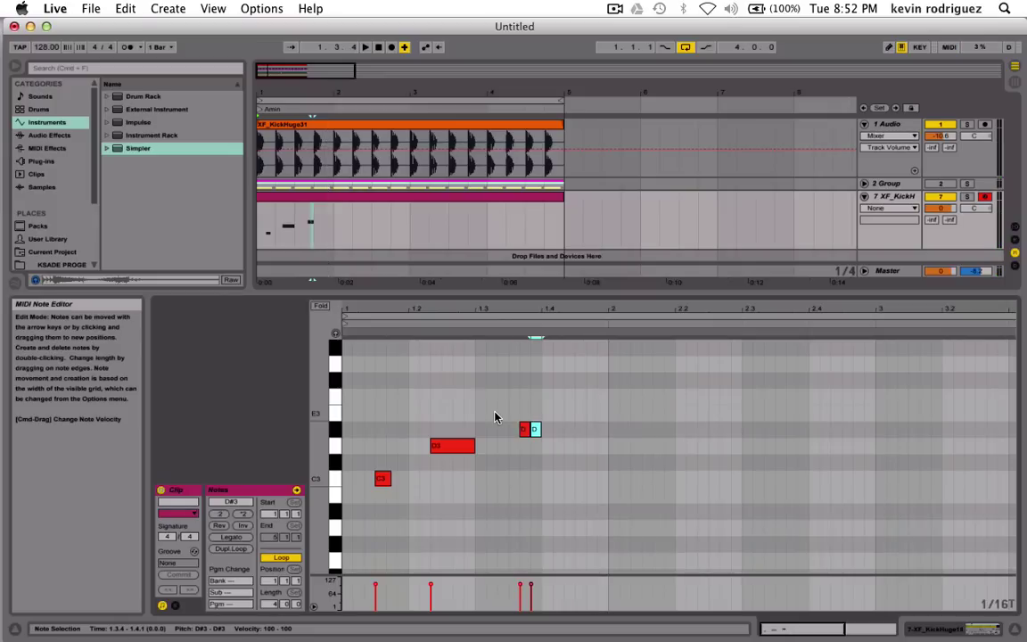
{"action": "key", "text": "Right"}
{"action": "key", "text": "Right"}
{"action": "key", "text": "space"}
{"action": "key", "text": "Right"}
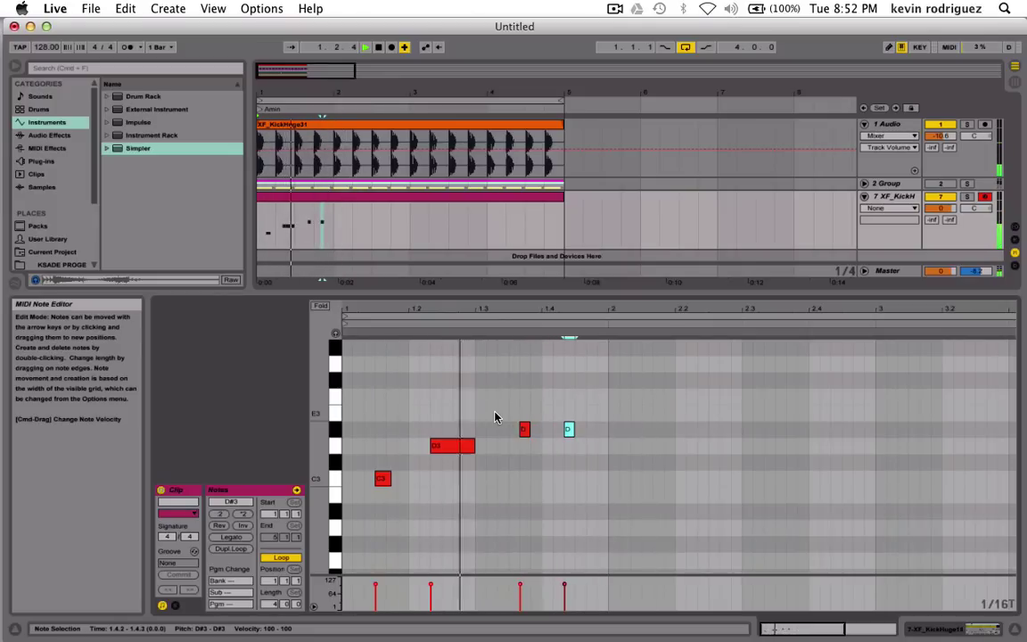
Duplicate the D#3 note at 1.4.2 and shift the new copy earlier to 1.3.4.
{"action": "key", "text": "super+d"}
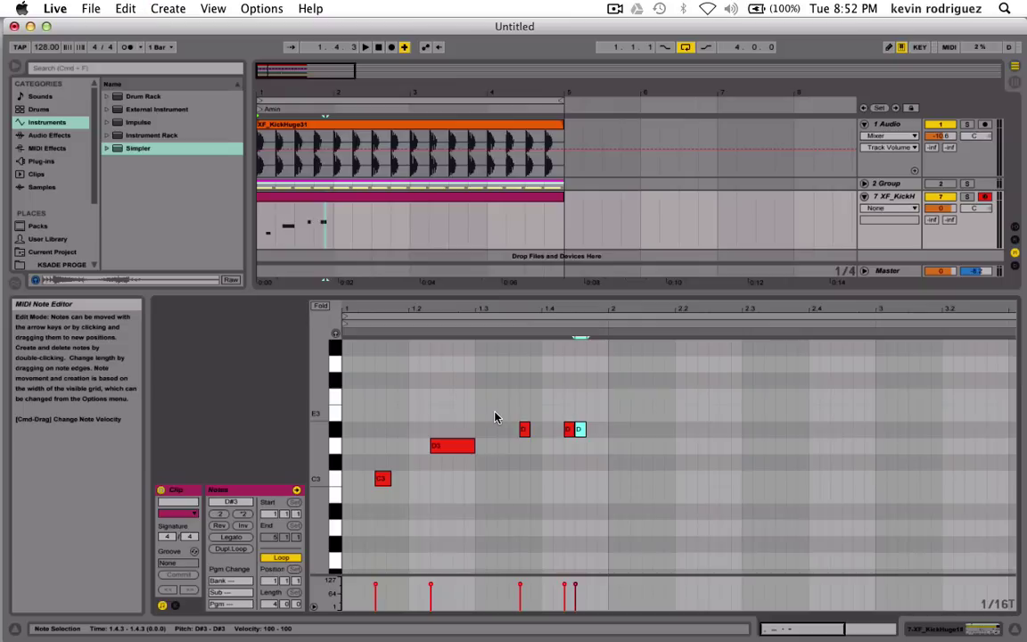
{"action": "key", "text": "Right"}
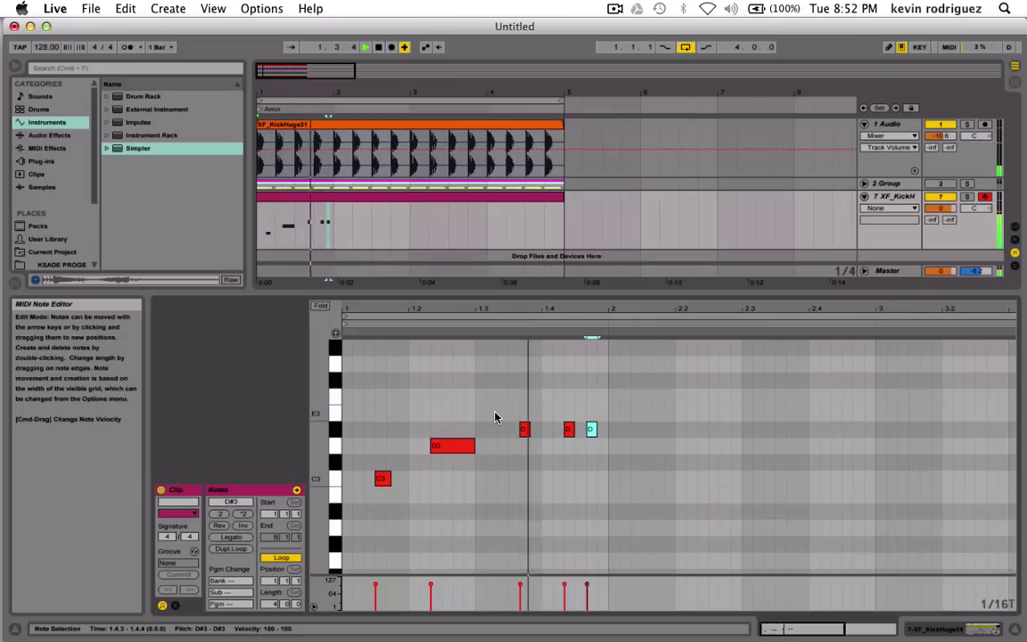
{"action": "key", "text": "Left"}
{"action": "key", "text": "Left"}
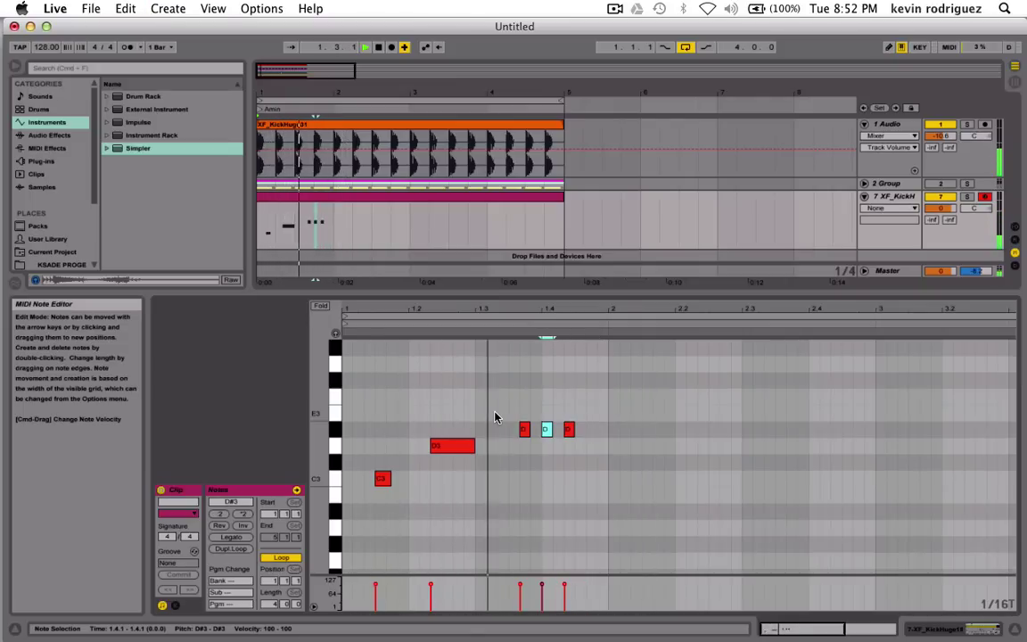
{"action": "key", "text": "Left"}
Try the first of the three D#3 notes earlier, at 1.3.3 and 1.3.2, and delete it.
{"action": "key", "text": "space"}
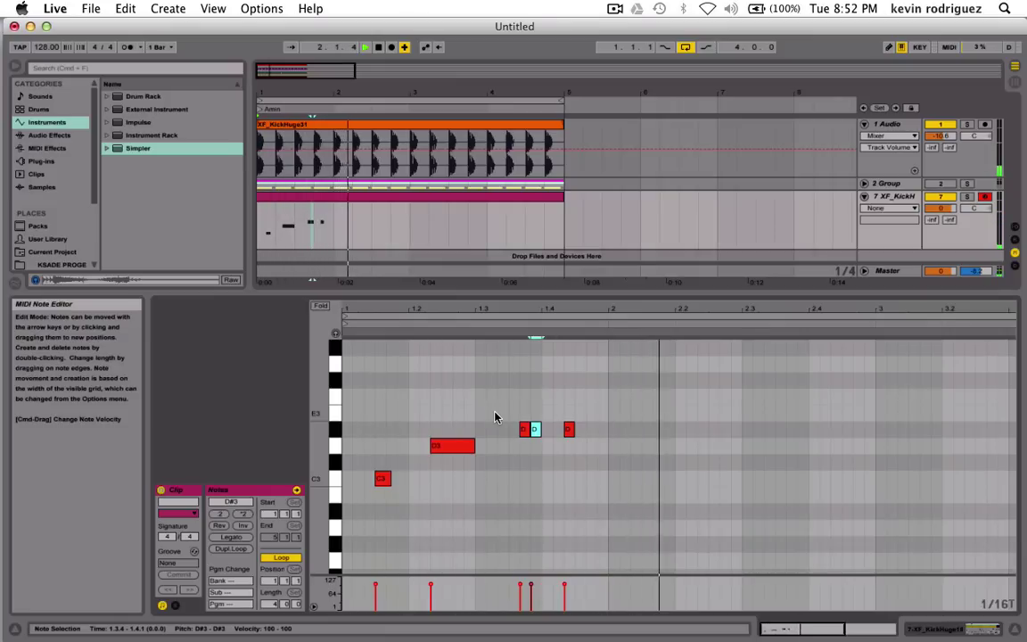
{"action": "key", "text": "space"}
{"action": "key", "text": "Left"}
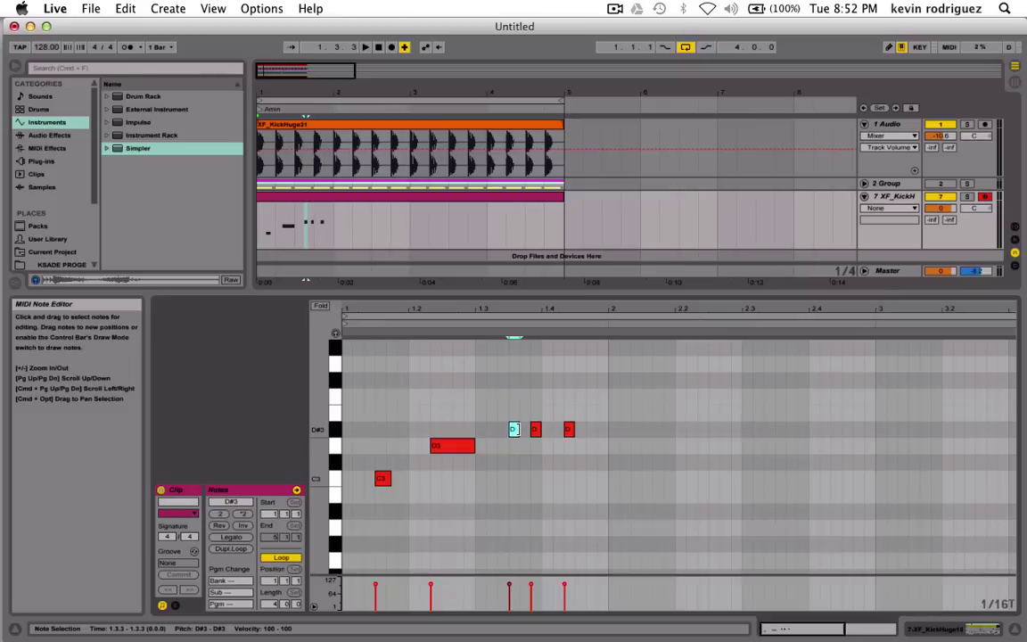
{"action": "key", "text": "space"}
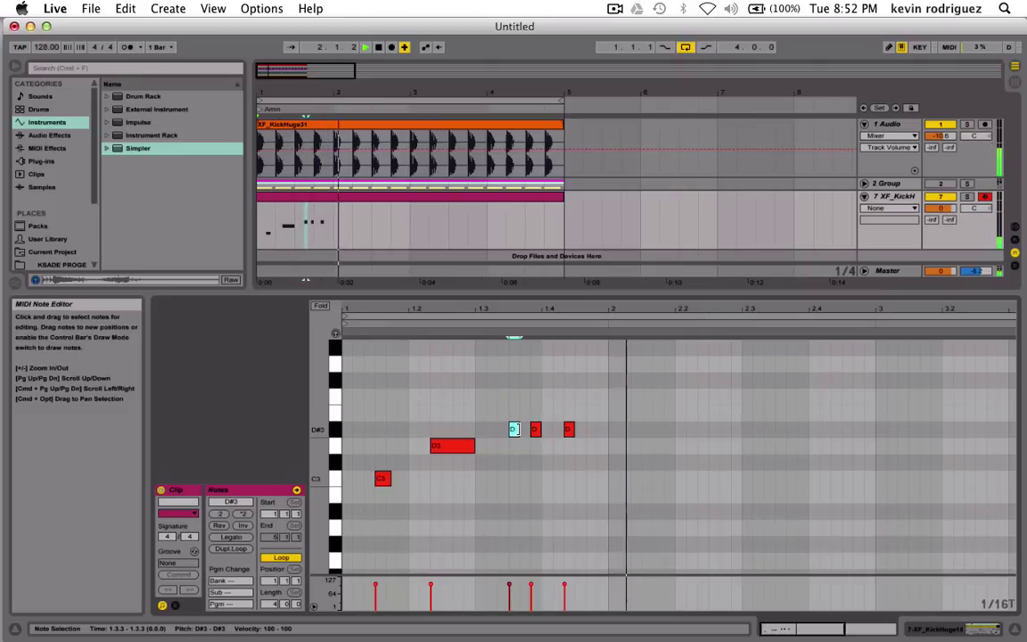
{"action": "key", "text": "Left"}
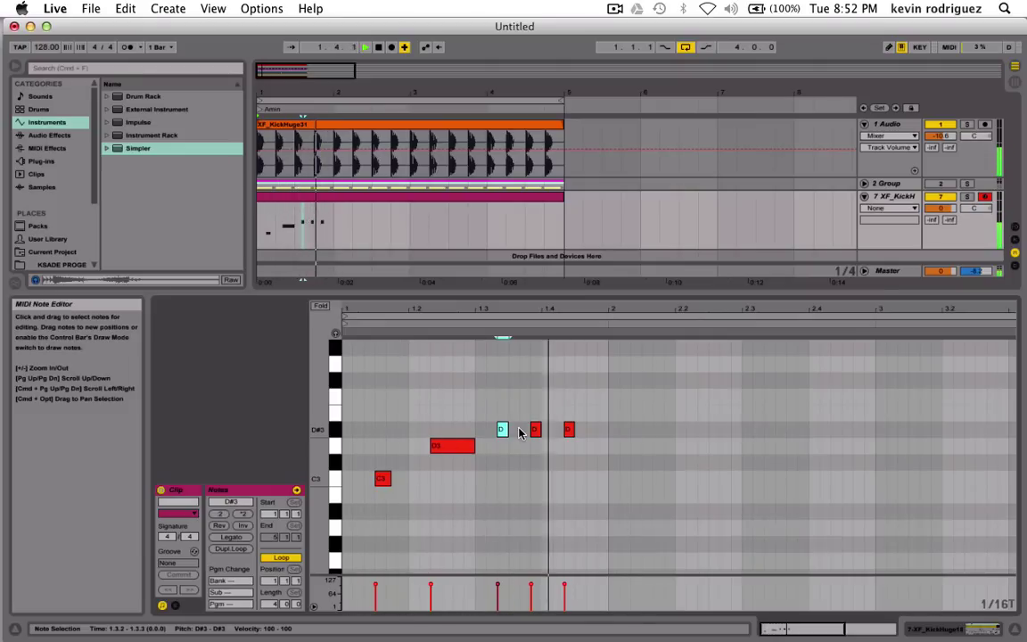
{"action": "key", "text": "Delete"}
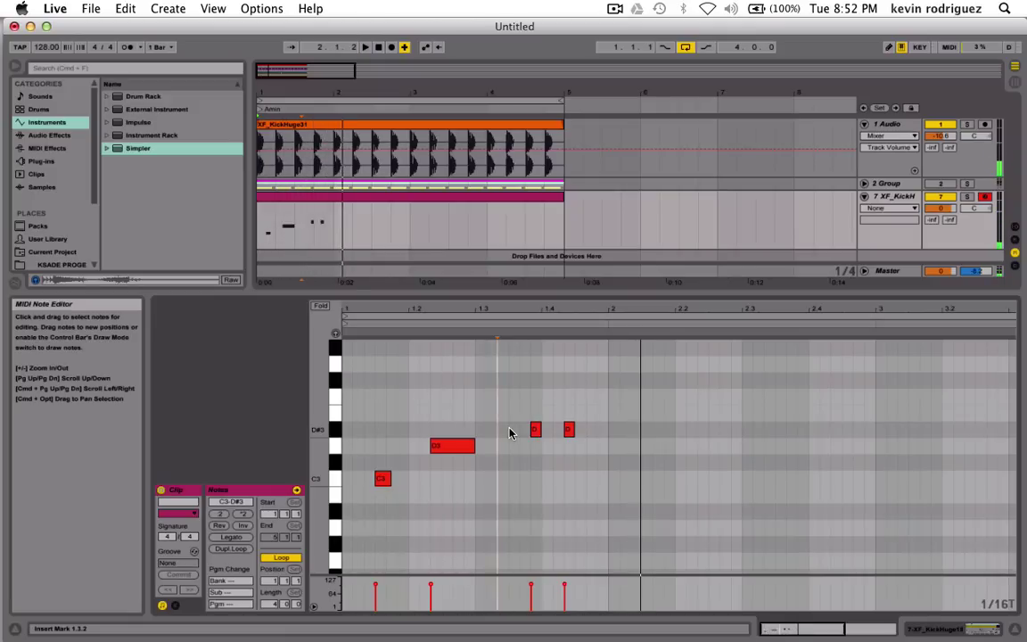
Duplicate the first bar's note pattern into bars 2 to 4 and play the loop with Simpler shown.
{"action": "left_click_drag", "start_coordinate": [600, 405], "coordinate": [341, 491]}
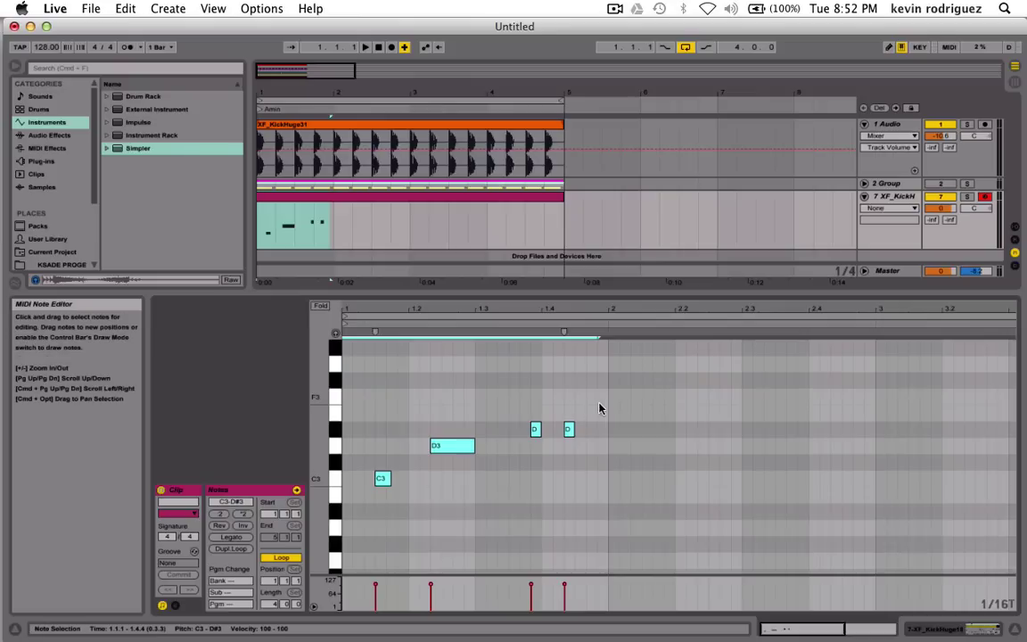
{"action": "left_click_drag", "start_coordinate": [599, 408], "coordinate": [321, 517]}
{"action": "left_click_drag", "start_coordinate": [350, 401], "coordinate": [610, 569]}
{"action": "mouse_move", "coordinate": [348, 398]}
{"action": "left_mouse_down"}
{"action": "mouse_move", "coordinate": [482, 467]}
{"action": "mouse_move", "coordinate": [607, 556]}
{"action": "mouse_move", "coordinate": [450, 451]}
{"action": "mouse_move", "coordinate": [342, 404]}
{"action": "left_mouse_up"}
{"action": "key", "text": "super+d"}
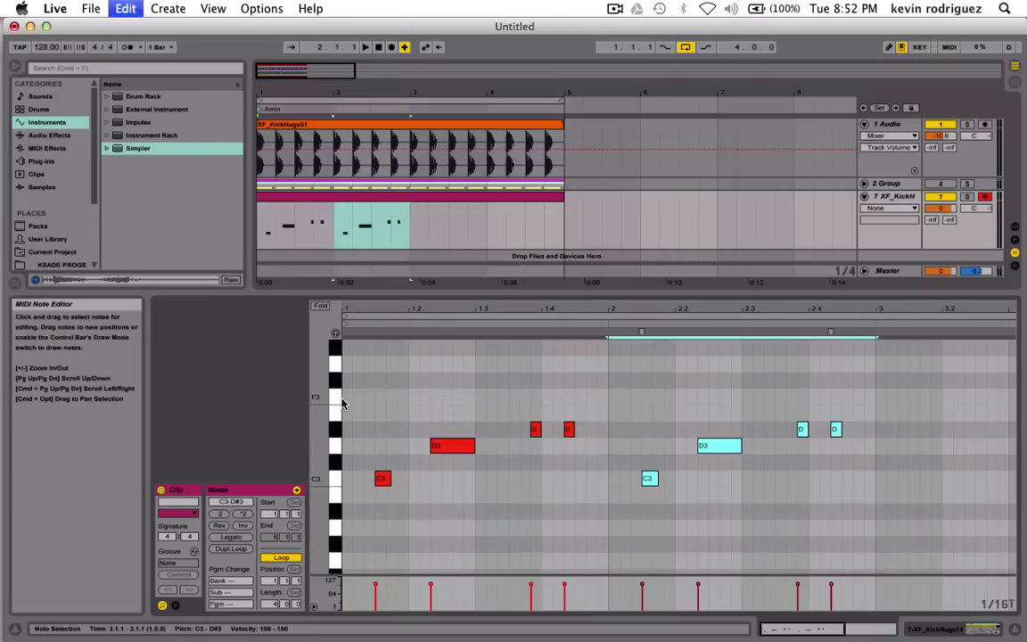
{"action": "key", "text": "super+d"}
{"action": "key", "text": "shift+Tab"}
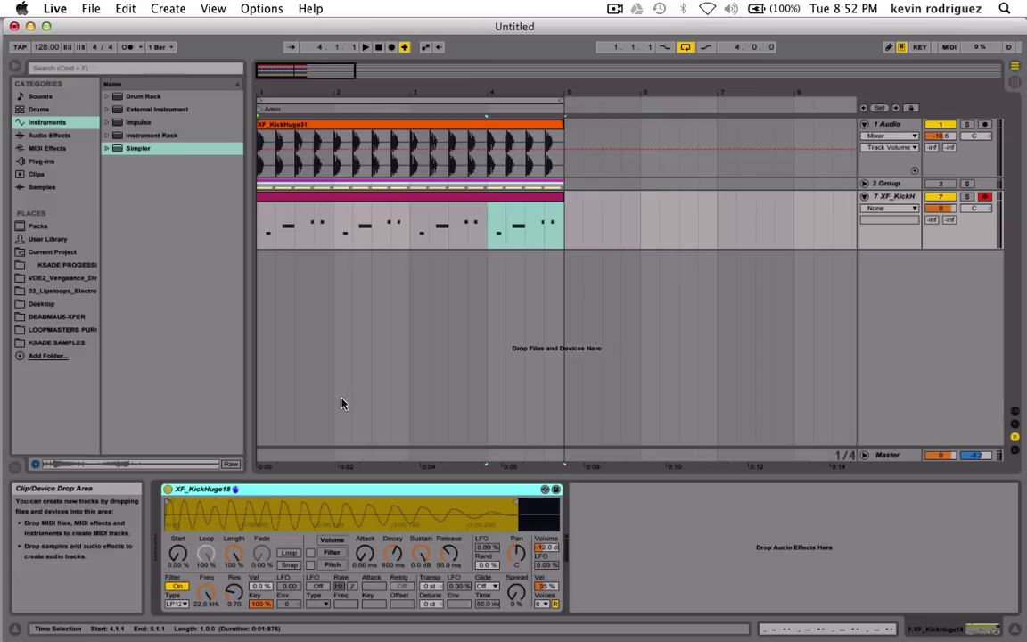
{"action": "key", "text": "space"}
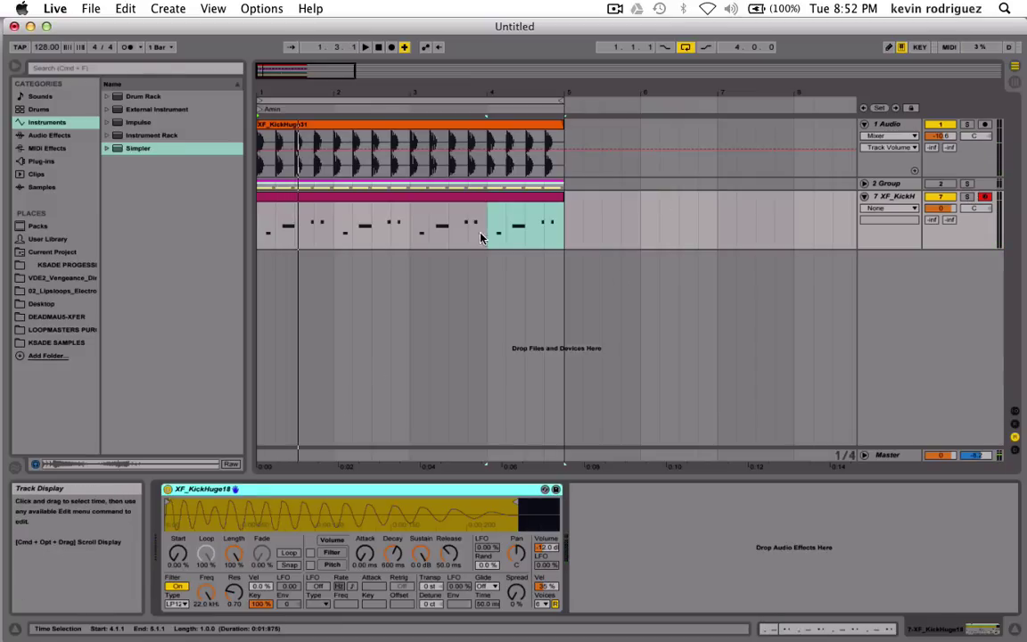
Loop the first beat with the bass track soloed and examine its peak in the master track's expanded Spectrum.
{"action": "left_click", "coordinate": [266, 221]}
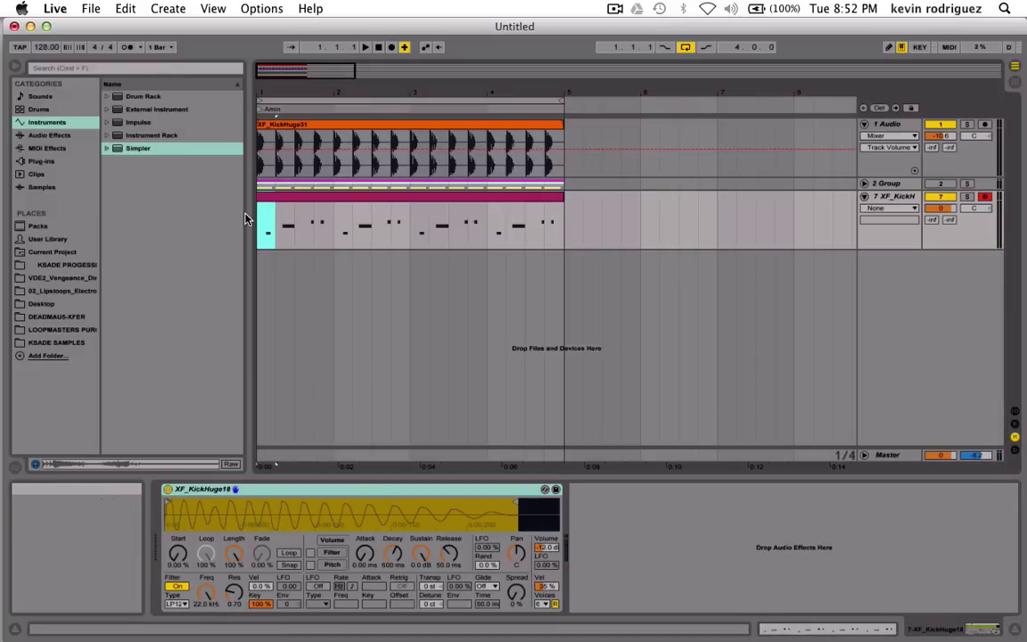
{"action": "key", "text": "space"}
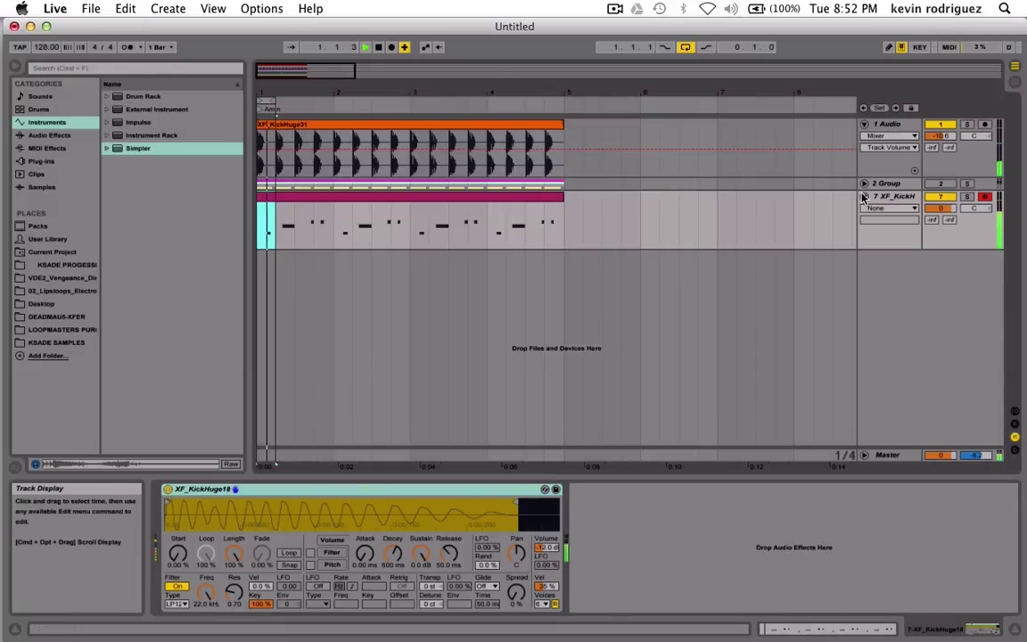
{"action": "left_click", "coordinate": [882, 456]}
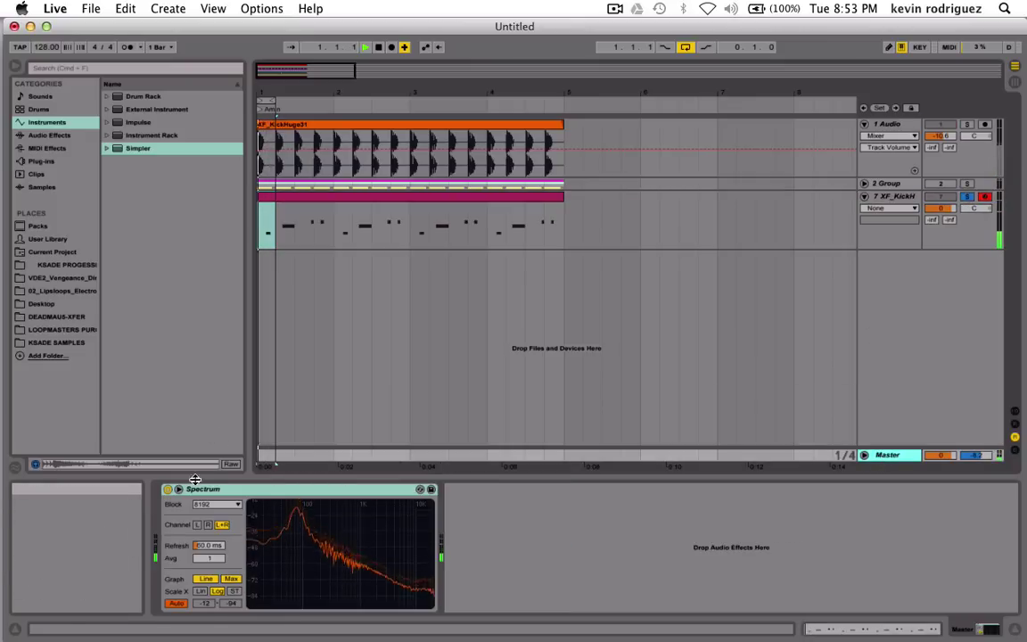
{"action": "left_click", "coordinate": [420, 489]}
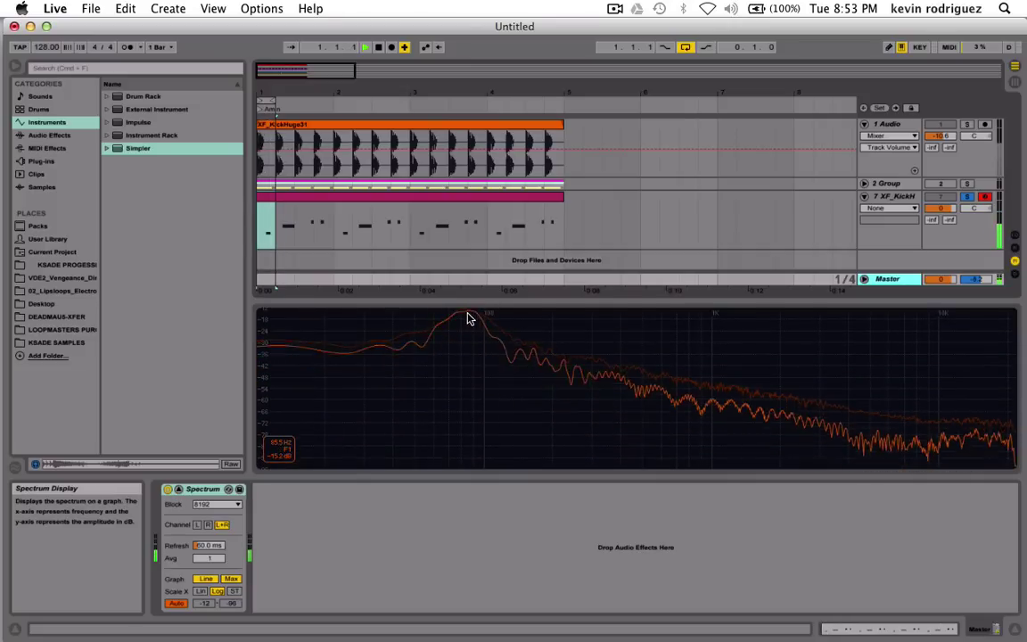
Transpose all notes of the bass clip up three semitones and check the peak in the master track's Spectrum.
{"action": "double_click", "coordinate": [318, 198]}
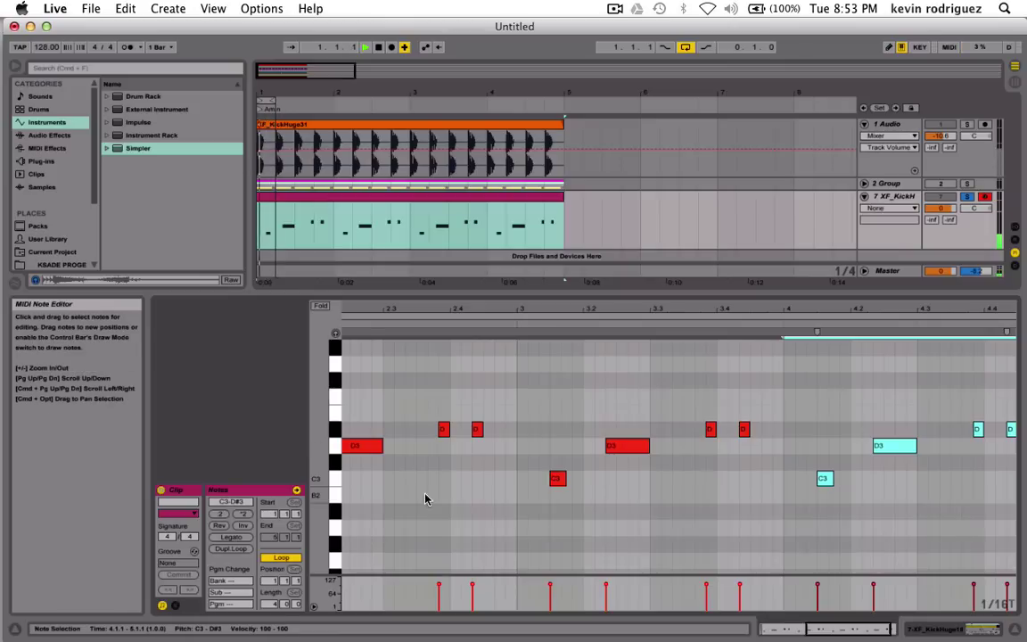
{"action": "left_click", "coordinate": [401, 501]}
{"action": "key", "text": "super+a"}
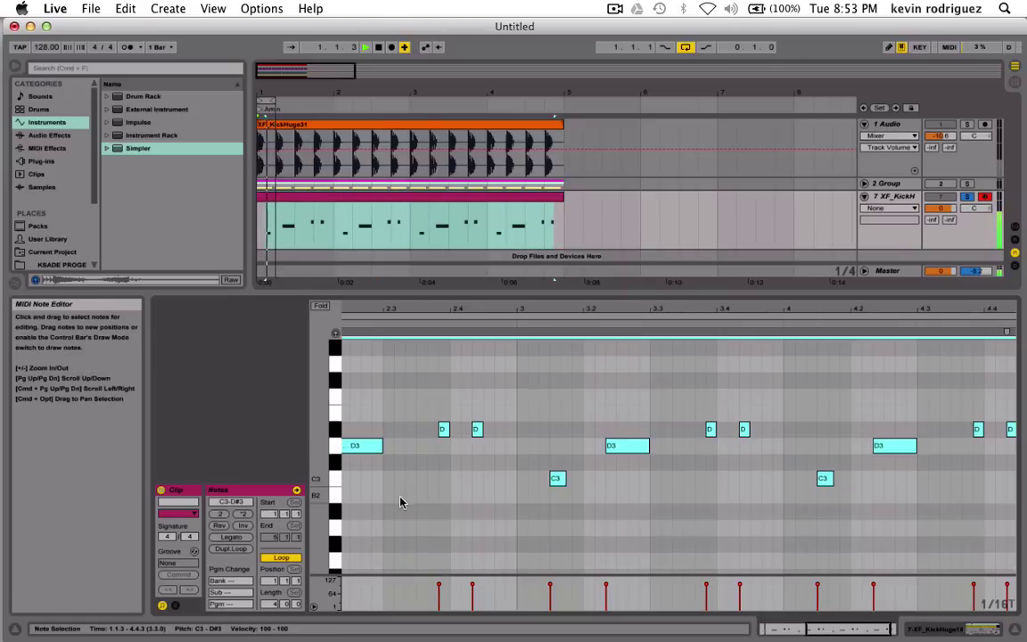
{"action": "key", "text": "Up"}
{"action": "key", "text": "Up"}
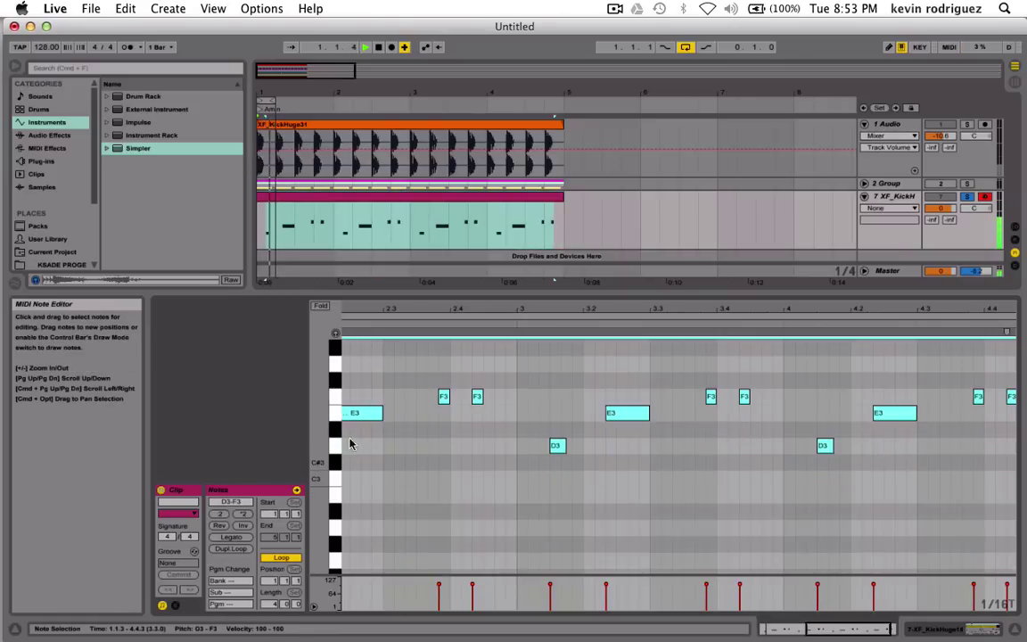
{"action": "key", "text": "Up"}
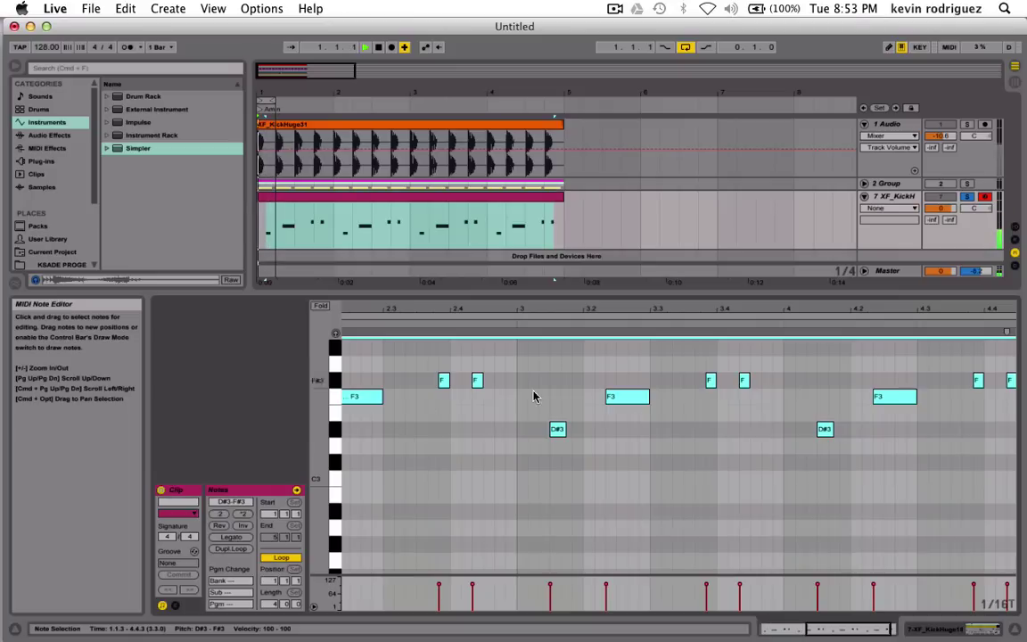
{"action": "left_click", "coordinate": [888, 270]}
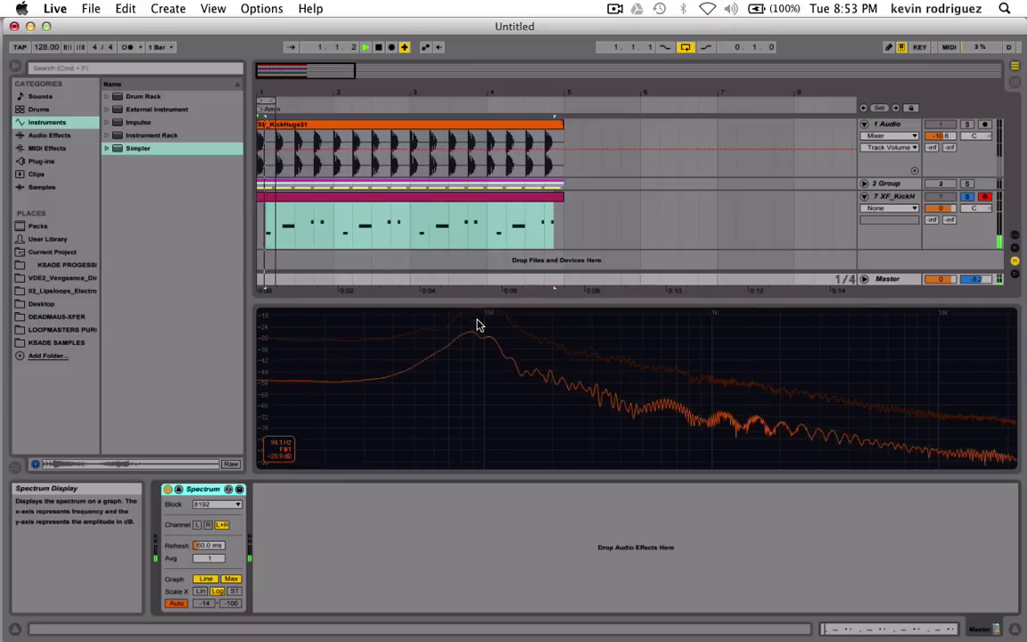
Raise all the bass notes another three semitones, with the lowest at F#3, and check the peak in the master Spectrum again.
{"action": "left_click", "coordinate": [337, 203]}
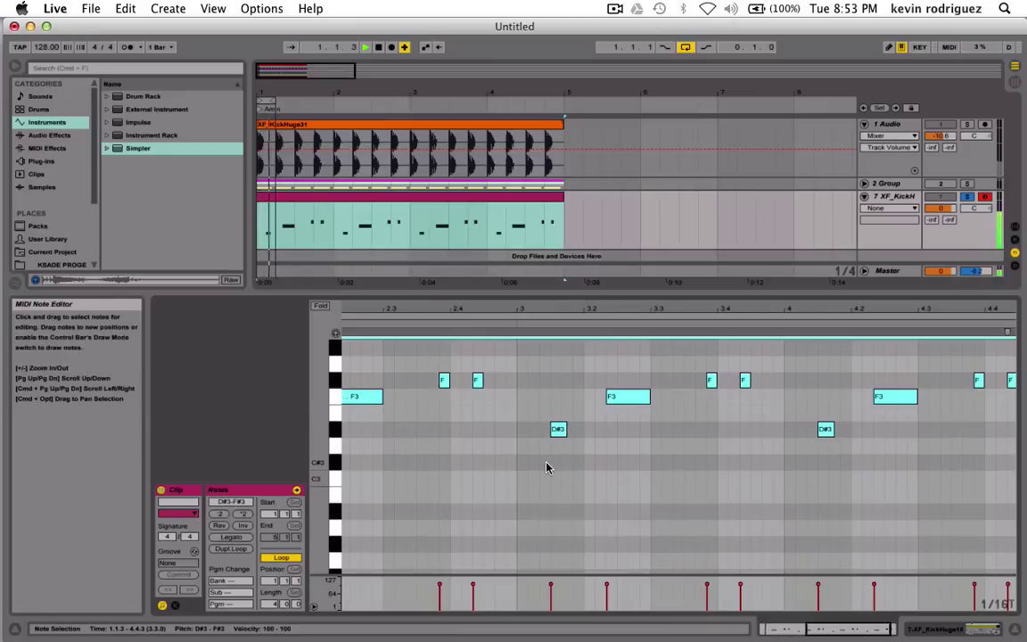
{"action": "key", "text": "super+a"}
{"action": "left_click", "coordinate": [546, 467]}
{"action": "key", "text": "Up"}
{"action": "key", "text": "Up"}
{"action": "key", "text": "Up"}
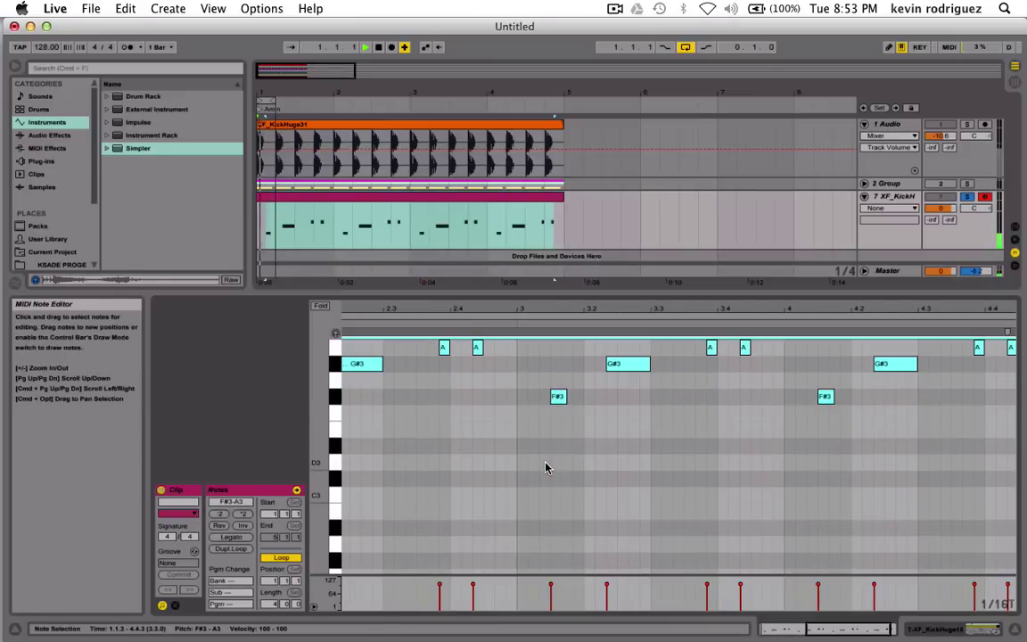
{"action": "key", "text": "shift+Tab"}
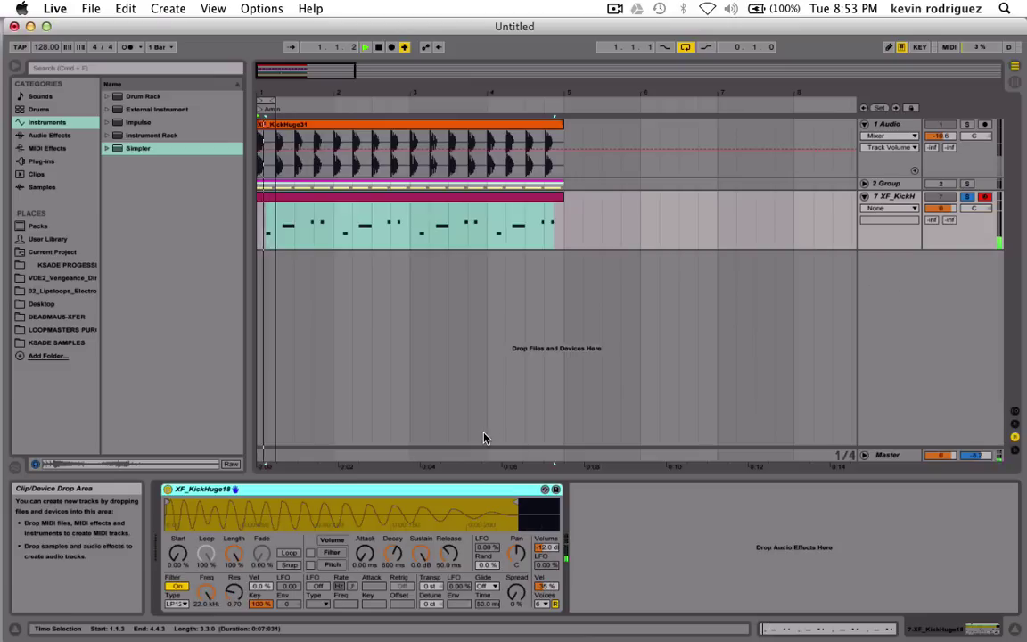
{"action": "key", "text": "shift+Tab"}
{"action": "key", "text": "shift+Tab"}
{"action": "left_click", "coordinate": [887, 454]}
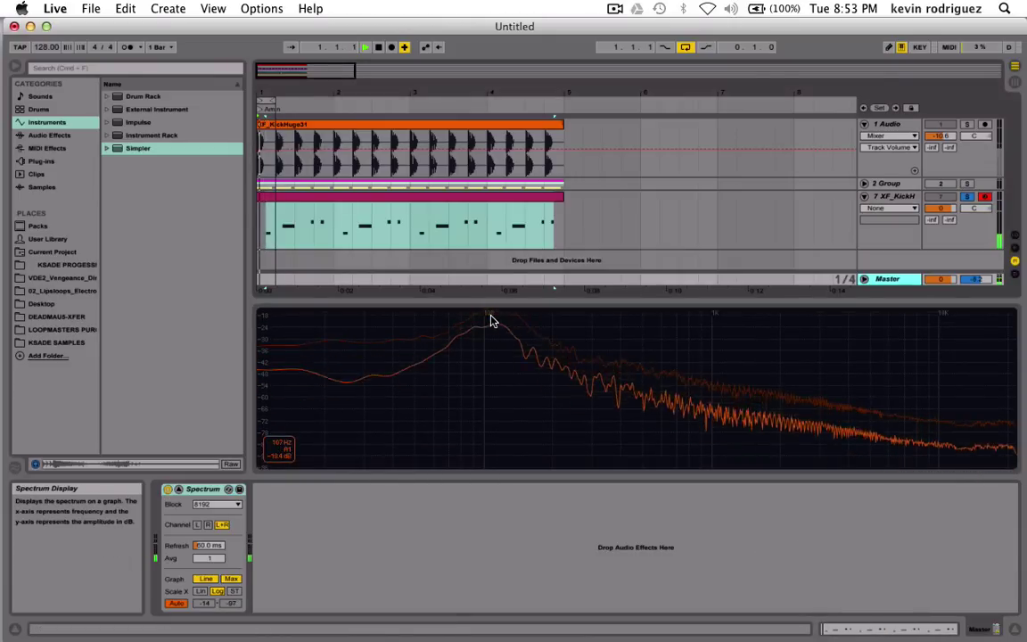
Extend the arrangement loop over all four bars and play it with the bass track unsoloed.
{"action": "left_click", "coordinate": [401, 230]}
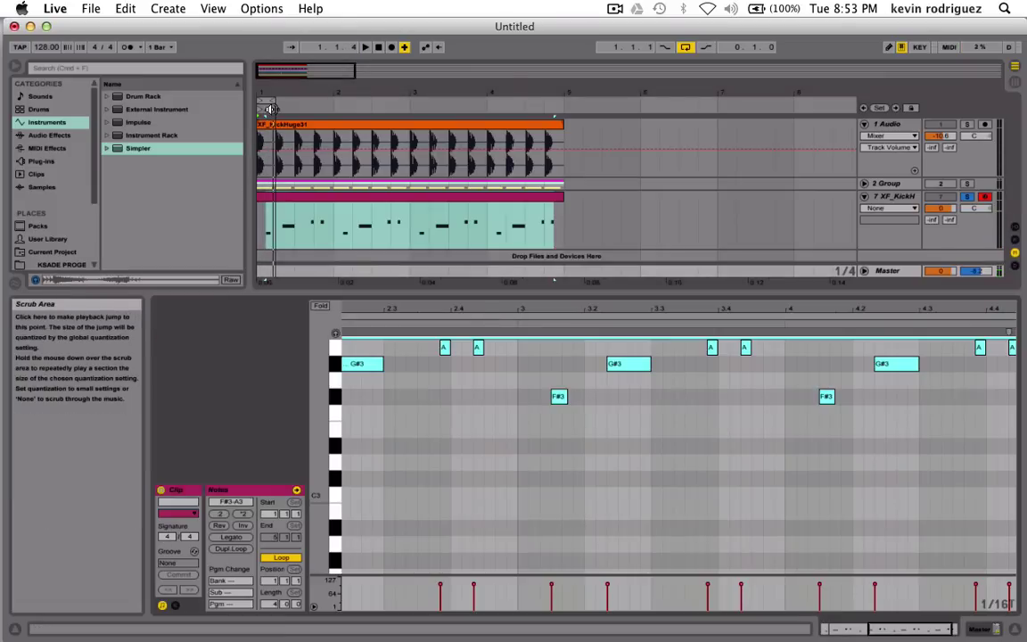
{"action": "left_click_drag", "start_coordinate": [269, 105], "coordinate": [557, 130]}
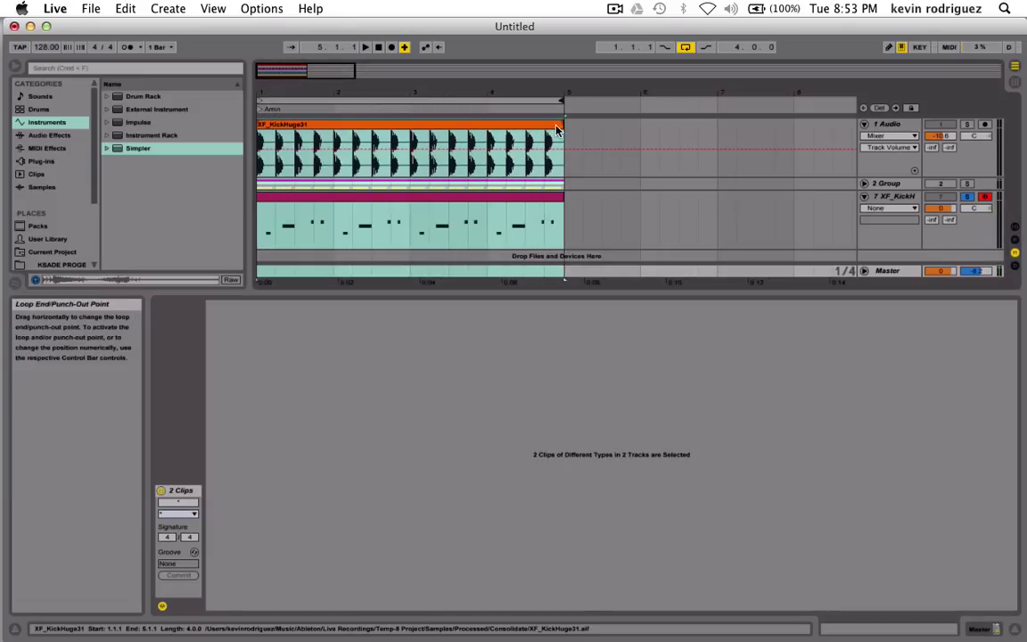
{"action": "left_click", "coordinate": [994, 273]}
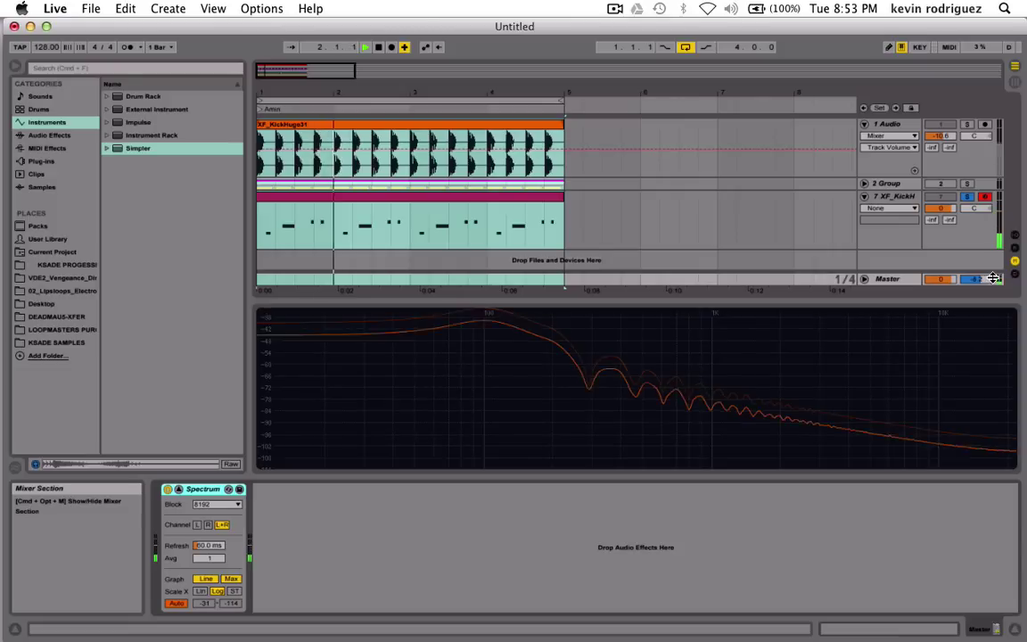
{"action": "left_click", "coordinate": [968, 197]}
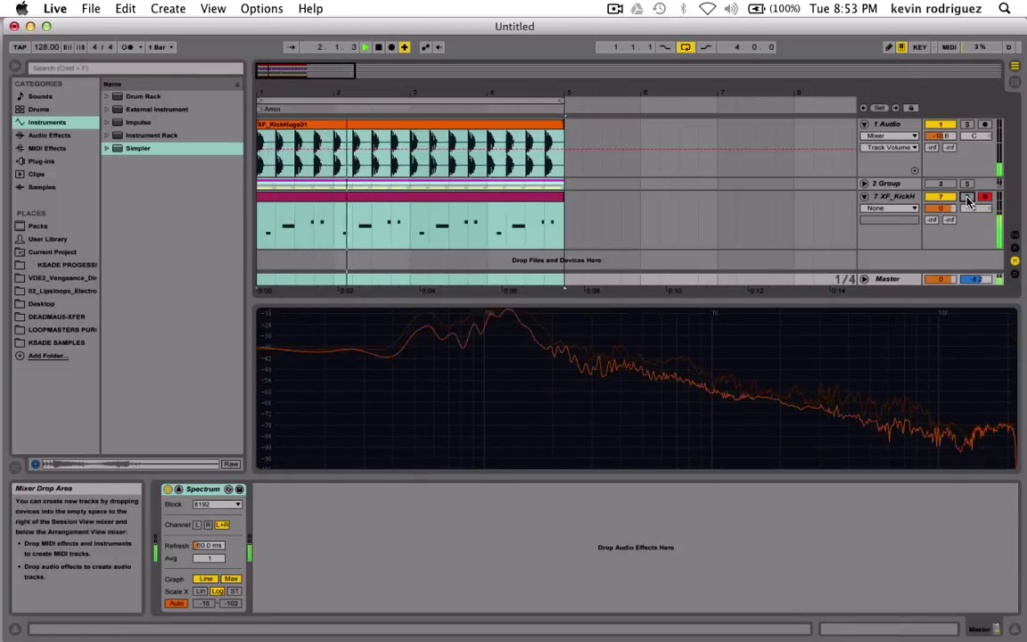
Return the master track's Spectrum to its compact display and reactivate the percussion group track.
{"action": "key", "text": "shift+Tab"}
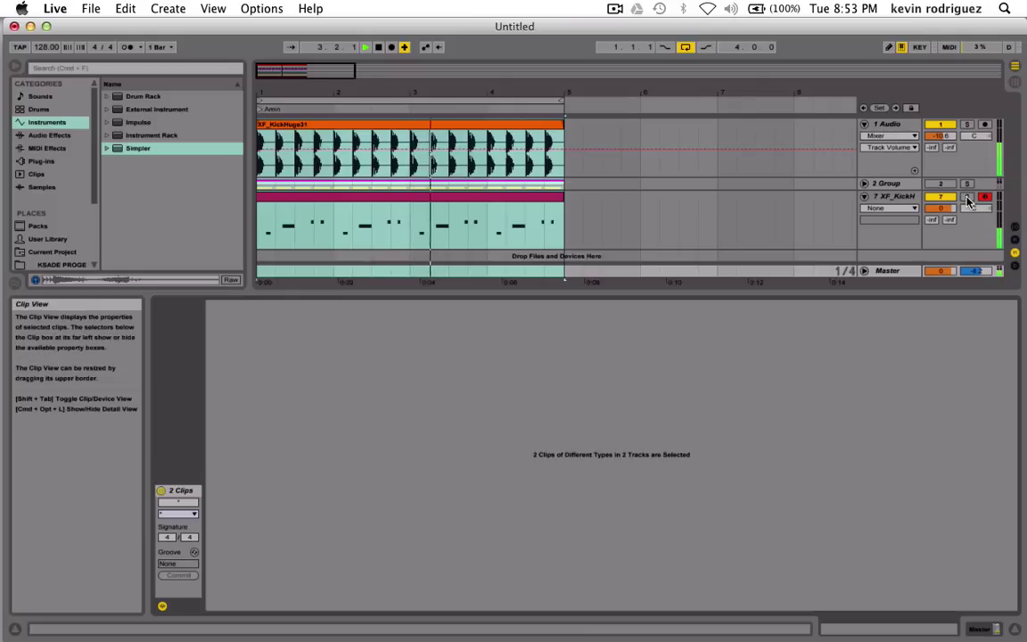
{"action": "key", "text": "shift+Tab"}
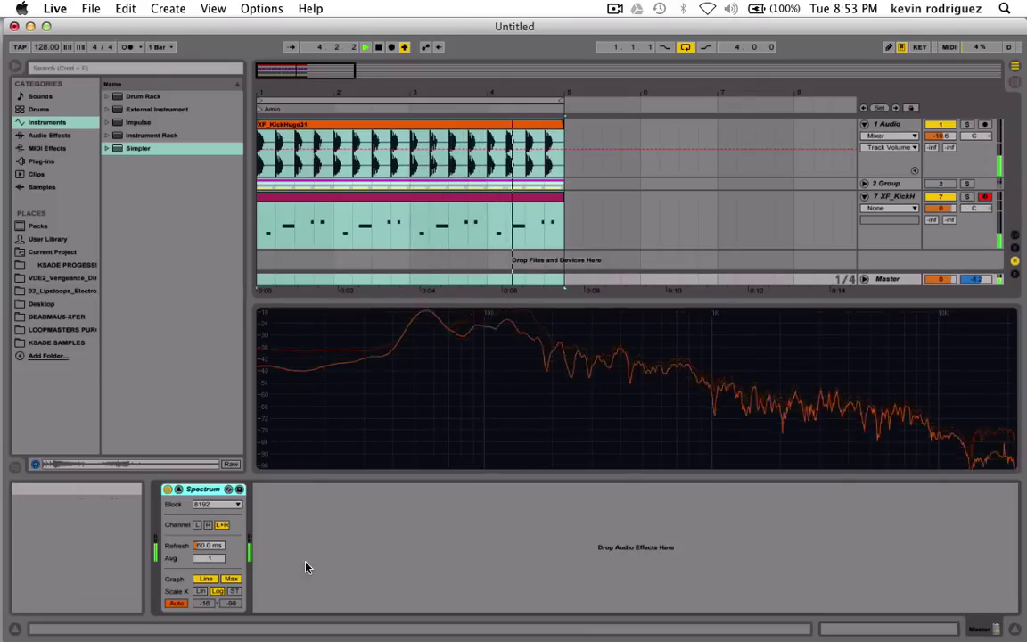
{"action": "left_click", "coordinate": [179, 489]}
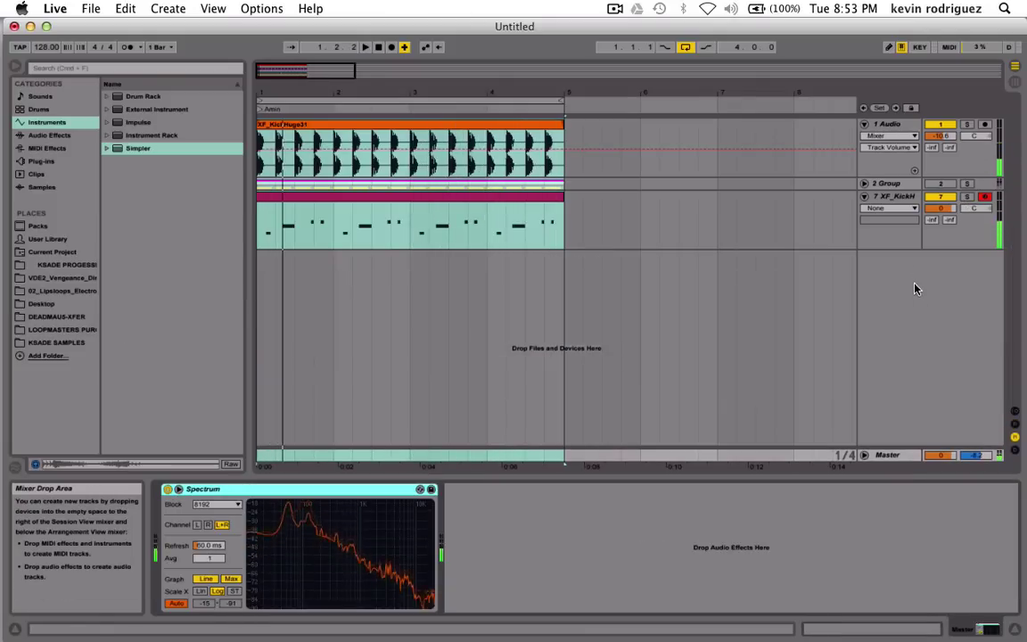
{"action": "left_click", "coordinate": [945, 184]}
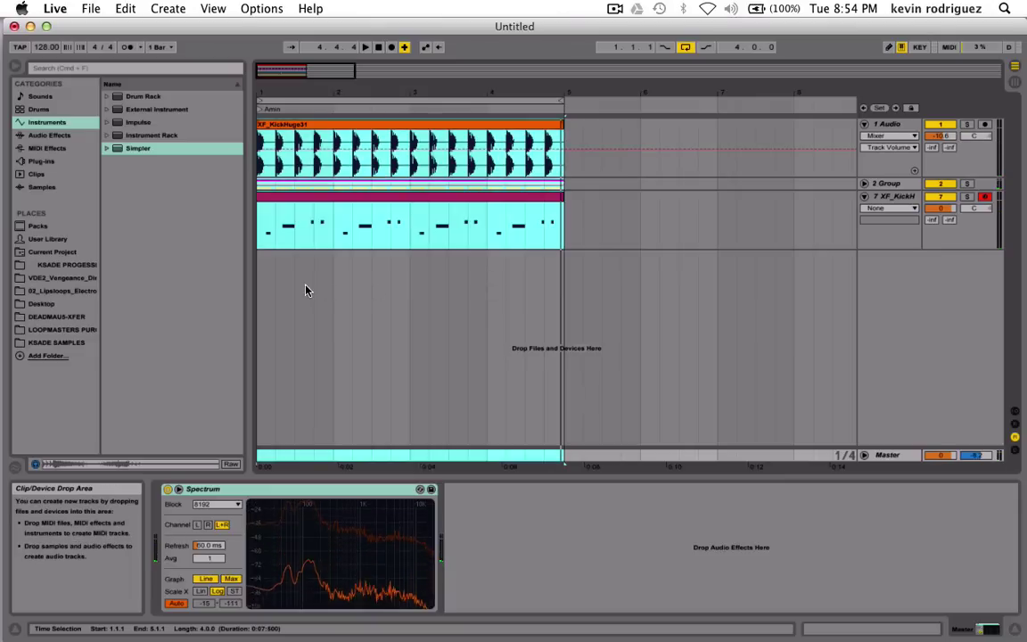
{"action": "key", "text": "super+a"}
{"action": "left_click", "coordinate": [270, 280]}
Save the Live Set to the Desktop as SERIES TEMPBLAHBLABALAH, leaving the temporary files in place.
{"action": "key", "text": "super+s"}
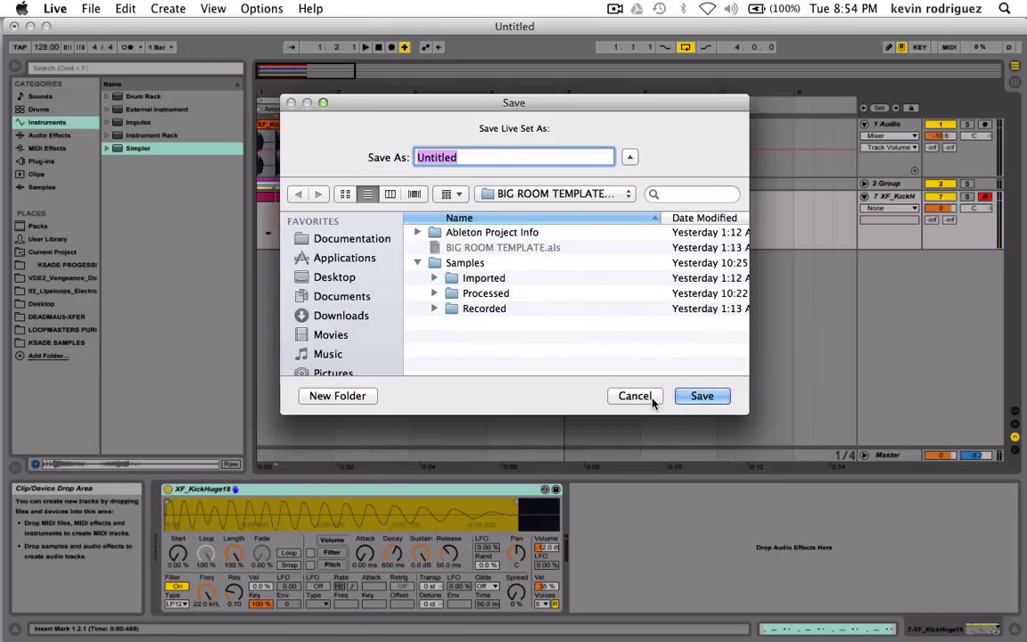
{"action": "type", "text": "SERIES"}
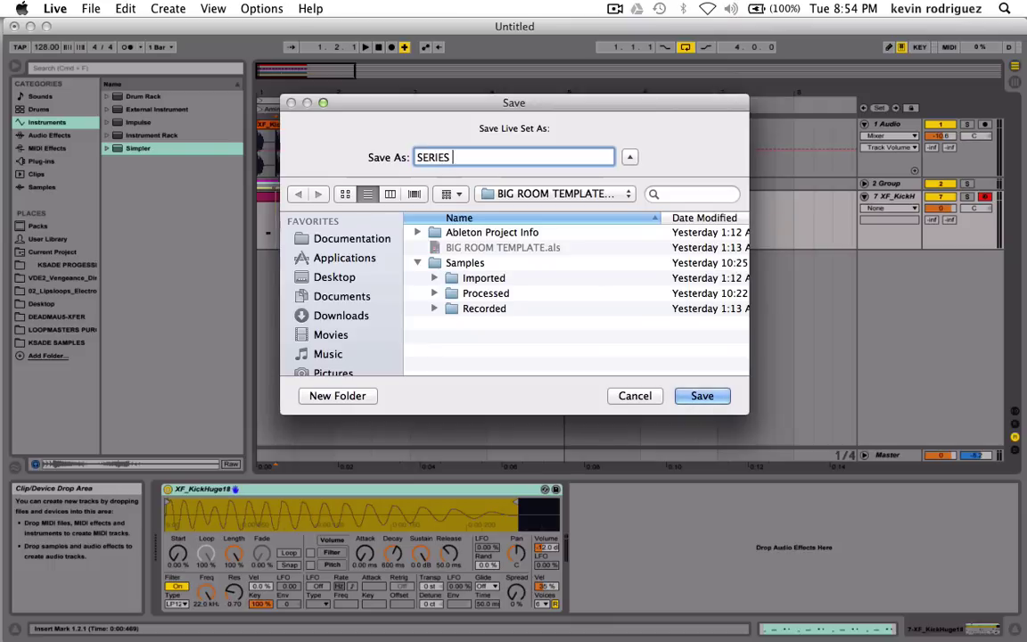
{"action": "type", "text": " TEMPBLAHBLABALAH"}
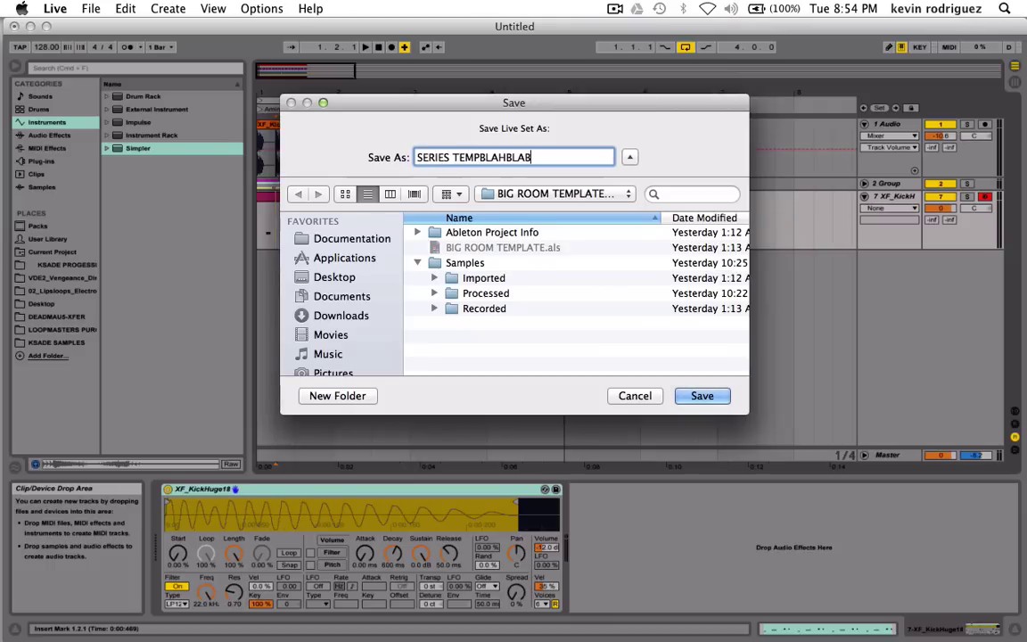
{"action": "left_click", "coordinate": [330, 277]}
{"action": "key", "text": "Return"}
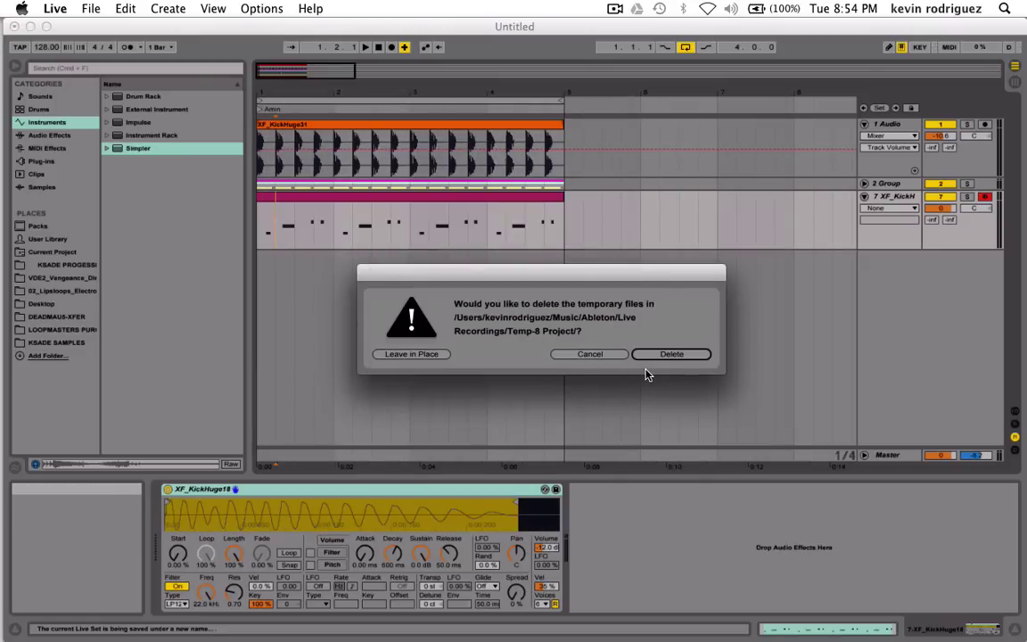
{"action": "left_click", "coordinate": [435, 356]}
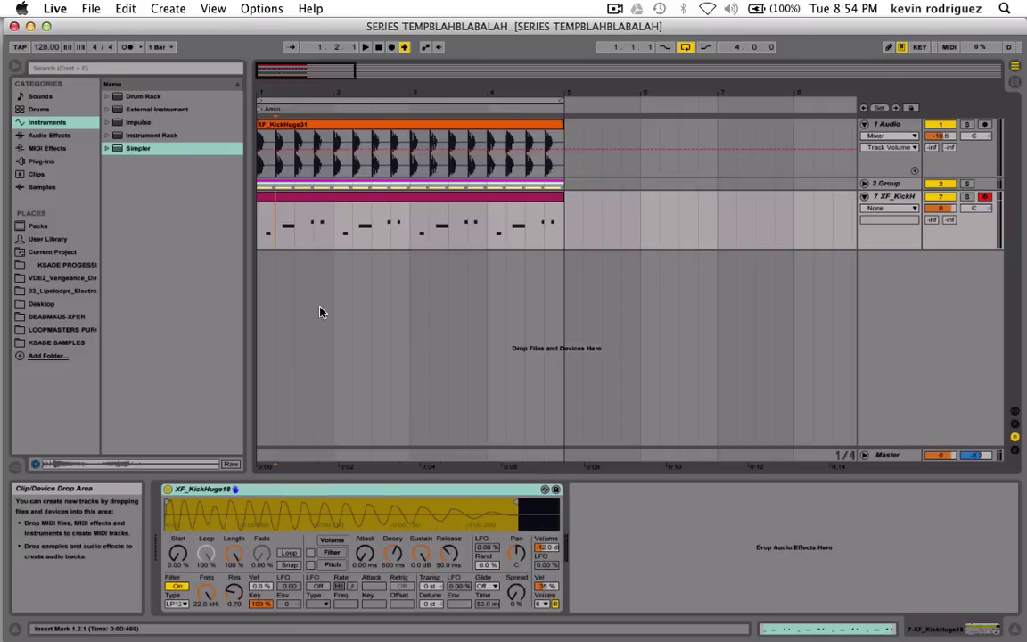
Collect all and save, copying media files from all four sources into the project and leaving the temporary files in place.
{"action": "left_click", "coordinate": [95, 8]}
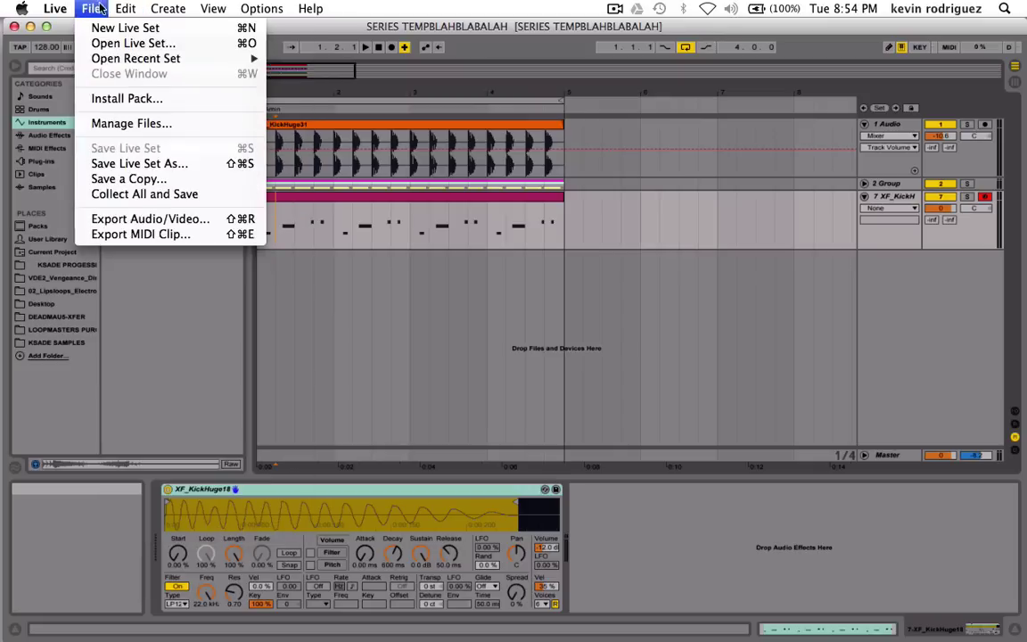
{"action": "left_click", "coordinate": [126, 179]}
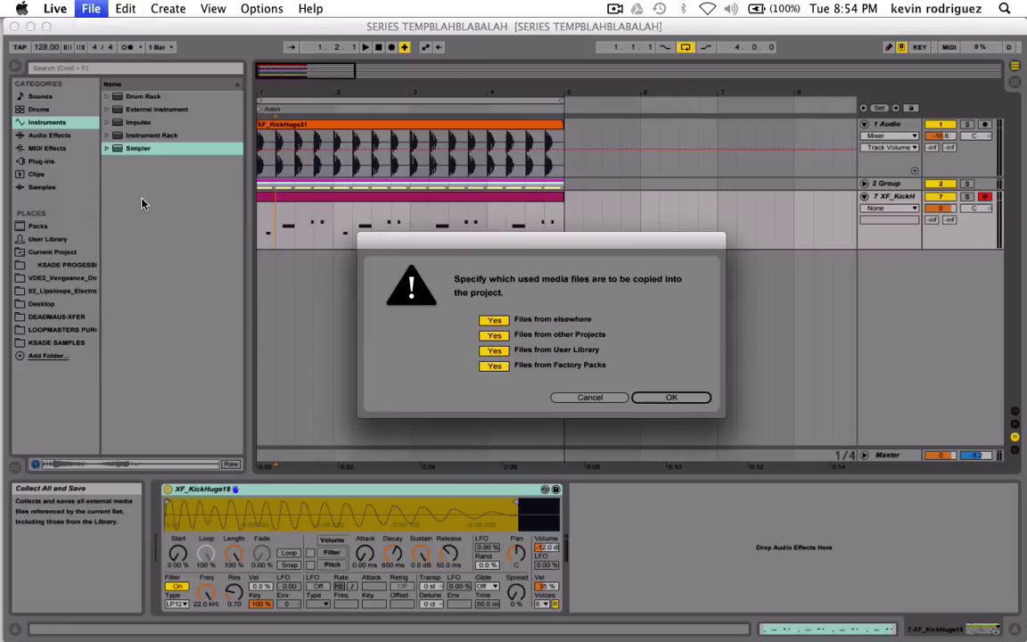
{"action": "left_click", "coordinate": [659, 398]}
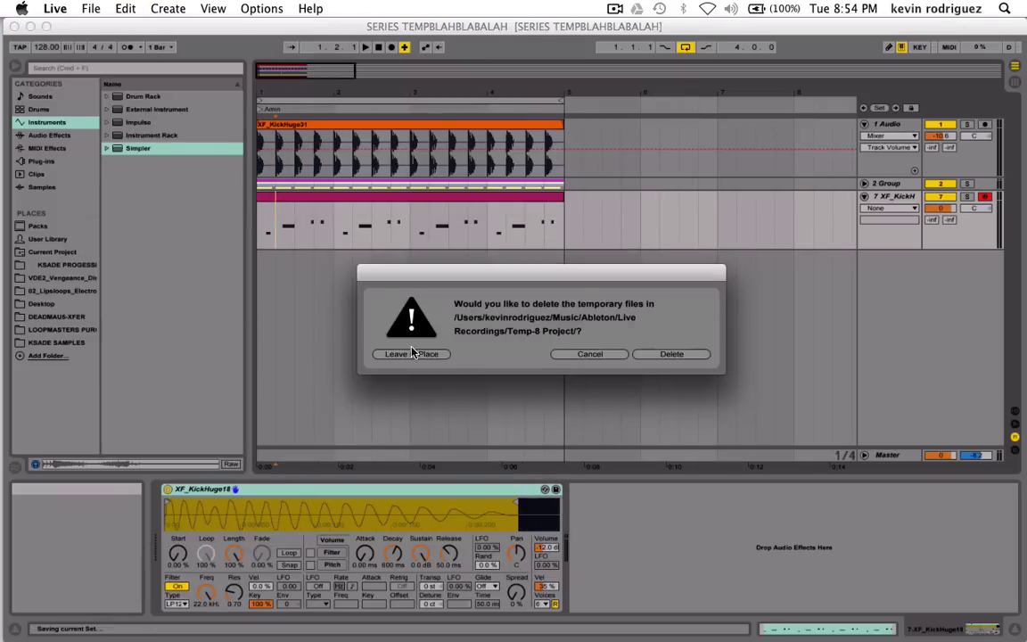
{"action": "left_click", "coordinate": [413, 354]}
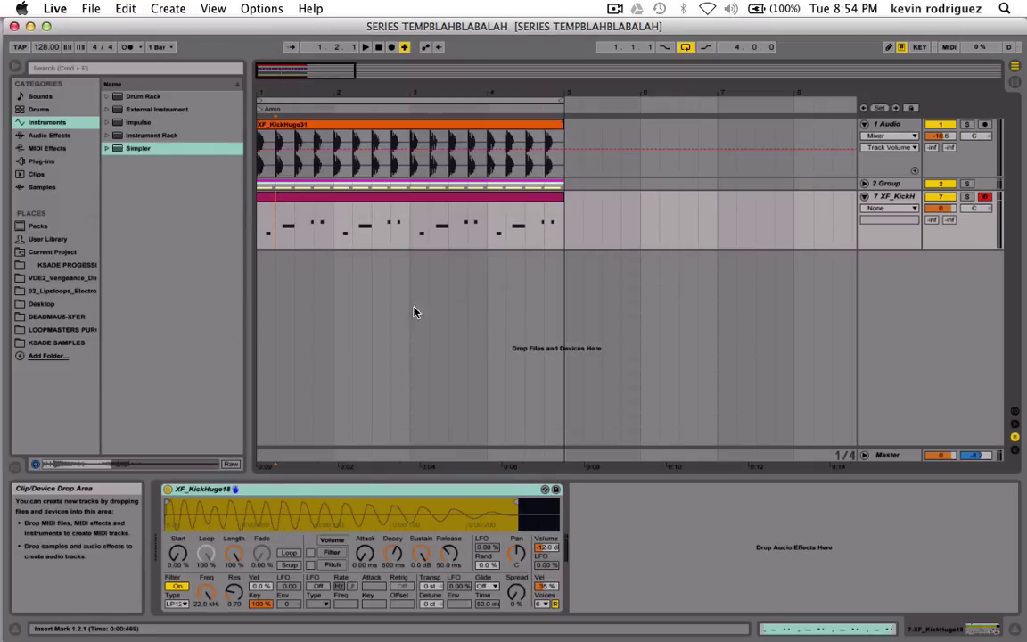
Play the loop from bar 1 and compare the groove with the bass track deactivated and active.
{"action": "left_click", "coordinate": [265, 275]}
{"action": "key", "text": "space"}
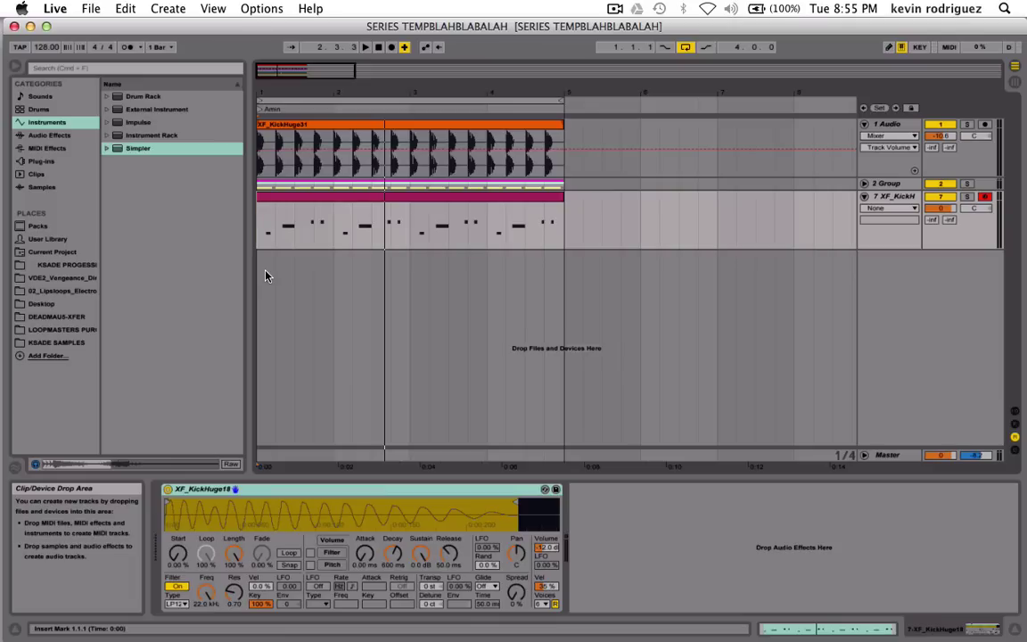
{"action": "left_click", "coordinate": [938, 199]}
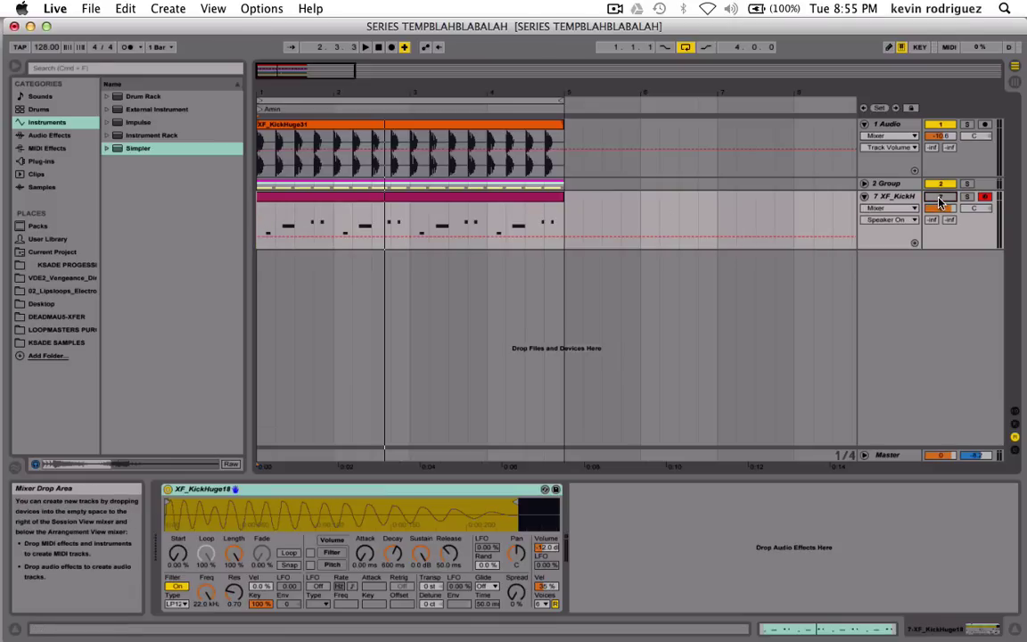
{"action": "key", "text": "space"}
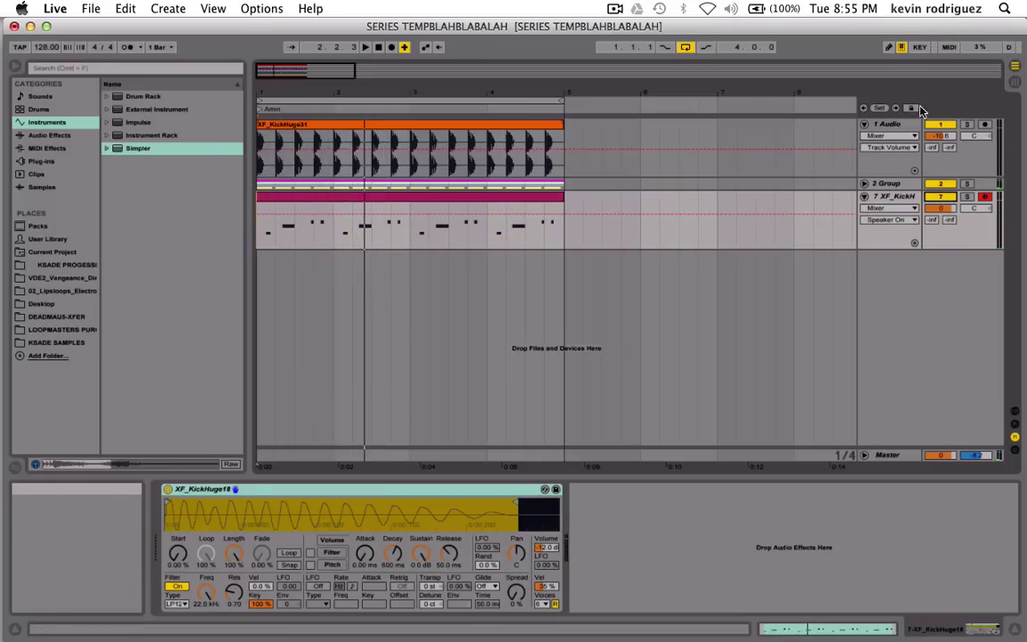
Insert a MIDI track below the kick audio track and replace its default Grand Piano instrument with the BazzISM2 VST plug-in.
{"action": "left_click", "coordinate": [878, 126]}
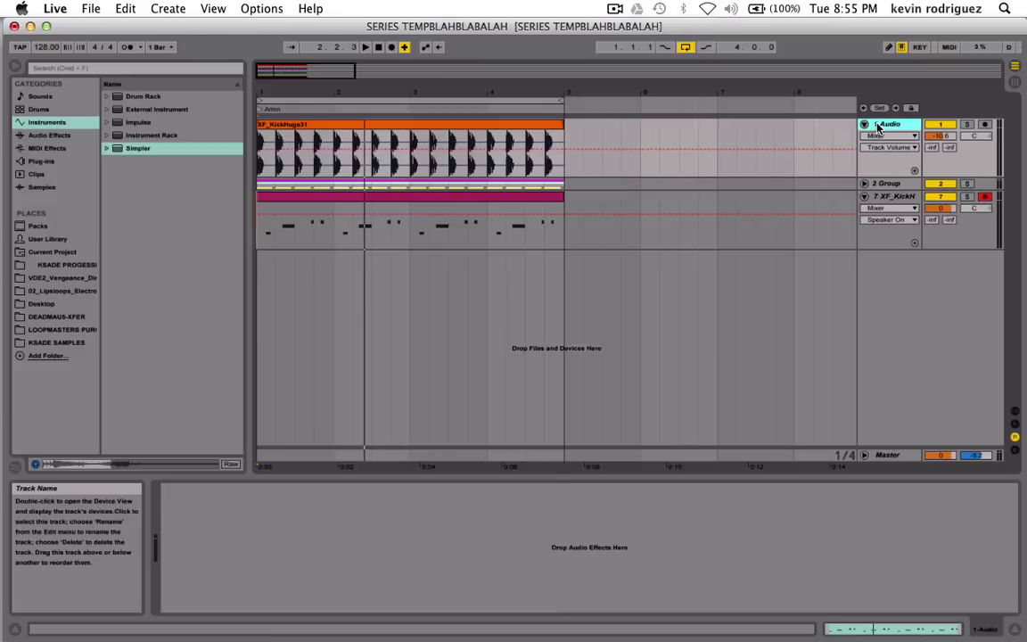
{"action": "key", "text": "super+shift+t"}
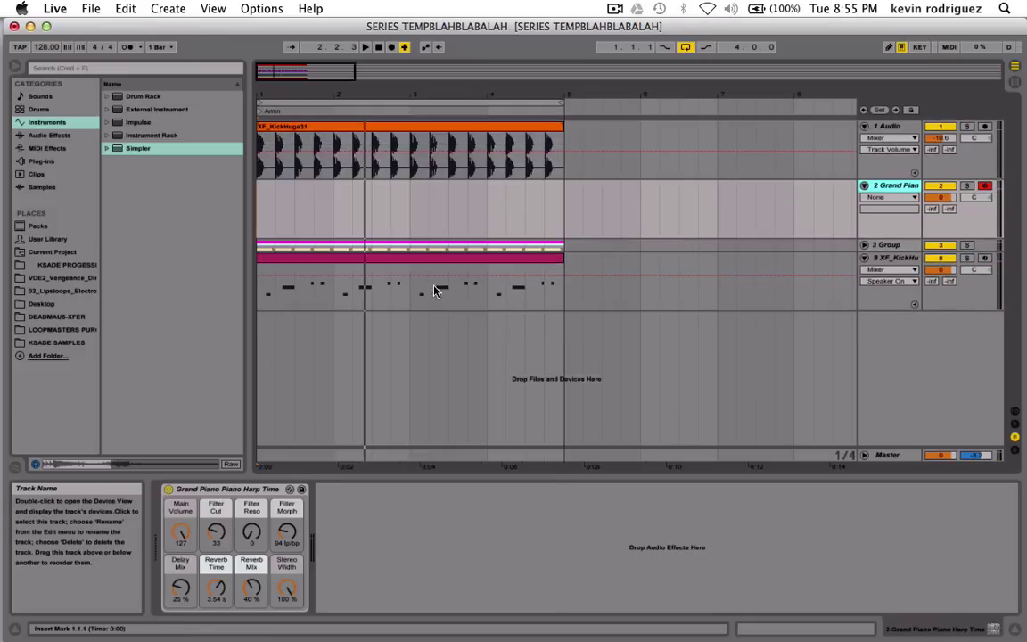
{"action": "left_click", "coordinate": [280, 489]}
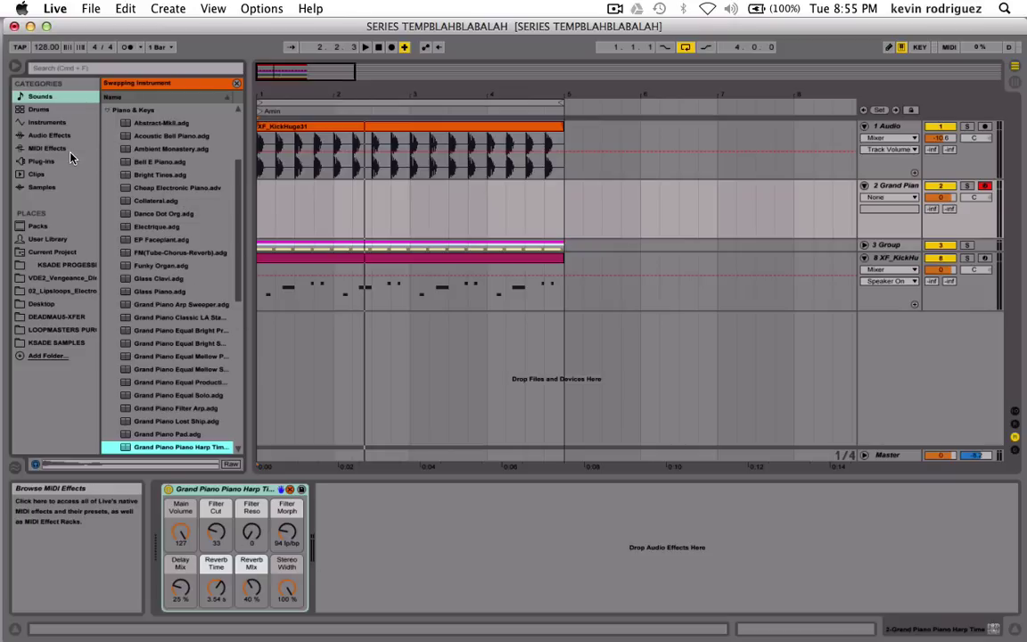
{"action": "left_click", "coordinate": [40, 161]}
{"action": "scroll", "coordinate": [125, 281], "scroll_direction": "down", "scroll_amount": 2}
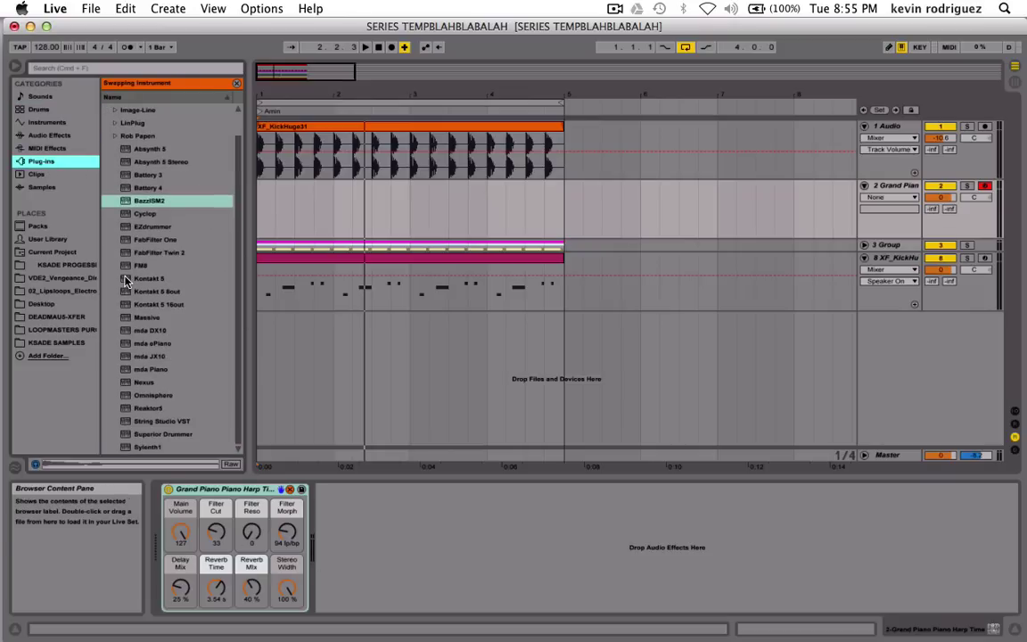
{"action": "scroll", "coordinate": [136, 440], "scroll_direction": "up", "scroll_amount": 2}
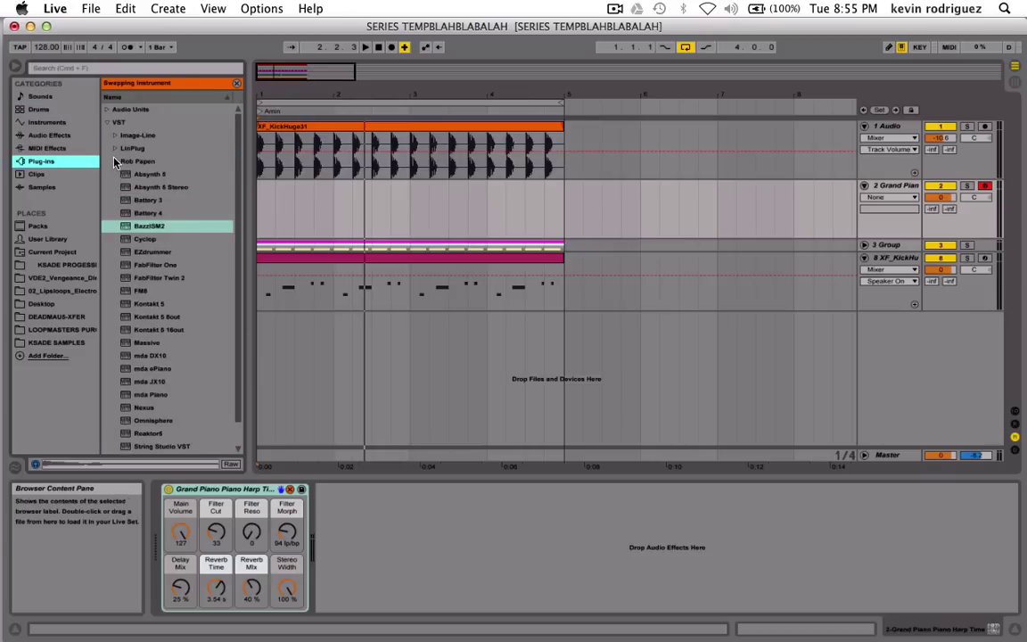
{"action": "left_click", "coordinate": [113, 162]}
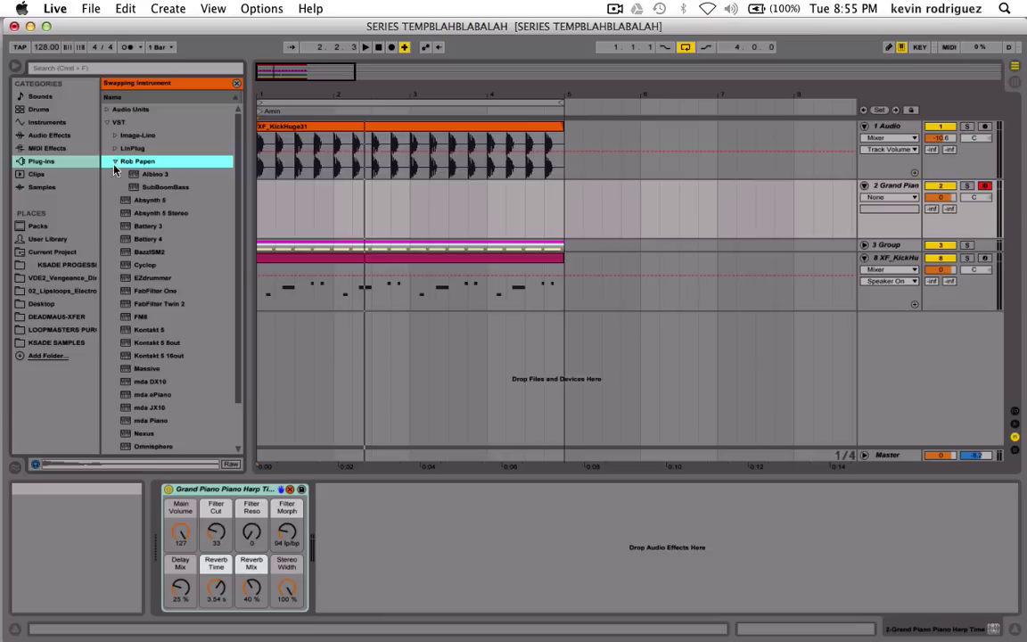
{"action": "double_click", "coordinate": [150, 252]}
{"action": "left_click_drag", "start_coordinate": [401, 293], "coordinate": [445, 298]}
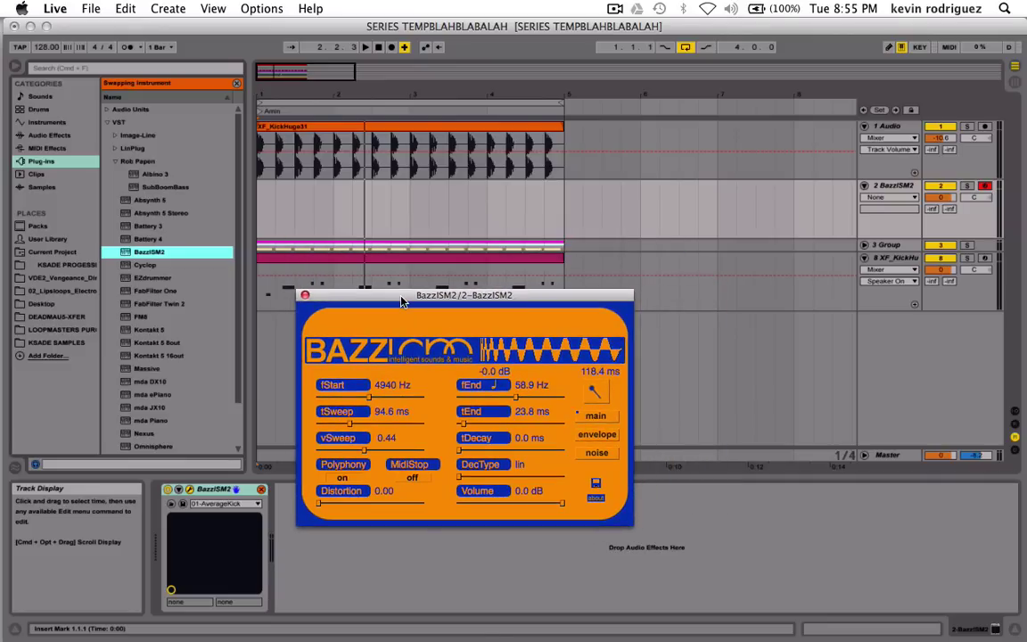
{"action": "left_click_drag", "start_coordinate": [401, 302], "coordinate": [516, 324]}
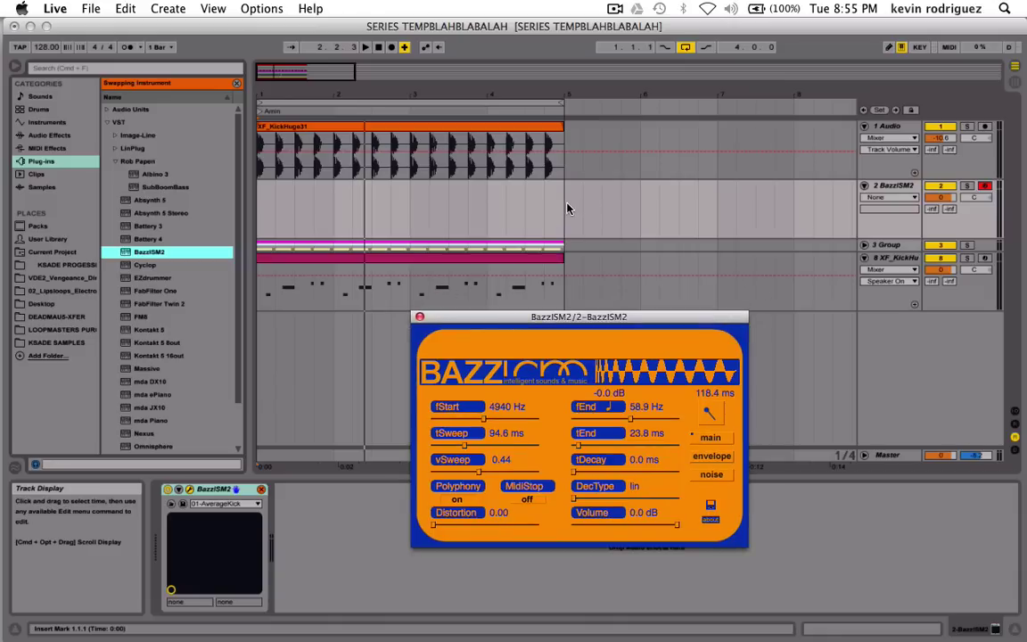
Create a four-bar MIDI clip from bar 1 on the BazzISM2 track and fill it with consecutive one-beat A2 notes.
{"action": "left_click_drag", "start_coordinate": [569, 209], "coordinate": [174, 210]}
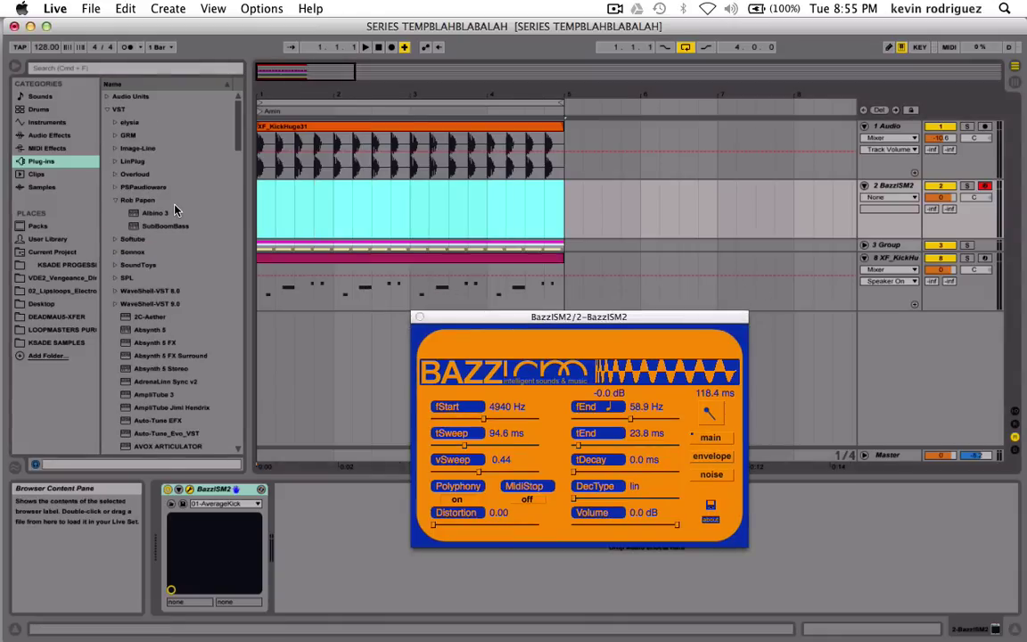
{"action": "key", "text": "super+shift+m"}
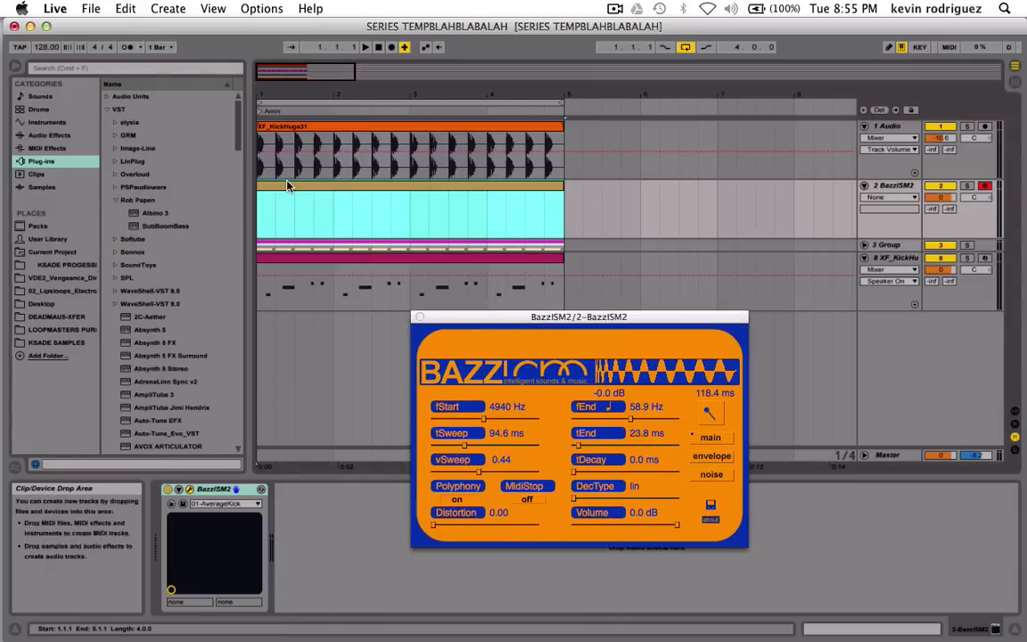
{"action": "double_click", "coordinate": [328, 222]}
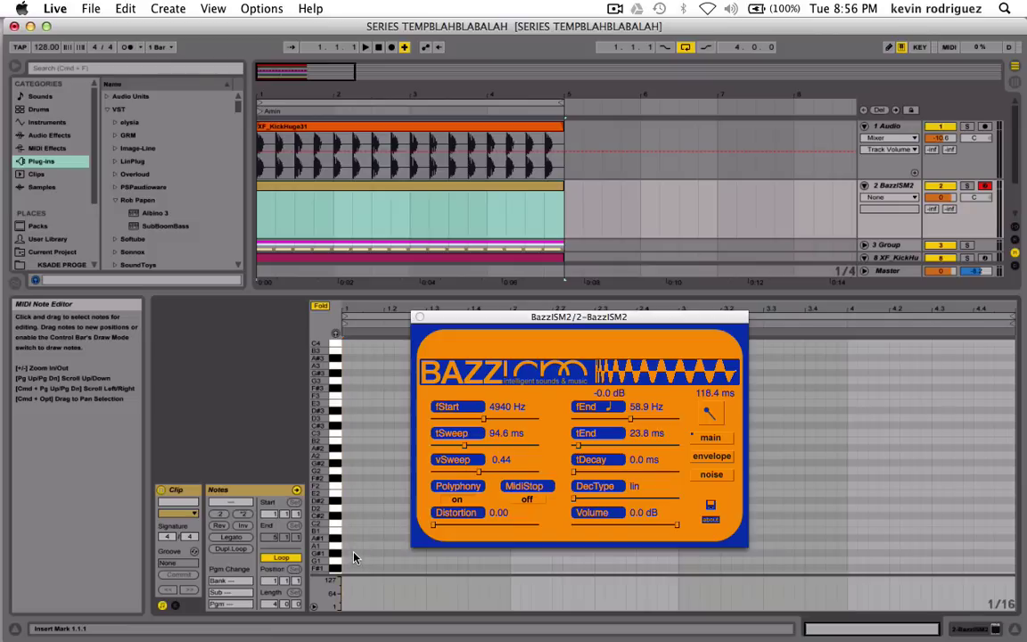
{"action": "double_click", "coordinate": [347, 549]}
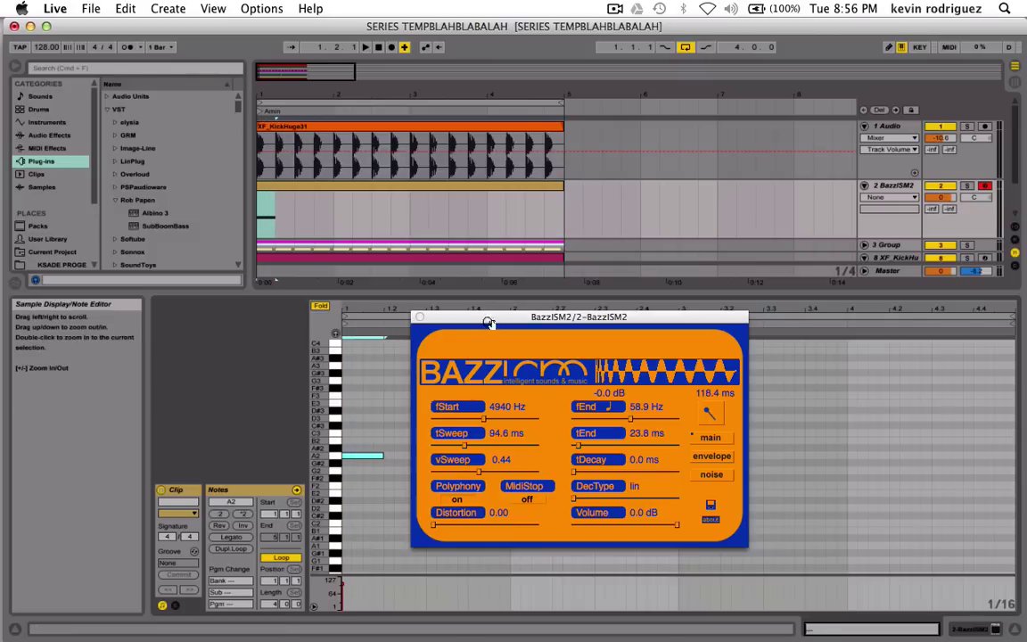
{"action": "left_click_drag", "start_coordinate": [489, 319], "coordinate": [558, 134]}
{"action": "left_click", "coordinate": [374, 559]}
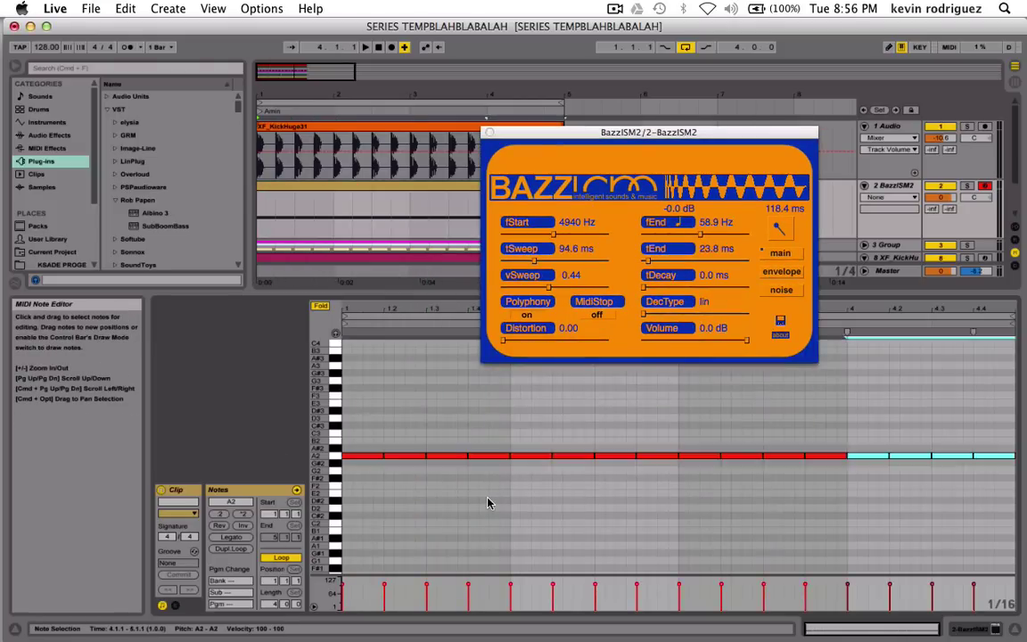
Play the loop with the BazzISM2 track soloed and lower its track volume to -10.7 dB.
{"action": "key", "text": "space"}
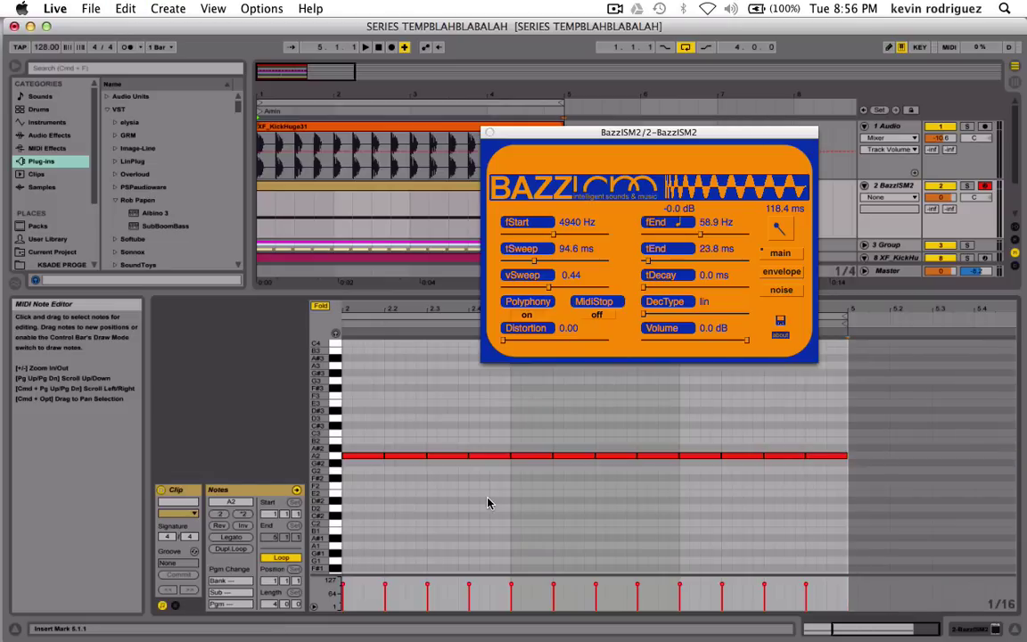
{"action": "key", "text": "space"}
{"action": "key", "text": "shift+Tab"}
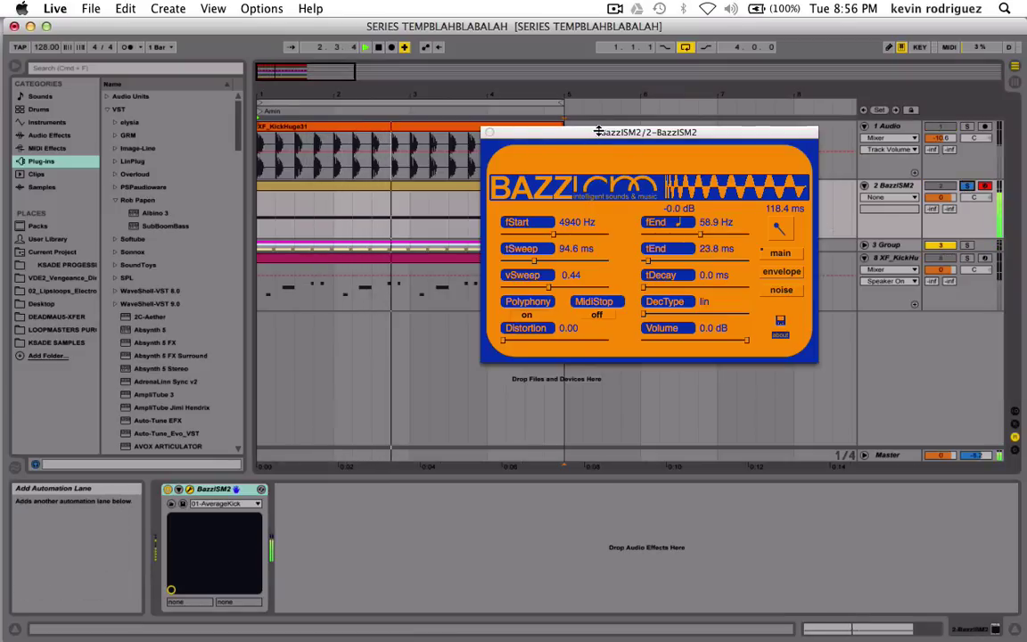
{"action": "left_click_drag", "start_coordinate": [597, 133], "coordinate": [330, 137]}
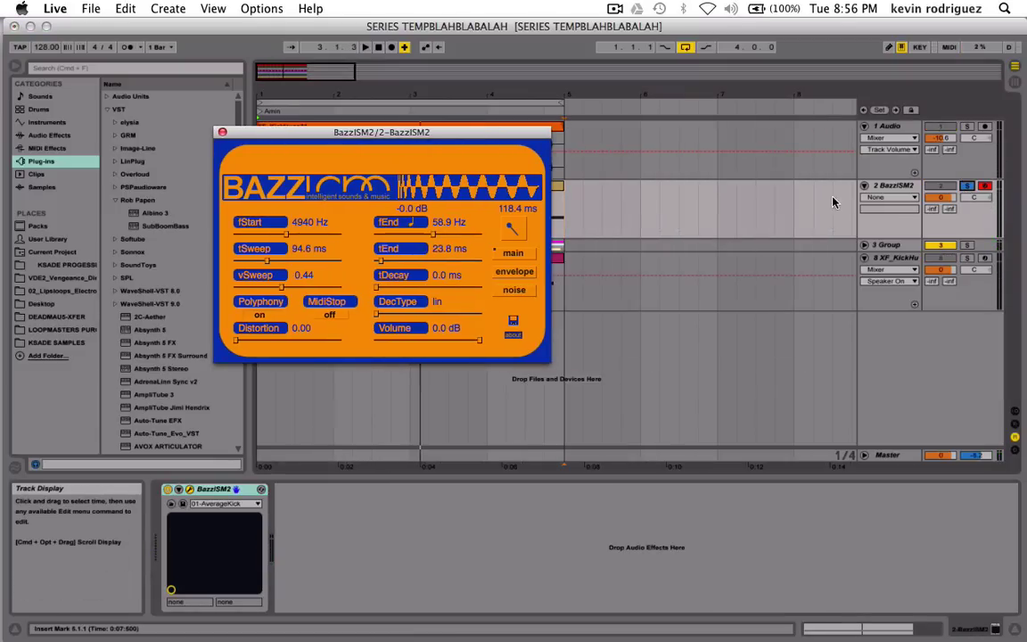
{"action": "left_click", "coordinate": [941, 197]}
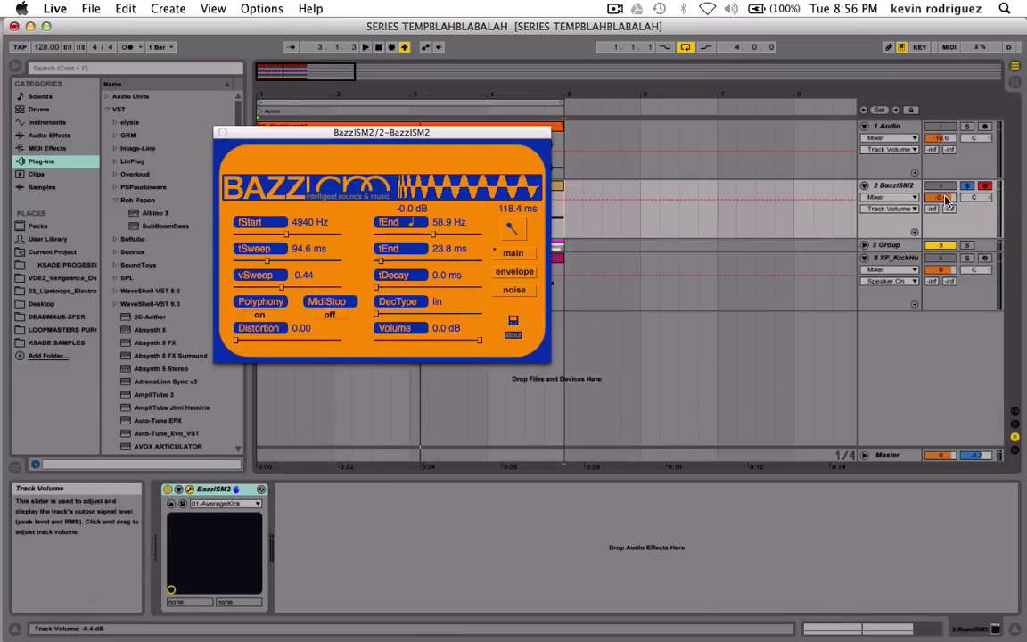
{"action": "left_click_drag", "start_coordinate": [941, 197], "coordinate": [948, 202]}
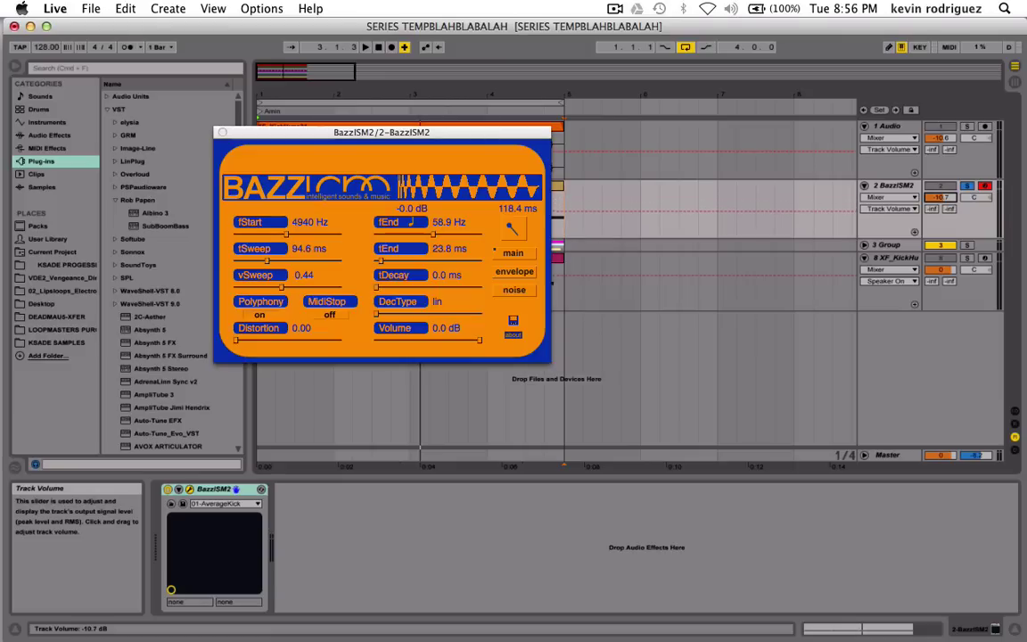
In BazzISM2, set fStart to 175 Hz, tSweep to 250 ms, tEnd to 368.2 ms, tDecay to 316.3 ms and vSweep to 0.00.
{"action": "left_click_drag", "start_coordinate": [469, 133], "coordinate": [639, 140]}
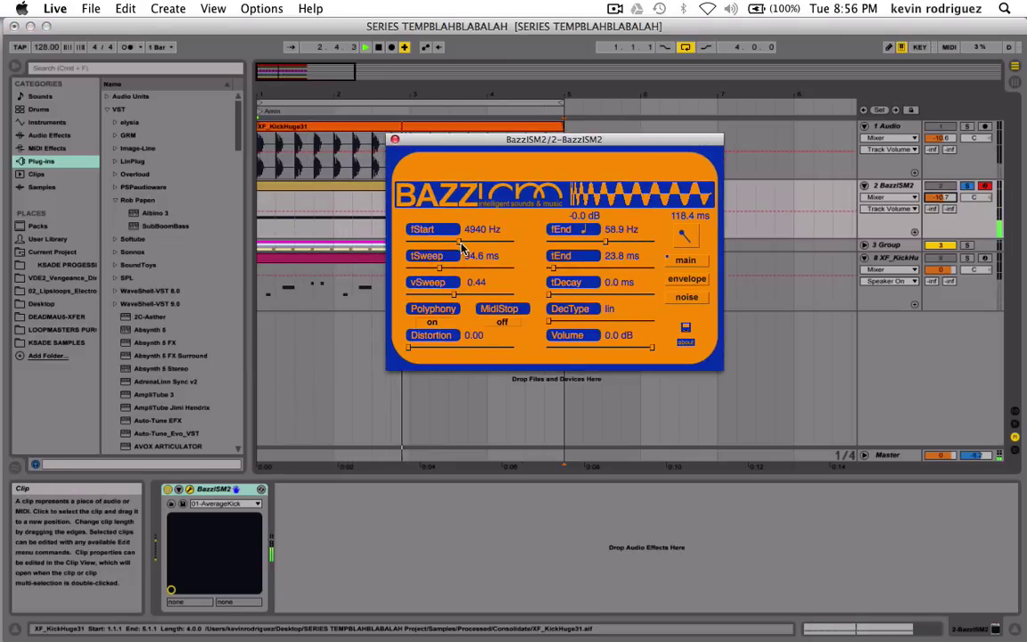
{"action": "left_click_drag", "start_coordinate": [462, 248], "coordinate": [423, 230]}
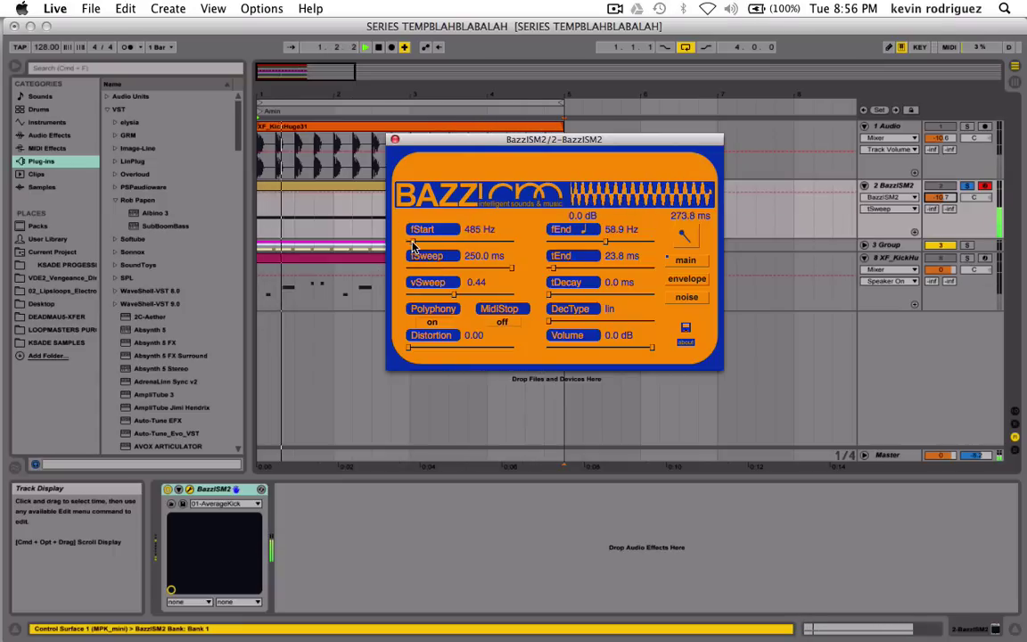
{"action": "left_click_drag", "start_coordinate": [413, 247], "coordinate": [410, 246]}
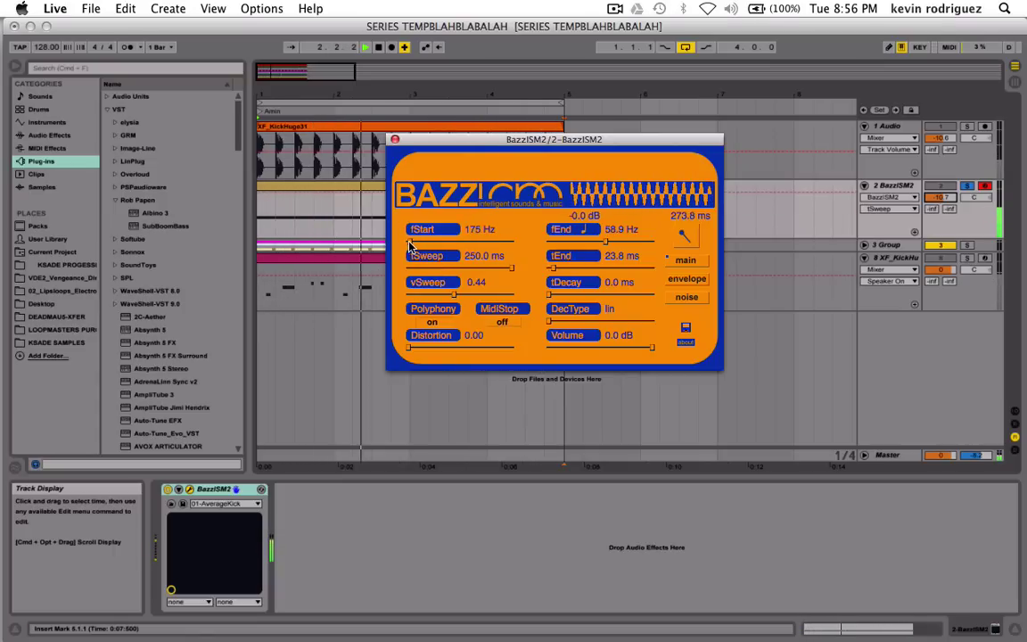
{"action": "left_click_drag", "start_coordinate": [564, 270], "coordinate": [625, 269]}
{"action": "left_click_drag", "start_coordinate": [572, 300], "coordinate": [597, 297]}
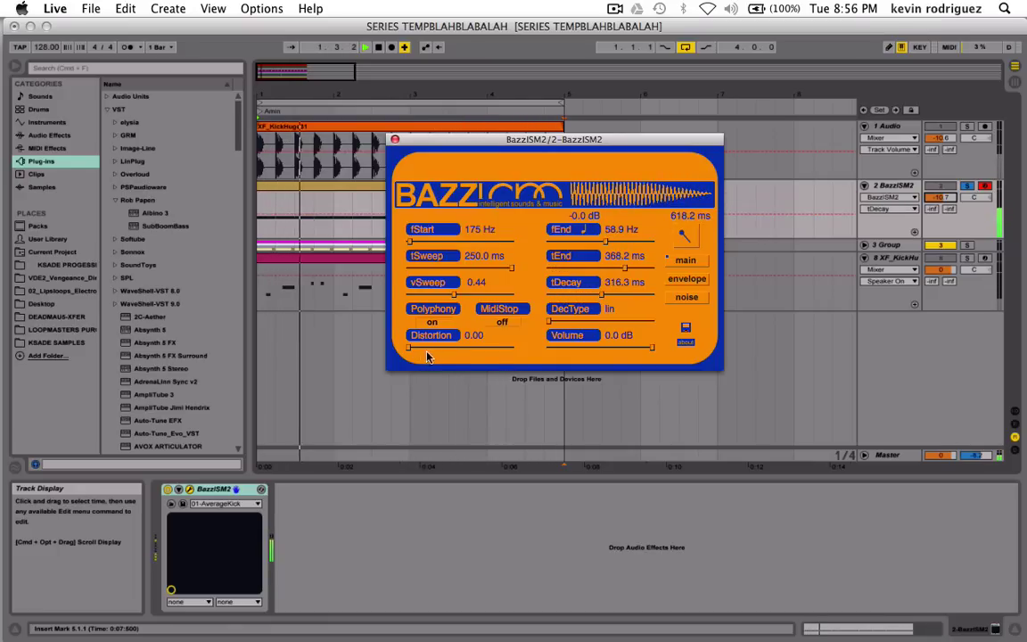
{"action": "left_click_drag", "start_coordinate": [428, 352], "coordinate": [355, 337]}
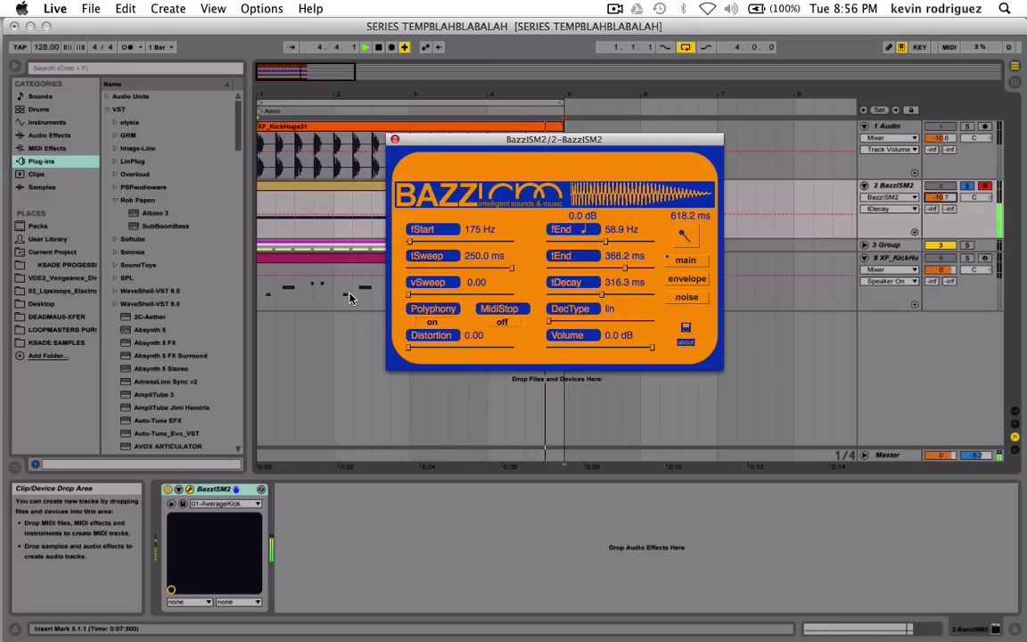
Listen to the BazzISM2 kick in the full mix with its plug-in window closed, and solo the track again.
{"action": "left_click", "coordinate": [385, 121]}
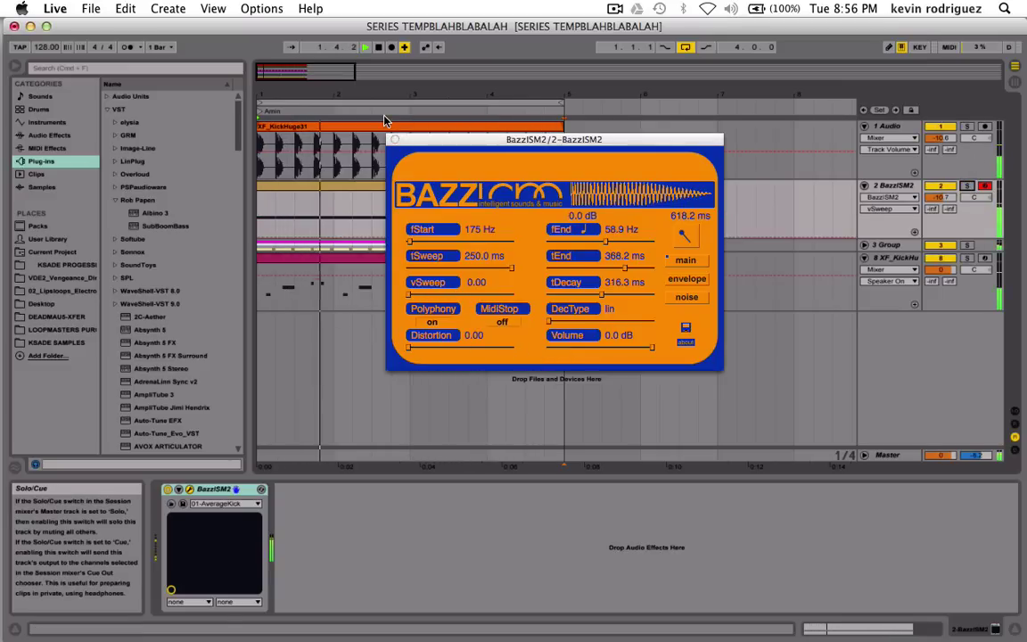
{"action": "left_click", "coordinate": [395, 140]}
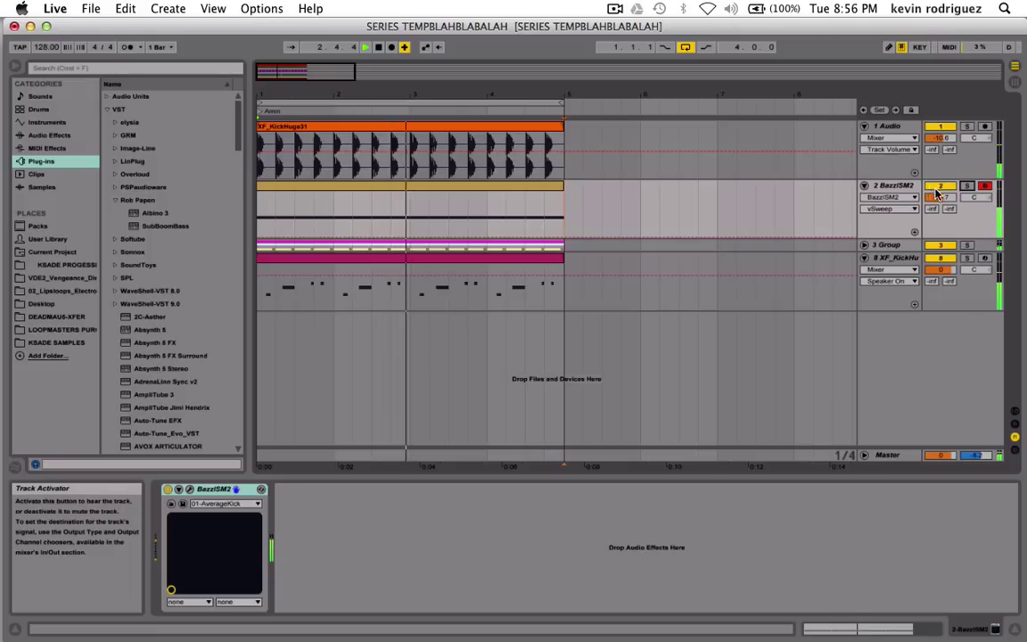
{"action": "left_click", "coordinate": [941, 187]}
{"action": "left_click", "coordinate": [967, 185]}
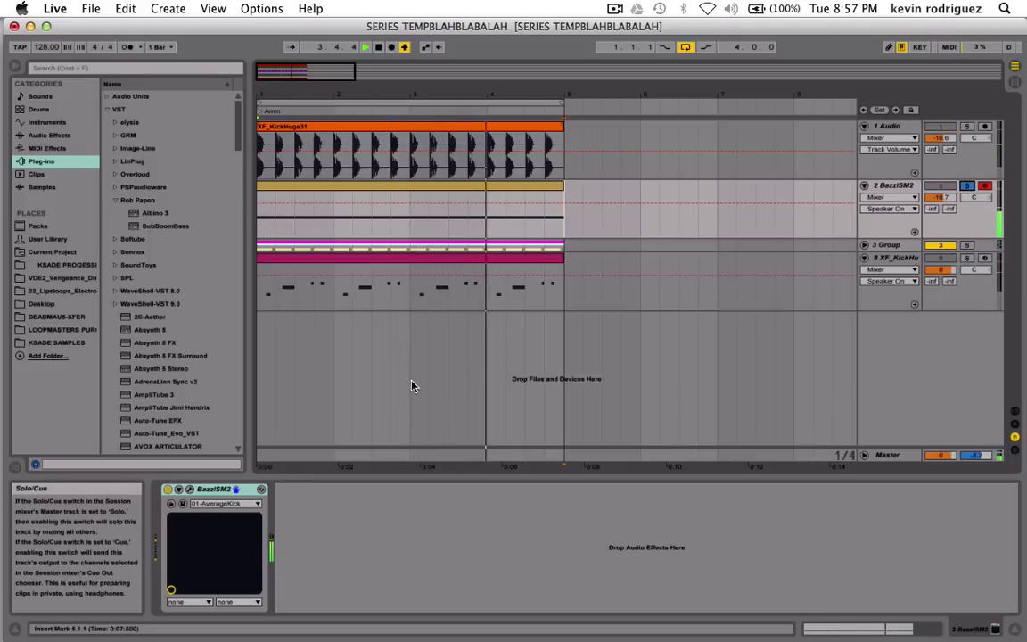
Reopen the BazzISM2 editor and raise fStart to 5058 Hz and vSweep to 0.62.
{"action": "left_click", "coordinate": [188, 490]}
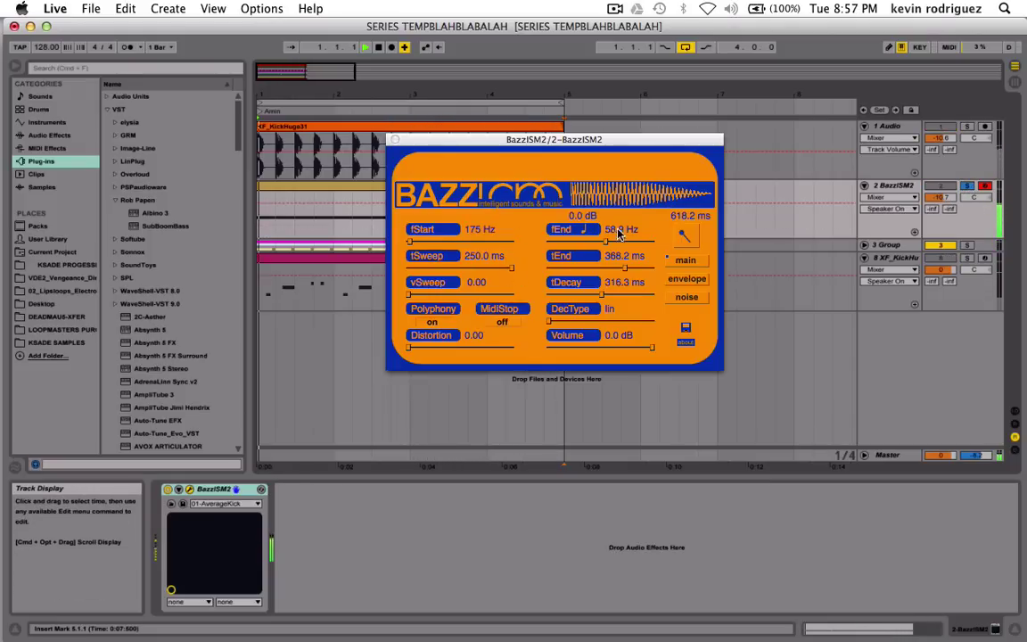
{"action": "left_click_drag", "start_coordinate": [424, 243], "coordinate": [453, 241]}
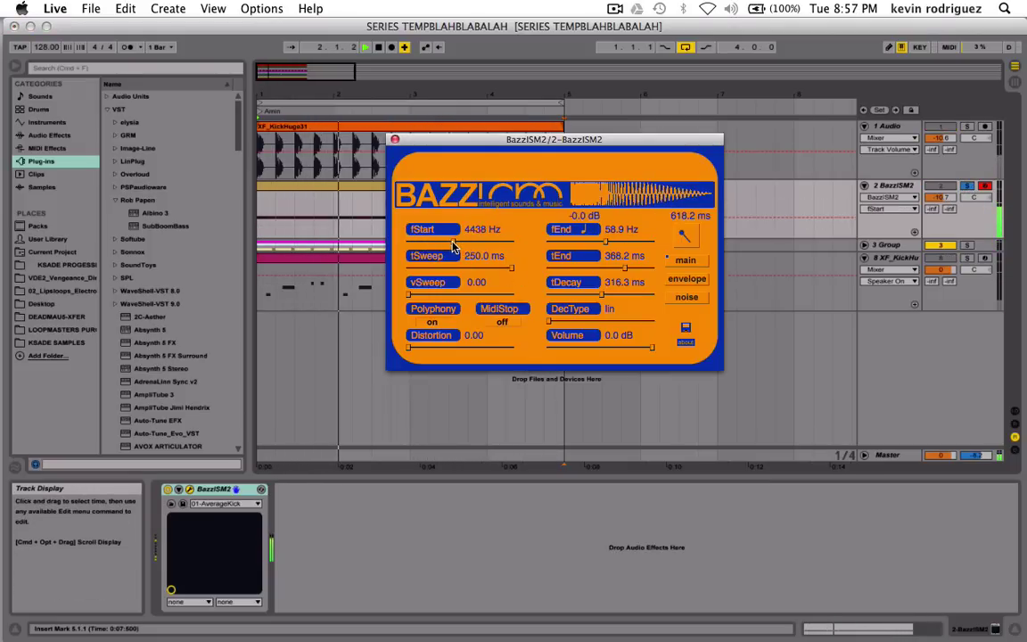
{"action": "left_click", "coordinate": [415, 295]}
{"action": "left_click_drag", "start_coordinate": [416, 295], "coordinate": [473, 294]}
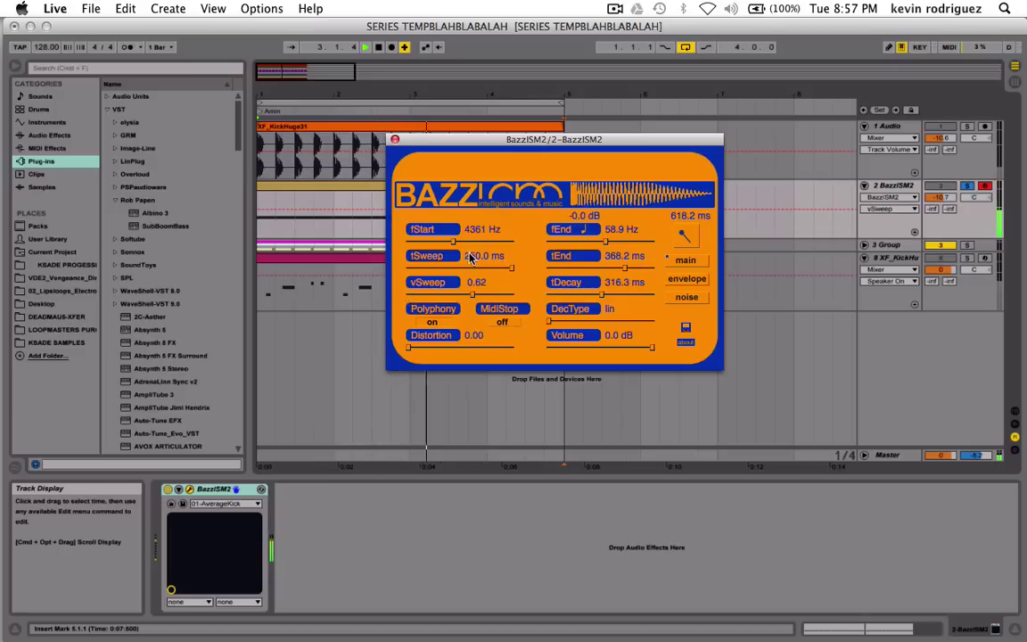
{"action": "left_click_drag", "start_coordinate": [453, 242], "coordinate": [535, 267]}
{"action": "left_click", "coordinate": [459, 247]}
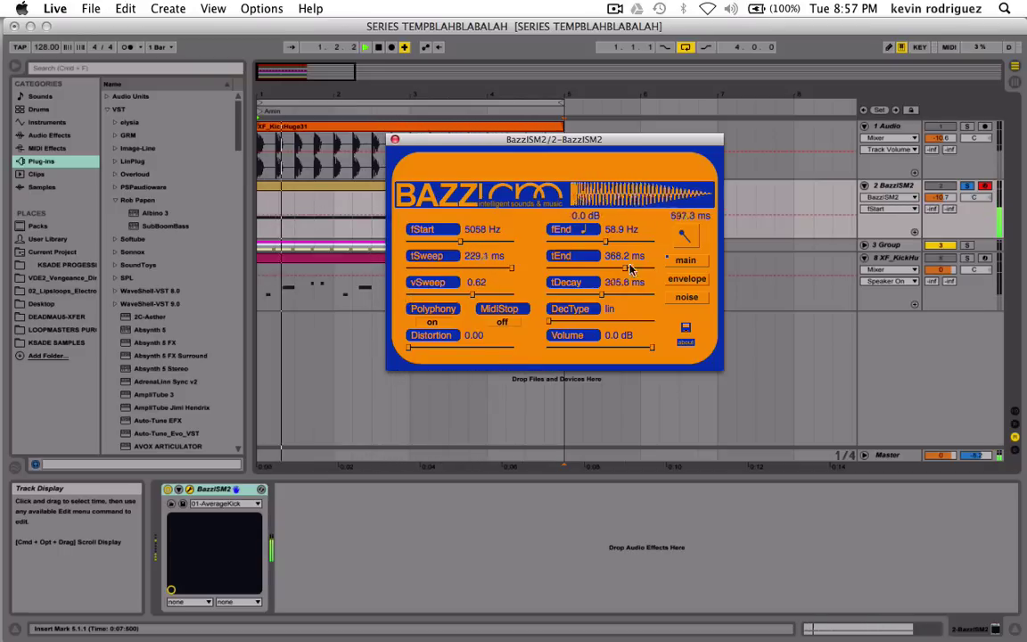
Set BazzISM2's fEnd to 47.7 Hz, its decay type to a linear-exponential blend and its distortion to 0.70.
{"action": "left_click_drag", "start_coordinate": [602, 241], "coordinate": [589, 243]}
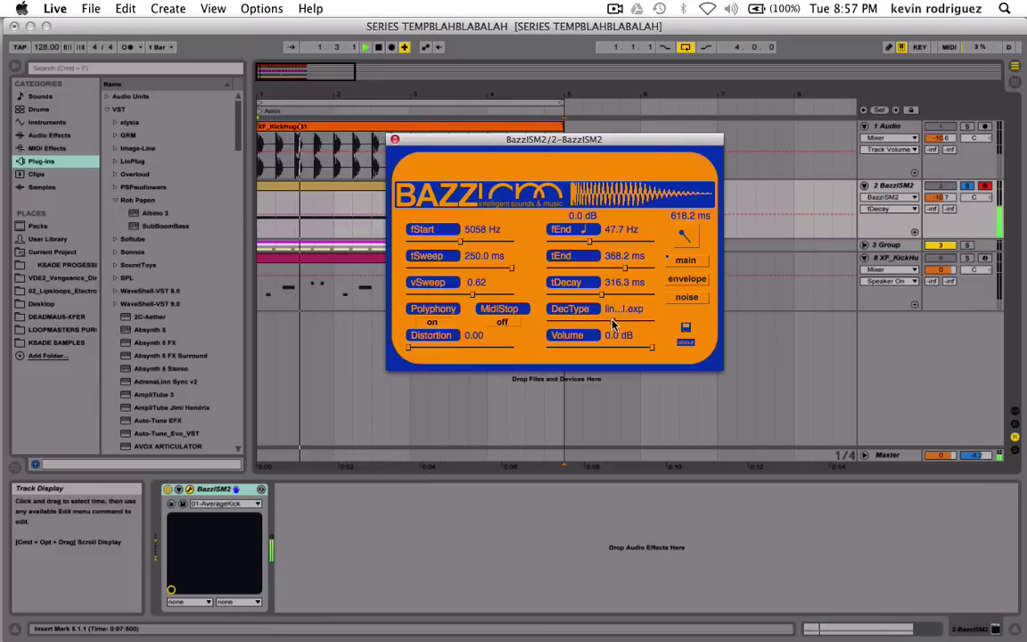
{"action": "left_click_drag", "start_coordinate": [560, 323], "coordinate": [612, 321]}
{"action": "left_click_drag", "start_coordinate": [429, 353], "coordinate": [479, 350]}
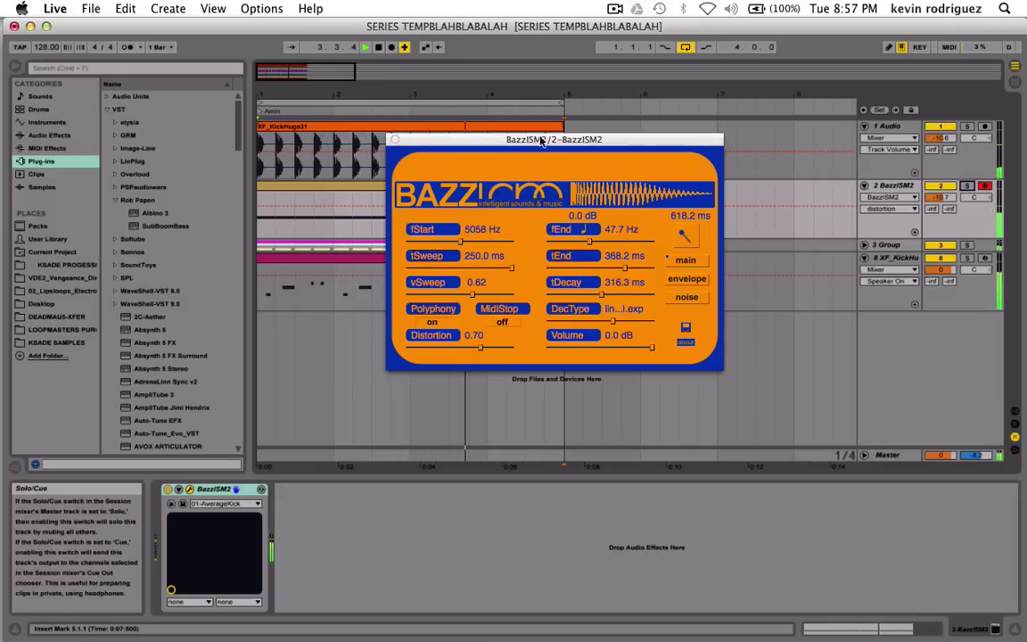
Close the plug-in window, lower the BazzISM2 track volume to about -16.3 dB and play it unsoloed in the mix.
{"action": "left_click", "coordinate": [390, 140]}
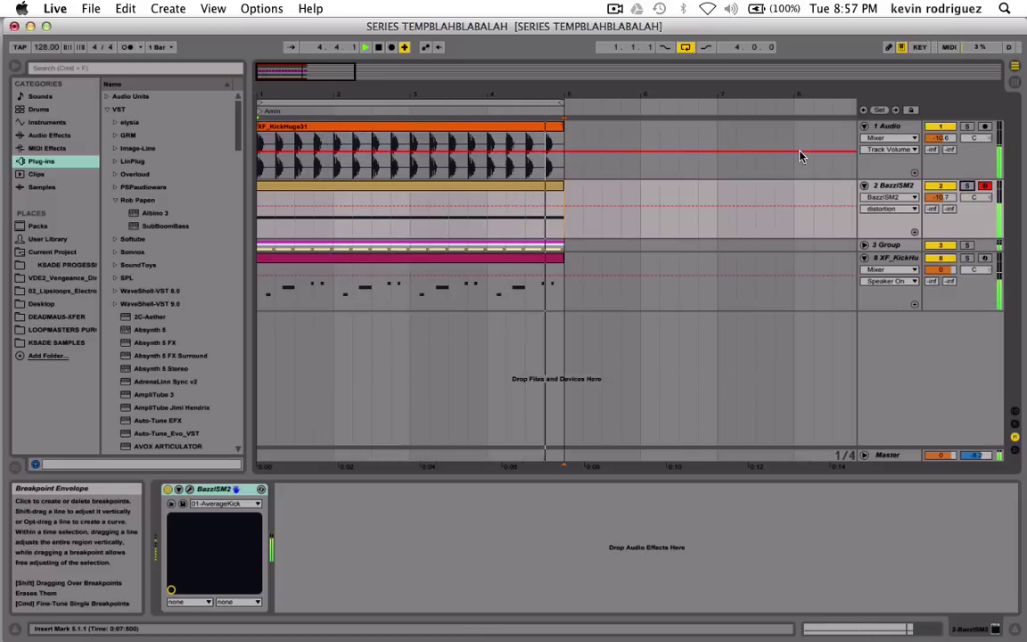
{"action": "left_click", "coordinate": [966, 185]}
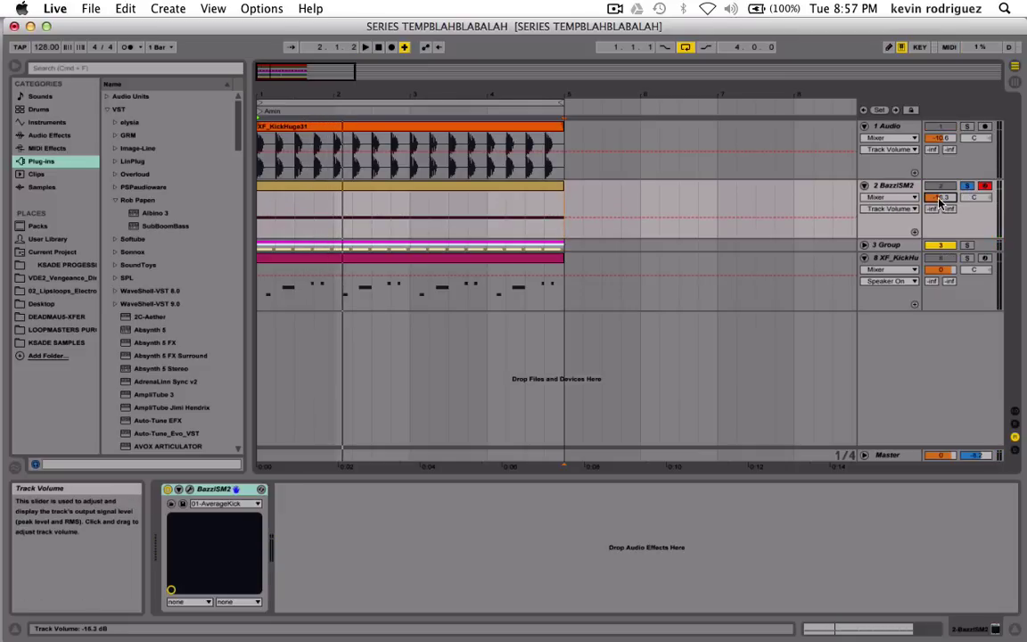
{"action": "left_click", "coordinate": [365, 47]}
{"action": "left_click", "coordinate": [966, 186]}
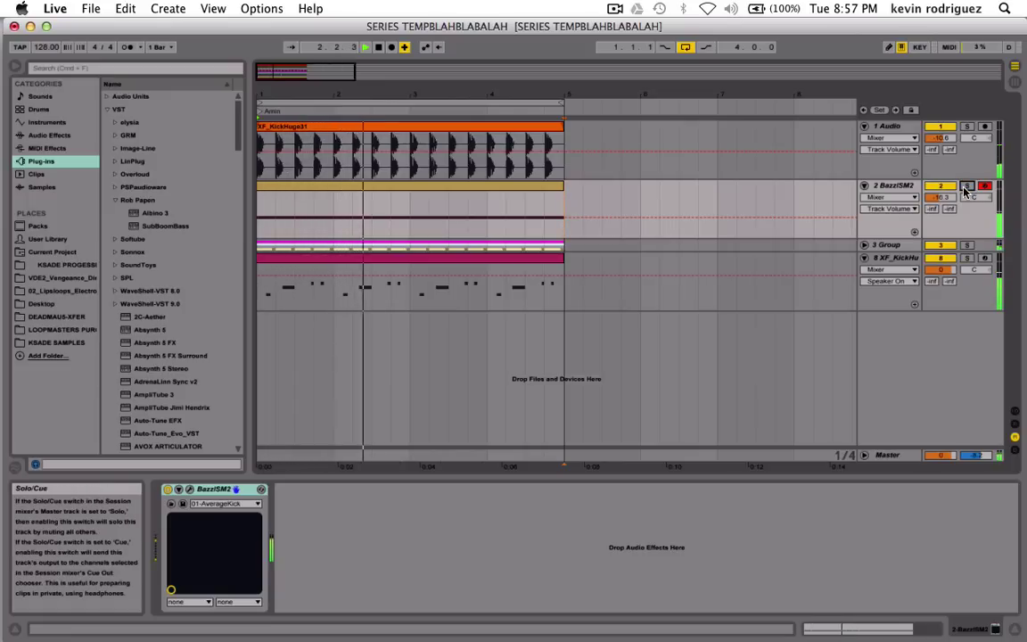
Compare the mix with the sampled kick track muted and unmuted, and set the BazzISM2 track volume to -12.6 dB.
{"action": "left_click", "coordinate": [943, 128]}
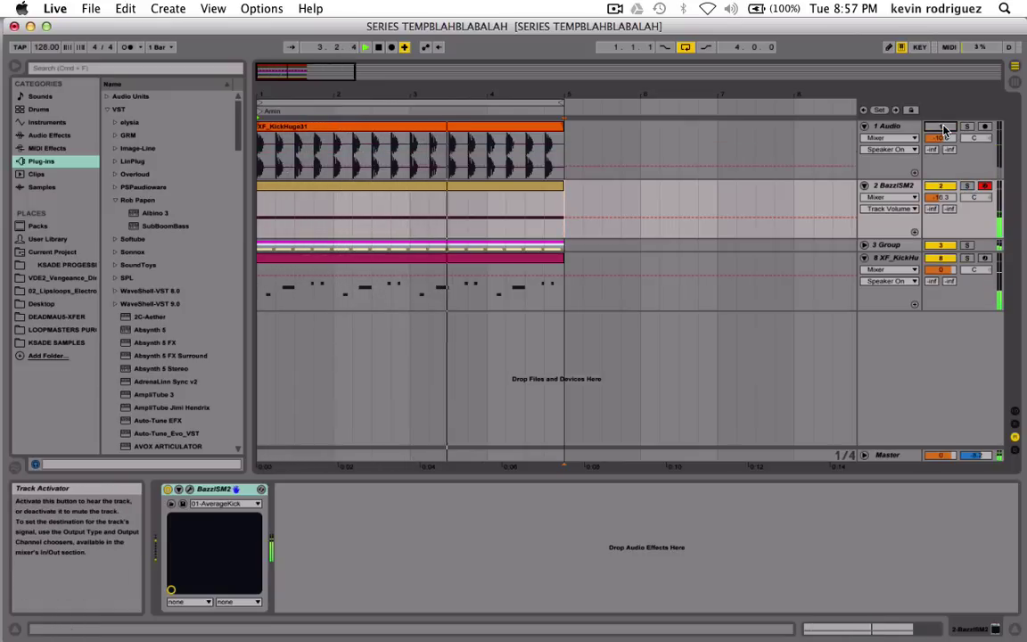
{"action": "left_click_drag", "start_coordinate": [941, 197], "coordinate": [942, 205]}
{"action": "key", "text": "space"}
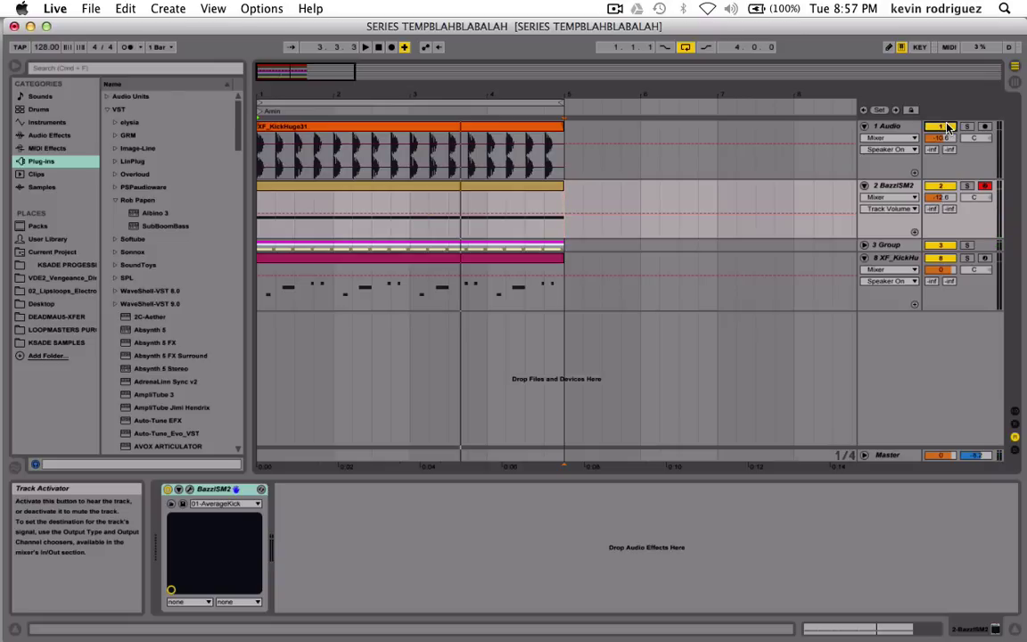
{"action": "key", "text": "space"}
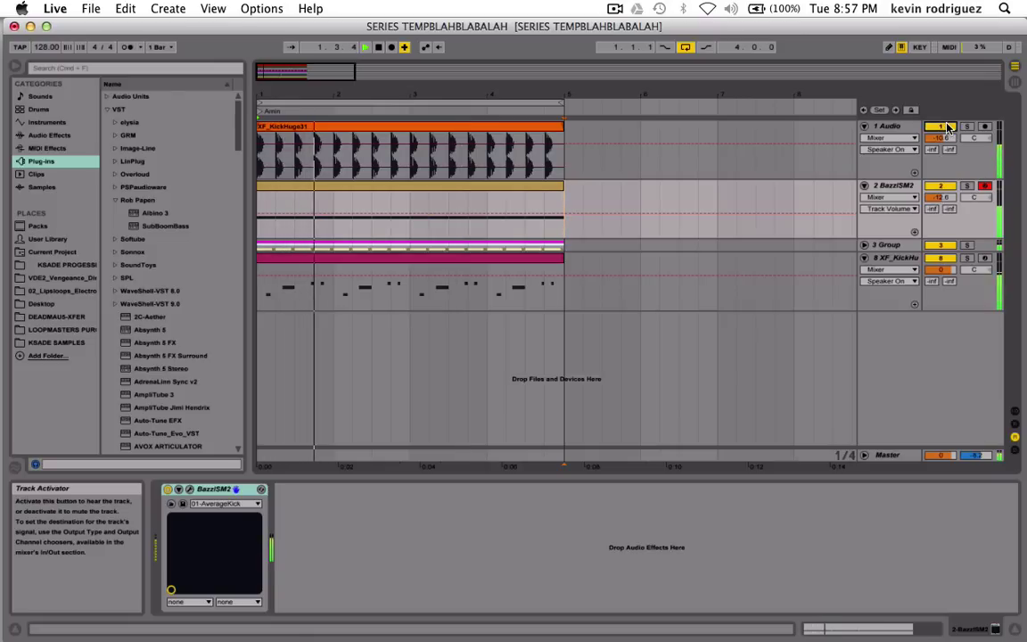
{"action": "key", "text": "space"}
Group the sampled kick track with the BazzISM2 track and fold the new group.
{"action": "left_click", "coordinate": [888, 126]}
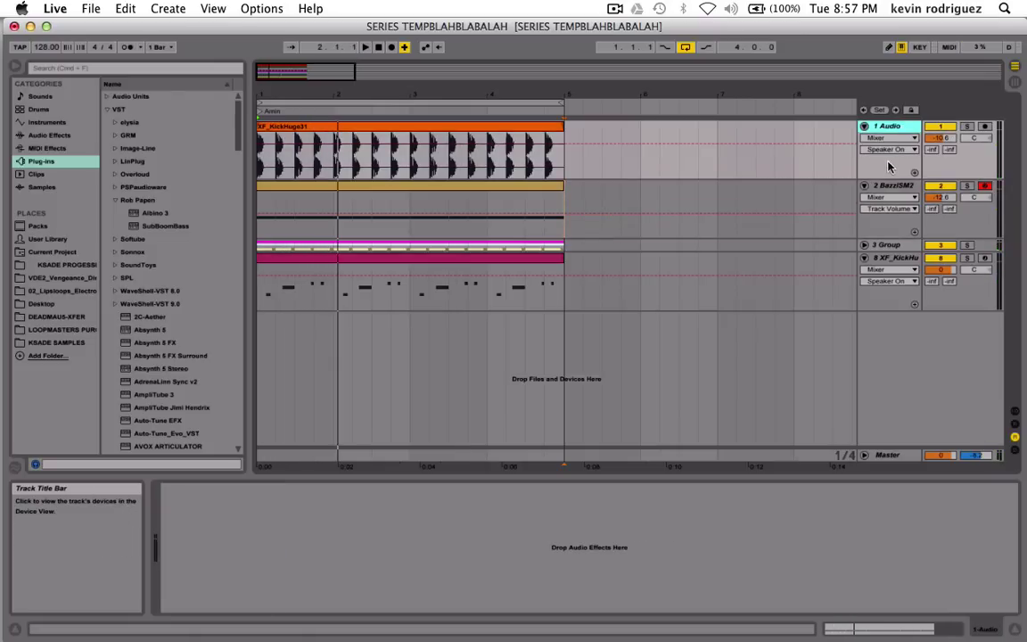
{"action": "left_click", "coordinate": [889, 188], "text": "shift"}
{"action": "key", "text": "super+g"}
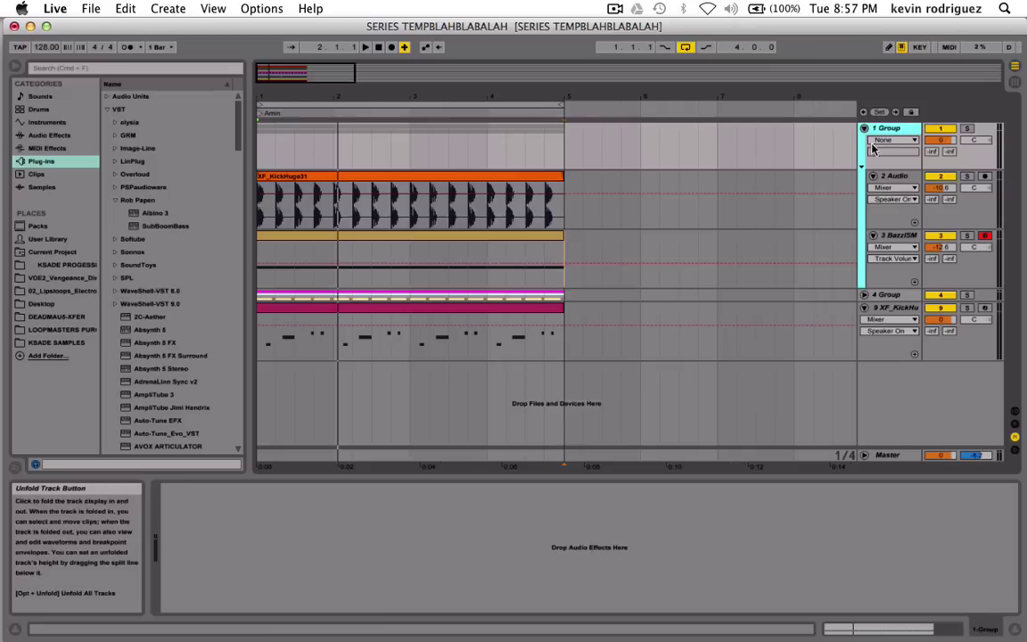
{"action": "key", "text": "Left"}
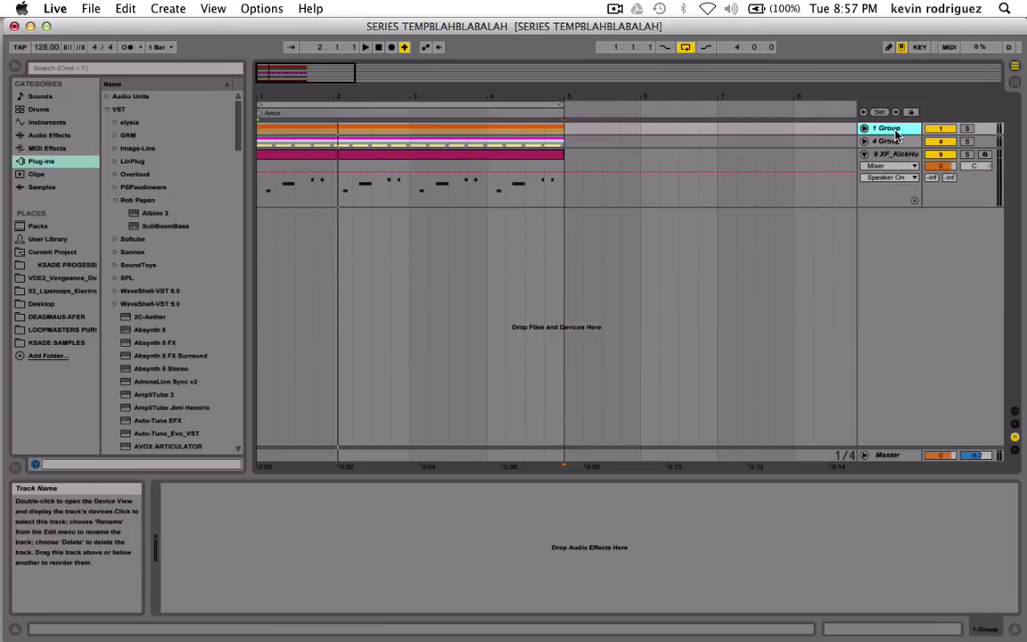
Play the groove, fold the XF_KickHuge bass track and mute the percussion group.
{"action": "key", "text": "space"}
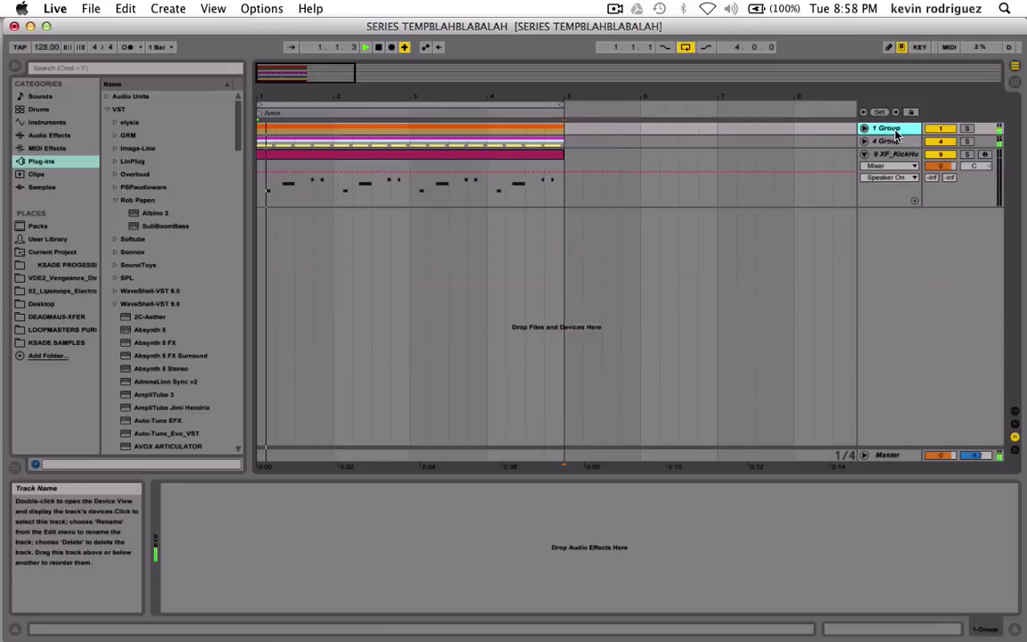
{"action": "left_click", "coordinate": [865, 155]}
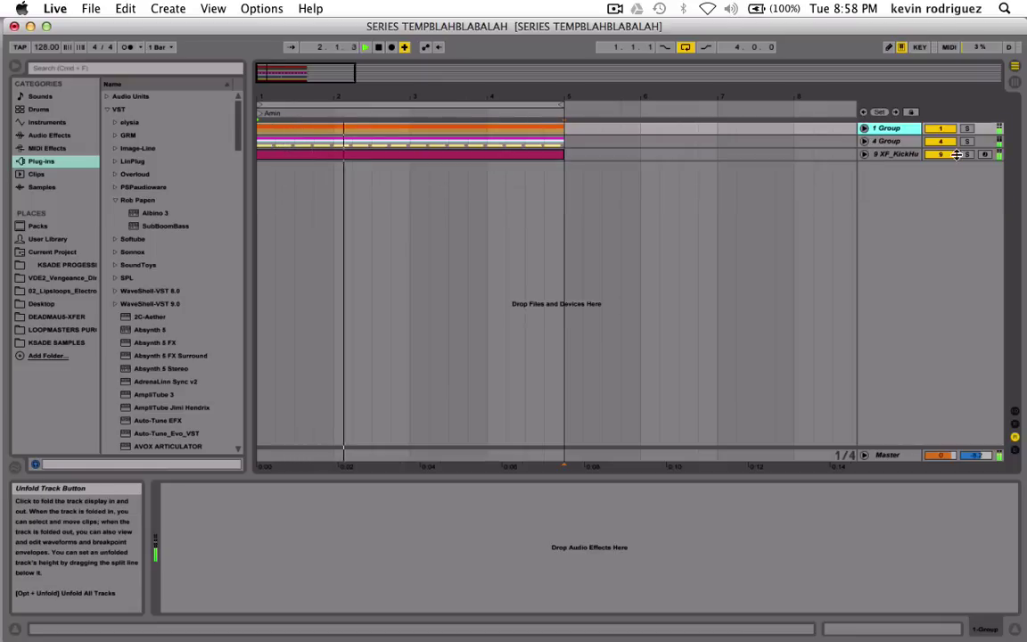
{"action": "left_click", "coordinate": [946, 142]}
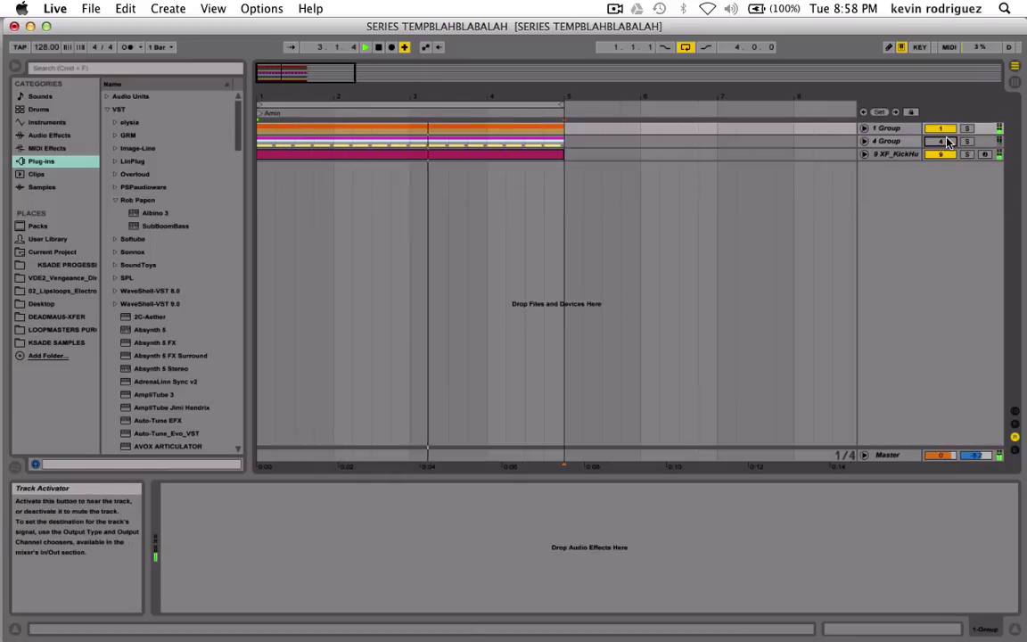
{"action": "left_click", "coordinate": [946, 142]}
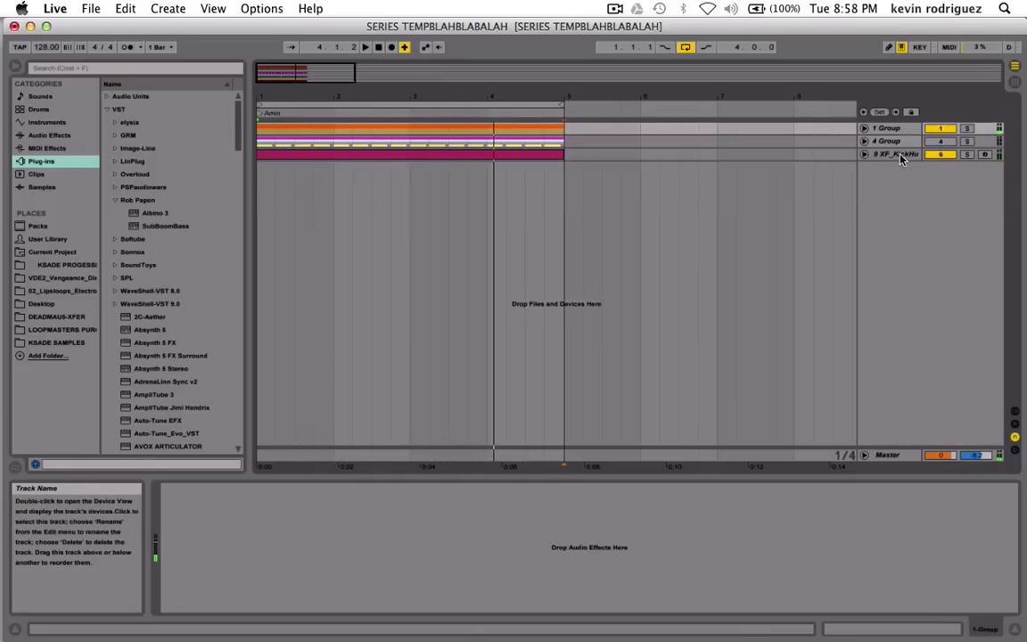
Copy the Reverb from the Loop House 128-42 track in the percussion group and paste it onto the XF_KickHuge bass track.
{"action": "left_click", "coordinate": [900, 155]}
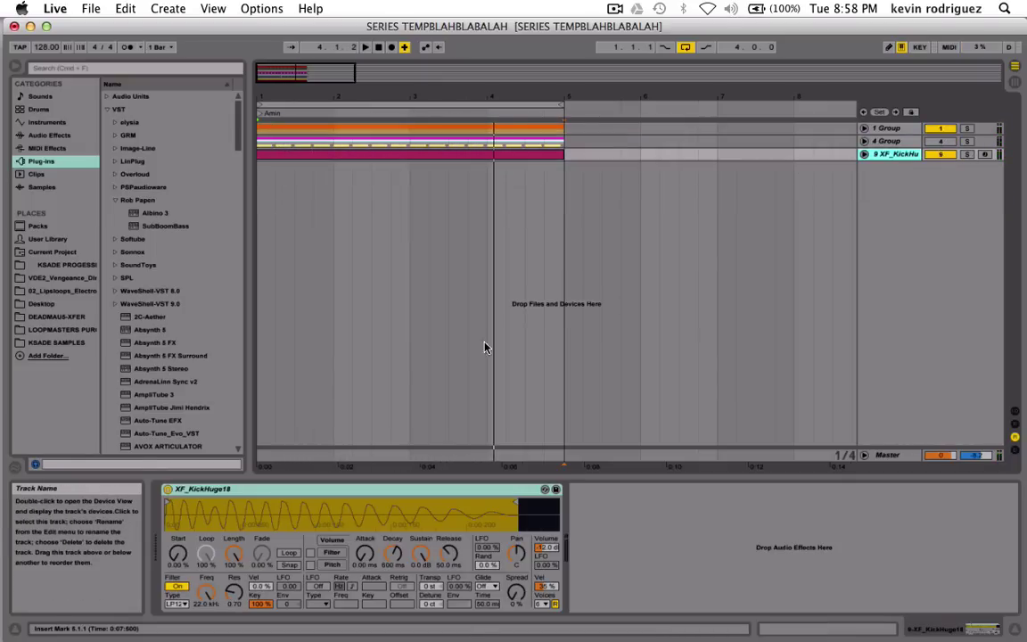
{"action": "left_click", "coordinate": [889, 141]}
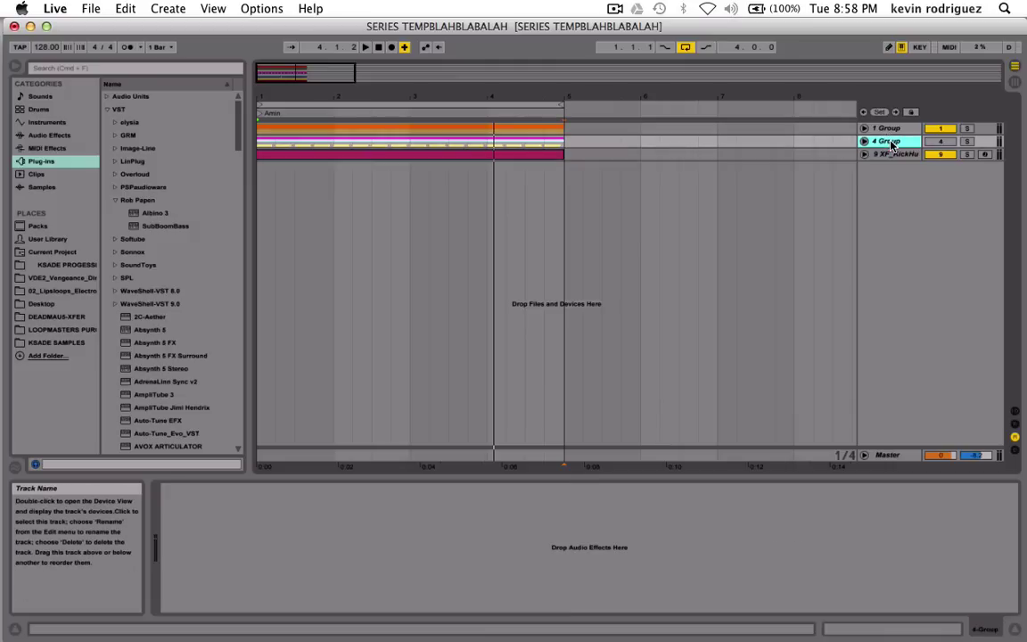
{"action": "left_click", "coordinate": [864, 141]}
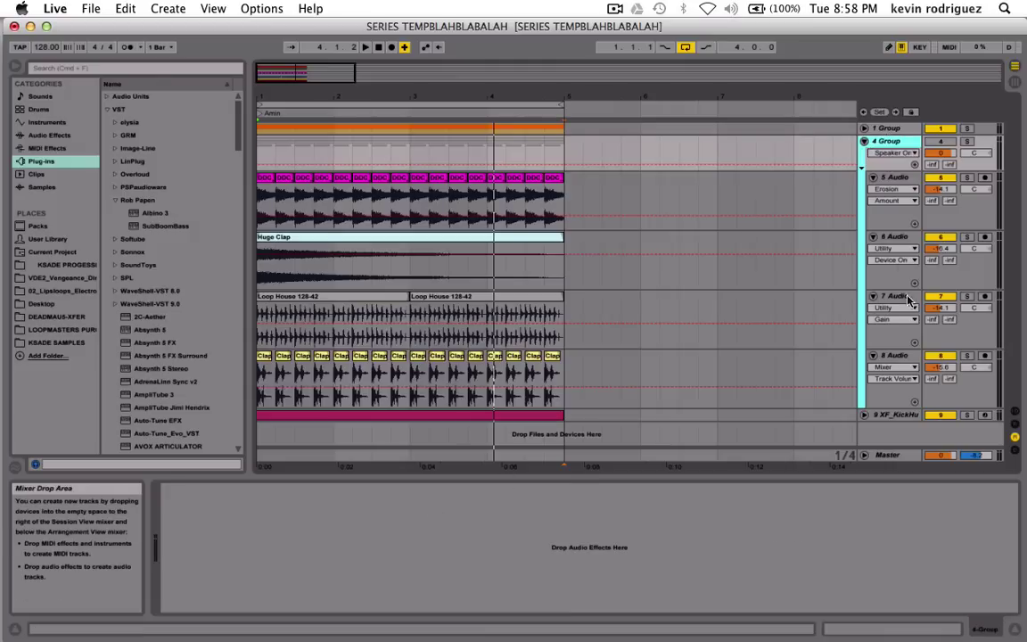
{"action": "left_click", "coordinate": [896, 355]}
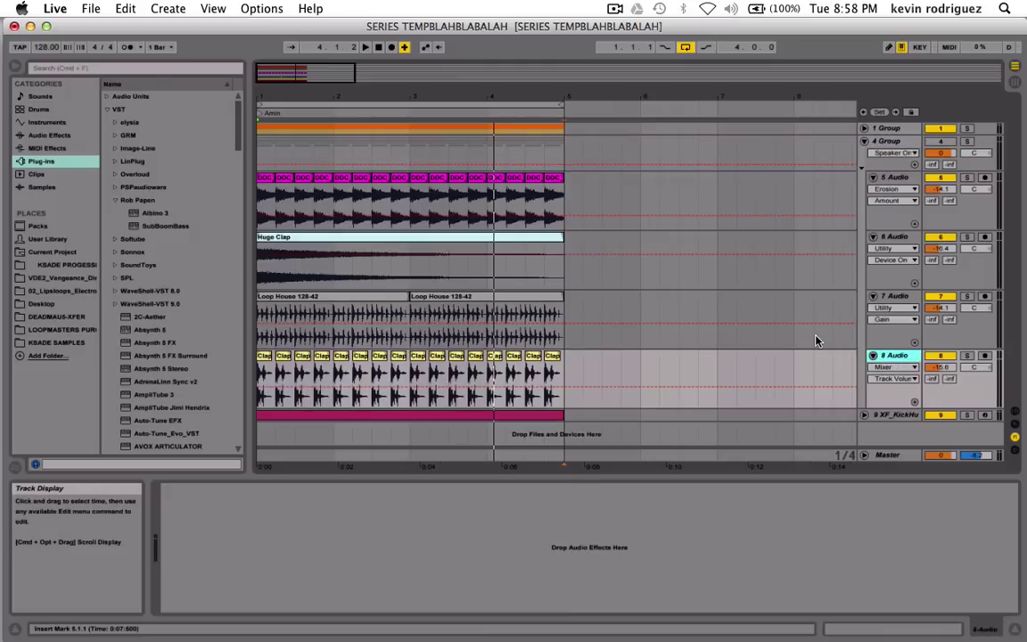
{"action": "left_click", "coordinate": [892, 310]}
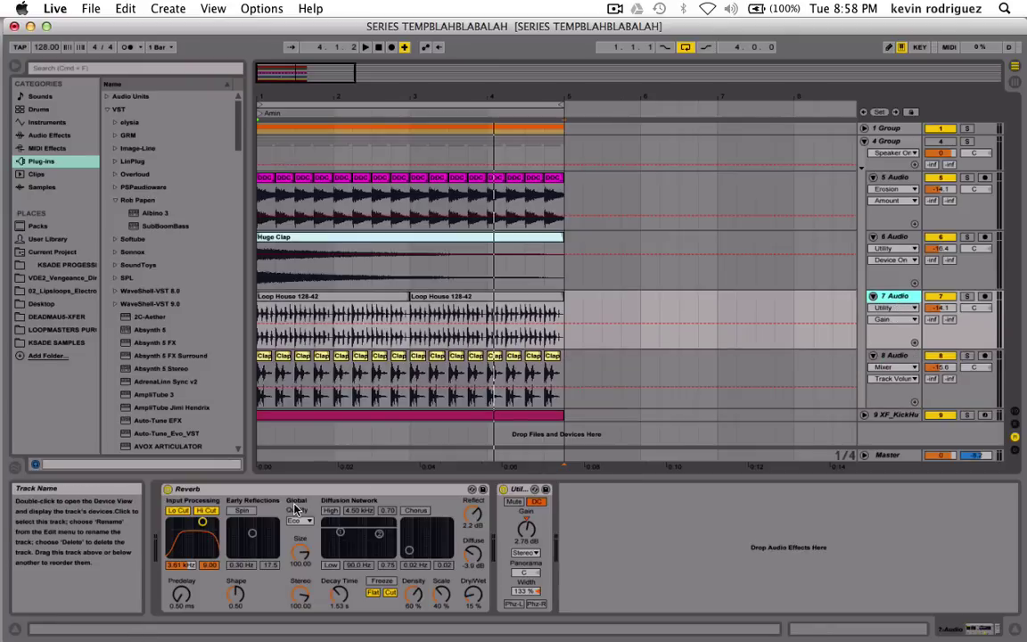
{"action": "left_click", "coordinate": [864, 141]}
{"action": "left_click", "coordinate": [864, 154]}
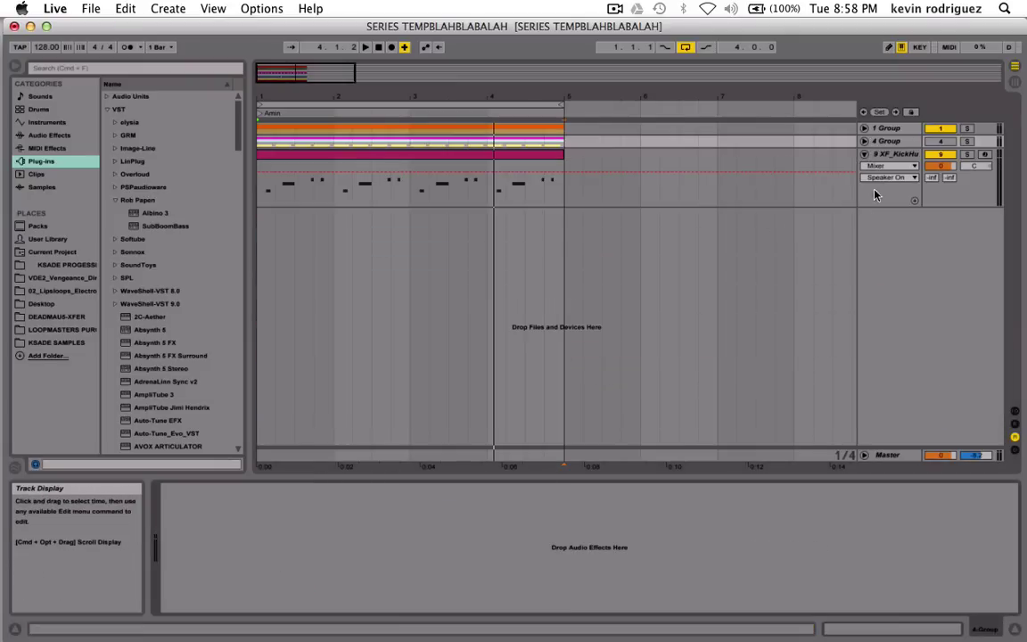
{"action": "left_click", "coordinate": [874, 195]}
{"action": "key", "text": "super+v"}
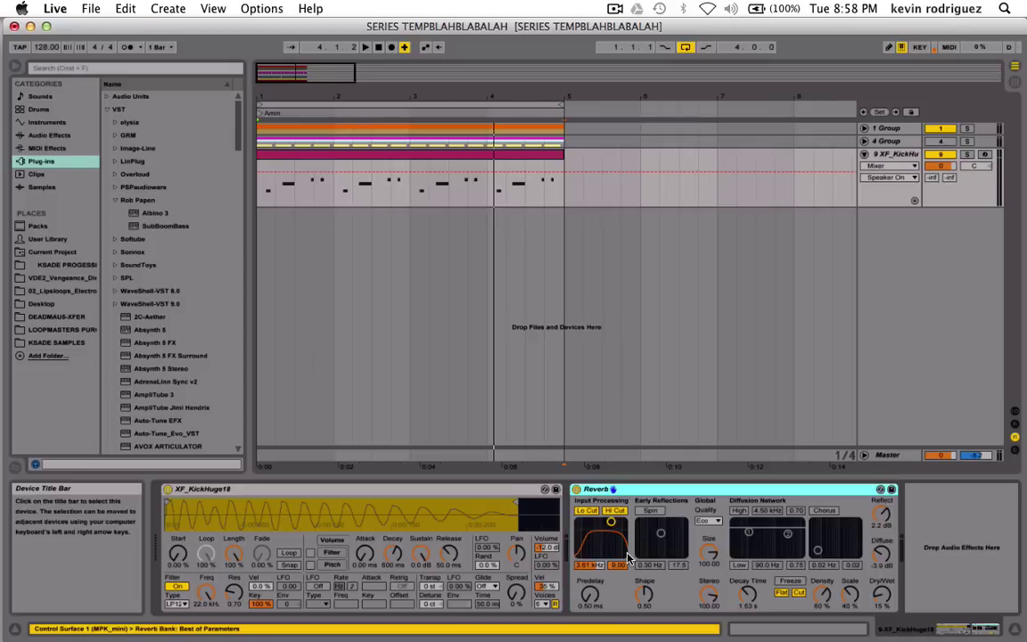
Set the bass sampler's Spread to 33 % while playing the groove.
{"action": "key", "text": "space"}
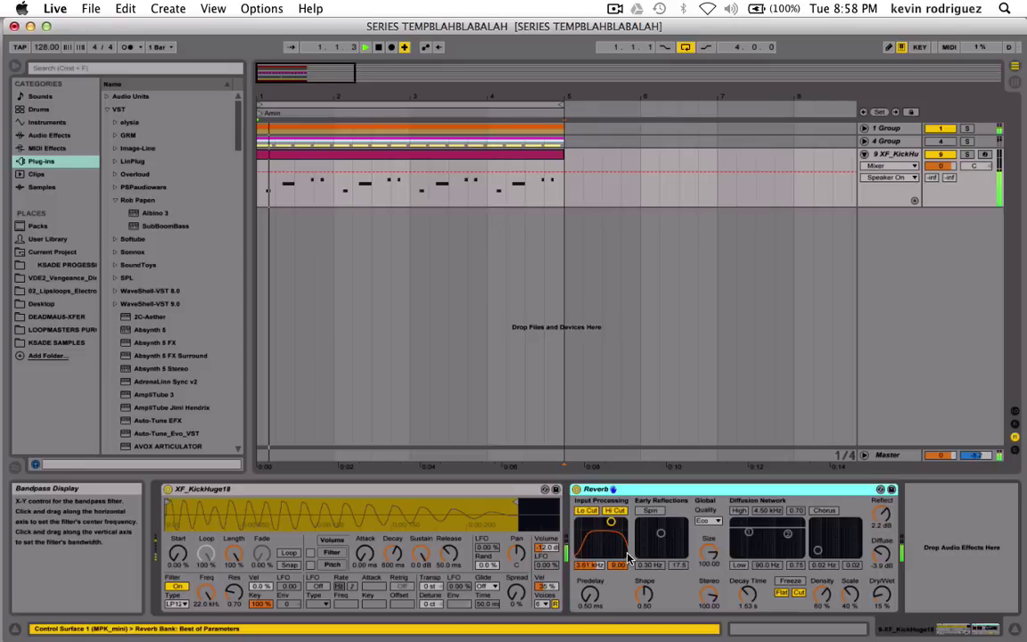
{"action": "left_click", "coordinate": [516, 591]}
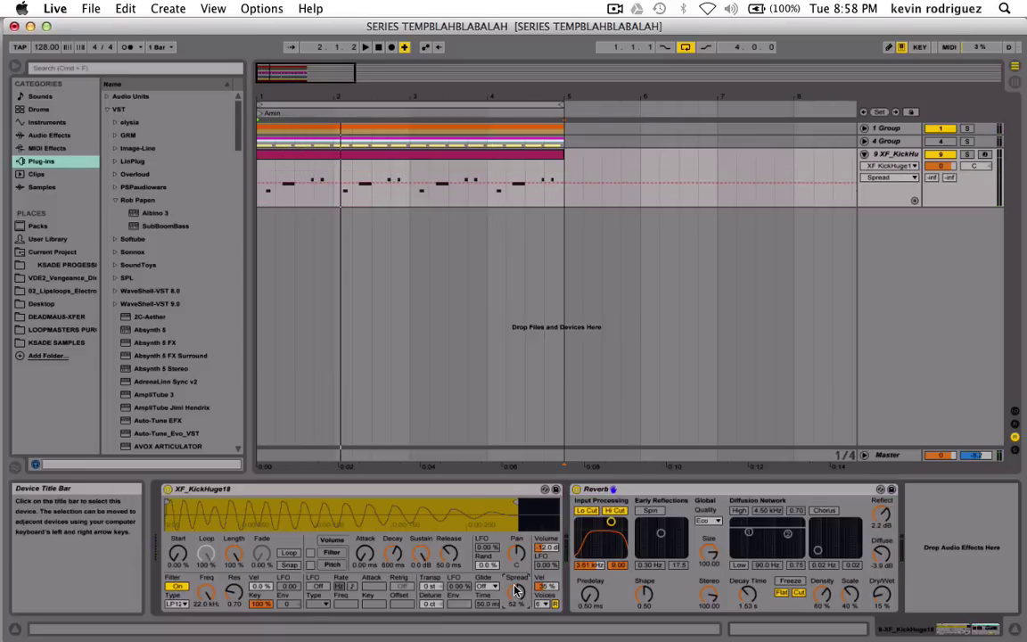
{"action": "key", "text": "space"}
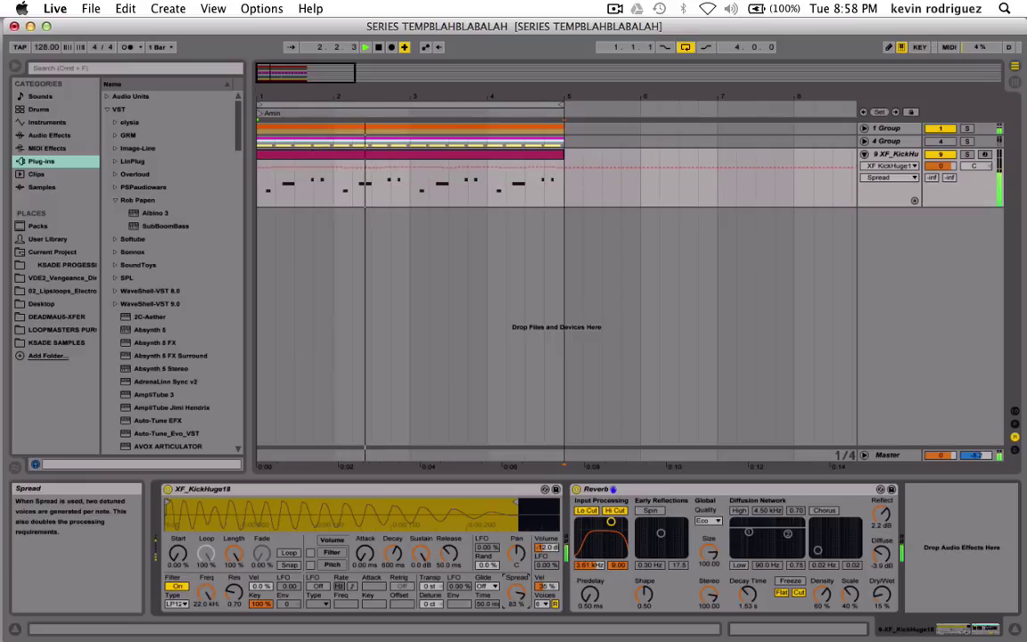
{"action": "mouse_move", "coordinate": [517, 596]}
{"action": "left_mouse_down"}
{"action": "mouse_move", "coordinate": [517, 615]}
{"action": "mouse_move", "coordinate": [518, 602]}
{"action": "left_mouse_up"}
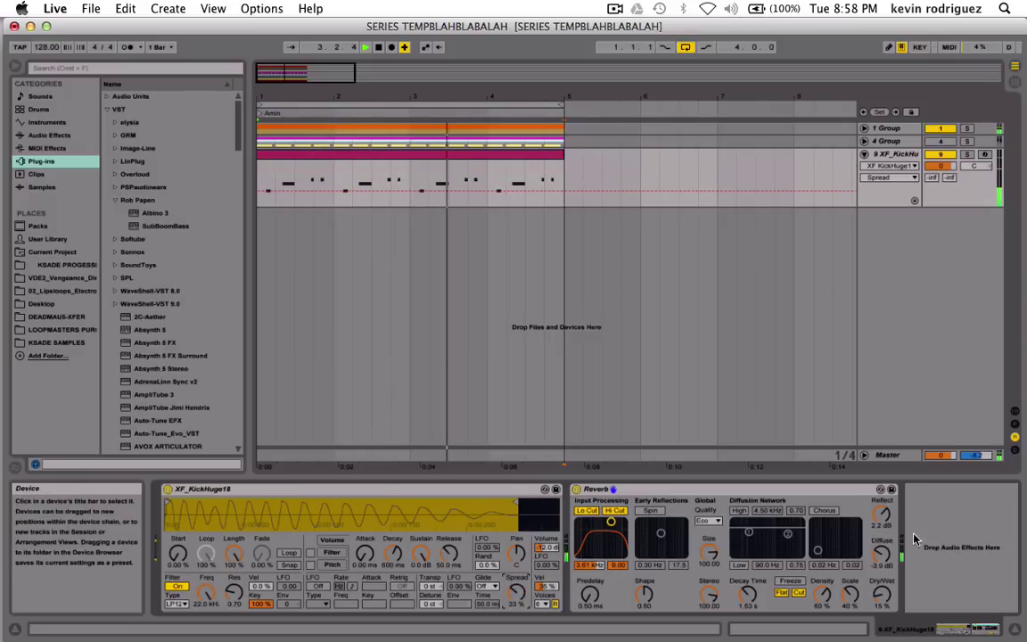
Solo the bass track and set its Reverb's input filter to 112 Hz and decay time to 1.68 s.
{"action": "left_click", "coordinate": [966, 154]}
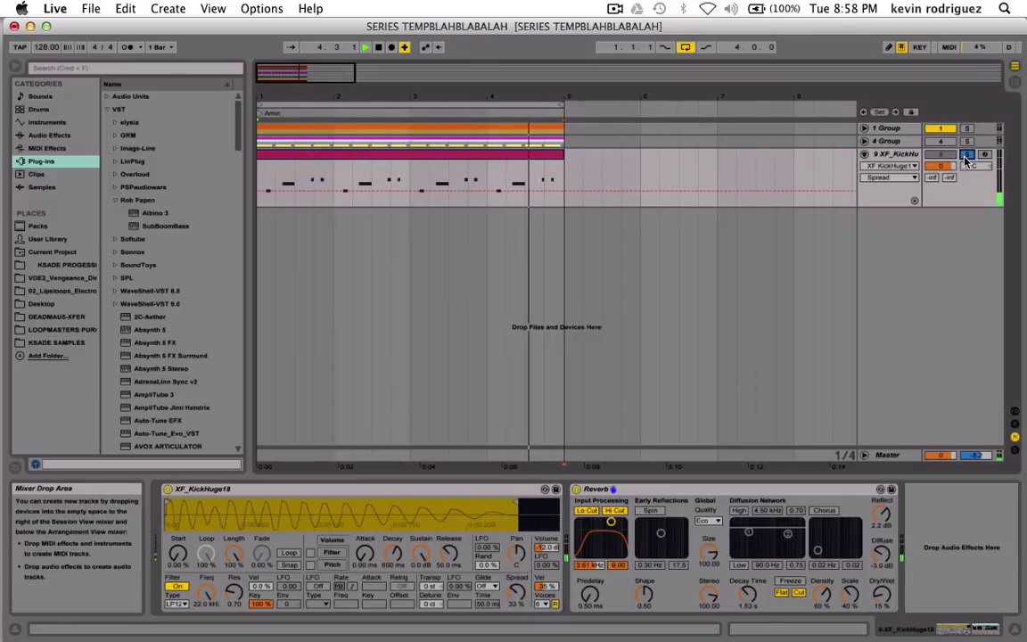
{"action": "left_click_drag", "start_coordinate": [610, 521], "coordinate": [584, 528]}
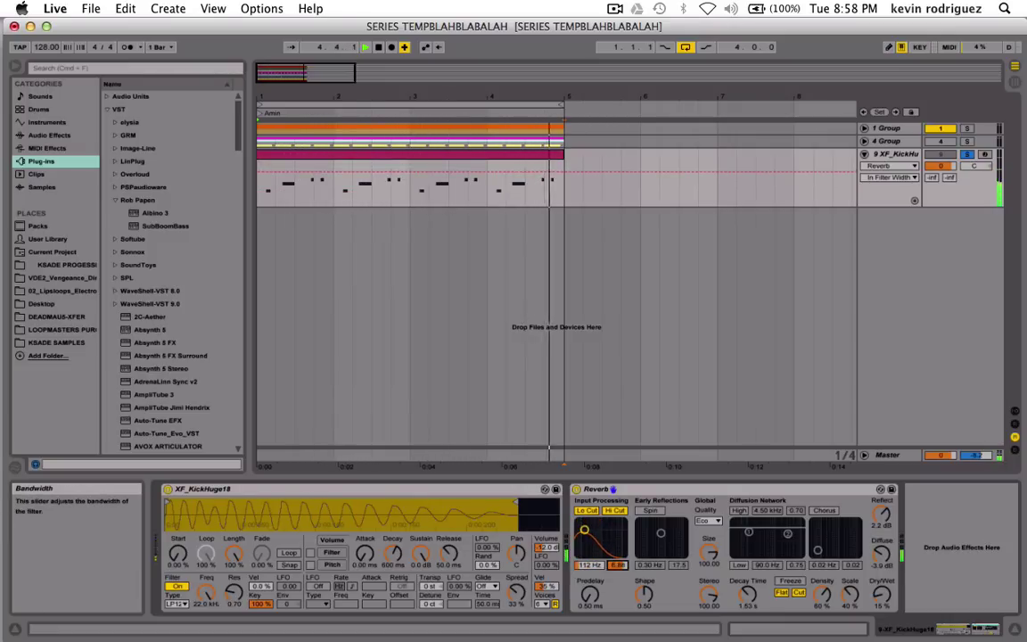
{"action": "left_click_drag", "start_coordinate": [747, 594], "coordinate": [747, 589]}
Set the Reverb's Reflect level to 6.0 dB and Diffuse level to -5.0 dB, keeping the decay time at 1.68 s.
{"action": "left_click_drag", "start_coordinate": [881, 554], "coordinate": [881, 569]}
{"action": "left_click_drag", "start_coordinate": [881, 515], "coordinate": [881, 518]}
{"action": "left_click", "coordinate": [881, 553]}
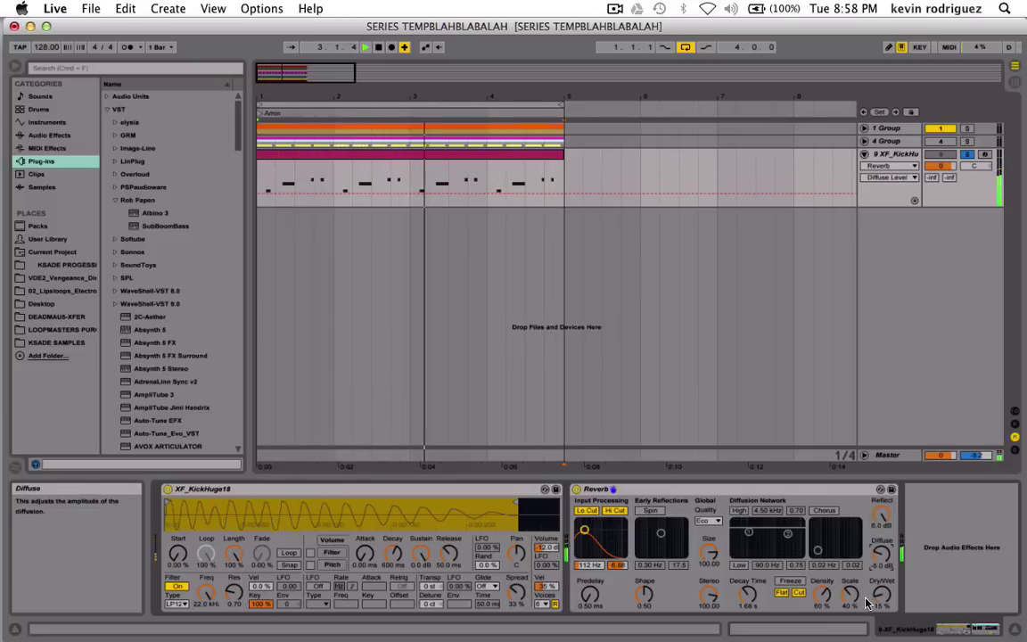
{"action": "left_click_drag", "start_coordinate": [747, 596], "coordinate": [747, 589]}
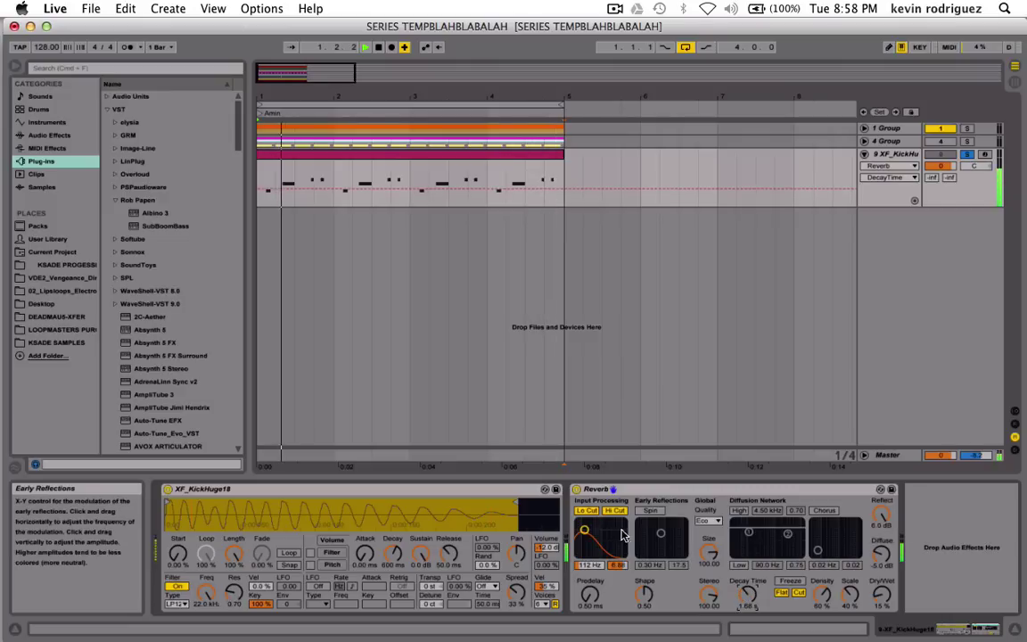
Set the Reverb's input filter to 228 Hz with a bandwidth of 5.28, and play the bass track unsoloed.
{"action": "left_click_drag", "start_coordinate": [621, 567], "coordinate": [589, 535]}
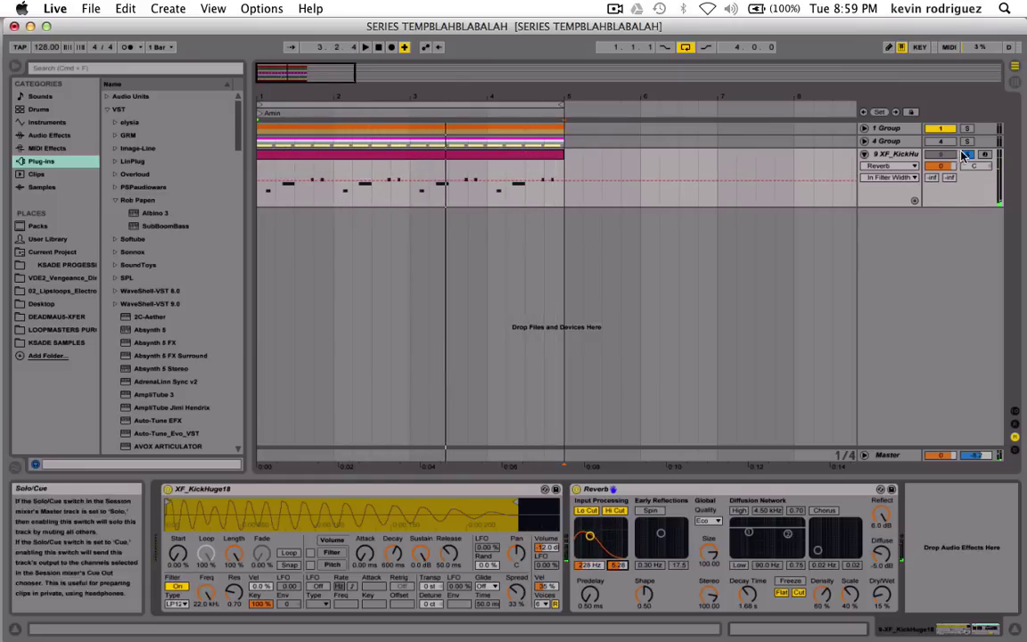
{"action": "key", "text": "space"}
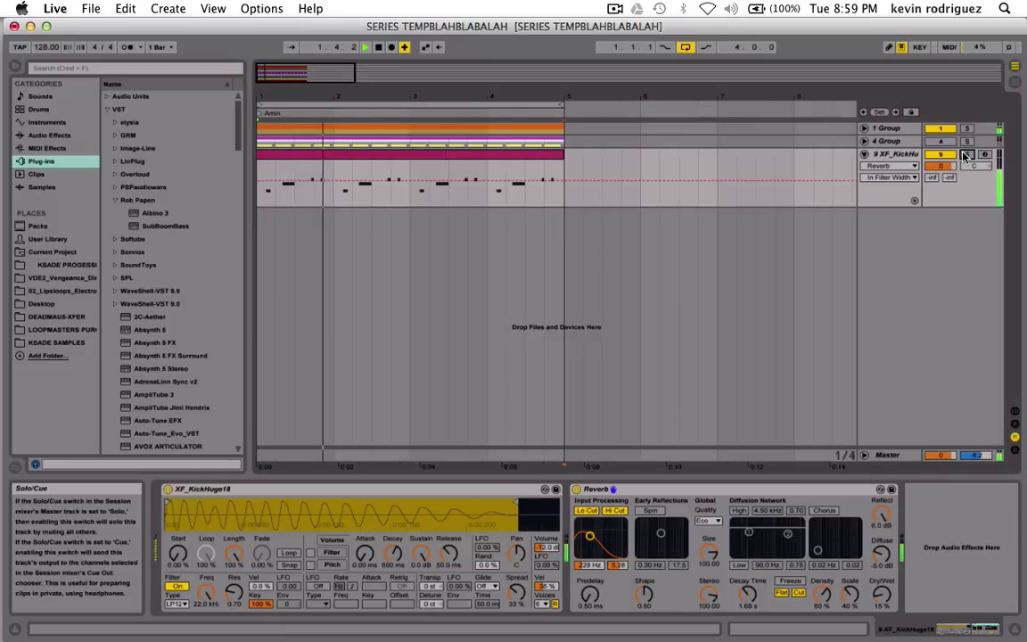
{"action": "key", "text": "space"}
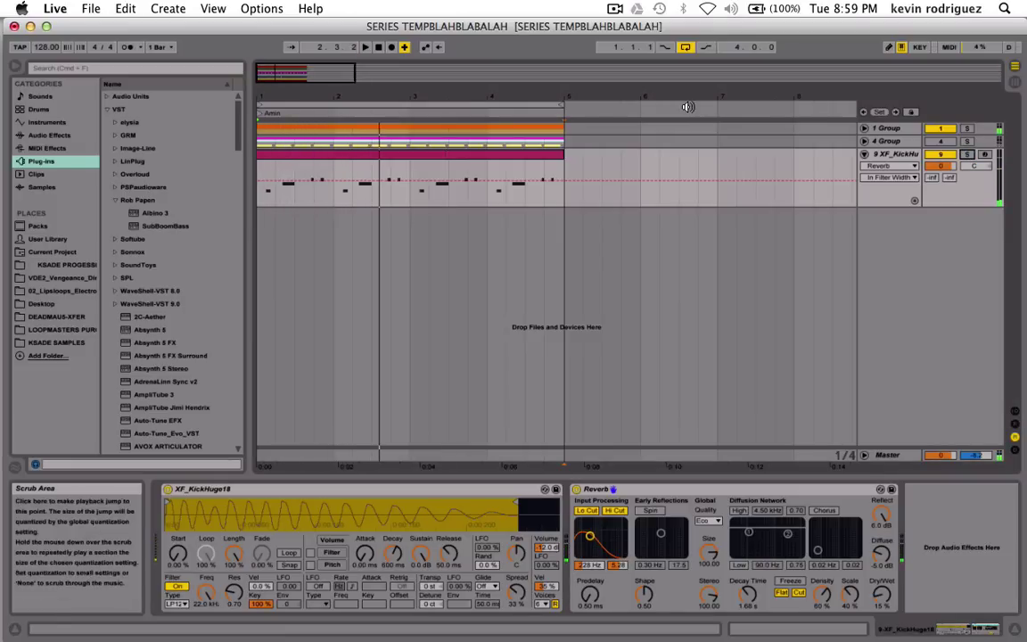
Open the bass track's MIDI clip in the note editor and play its pattern.
{"action": "double_click", "coordinate": [383, 156]}
{"action": "key", "text": "space"}
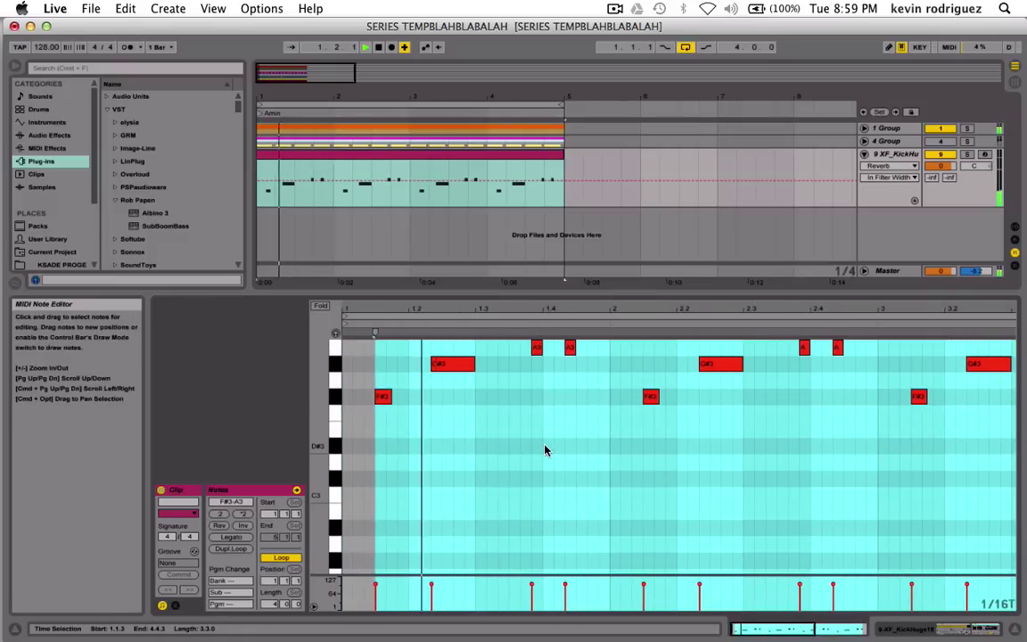
{"action": "key", "text": "space"}
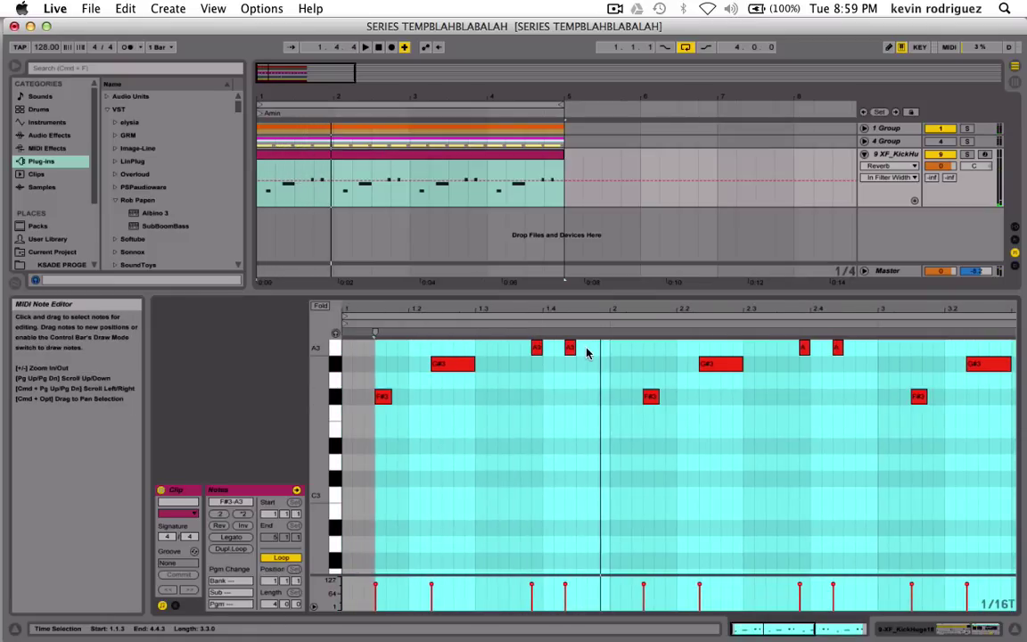
Add a short note at 1.4.3 in the bass clip, raise it to B3 and play the pattern.
{"action": "double_click", "coordinate": [590, 347]}
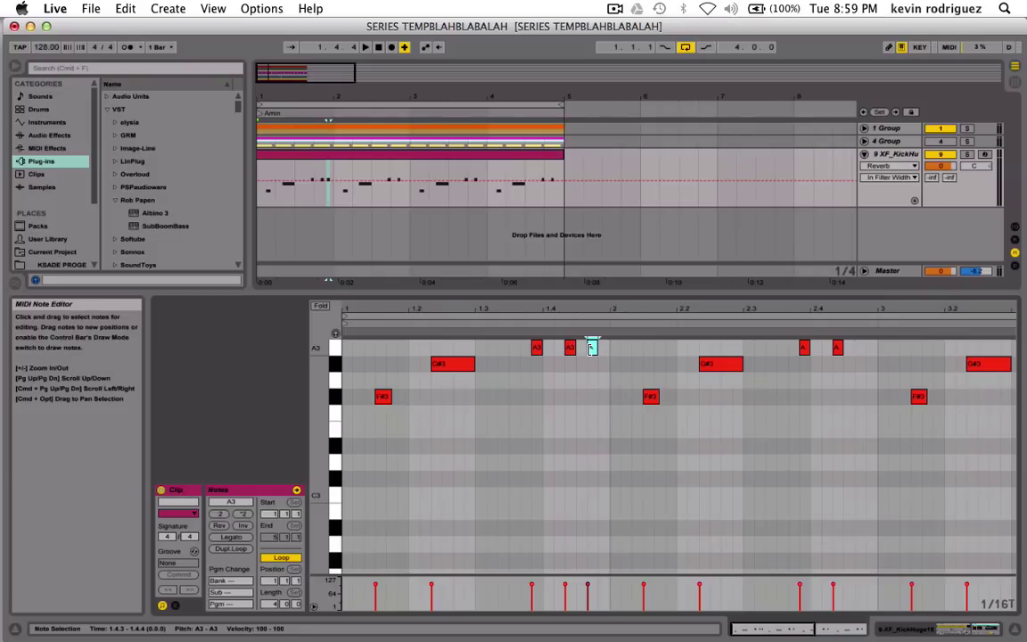
{"action": "key", "text": "Up"}
{"action": "key", "text": "Up"}
{"action": "key", "text": "space"}
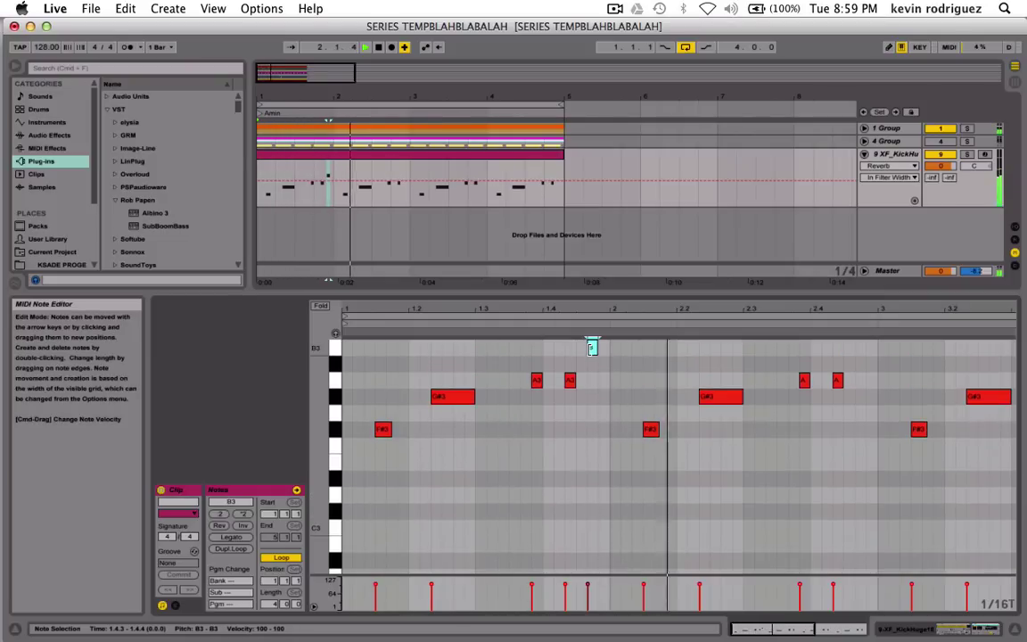
Try the added note at D3 and F#3, and shift it slightly earlier against the second A3 note.
{"action": "key", "text": "Up"}
{"action": "key", "text": "Up"}
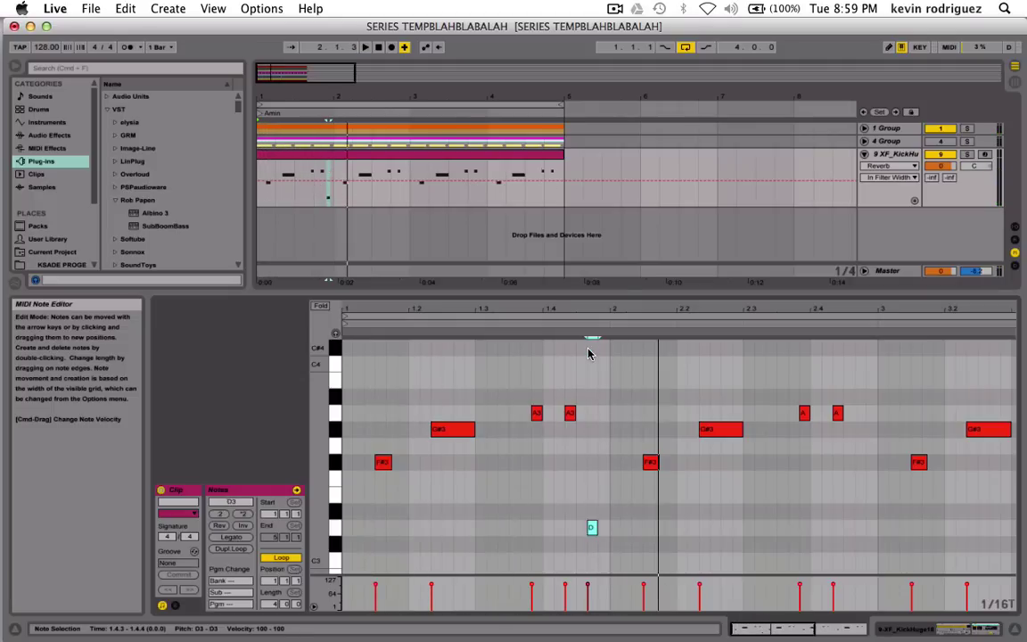
{"action": "key", "text": "Up"}
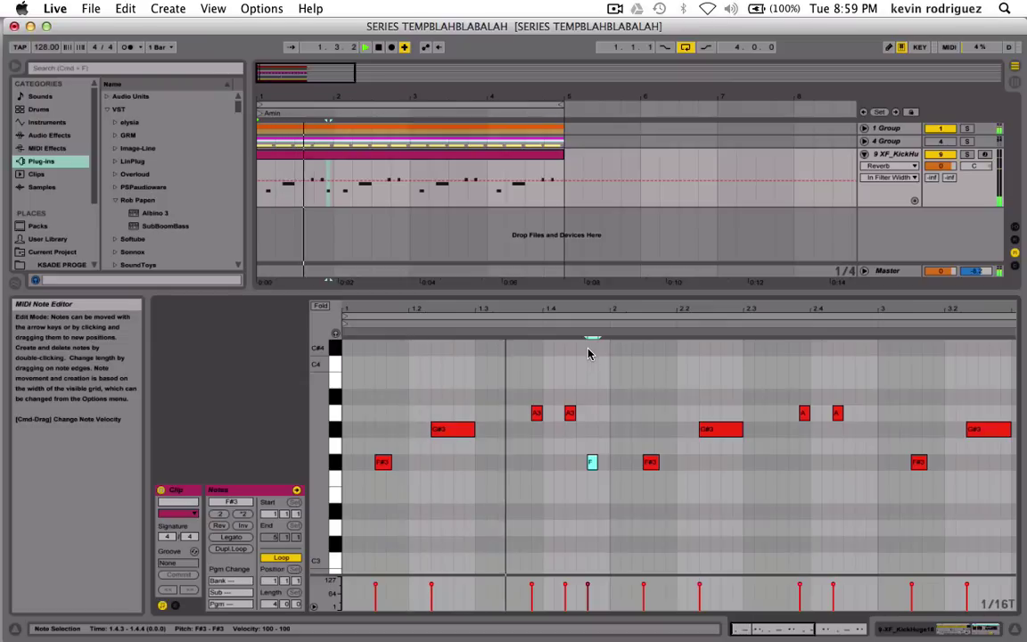
{"action": "key", "text": "Left"}
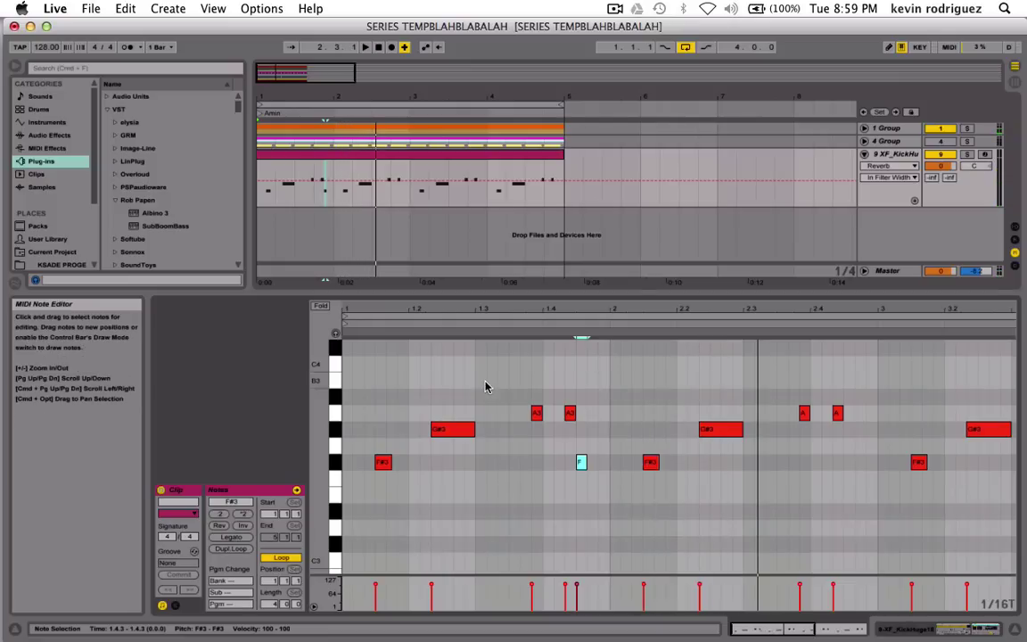
Try deleting the bar's last three notes, undo back, delete only the added F#3 note and return to the device chain.
{"action": "left_click_drag", "start_coordinate": [495, 379], "coordinate": [607, 515]}
{"action": "key", "text": "Delete"}
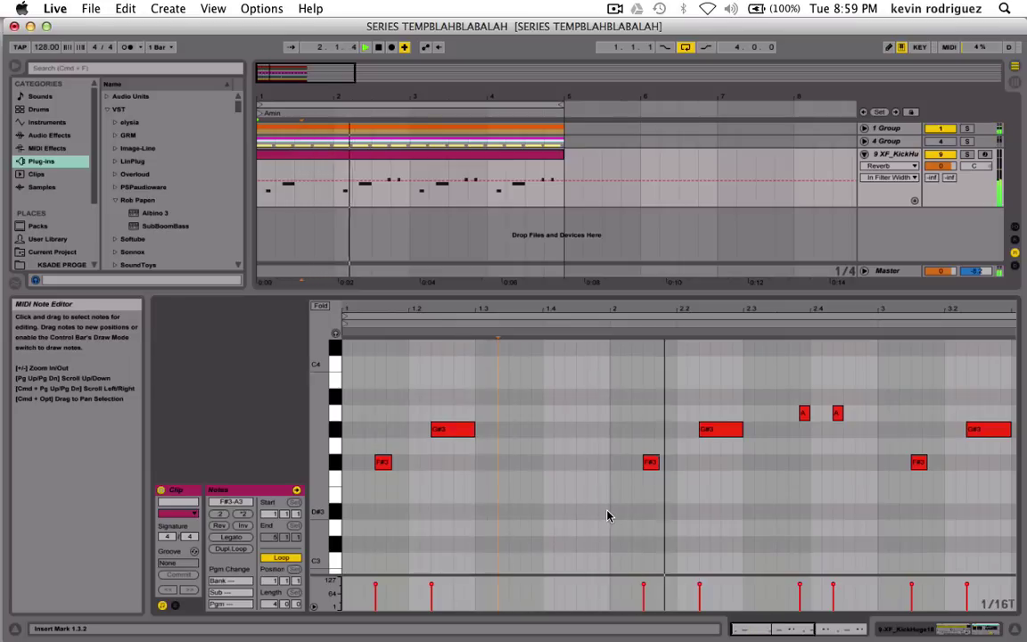
{"action": "key", "text": "super+z"}
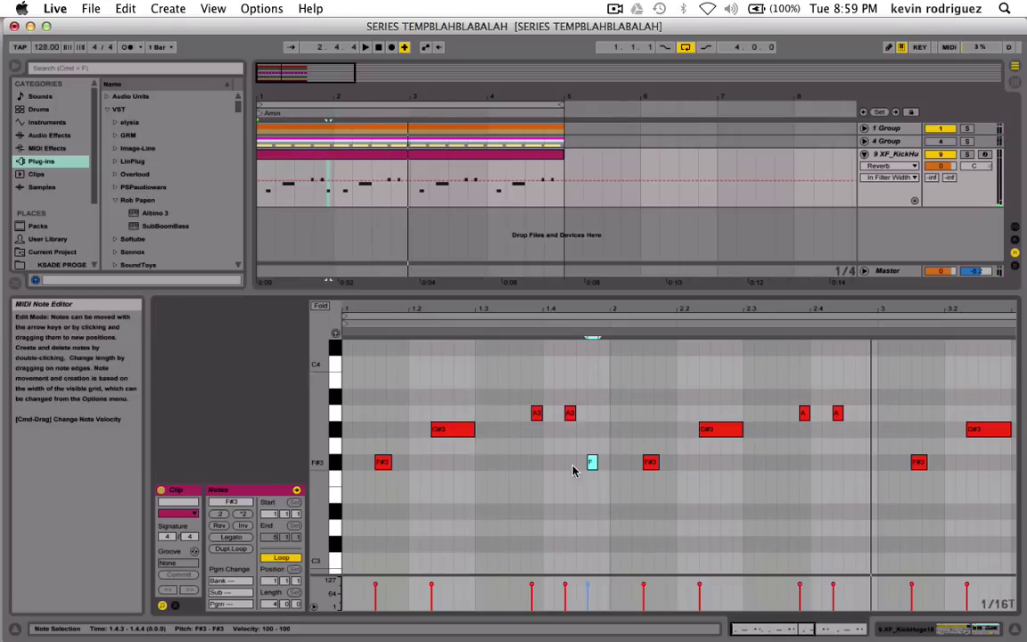
{"action": "key", "text": "Delete"}
{"action": "key", "text": "shift+Tab"}
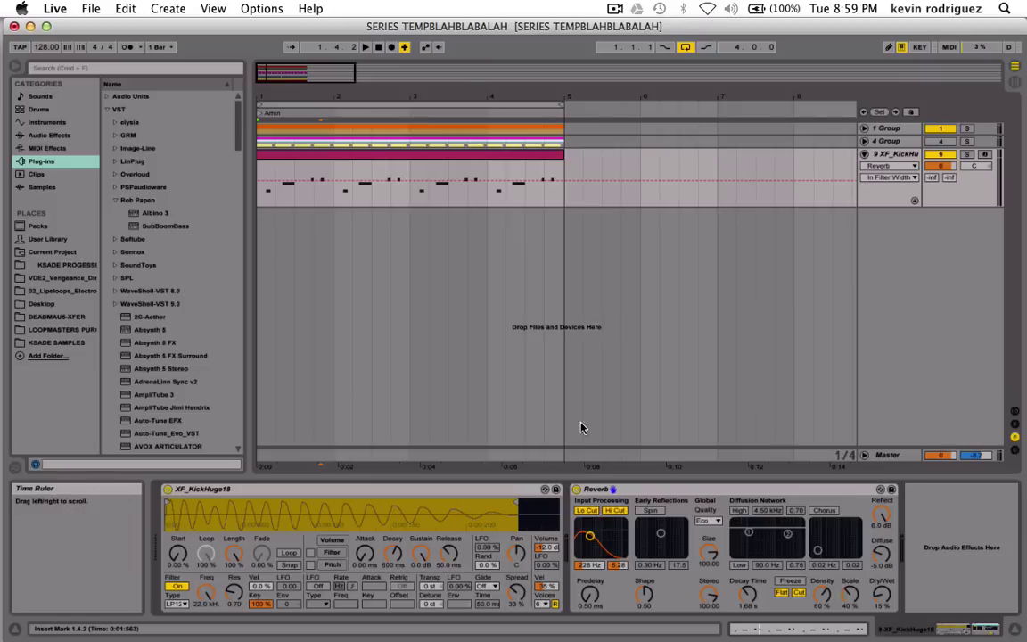